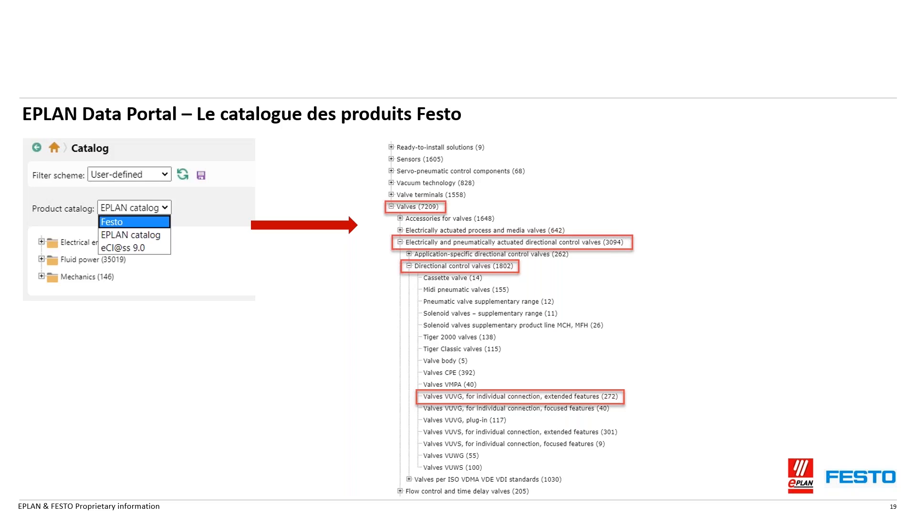
key("Right")
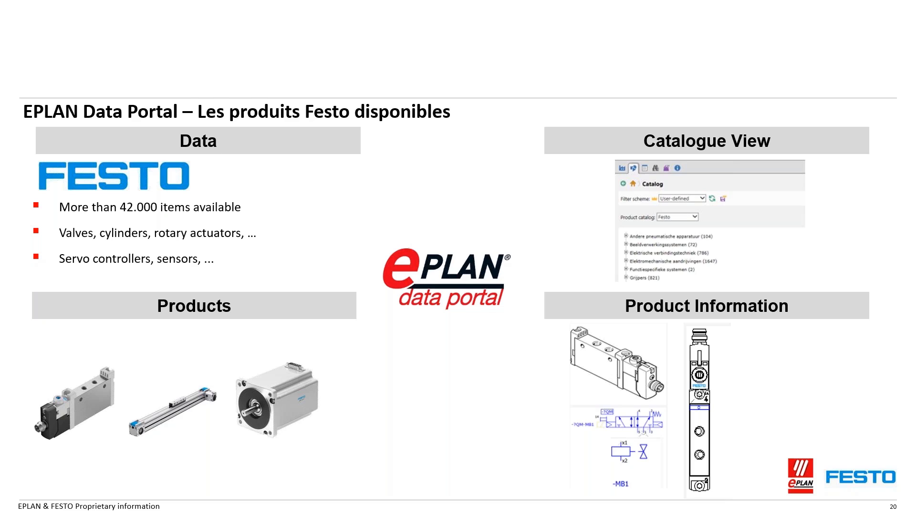
Switch to EPLAN Electric P8 and look through the manufacturer list in the Data Portal as far as Festo
key("alt+Tab")
left_click(189, 43)
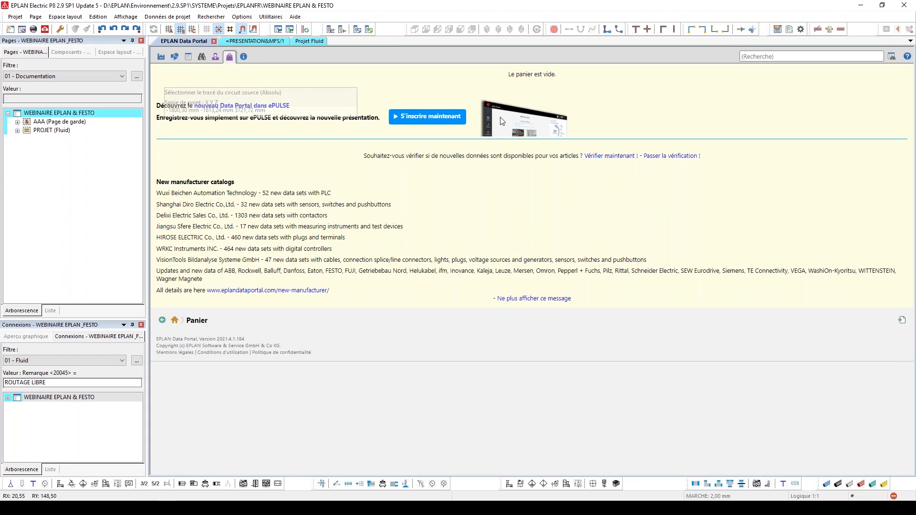
left_click(160, 57)
scroll(312, 228, "down", 2)
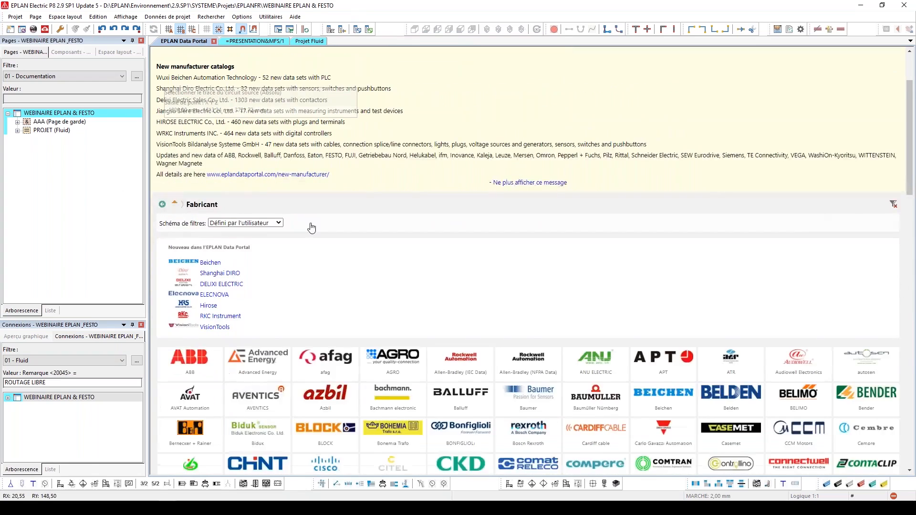
scroll(312, 228, "down", 2)
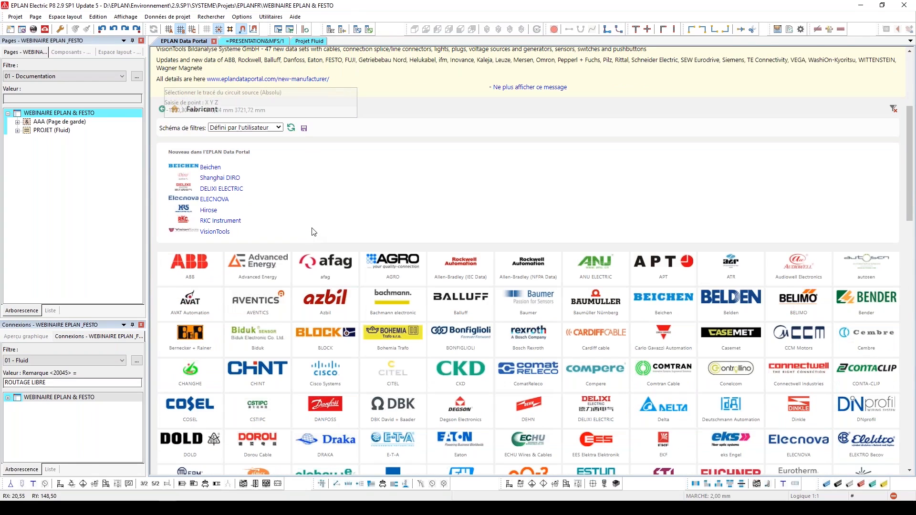
scroll(317, 223, "down", 1)
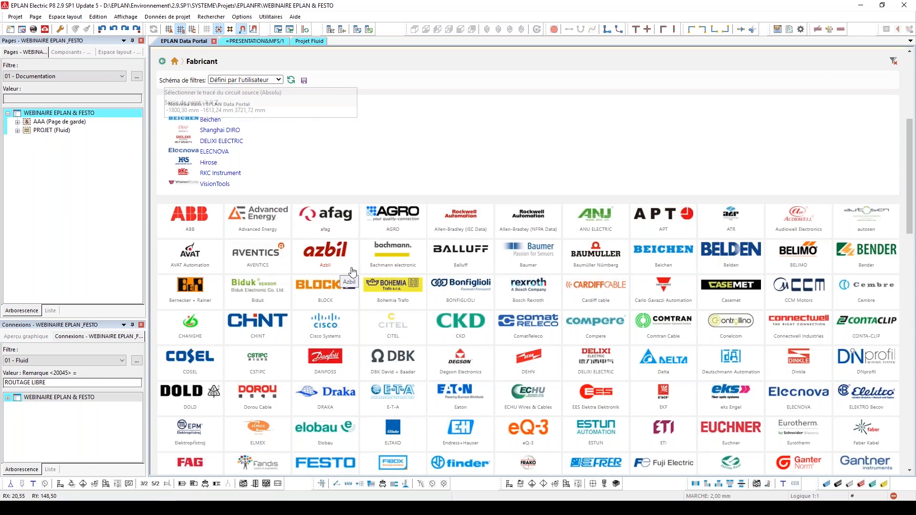
scroll(342, 398, "down", 1)
Examine the Fluid product groups in the Data Portal's EPLAN catalogue
left_click(333, 418)
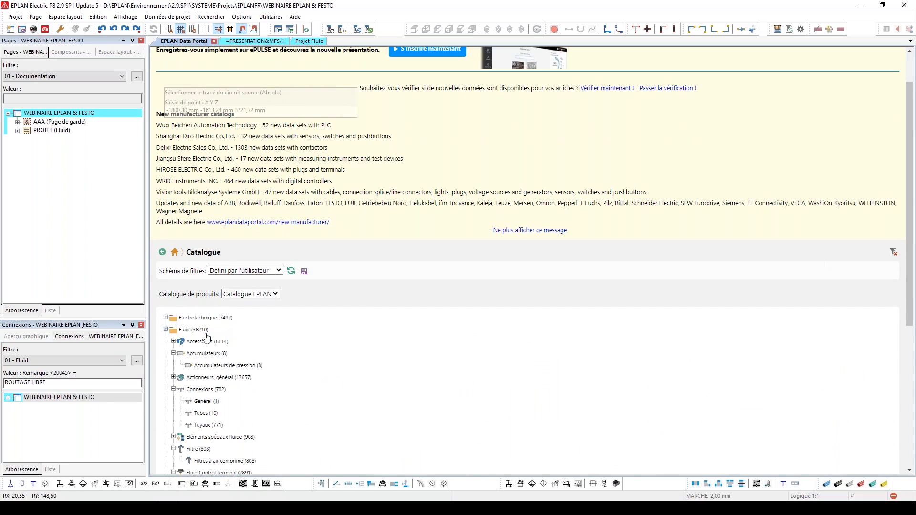
scroll(238, 336, "down", 2)
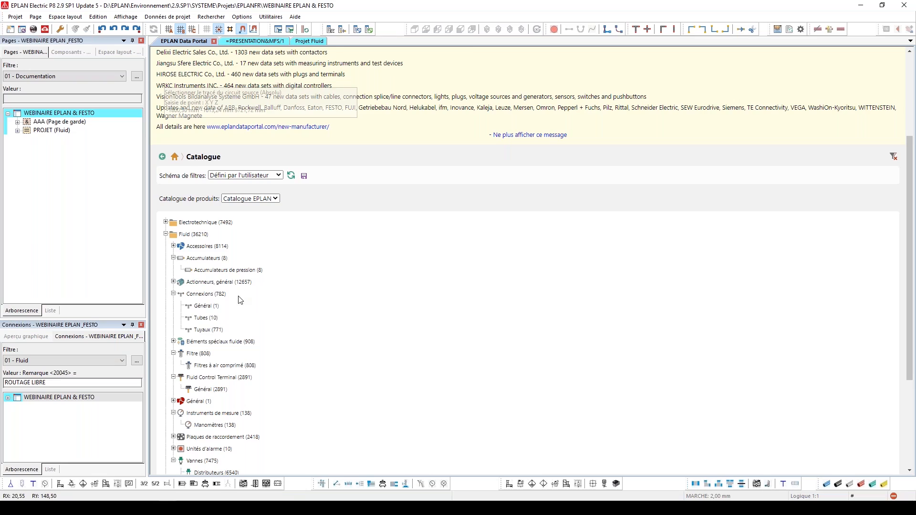
scroll(239, 275, "down", 1)
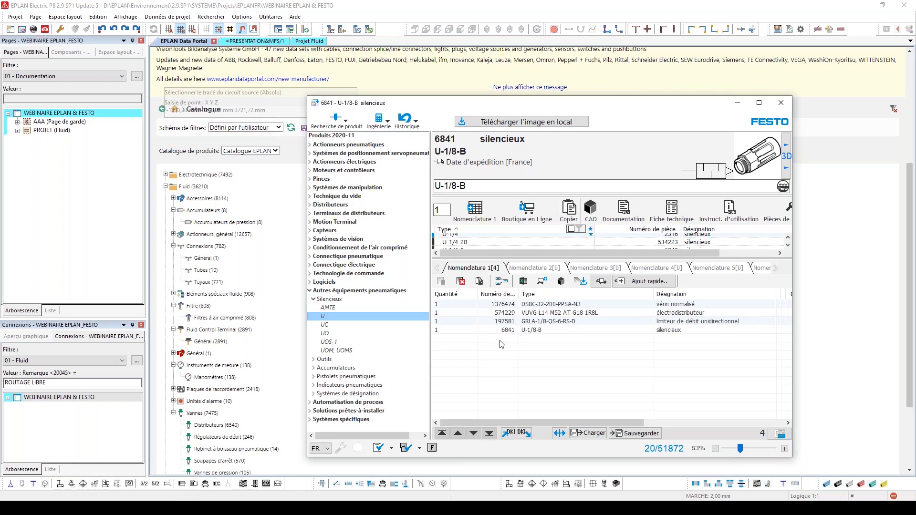
Open the cylinder DSBC-32-200-PPSA-N3 from the parts list in the Festo catalogue and copy its part number
double_click(501, 308)
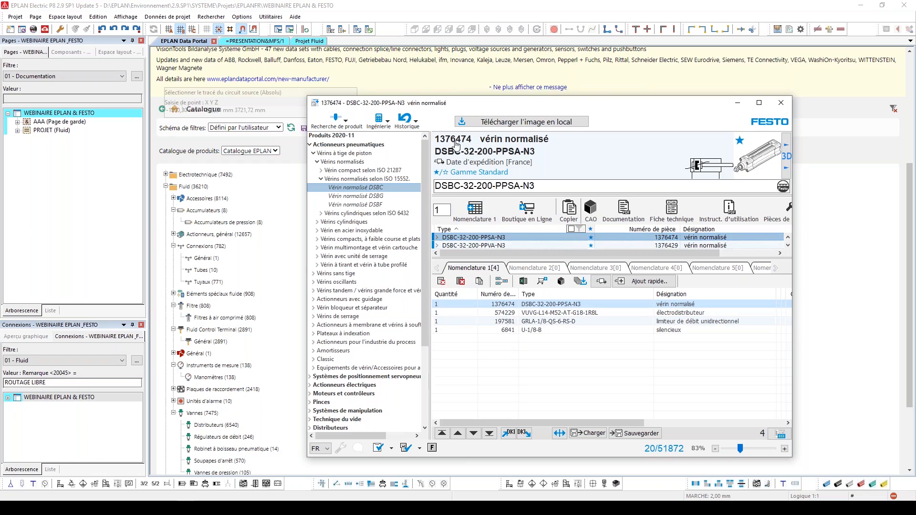
right_click(454, 142)
left_click(485, 153)
Search the Data Portal for the copied part number 1376474 and show the article found
scroll(627, 273, "up", 2)
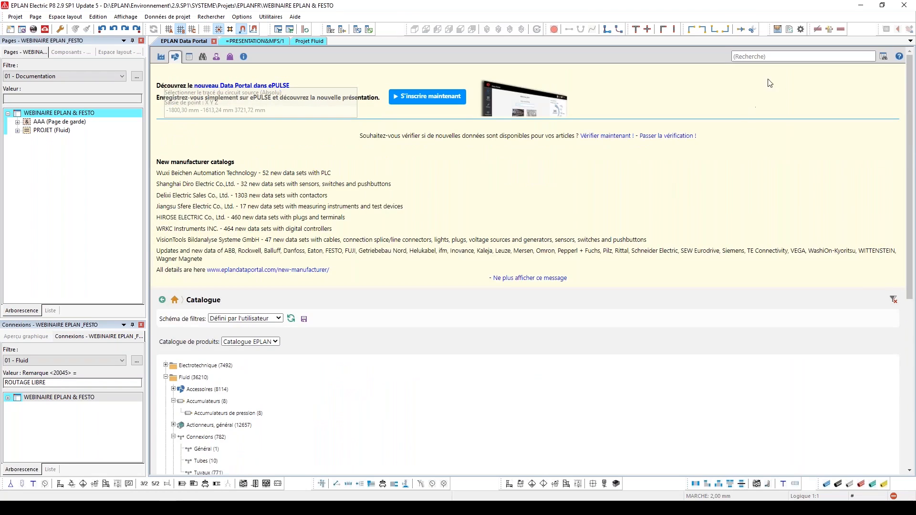
right_click(767, 56)
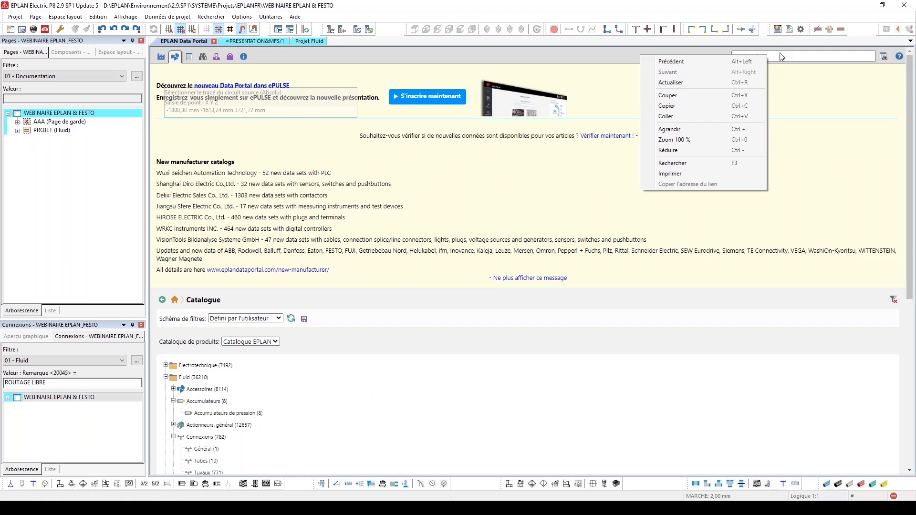
left_click(759, 116)
left_click(883, 57)
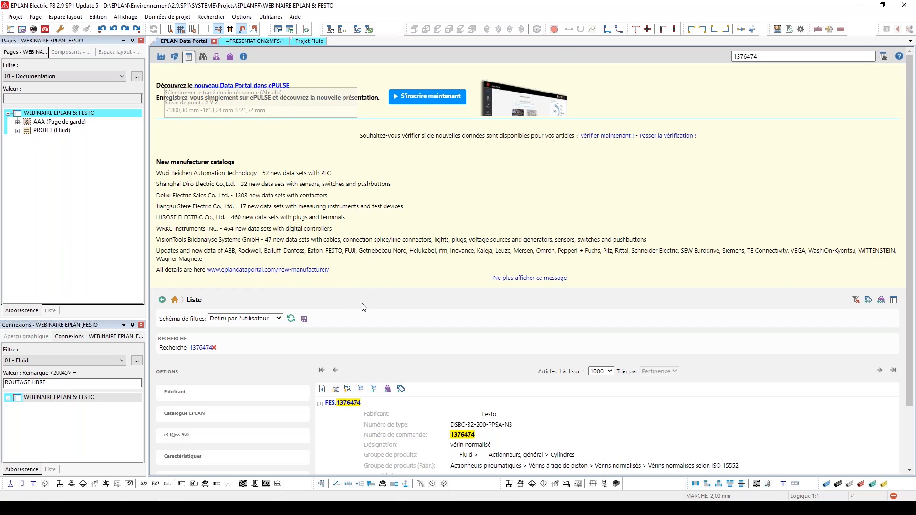
scroll(408, 317, "down", 2)
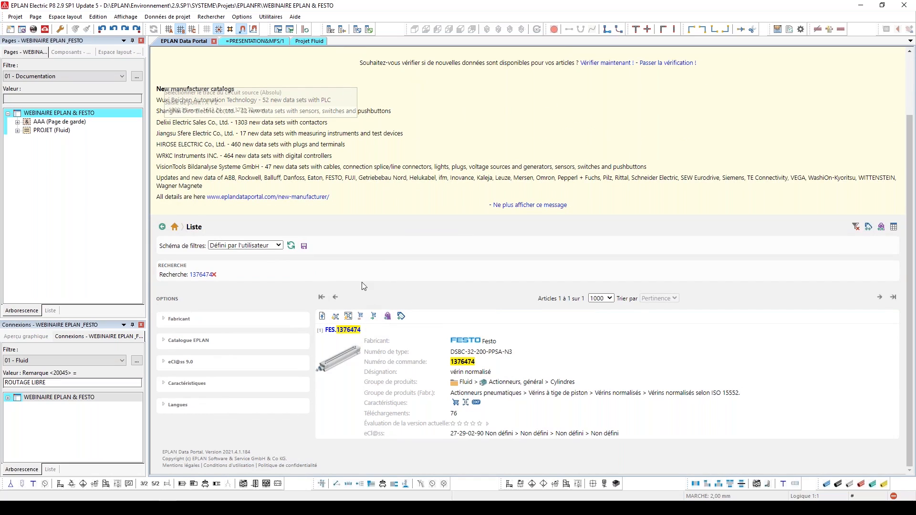
Undock the Data Portal as a floating window and place it beside the opened schematic page PRESENTATION&MFS/1
left_click(388, 317)
left_click_drag(194, 42, 225, 84)
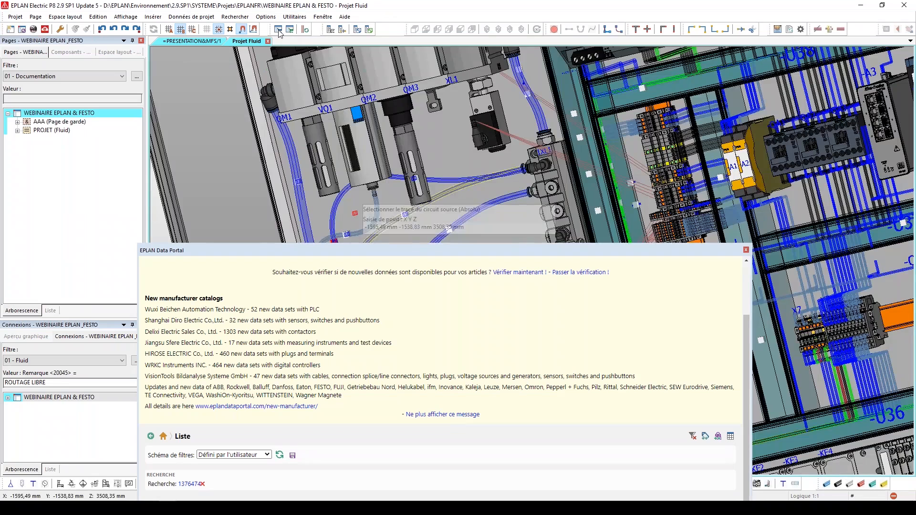
left_click(203, 40)
left_click_drag(354, 247, 586, 57)
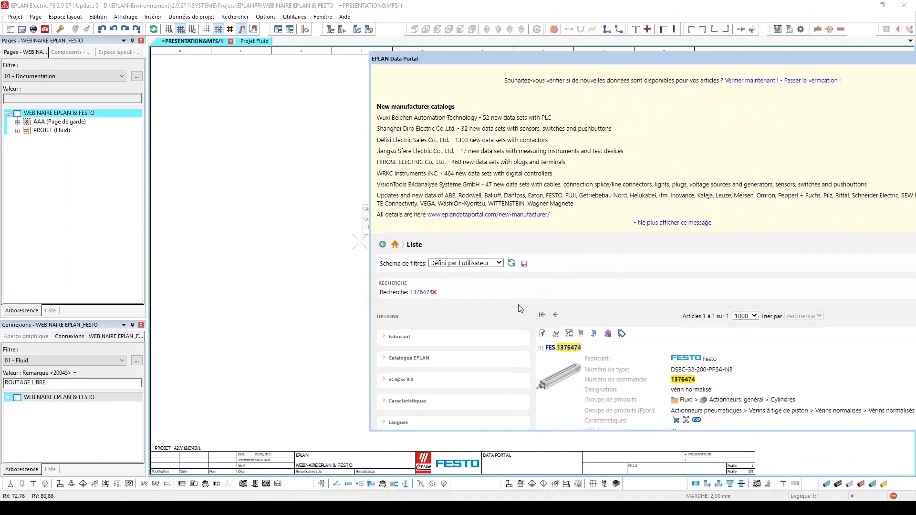
Insert only the macro of FES.1376474 near the page's upper left with the Numéroter mode, and check the symbol's article data
left_click(556, 333)
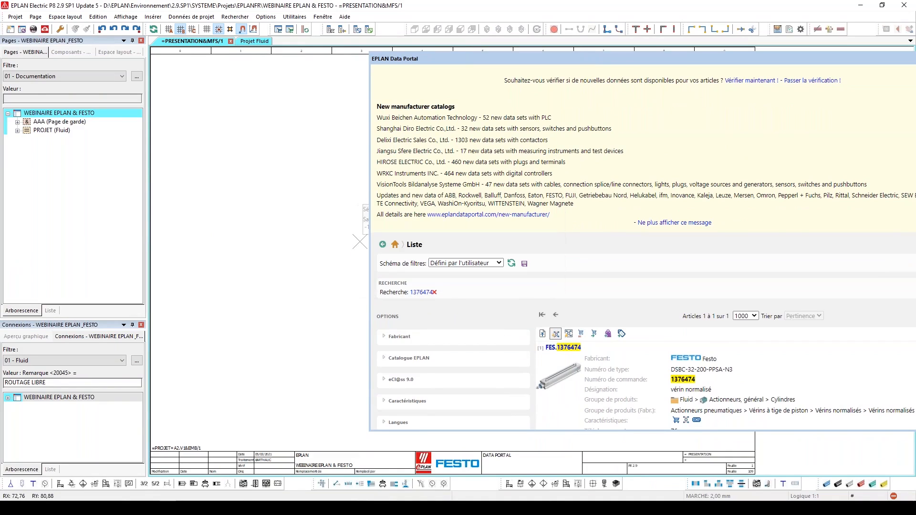
left_click(234, 140)
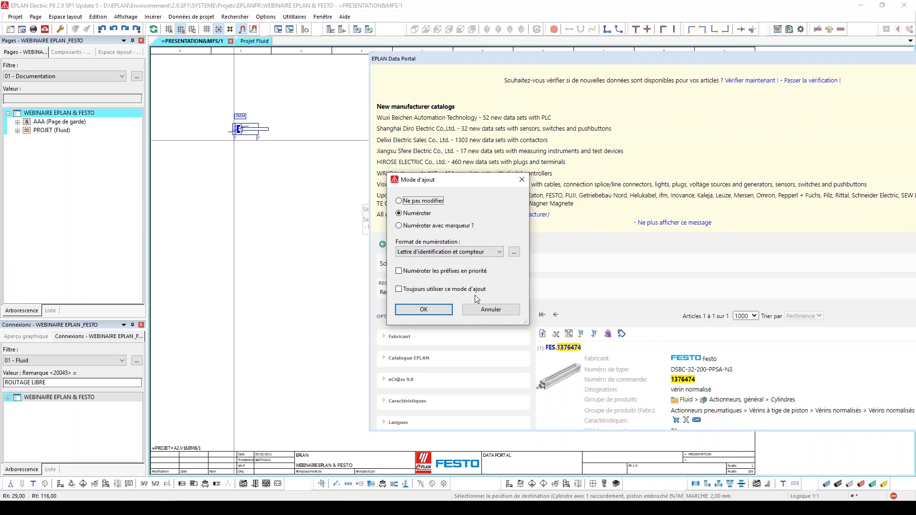
left_click(424, 309)
key("Escape")
double_click(237, 128)
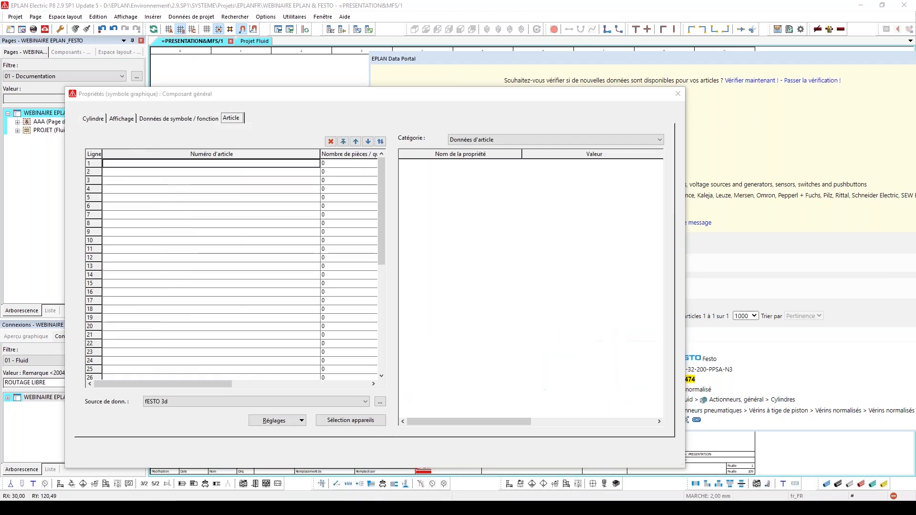
left_click(677, 93)
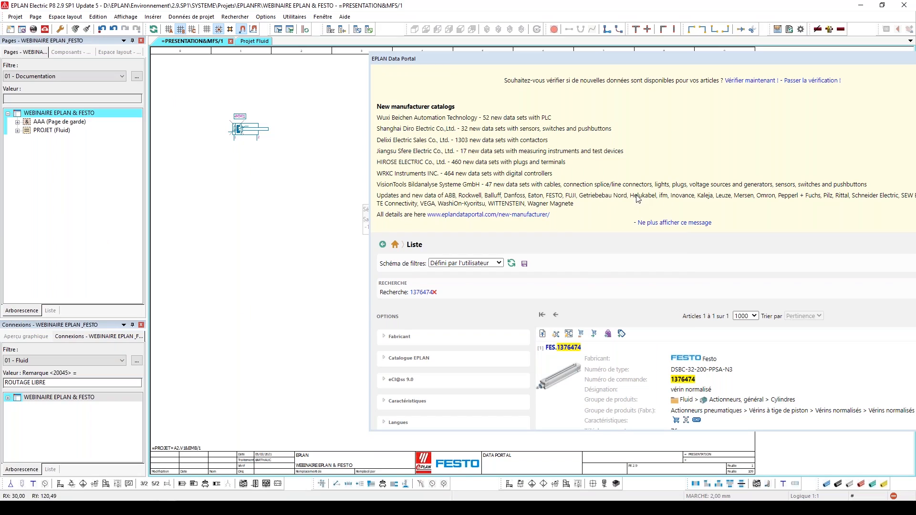
Import article FES.1376474 as new data only, insert it with its macro below the first cylinder, and check its article data
left_click(569, 335)
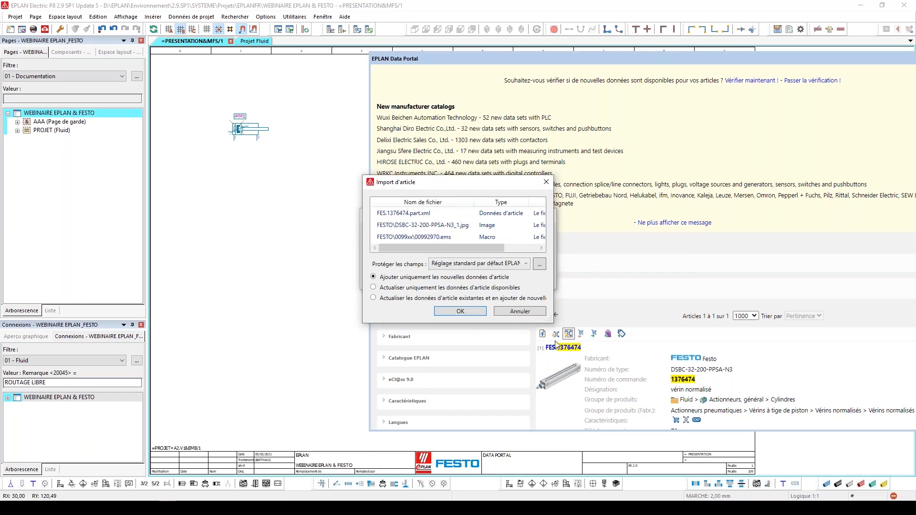
left_click(478, 314)
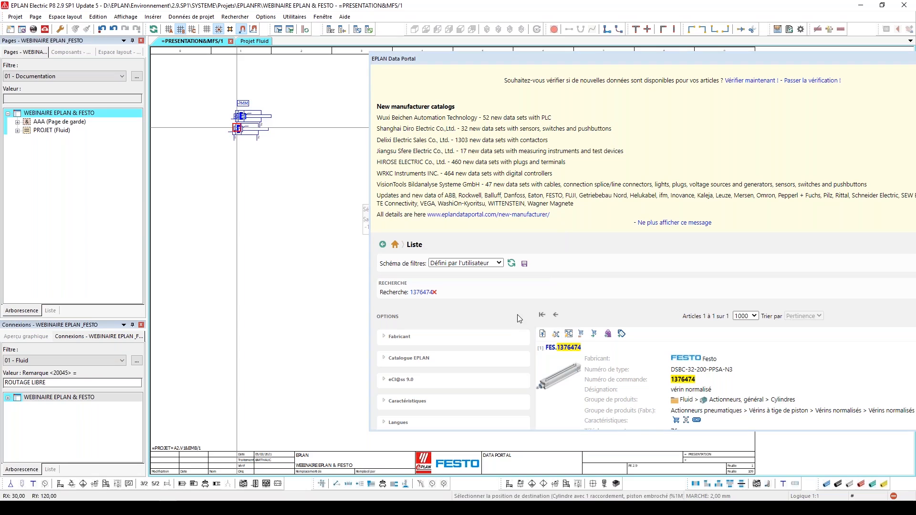
left_click(238, 192)
left_click(434, 308)
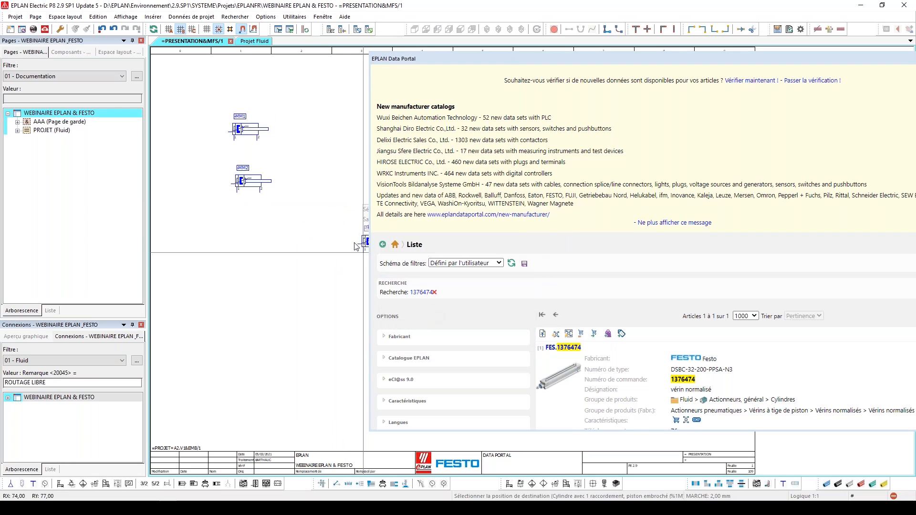
double_click(245, 185)
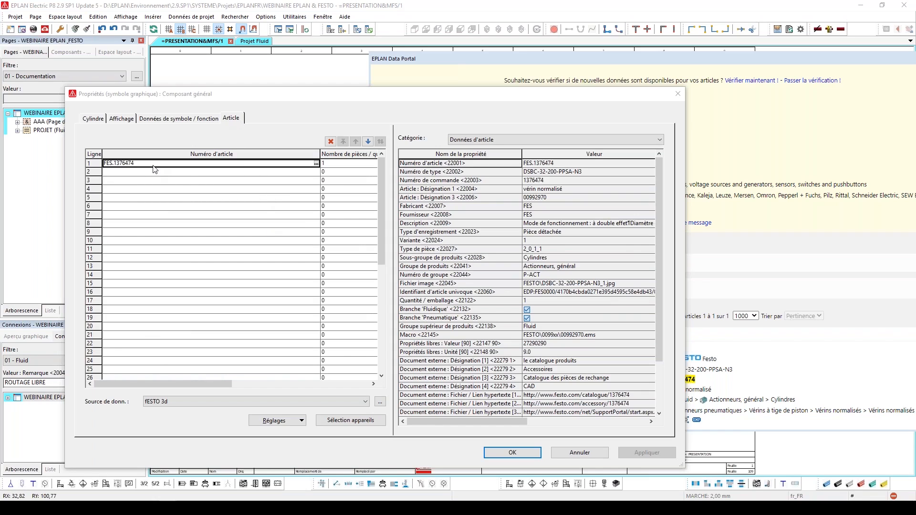
left_click(678, 94)
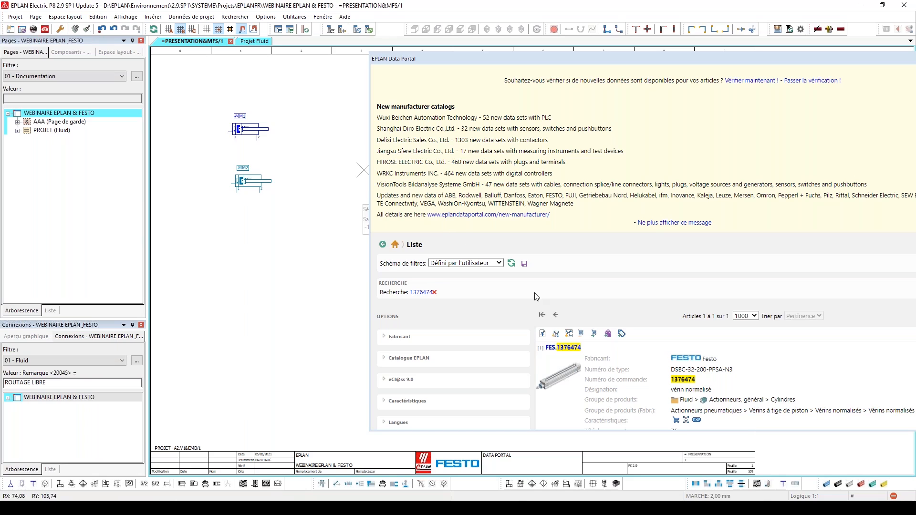
Import article FES.1376474 without its macro, assign it to the upper cylinder -MM1, and check that symbol's article data
left_click(581, 336)
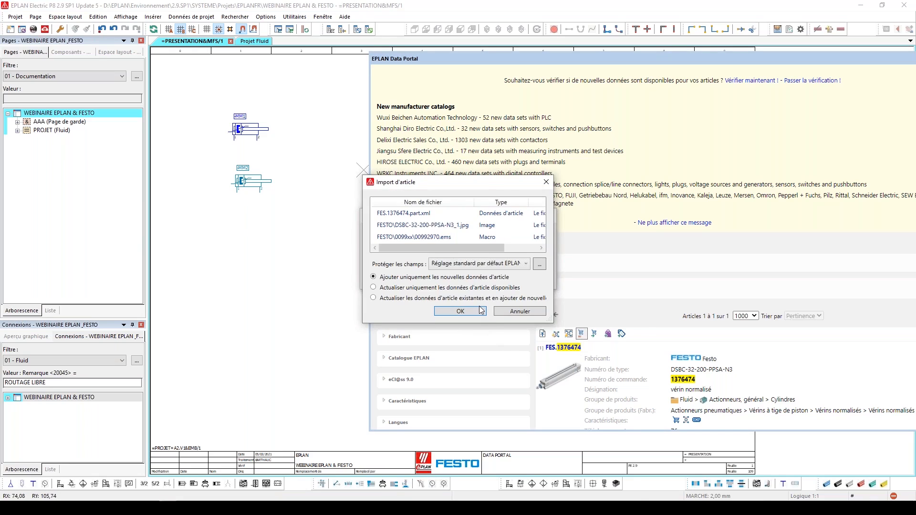
left_click(481, 311)
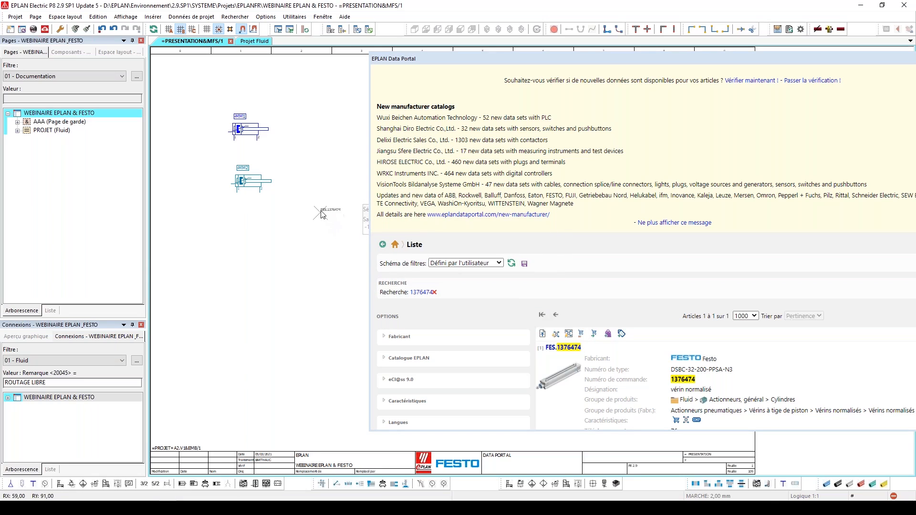
scroll(306, 197, "up", 1)
scroll(232, 139, "up", 1)
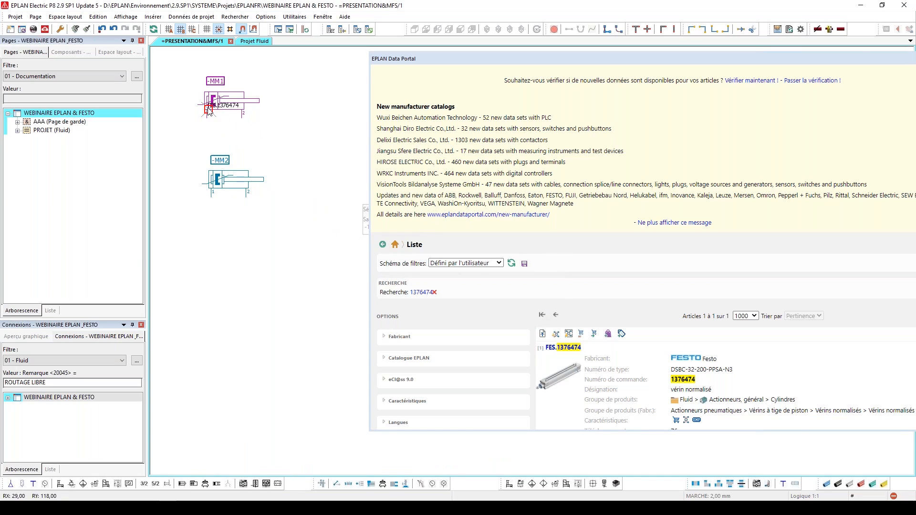
left_click(209, 112)
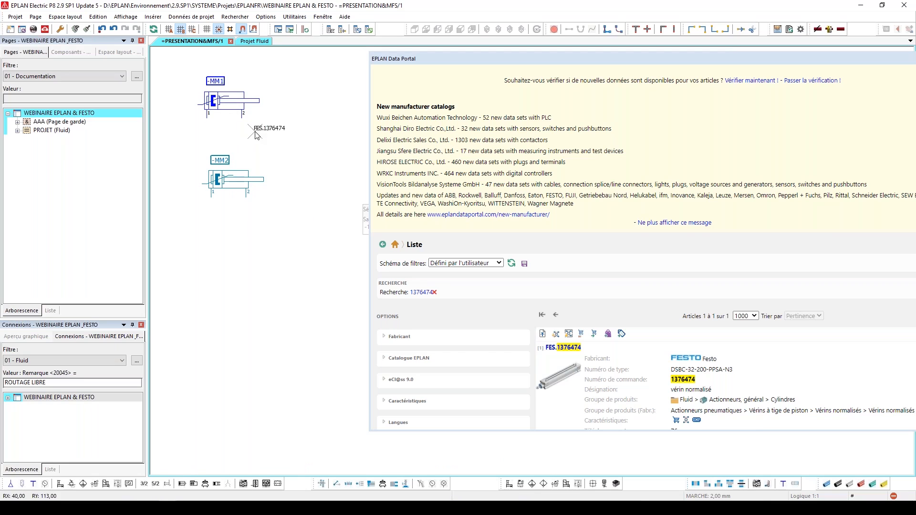
key("Escape")
double_click(227, 113)
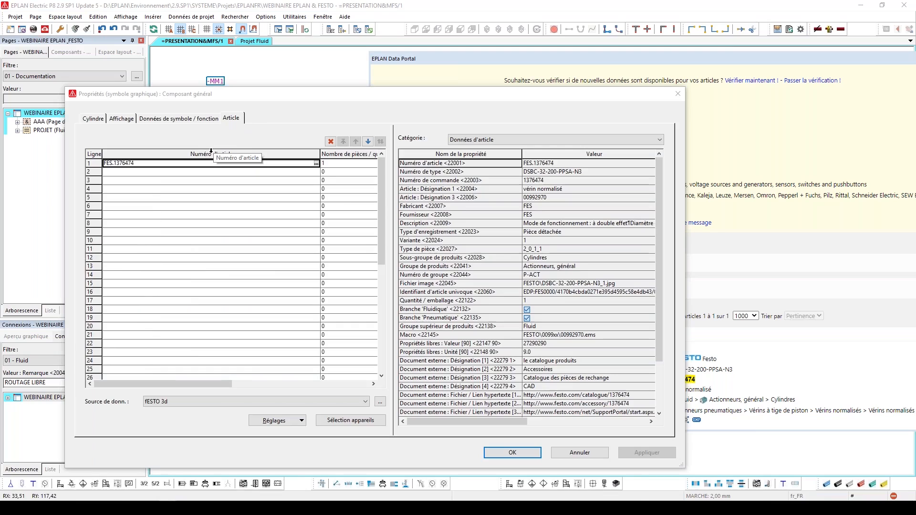
left_click(674, 96)
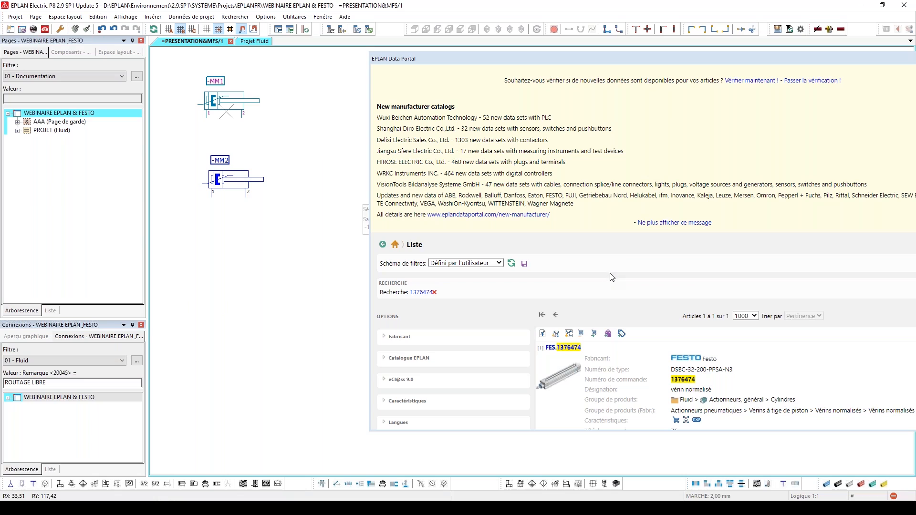
Place article FES.1376474 in the Data Portal basket
scroll(613, 286, "down", 1)
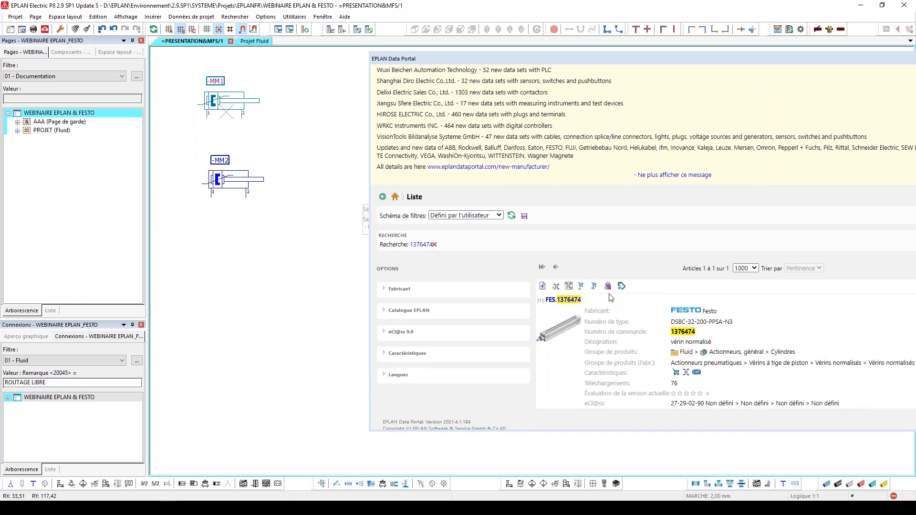
left_click(608, 291)
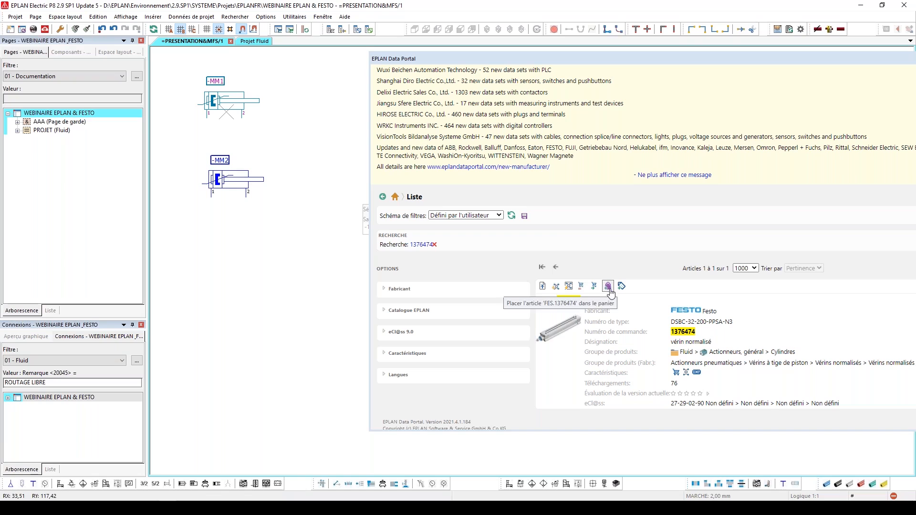
left_click(607, 289)
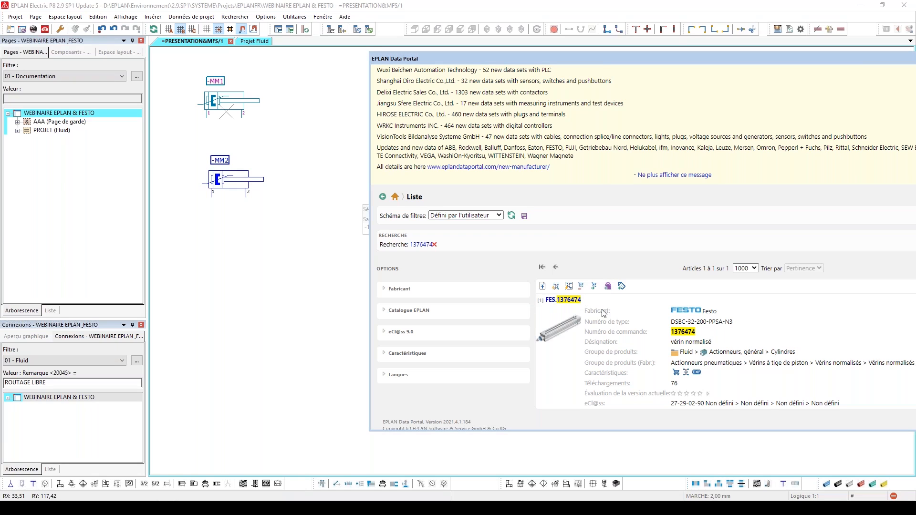
Dock the floating Data Portal back into the main window and switch to the Festo product catalogue
left_click_drag(604, 65, 533, 265)
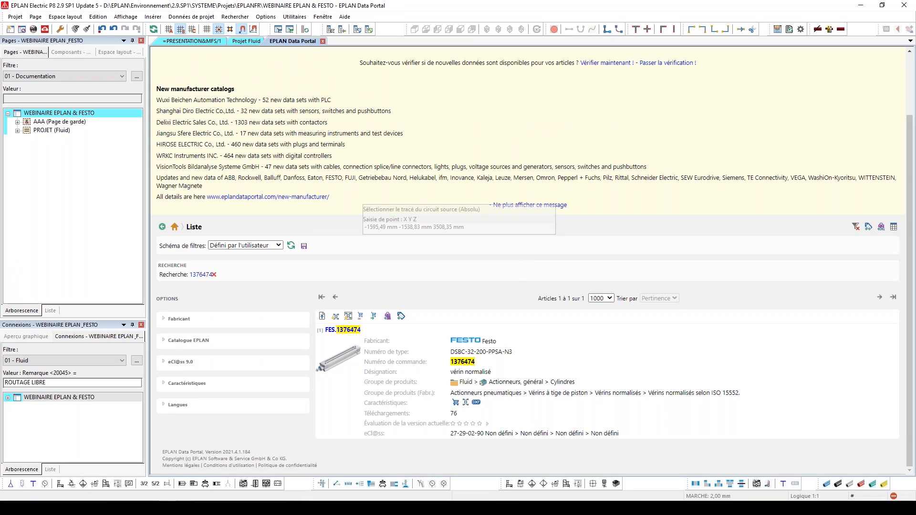
mouse_move(185, 507)
left_click(188, 488)
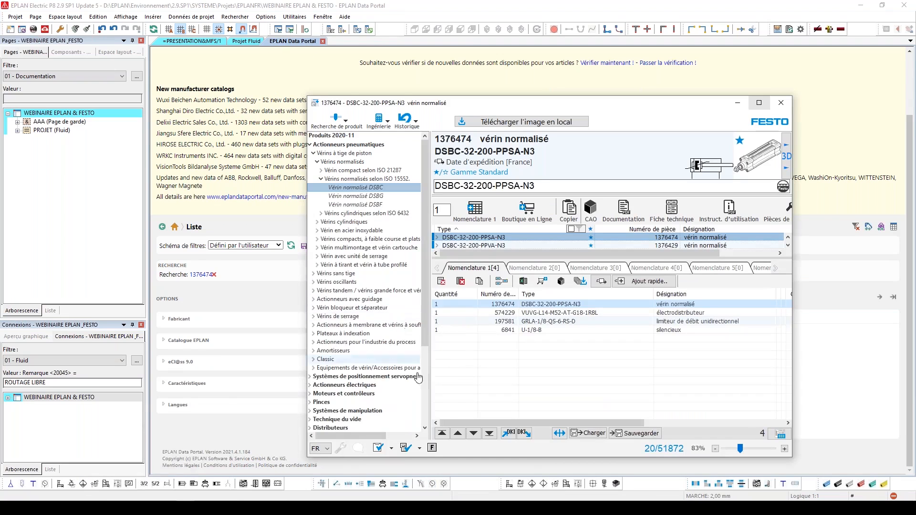
Copy the part number of the solenoid valve VUVG-L14-M52-AT-G18-1R8L from the Festo catalogue and return to the Data Portal
left_click(506, 313)
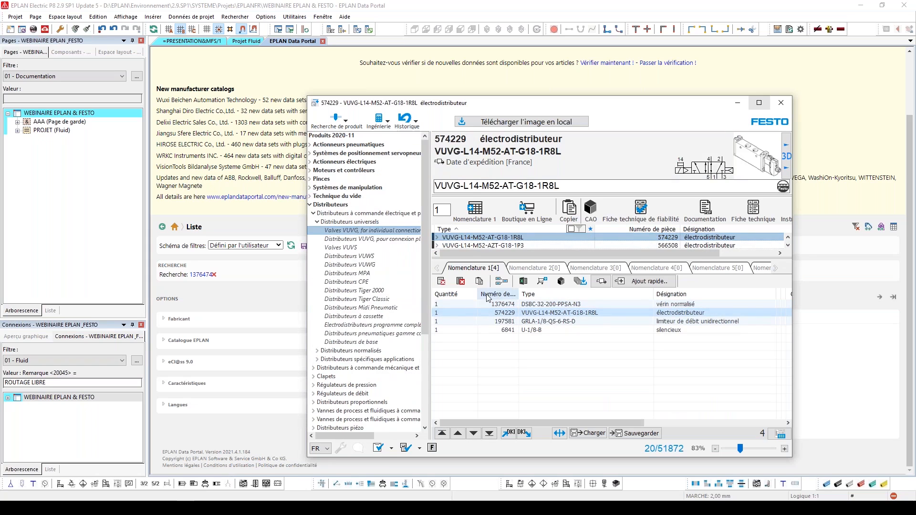
right_click(454, 143)
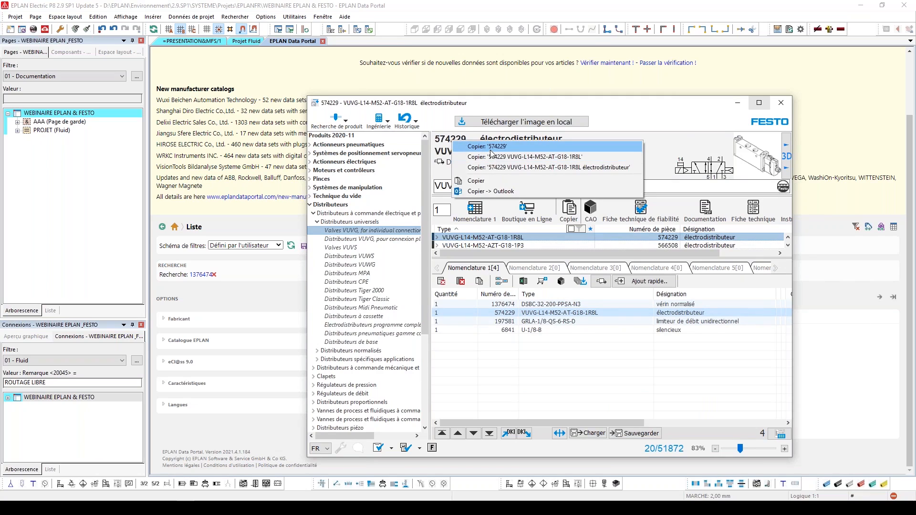
left_click(551, 157)
left_click(827, 99)
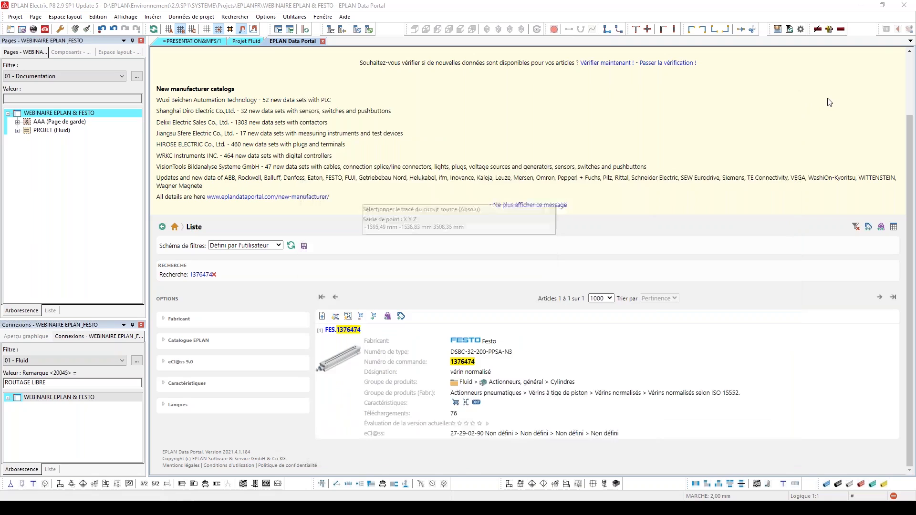
Search the Data Portal for 574229 and add article FES.574229 to the basket
scroll(827, 99, "up", 2)
double_click(766, 60)
type("574229")
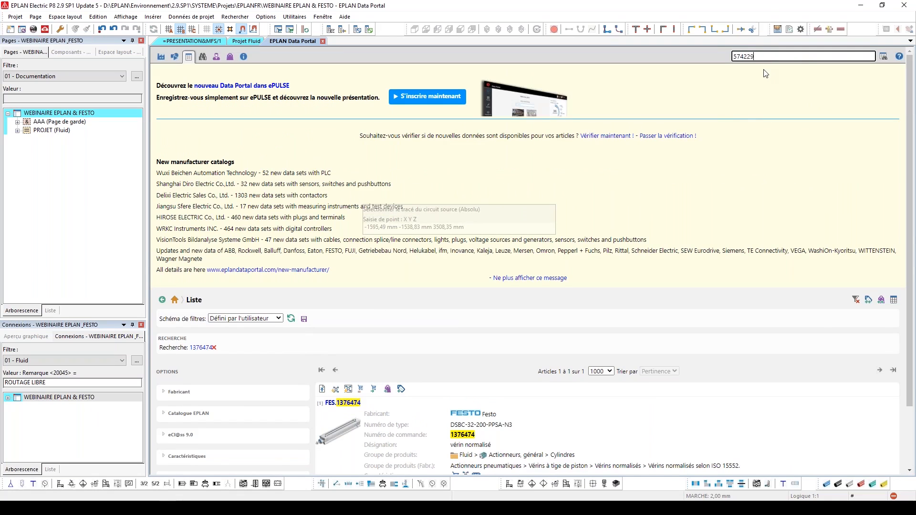
left_click(883, 61)
scroll(624, 236, "down", 3)
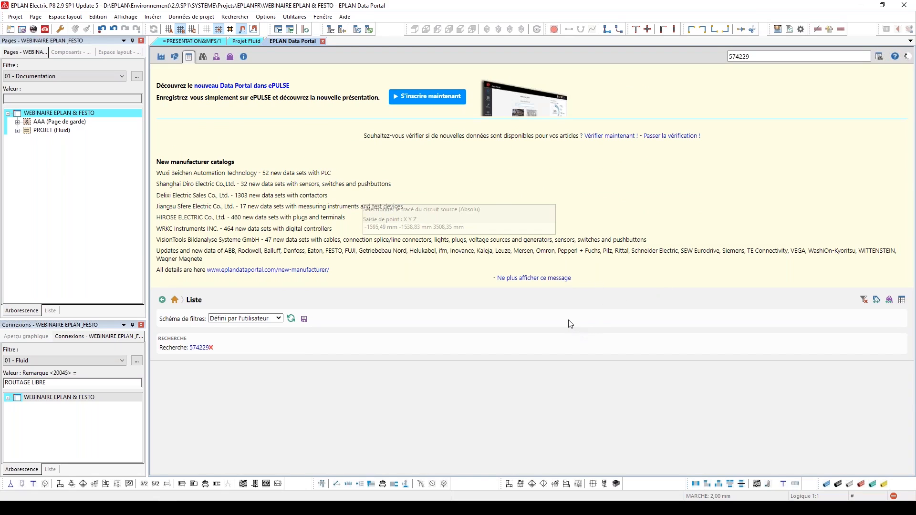
scroll(549, 329, "down", 3)
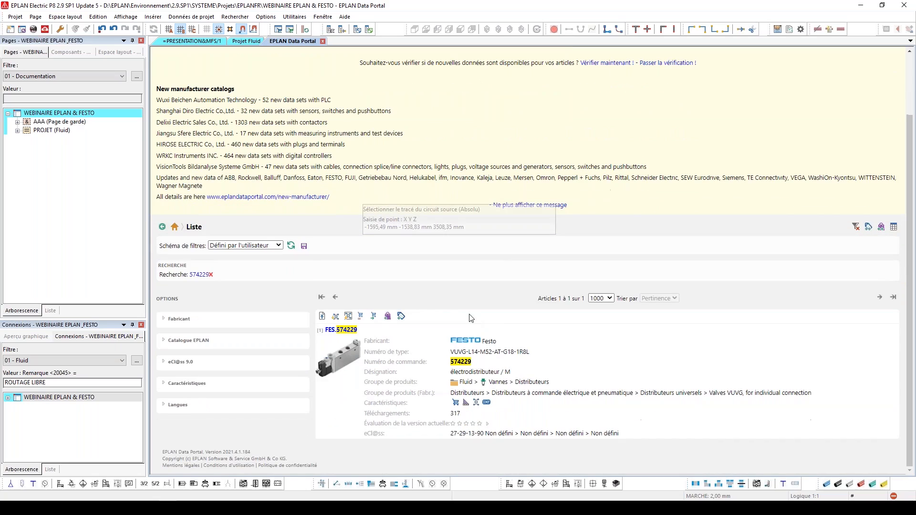
left_click(387, 317)
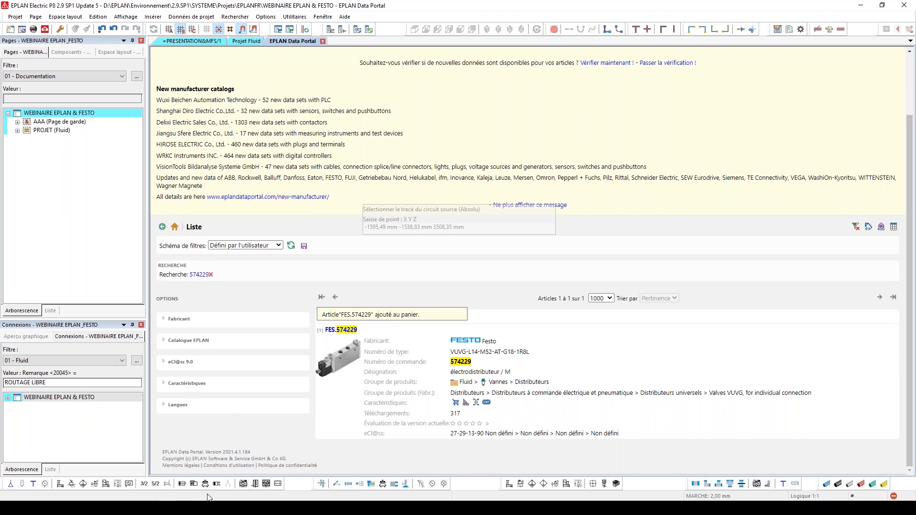
Copy the part number of the flow control valve GRLA-1/8-QS-6-RS-D from the Festo catalogue and return to the Data Portal
mouse_move(194, 508)
left_click(193, 483)
left_click(497, 321)
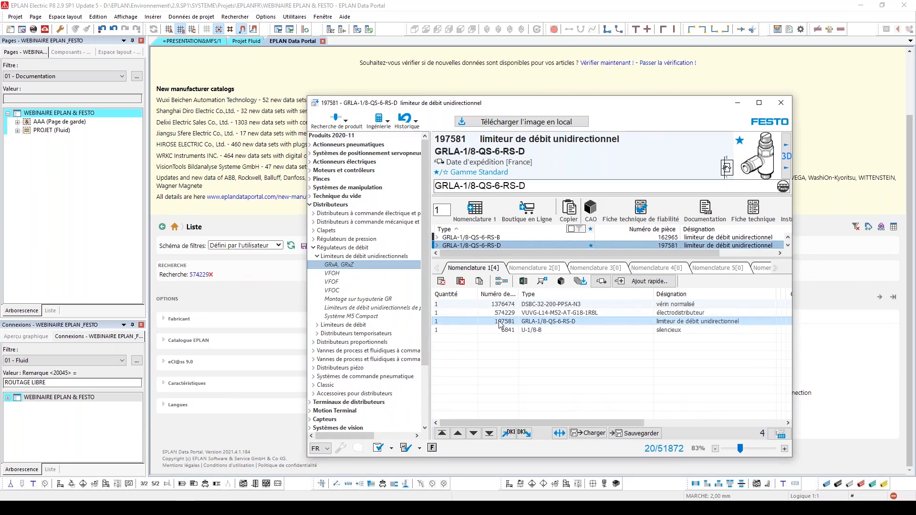
right_click(453, 151)
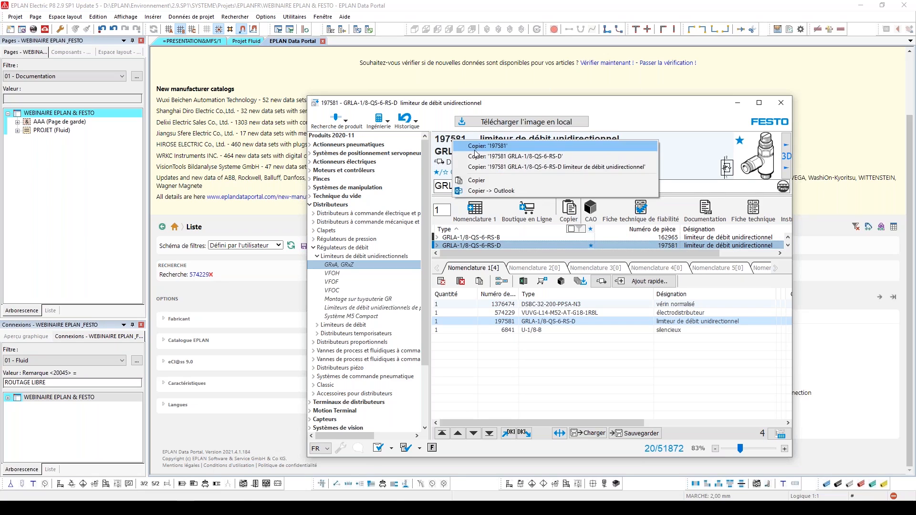
left_click(474, 150)
left_click(270, 211)
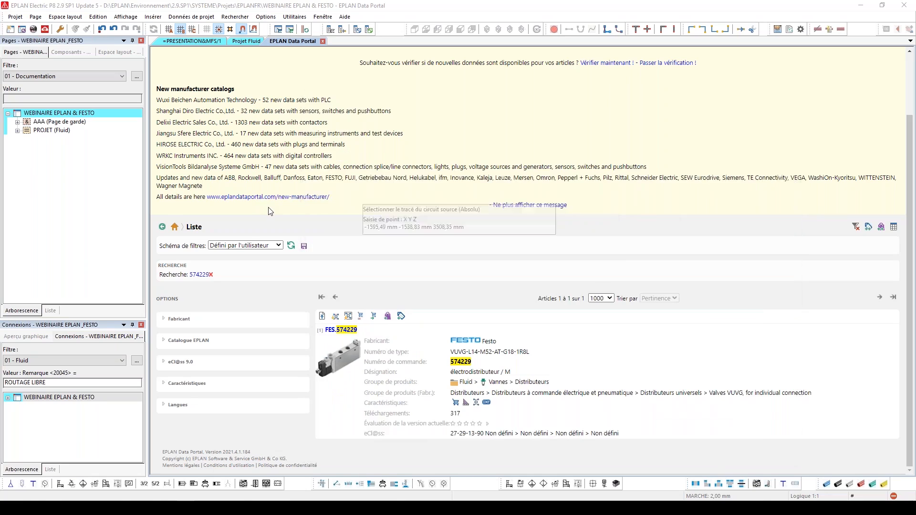
Search the Data Portal for 197581 and add article FES.197581 to the basket
scroll(625, 152, "up", 2)
left_click(772, 56)
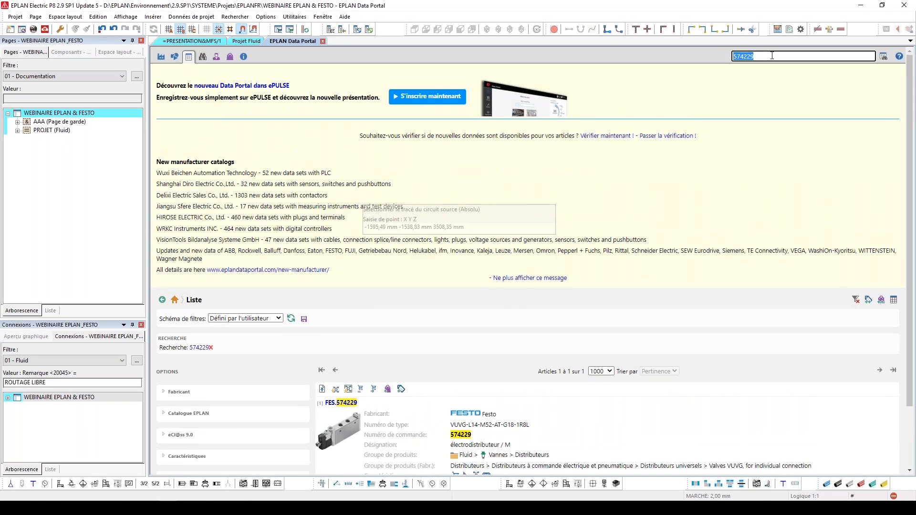
type("197581")
left_click(884, 59)
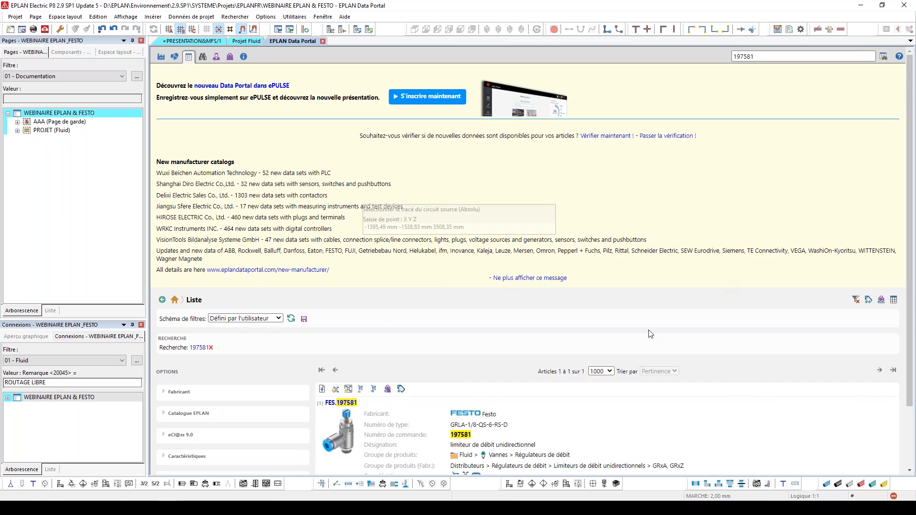
scroll(623, 336, "down", 3)
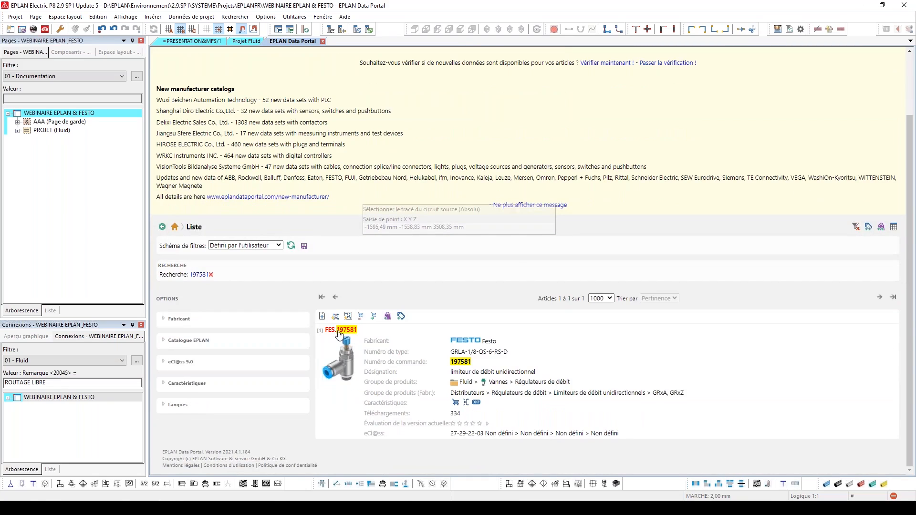
left_click(388, 318)
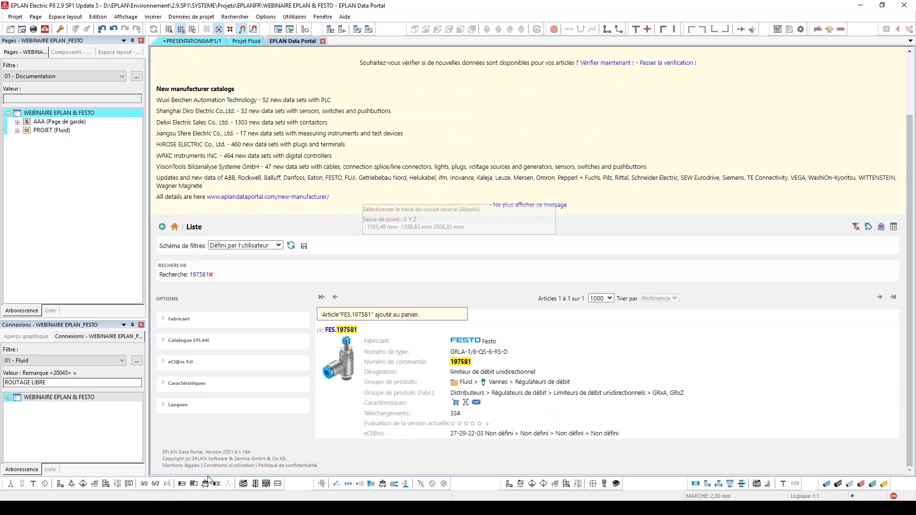
Copy the type code U-1/8-B of the silencer from the Festo catalogue and return to the Data Portal
mouse_move(186, 508)
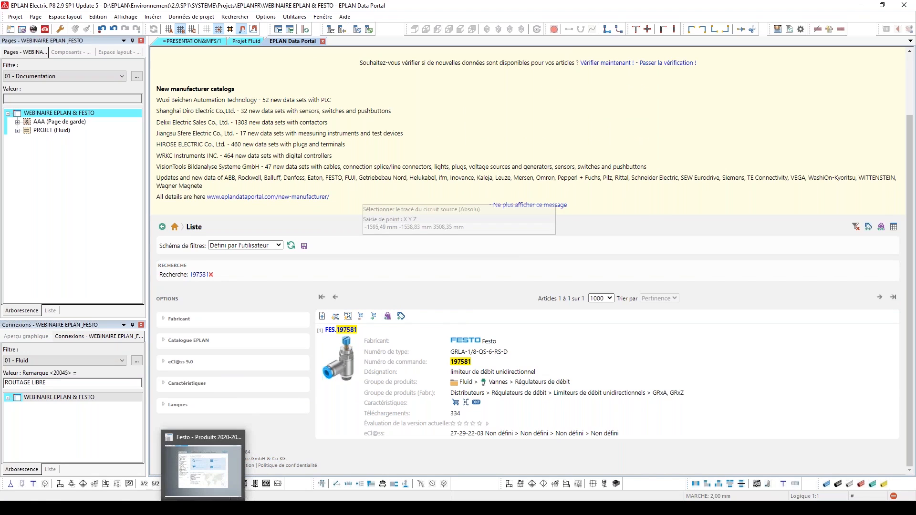
left_click(196, 482)
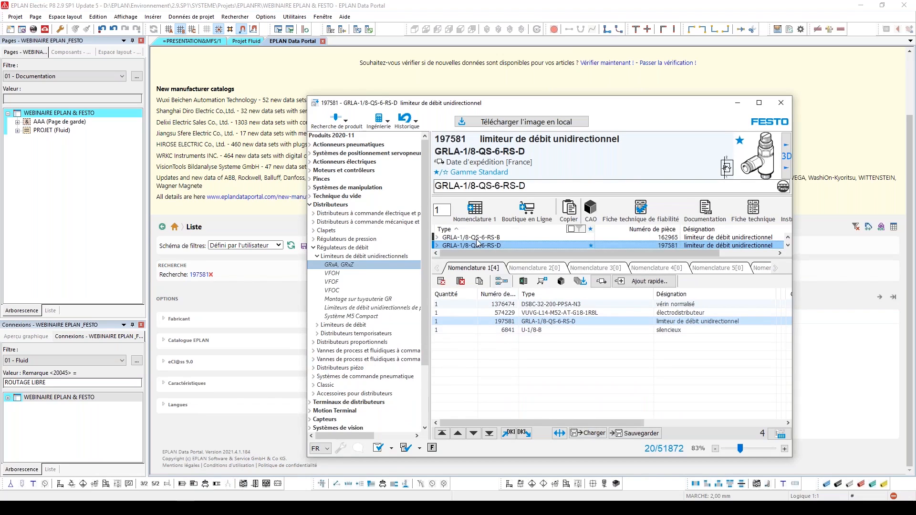
left_click(506, 329)
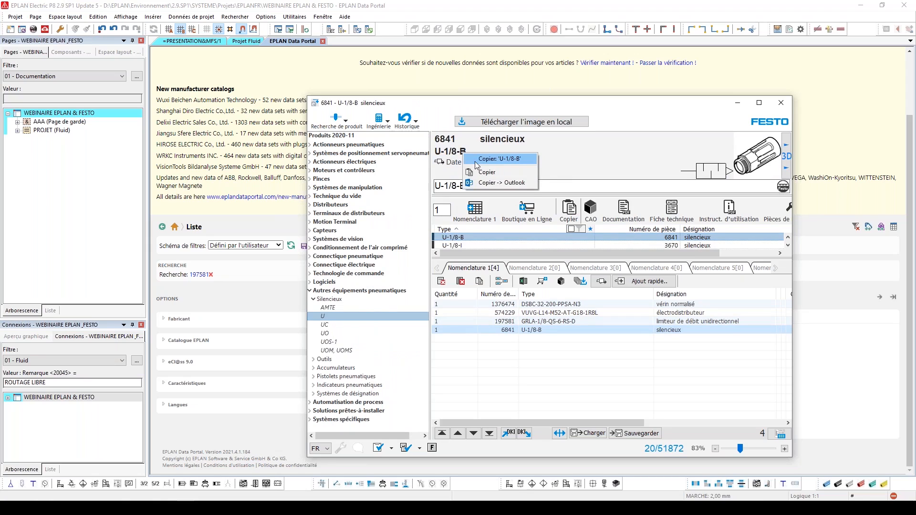
left_click(868, 330)
Search the Data Portal for U-1/8-B and add article FES.6841 to the basket
scroll(868, 330, "up", 2)
left_click(791, 52)
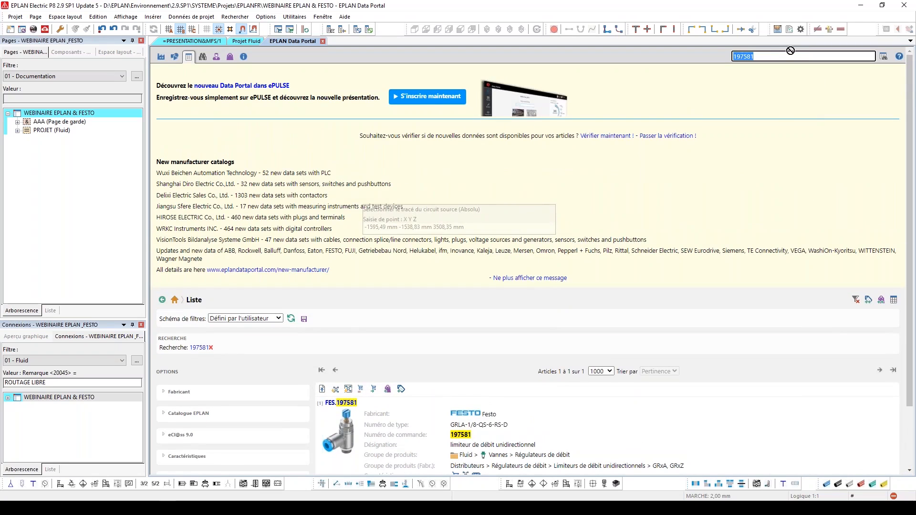
right_click(777, 54)
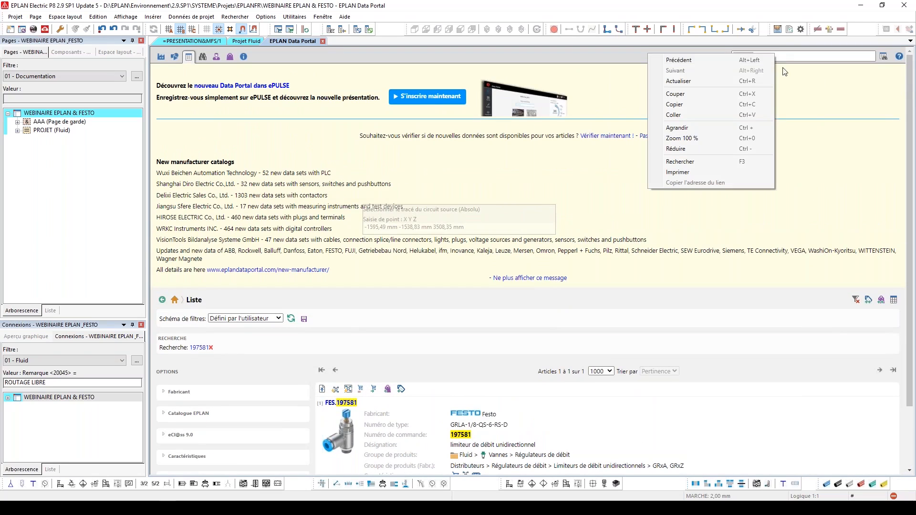
left_click(756, 115)
left_click(883, 59)
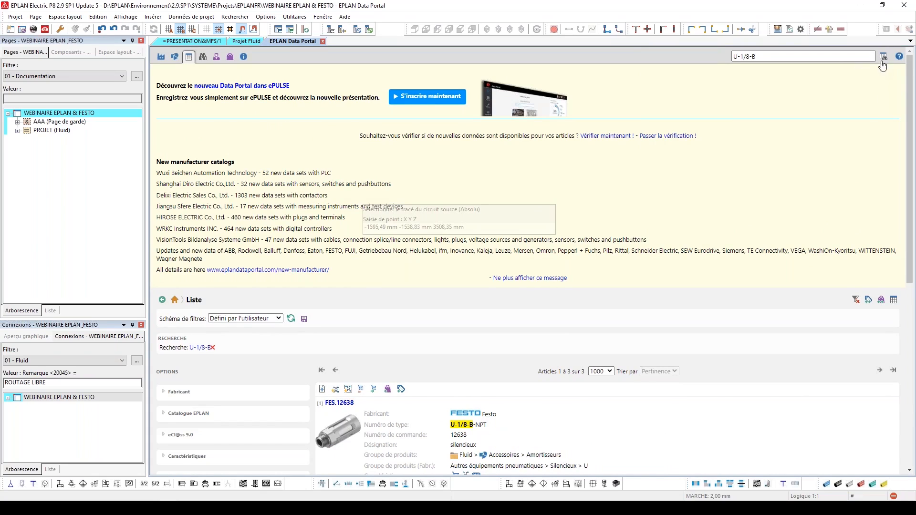
scroll(709, 209, "down", 7)
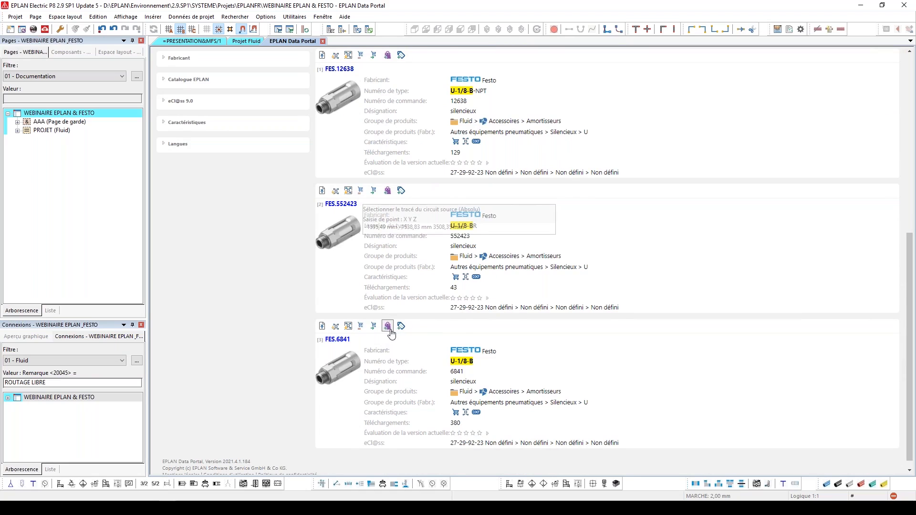
Open the basket and set the quantity of articles FES.197581 and FES.6841 to 2 each
scroll(496, 309, "up", 4)
scroll(496, 309, "up", 3)
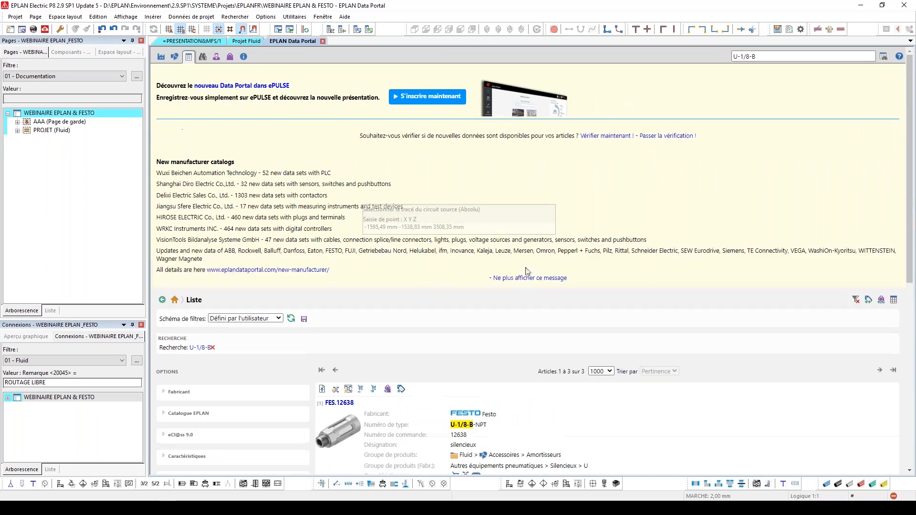
left_click(230, 57)
scroll(692, 286, "down", 3)
scroll(692, 286, "down", 2)
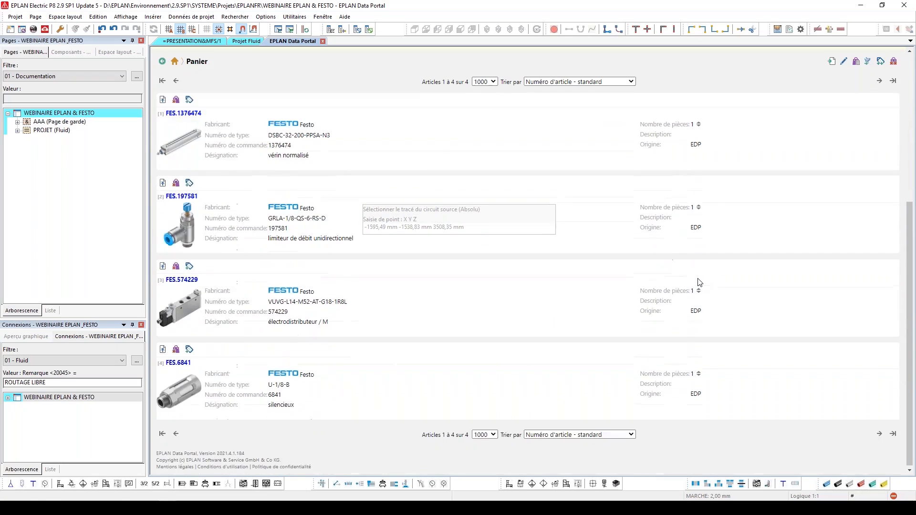
left_click(699, 204)
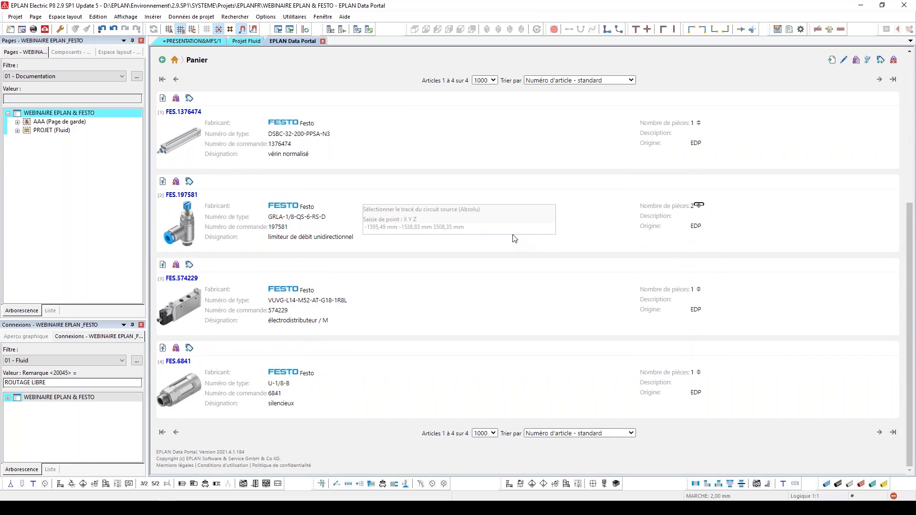
left_click(697, 371)
Undock the Data Portal into a floating window and delete cylinders -MM1 and -MM2 from page =PRESENTATION&MFS/1
left_click_drag(298, 42, 311, 138)
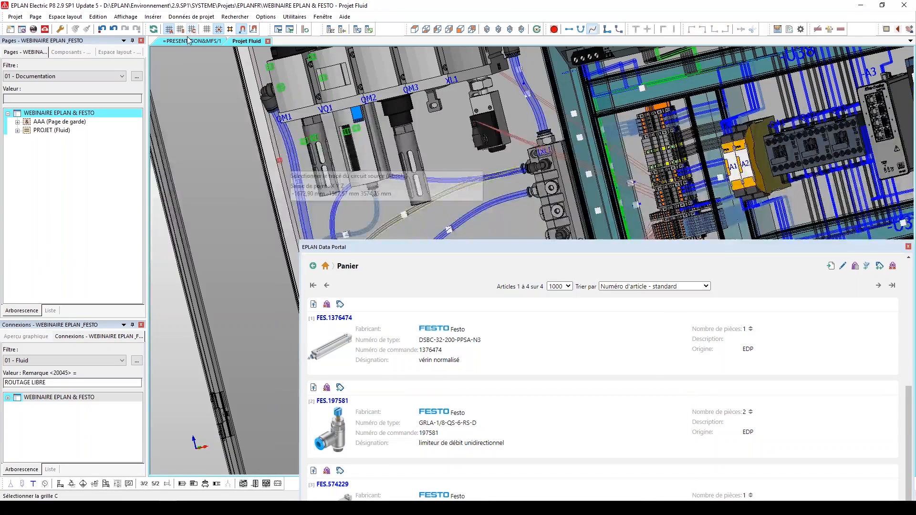
left_click(187, 41)
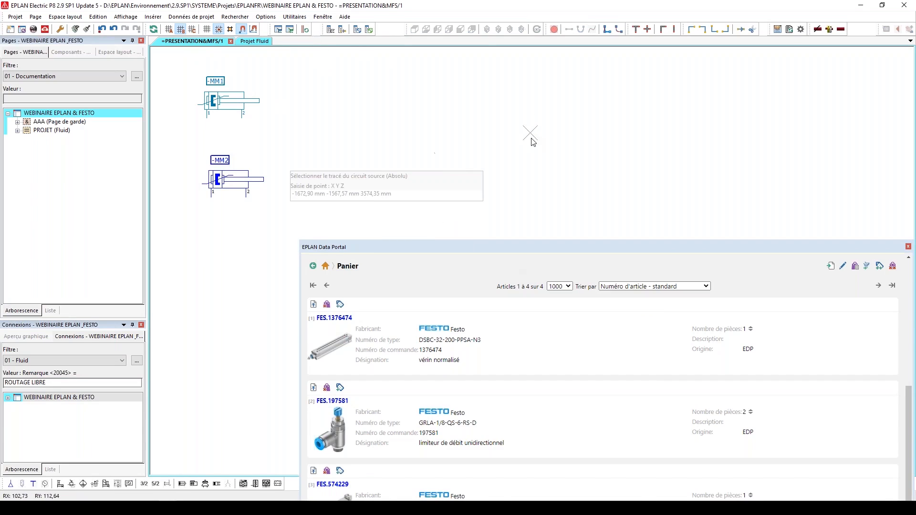
left_click_drag(186, 76, 288, 215)
key("Delete")
Import the basket's articles into the project's device list and clear the Data Portal window out of the way
left_click(488, 245)
left_click_drag(488, 244, 449, 97)
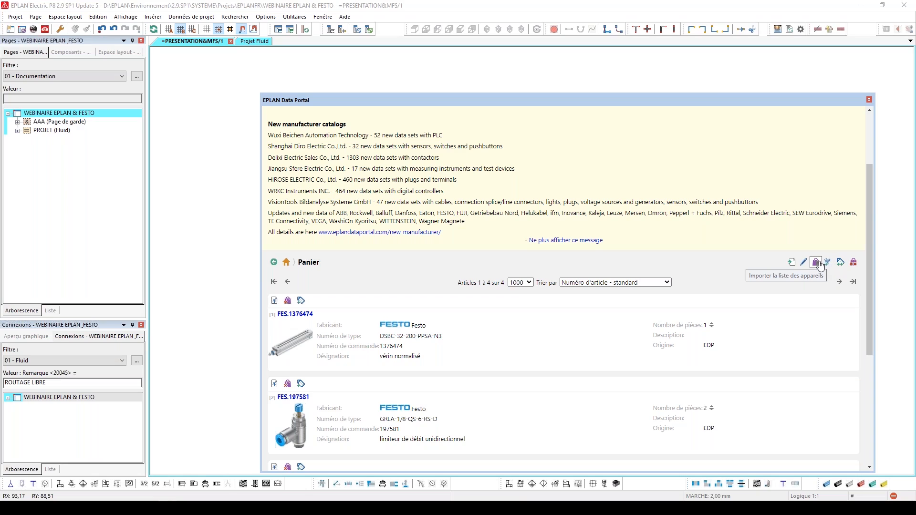
left_click(817, 262)
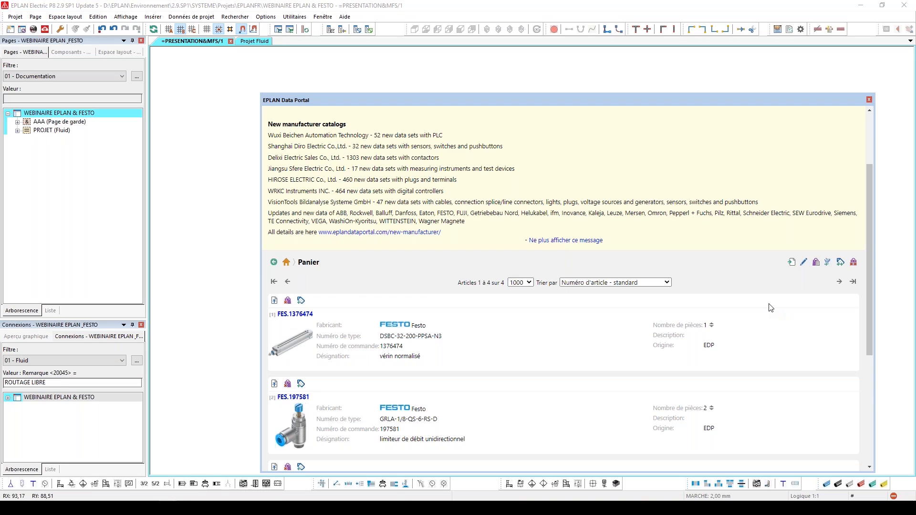
left_click_drag(732, 100, 683, 317)
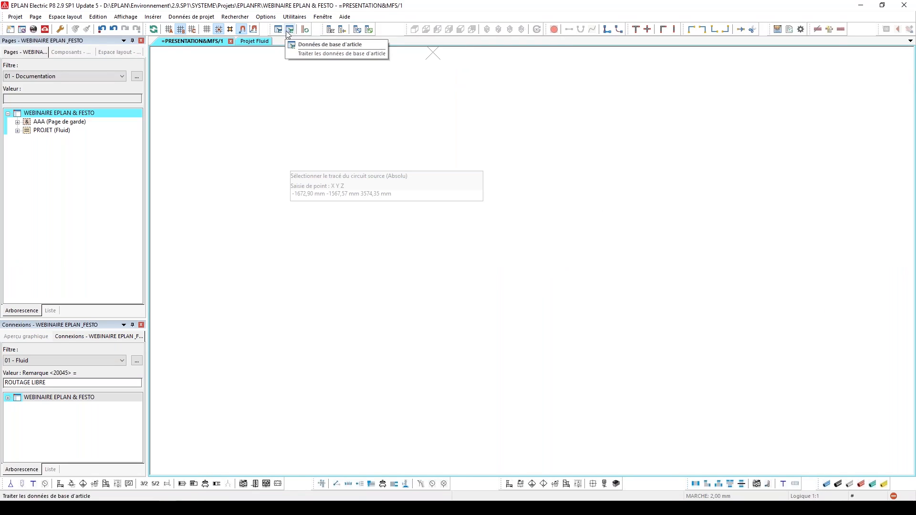
Open the project's device list alongside the empty schematic page 1 DATA PORTAL
left_click(329, 30)
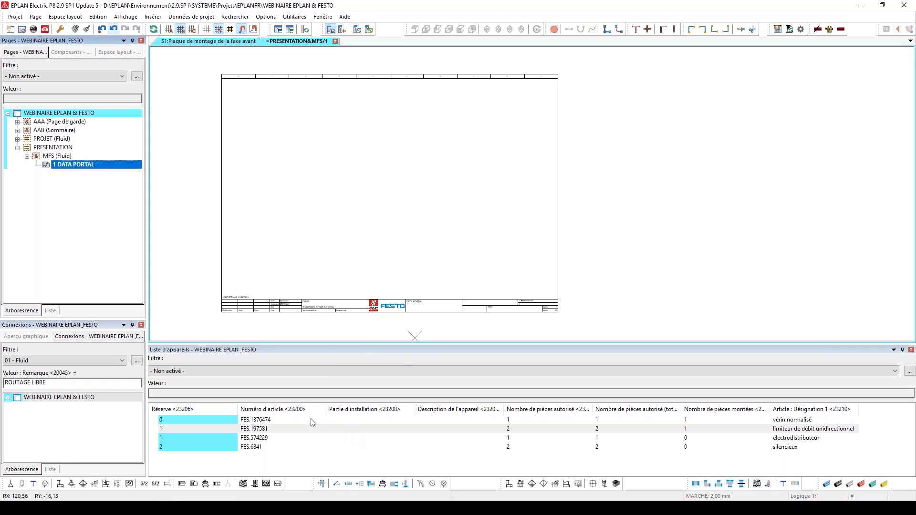
scroll(476, 242, "down", 1)
scroll(430, 136, "up", 1)
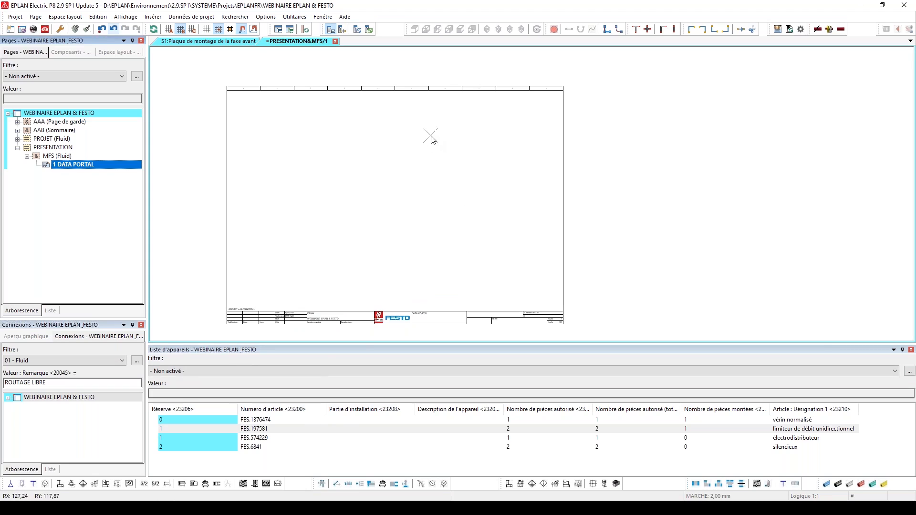
Place cylinder FES.1376474 from the device list in the upper left of the schematic page, using the Numéroter insertion mode
left_click(268, 421)
left_click_drag(266, 420, 316, 177)
left_click(289, 136)
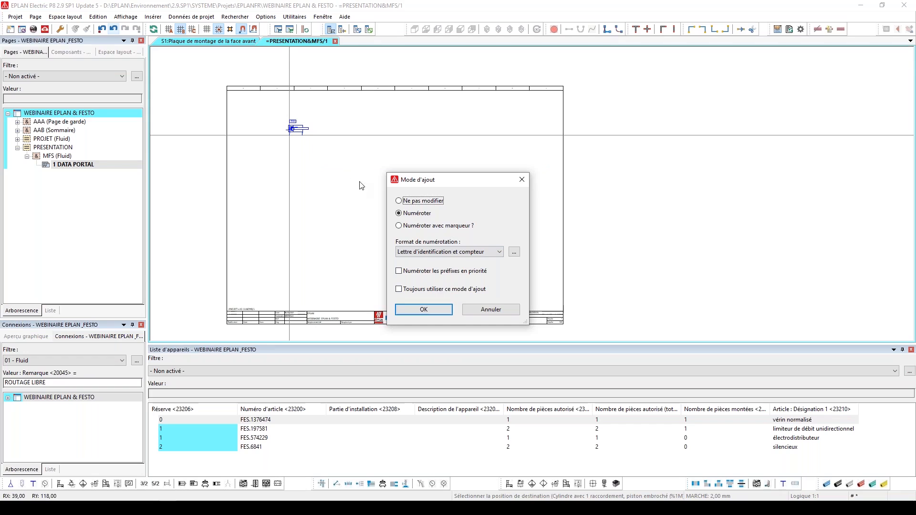
left_click(443, 309)
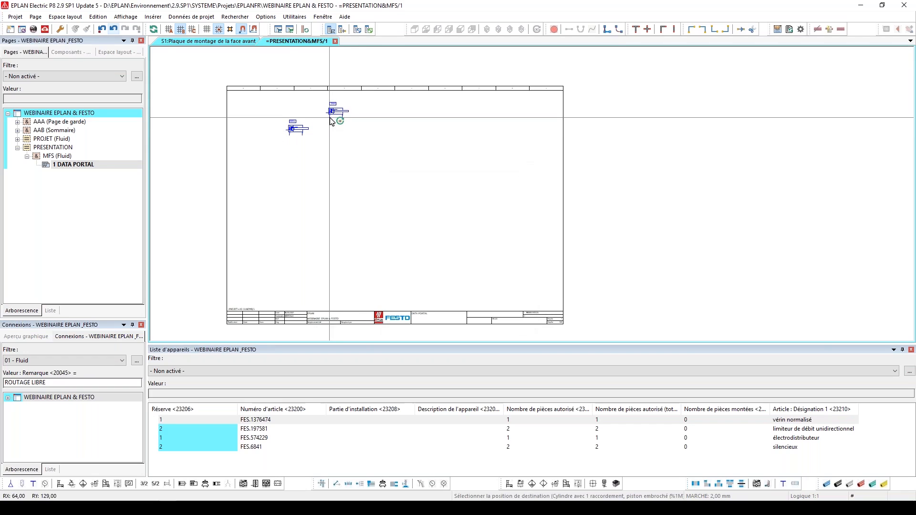
key("Escape")
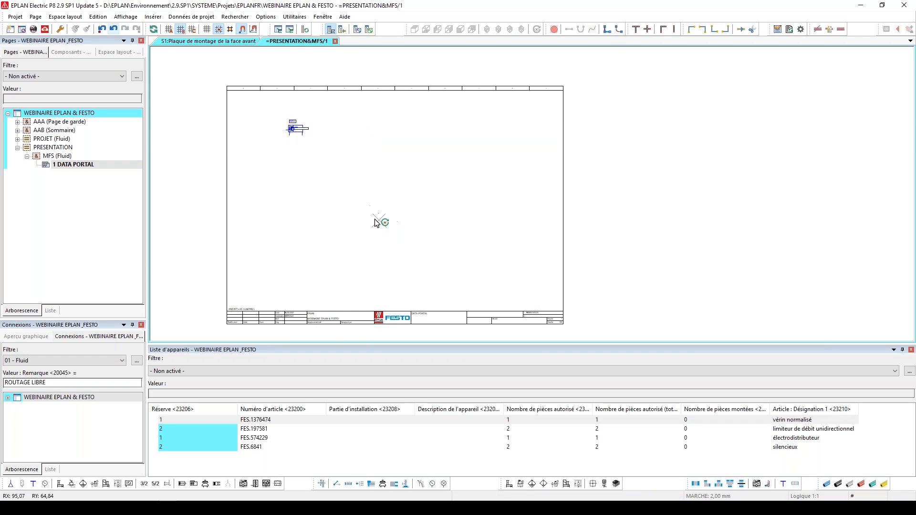
Place one flow control valve FES.197581 from the device list below and to the right of the cylinder, using the Numéroter insertion mode
left_click_drag(266, 432, 358, 227)
scroll(311, 174, "up", 3)
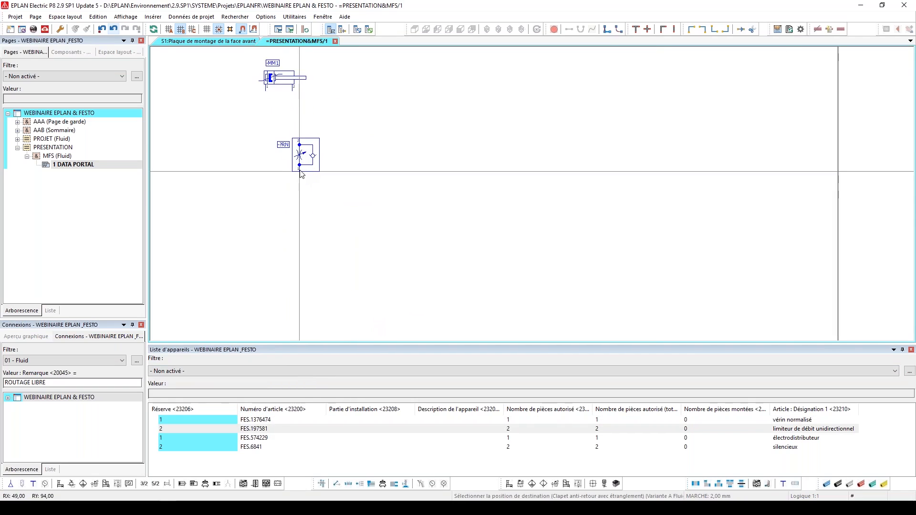
left_click(310, 148)
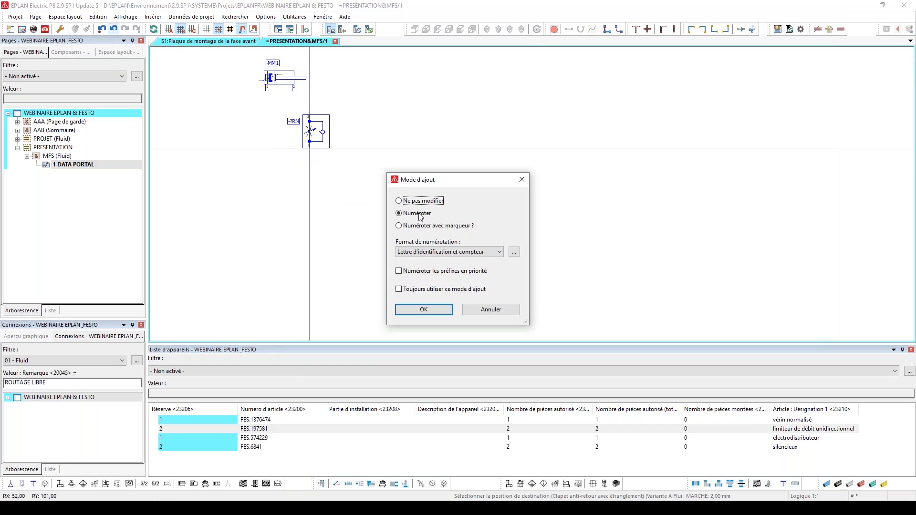
left_click(440, 308)
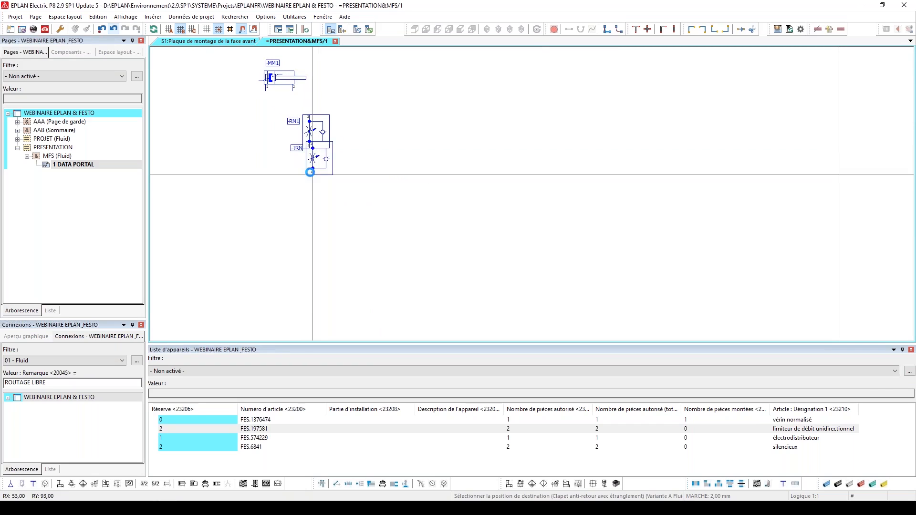
Place the second FES.197581 flow control valve in its mirrored variant directly beneath the cylinder's port 1, level with the first one
key("Tab")
key("Tab")
key("Tab")
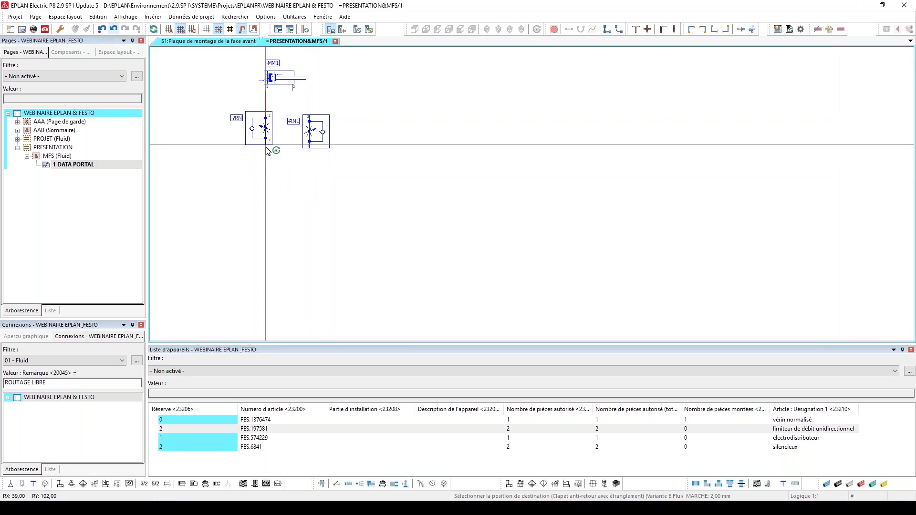
left_click(266, 151)
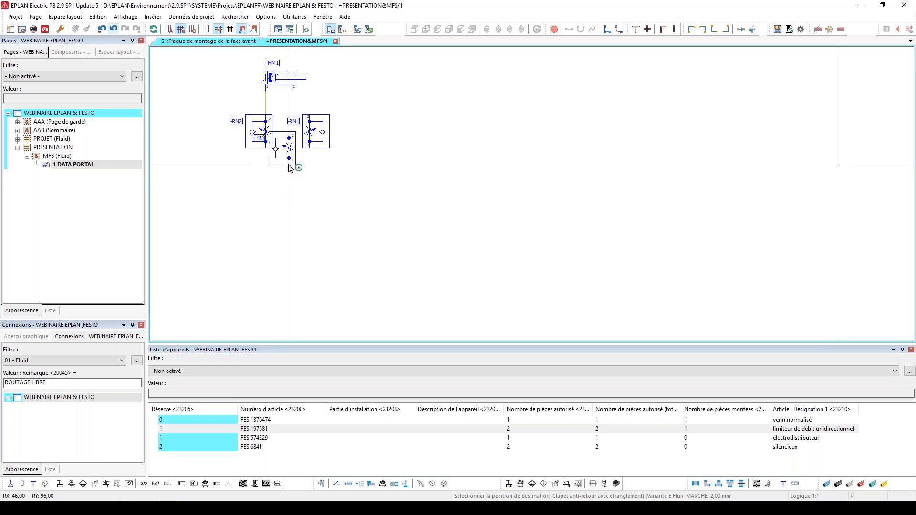
key("Escape")
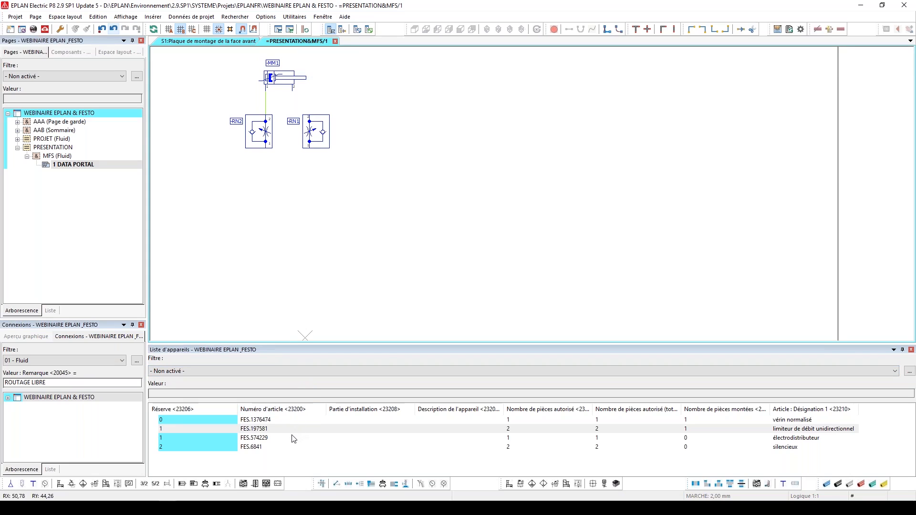
Place solenoid valve FES.574229 below the two flow controls with port 4 aligned under the one on the left, using Numéroter
left_click(266, 438)
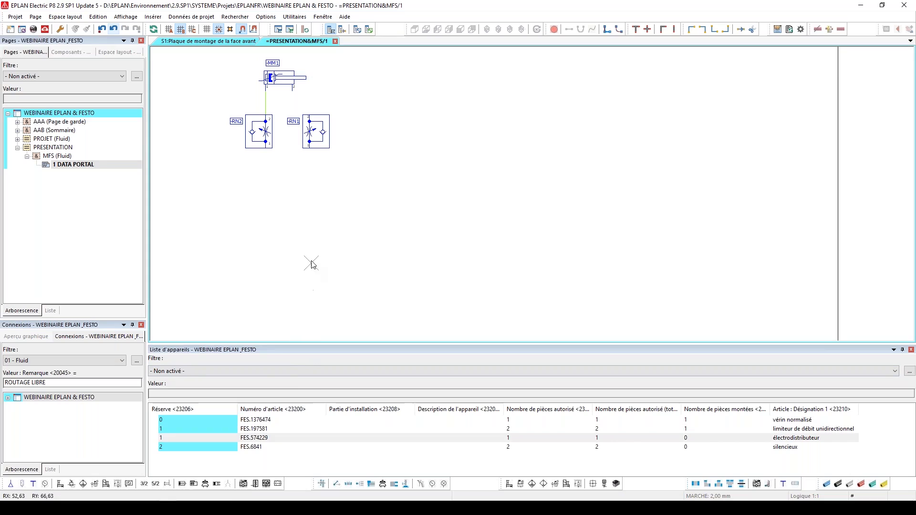
left_click_drag(252, 441, 299, 230)
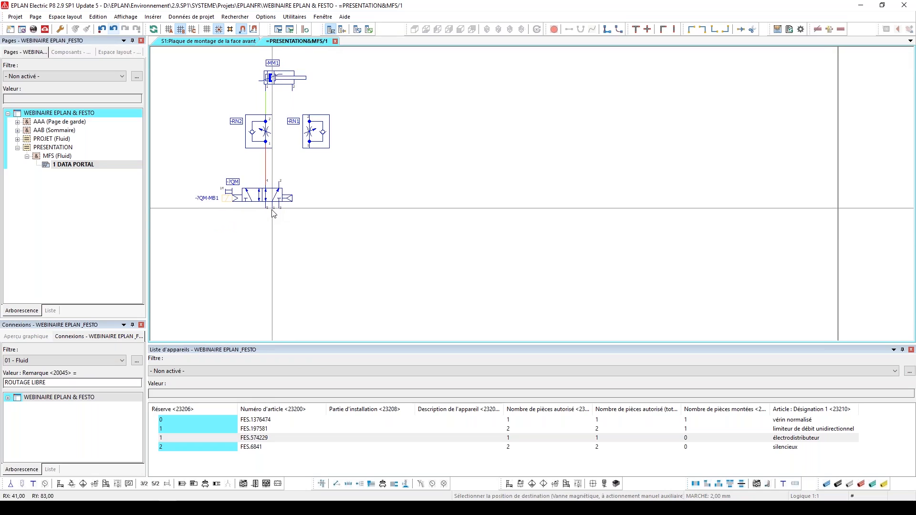
left_click(273, 210)
left_click(414, 309)
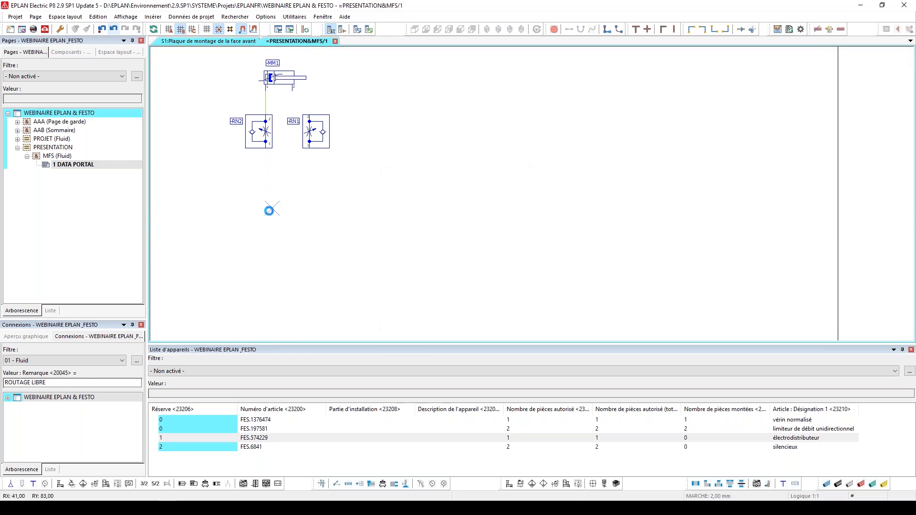
key("Escape")
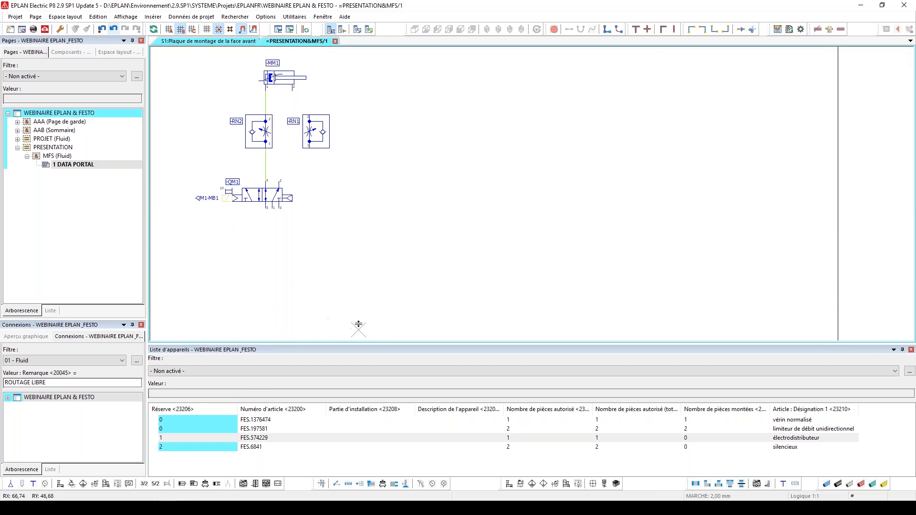
Place two FES.6841 silencers, turned vertically, beneath ports 5 and 3 of the solenoid valve, using Numéroter
left_click(257, 448)
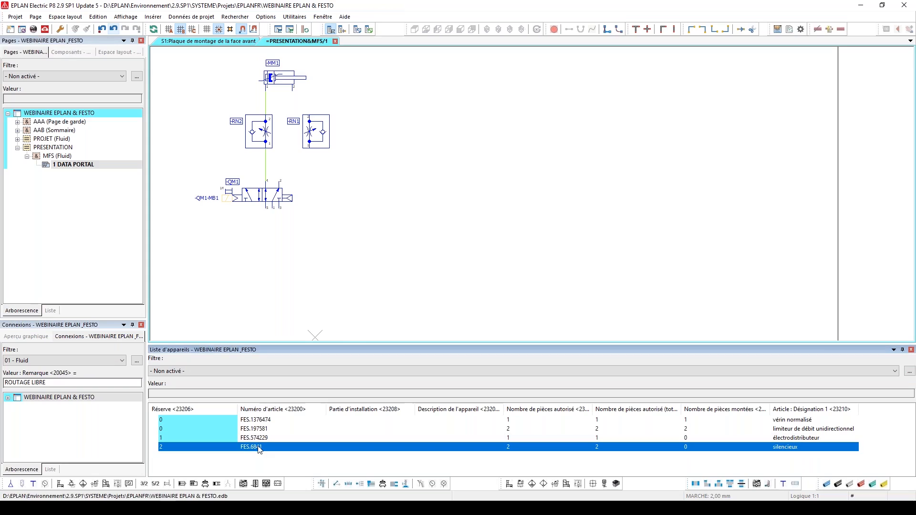
left_click_drag(256, 447, 272, 241)
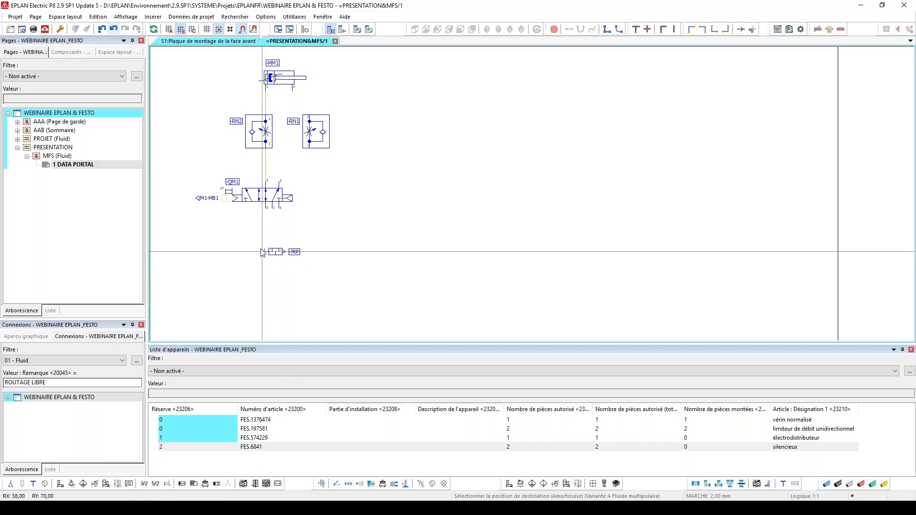
scroll(275, 244, "up", 2)
key("Tab")
key("Tab")
key("Tab")
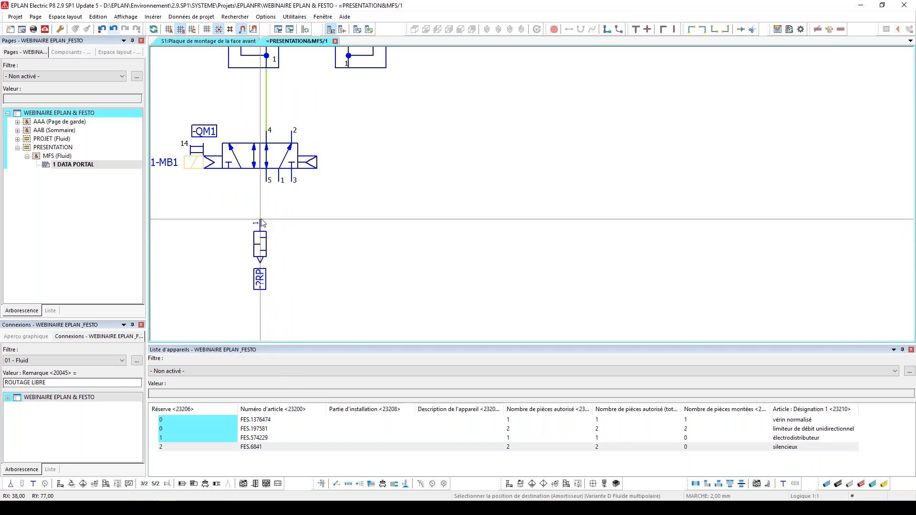
left_click(266, 206)
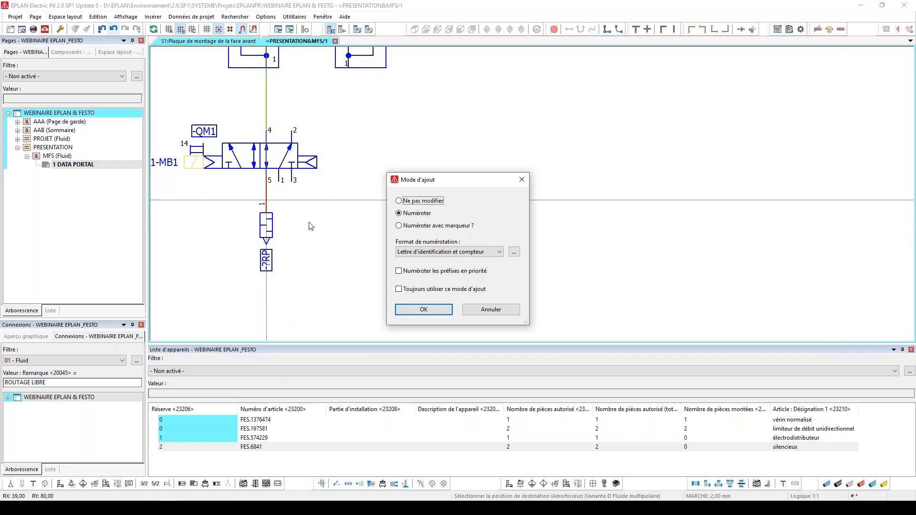
key("Return")
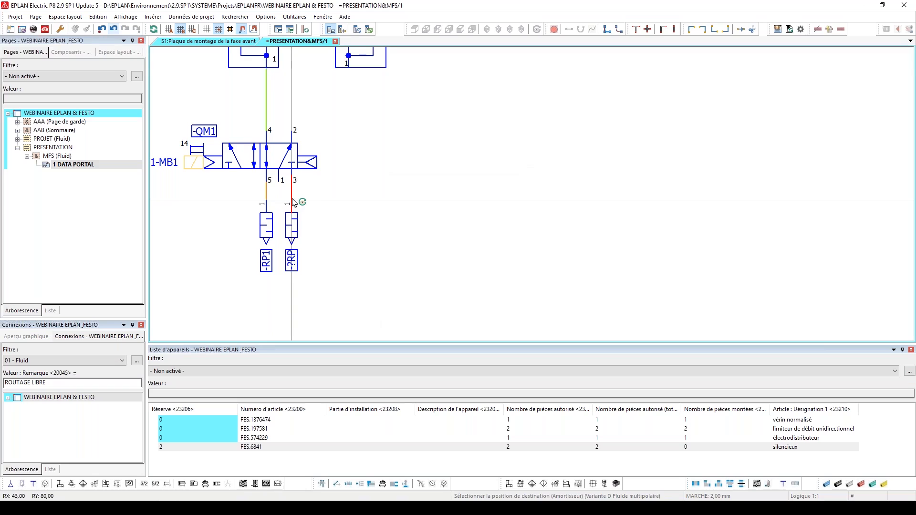
left_click(292, 202)
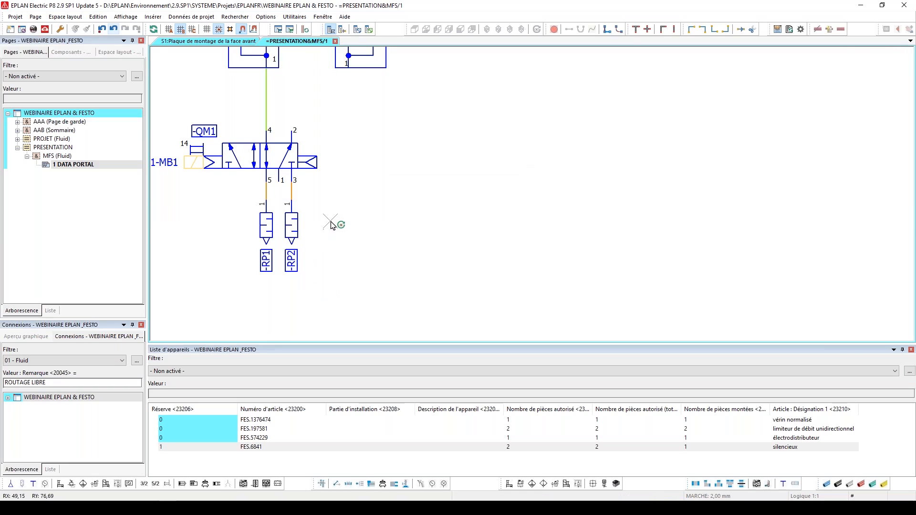
Insert angle symbols to connect cylinder port 2 to flow control -RN1, and -RN1 to port 2 of the solenoid valve
scroll(334, 202, "down", 1)
scroll(335, 236, "down", 1)
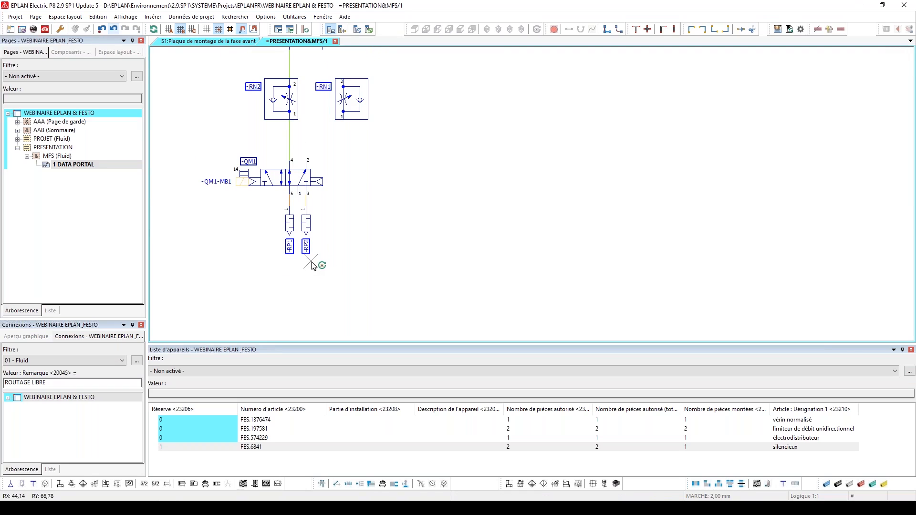
scroll(319, 264, "down", 1)
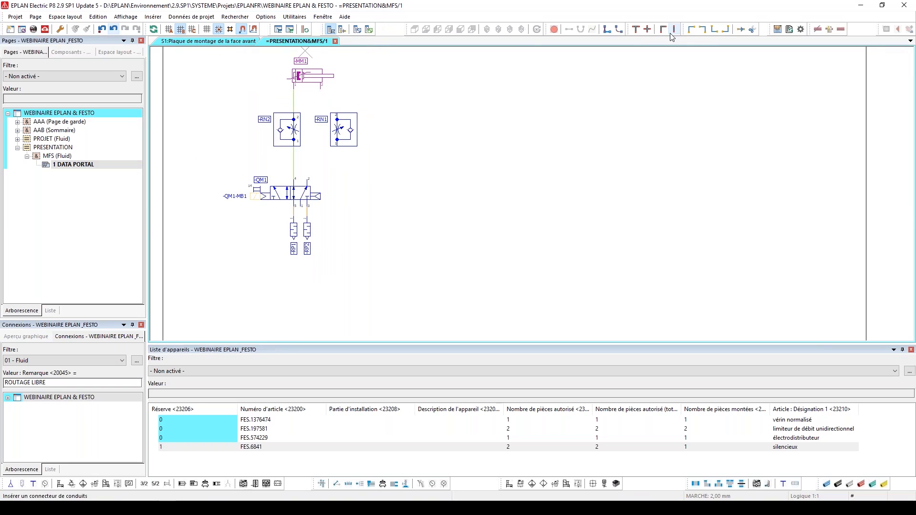
left_click(714, 29)
scroll(311, 145, "up", 2)
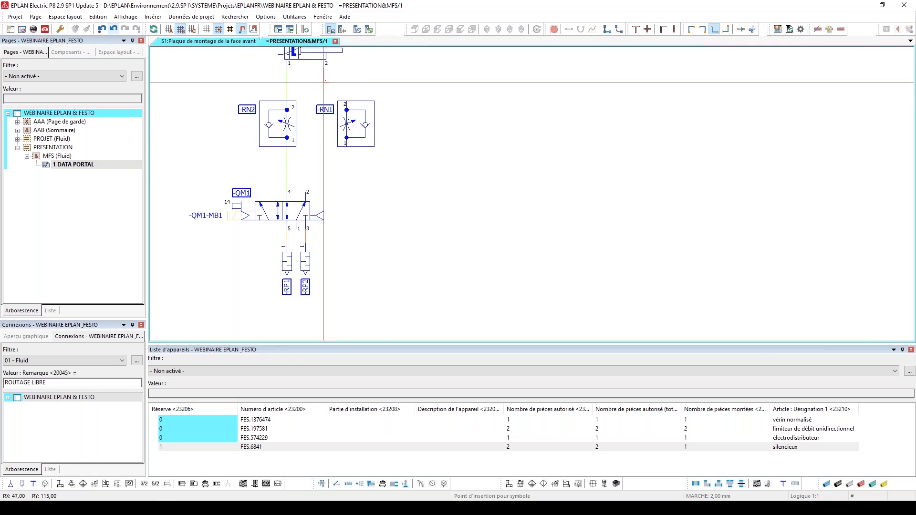
scroll(344, 83, "up", 2)
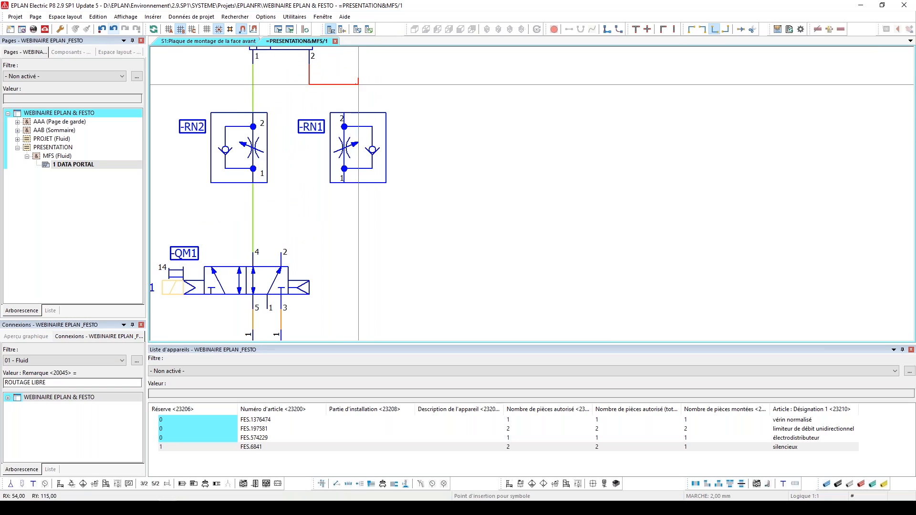
left_click(344, 84)
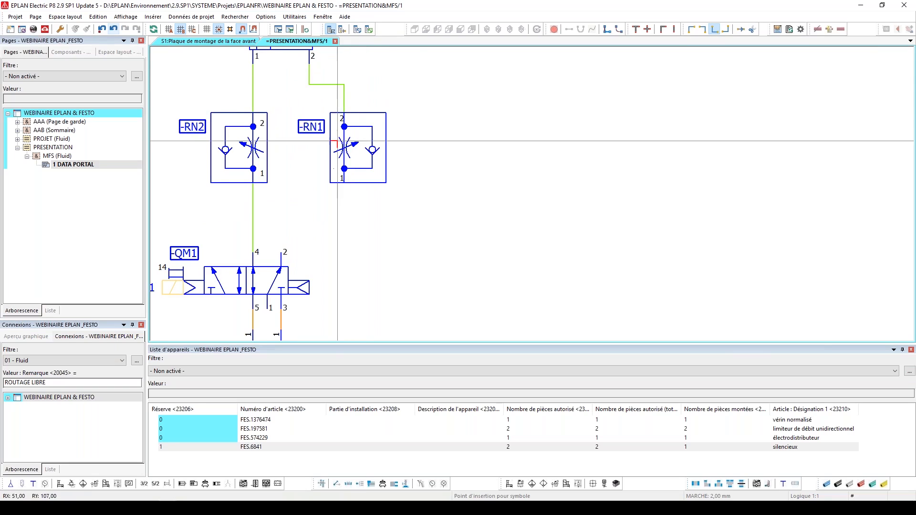
left_click(344, 203)
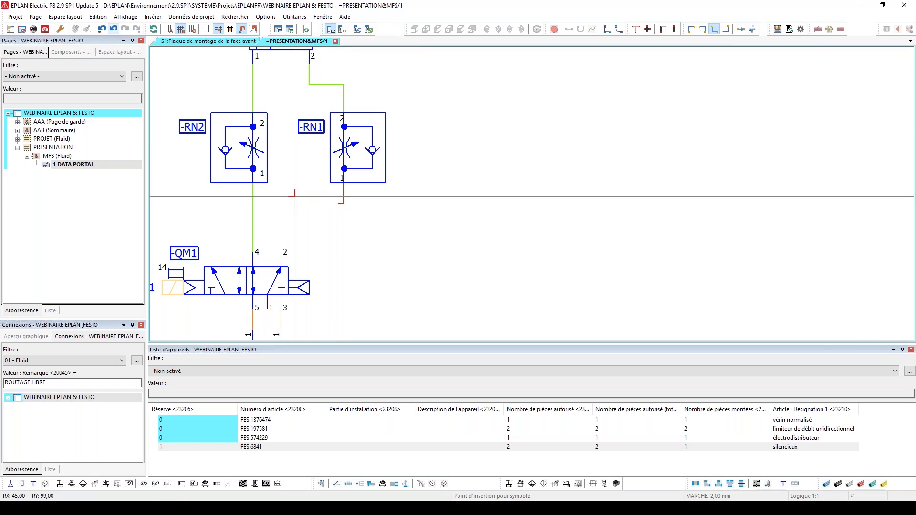
left_click(281, 204)
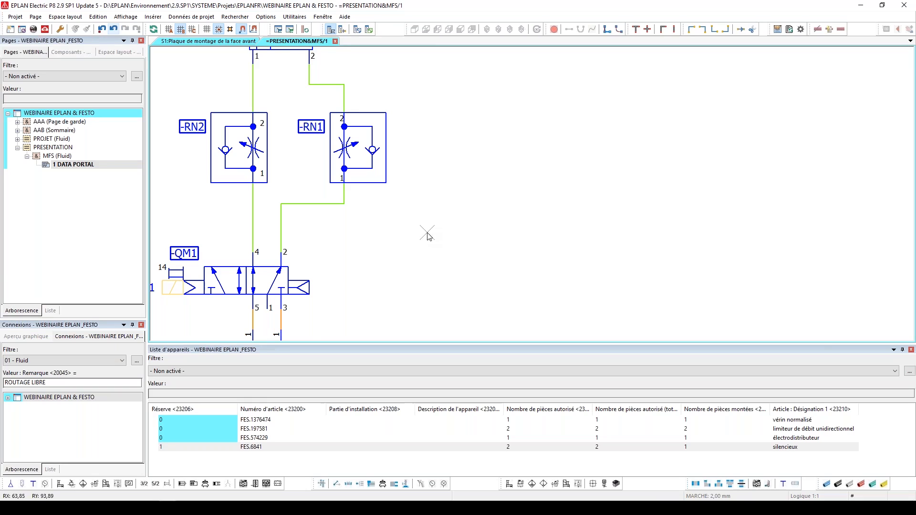
Insert a one-connection pneumatic pump symbol pointing up below the silencers, aligned with port 1 of the solenoid valve, as -G1
scroll(528, 260, "down", 1)
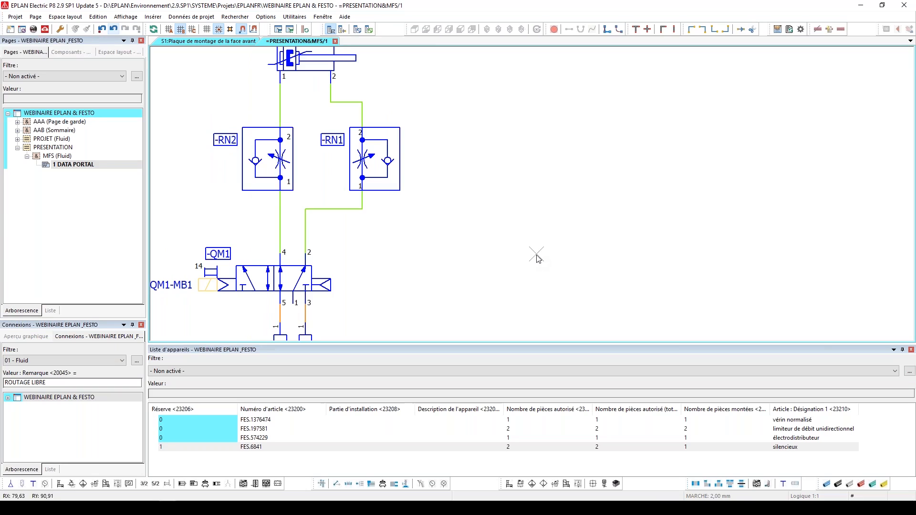
scroll(540, 198, "down", 2)
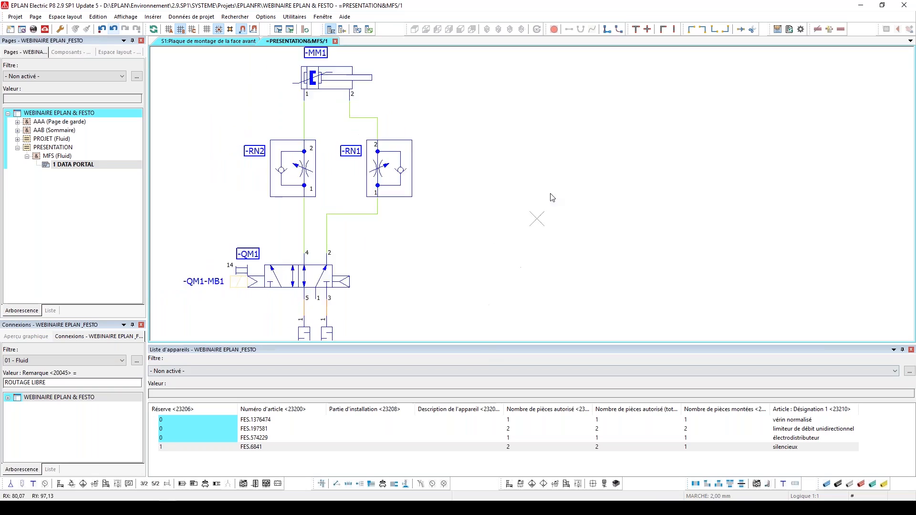
scroll(534, 170, "down", 2)
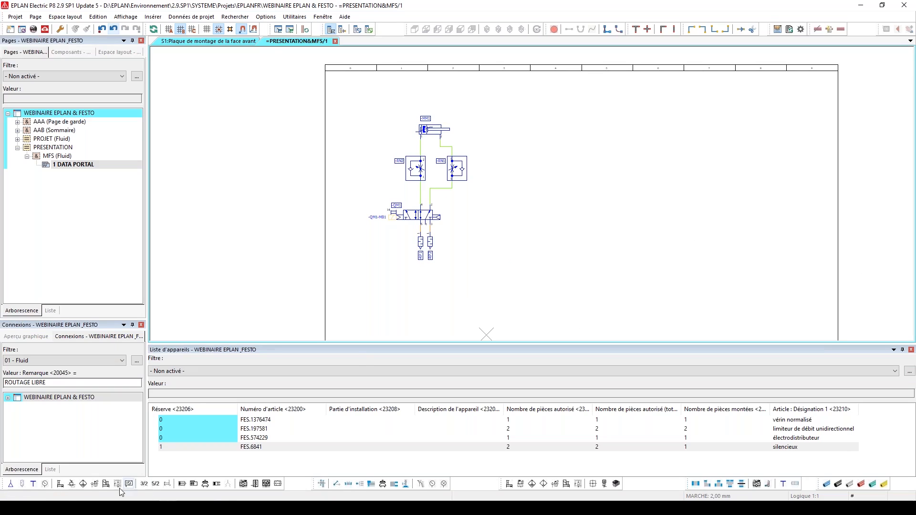
left_click(11, 484)
scroll(401, 288, "up", 3)
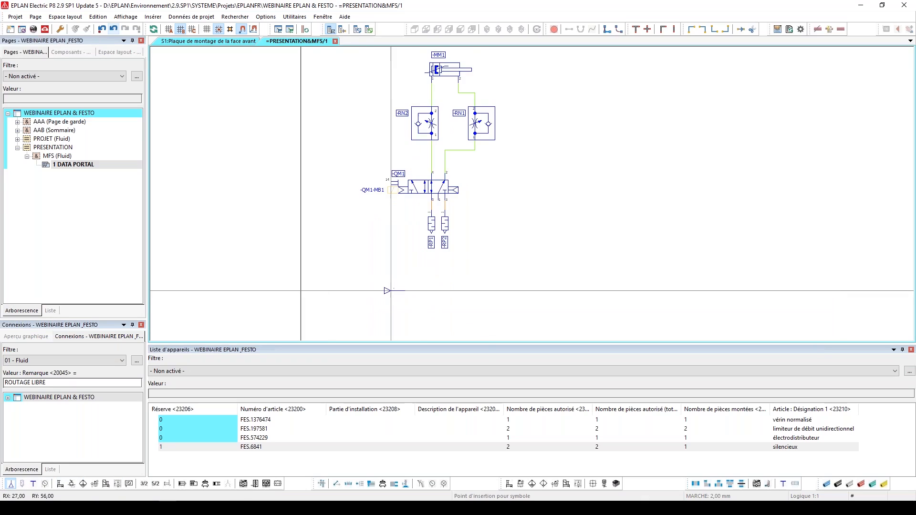
key("Tab")
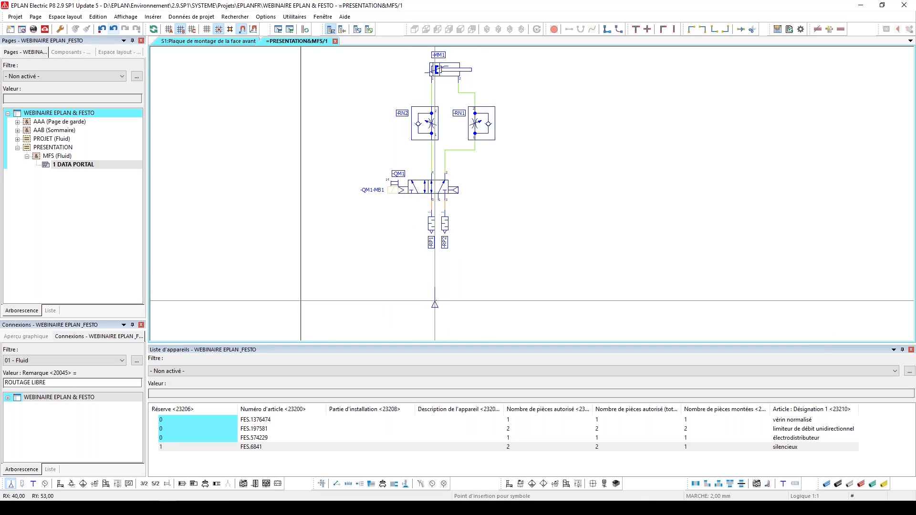
left_click(481, 291)
left_click(519, 451)
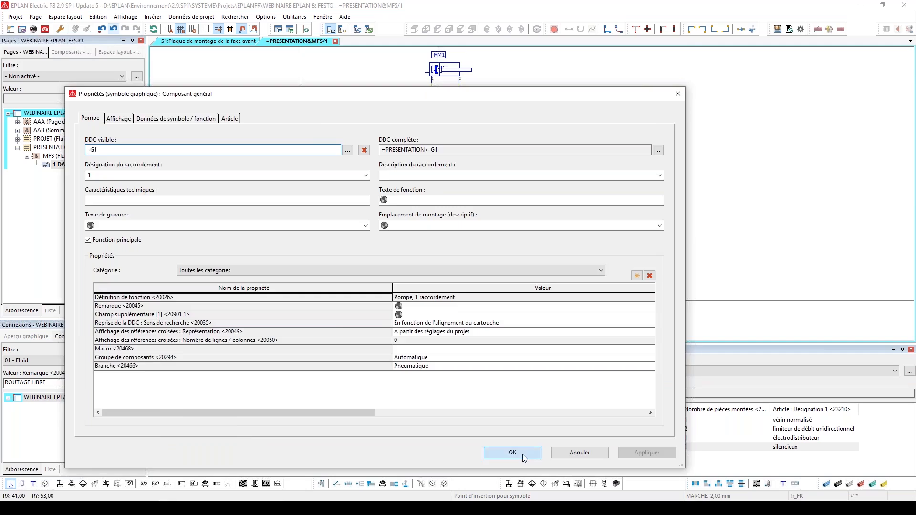
key("Escape")
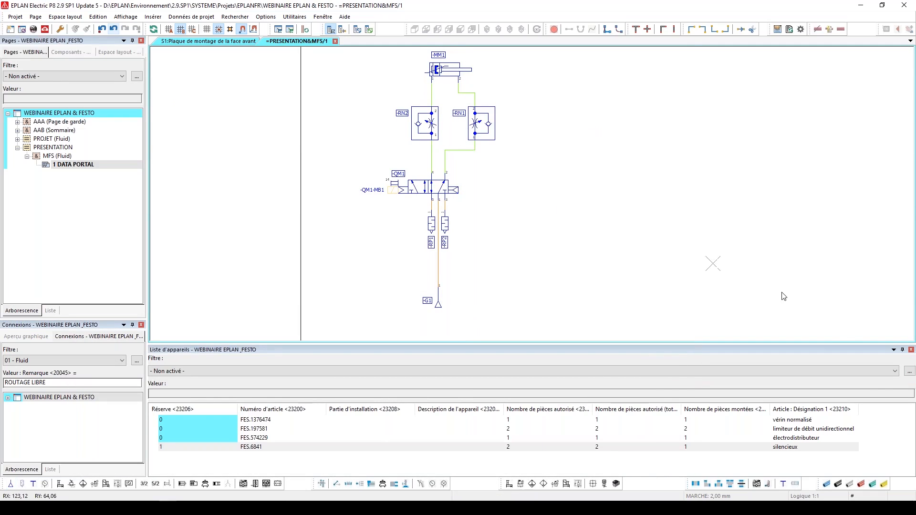
Insert black Ø6 hose definitions (Ø6 BK) on the connections at ports 4 and 2 of the solenoid valve
left_click(841, 485)
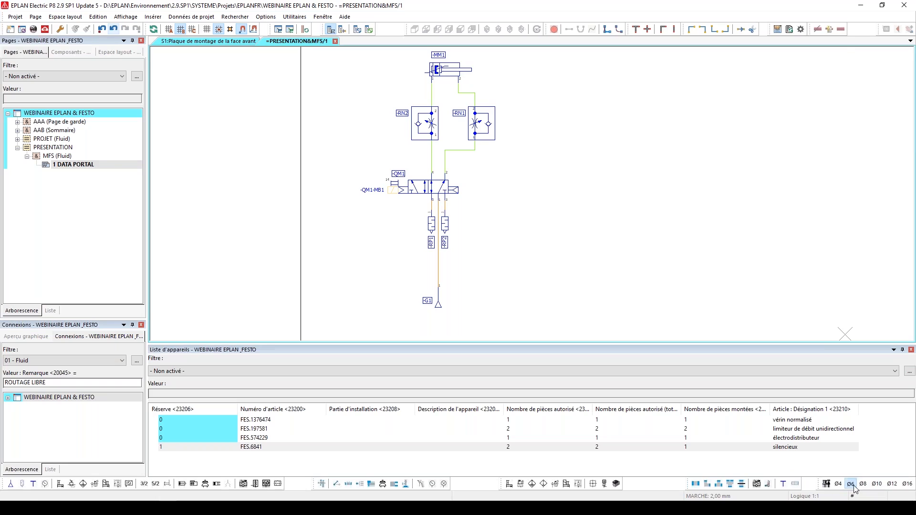
left_click(853, 484)
scroll(477, 210, "up", 3)
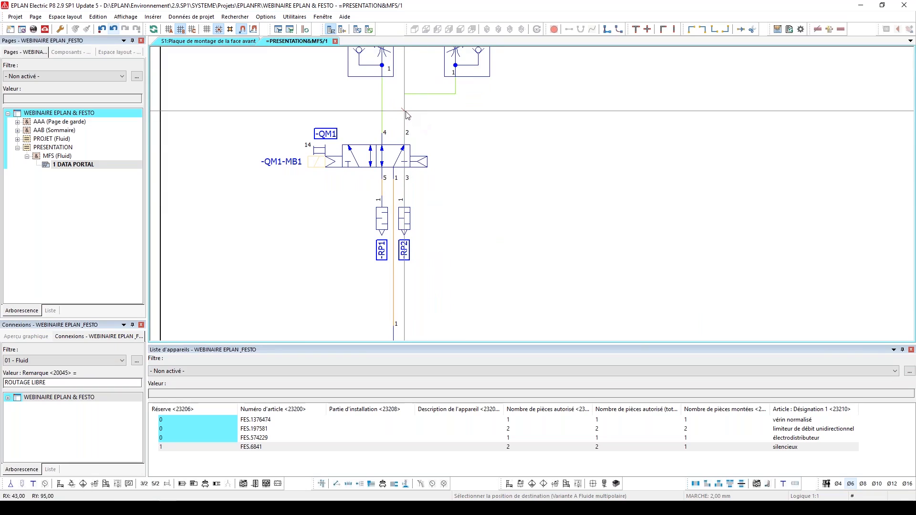
left_click(405, 112)
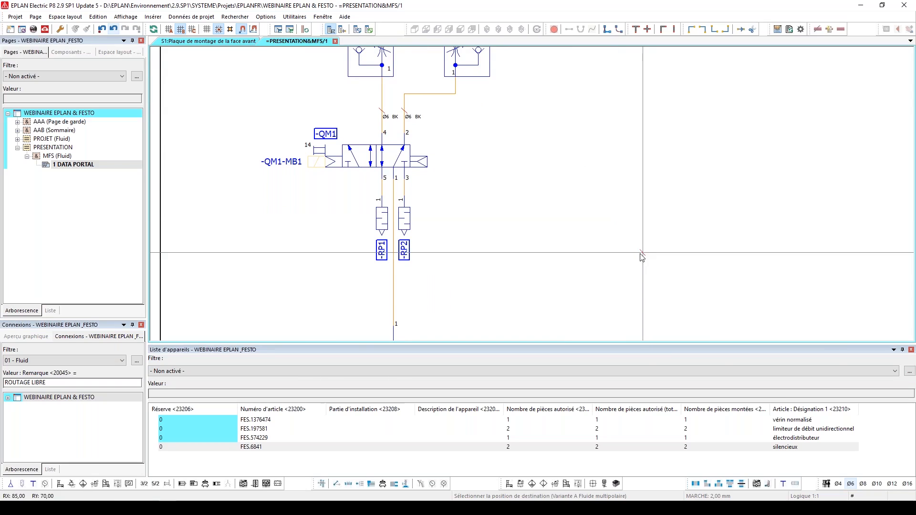
Delete the complete pneumatic circuit, from the cylinder down to the pump, from page 1 DATA PORTAL
scroll(637, 245, "down", 2)
scroll(562, 272, "down", 2)
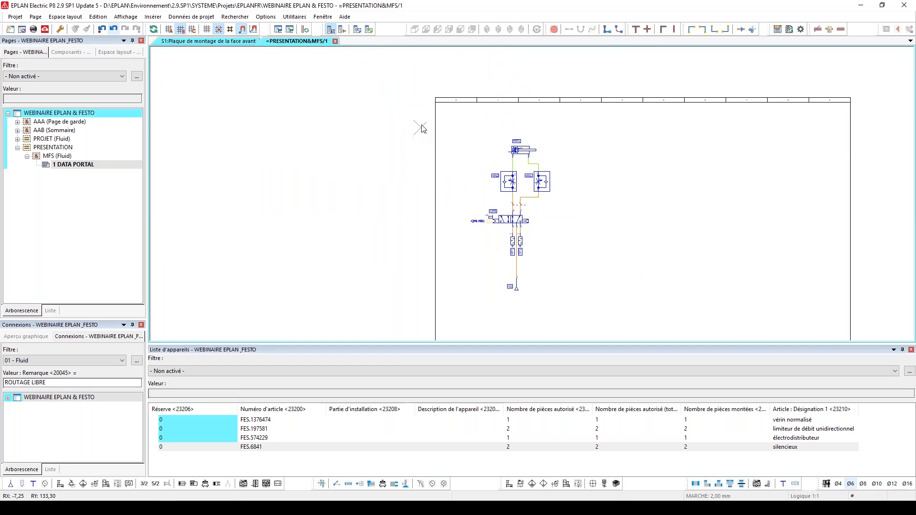
left_click_drag(421, 114, 633, 306)
key("Delete")
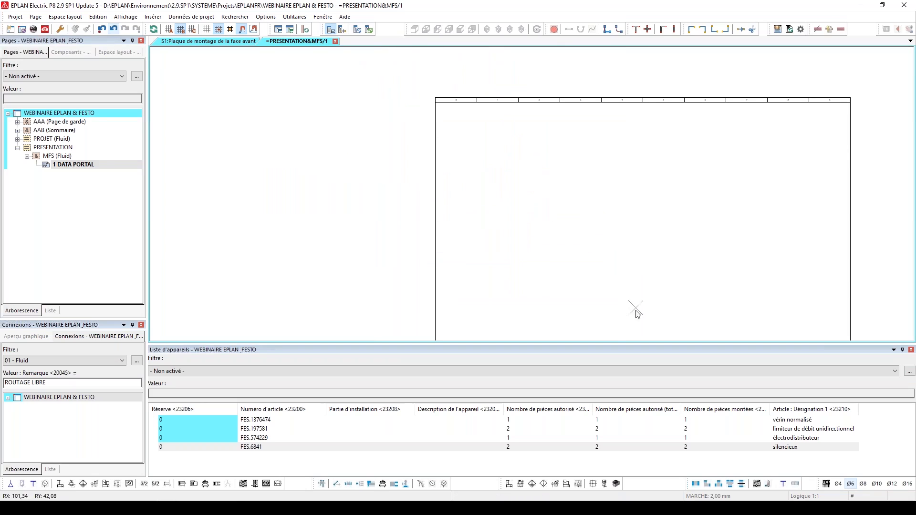
Delete all four Festo articles from the device list and close the list
left_click(520, 450)
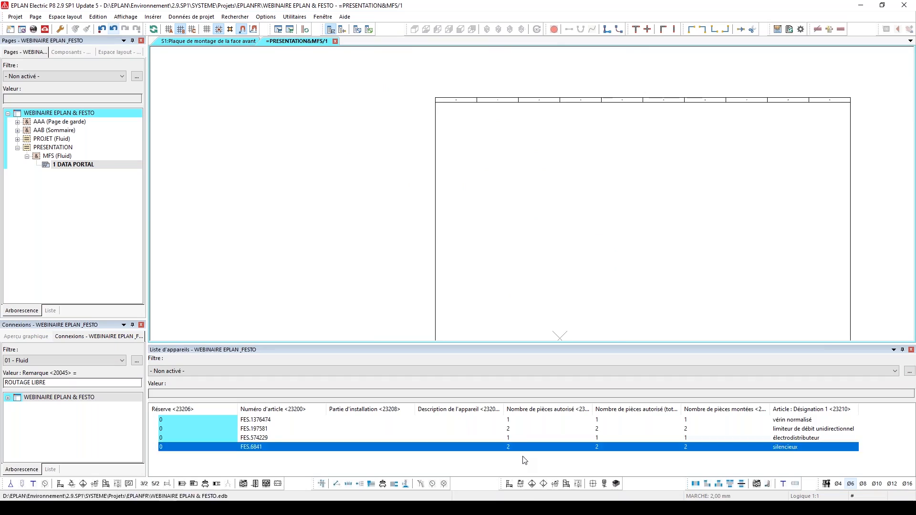
key("ctrl+a")
key("Delete")
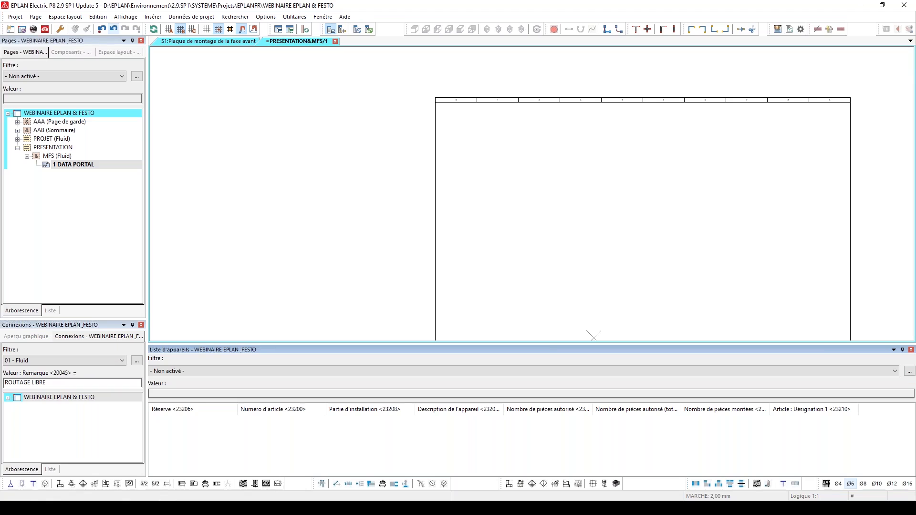
left_click(911, 350)
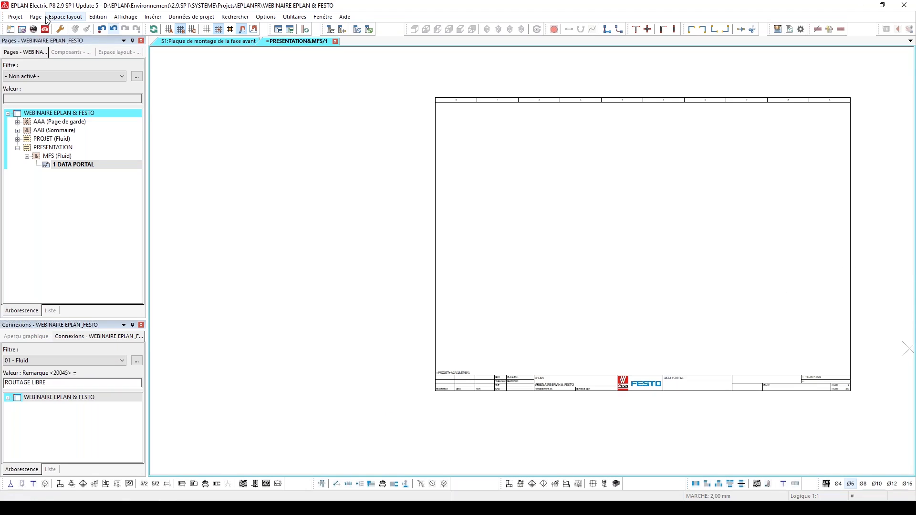
Open the EPLAN Data Portal cart and remove all four Festo articles from it
left_click(43, 29)
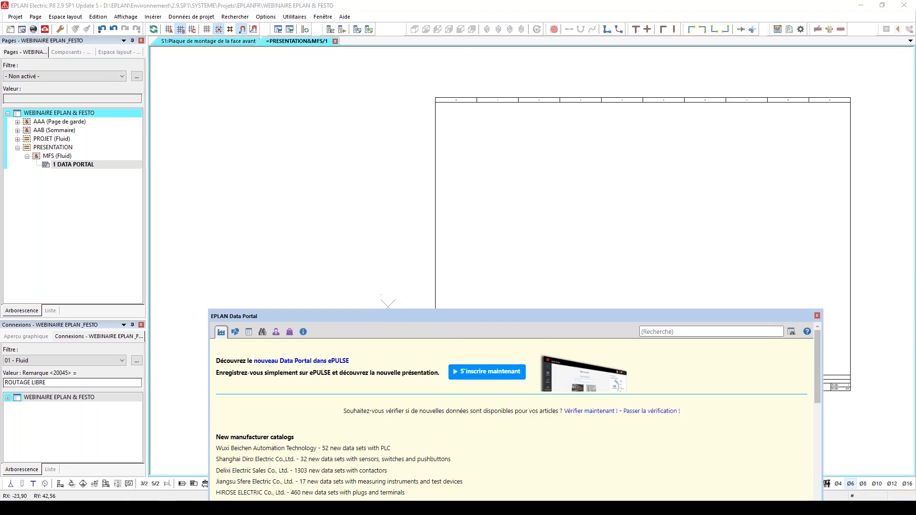
left_click_drag(391, 322, 420, 70)
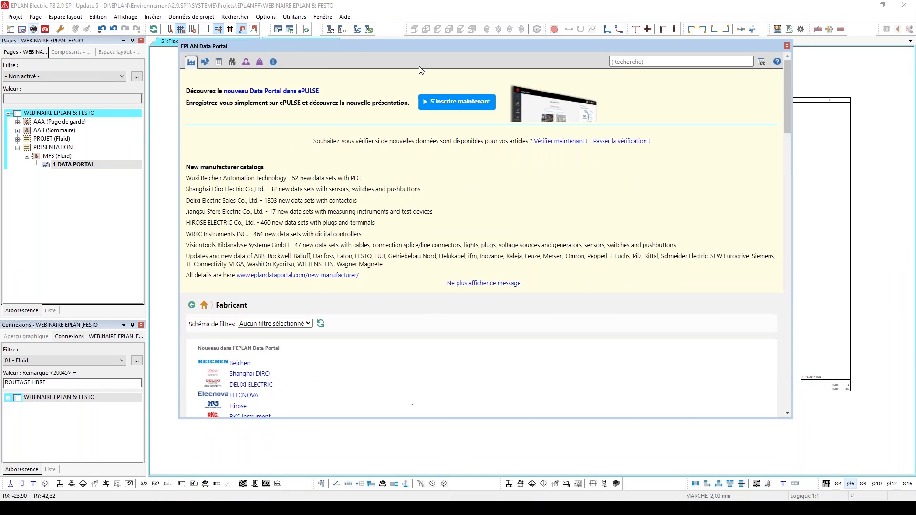
left_click(259, 62)
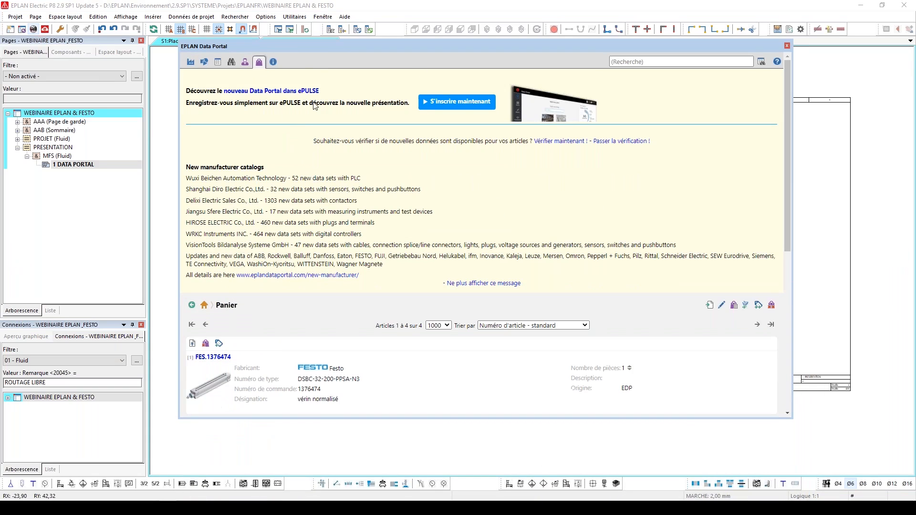
scroll(367, 178, "down", 6)
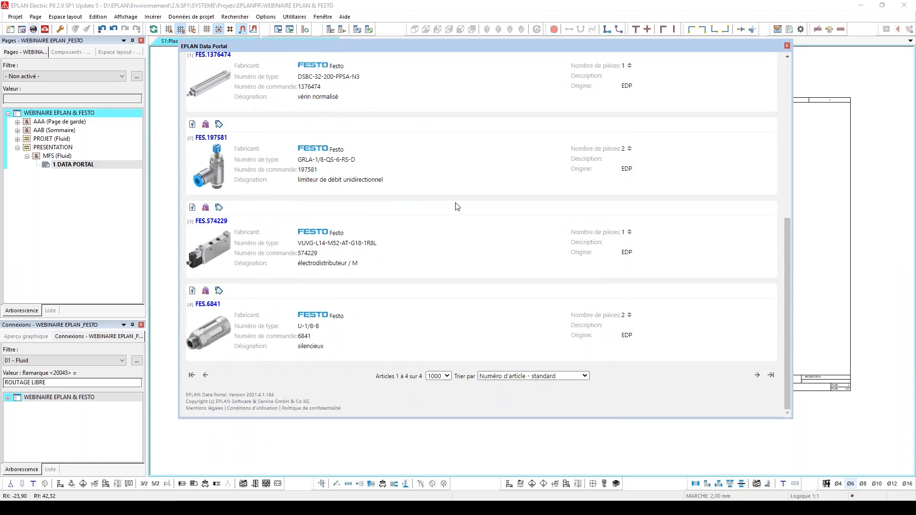
scroll(673, 190, "up", 3)
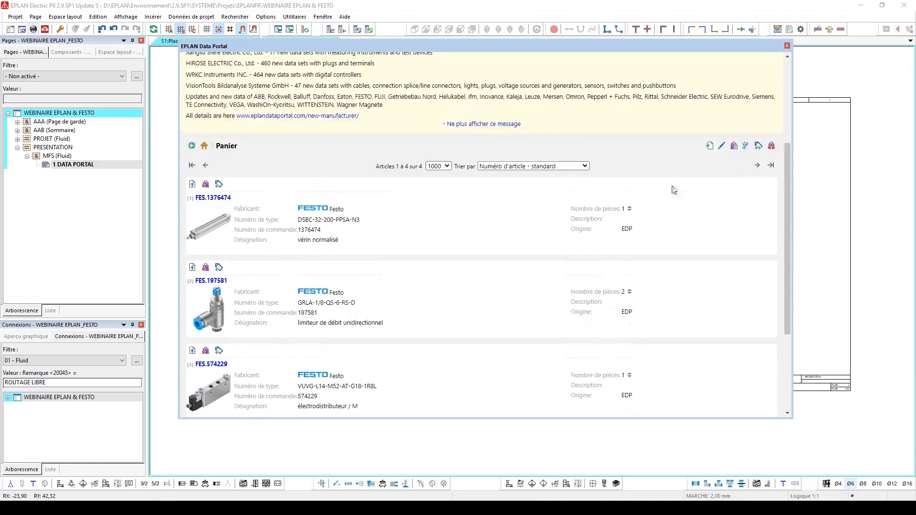
left_click(771, 146)
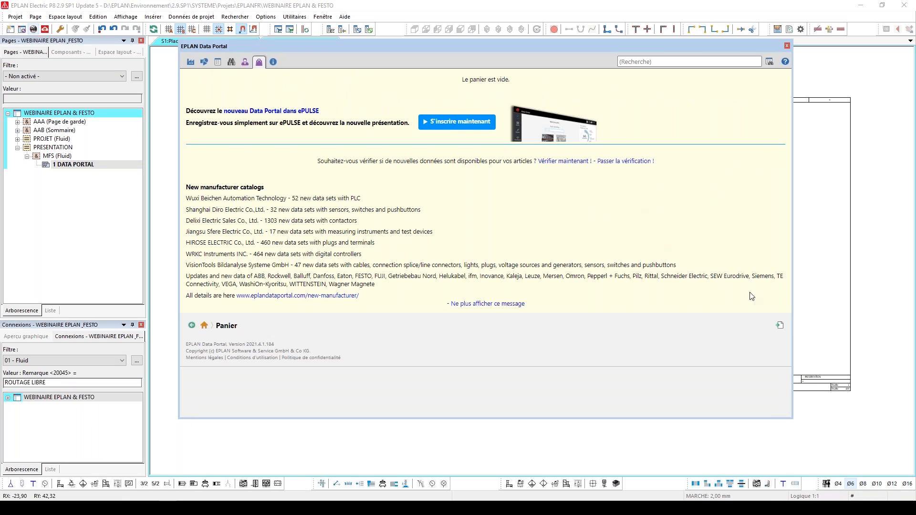
Start a cart import, find PRESENTATION .csv in the projet webinaire folder, and inspect its order numbers in Excel before closing it
left_click(779, 326)
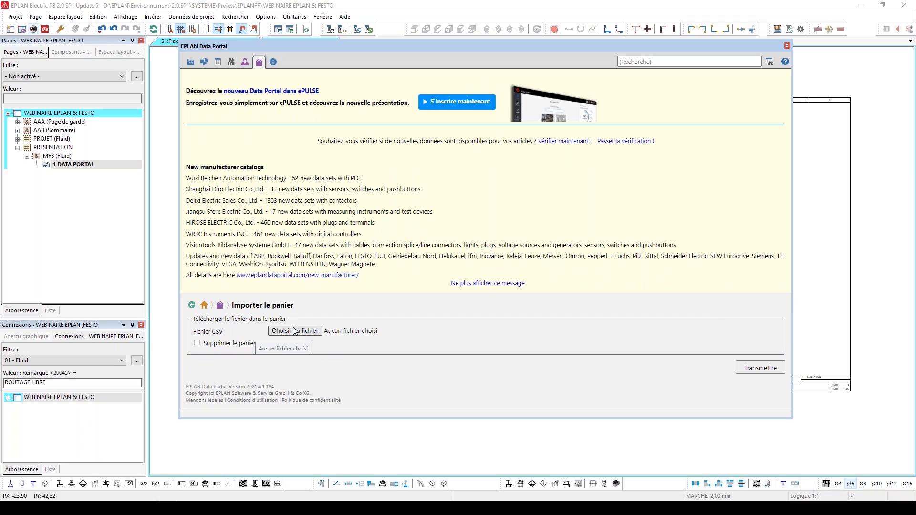
left_click(307, 330)
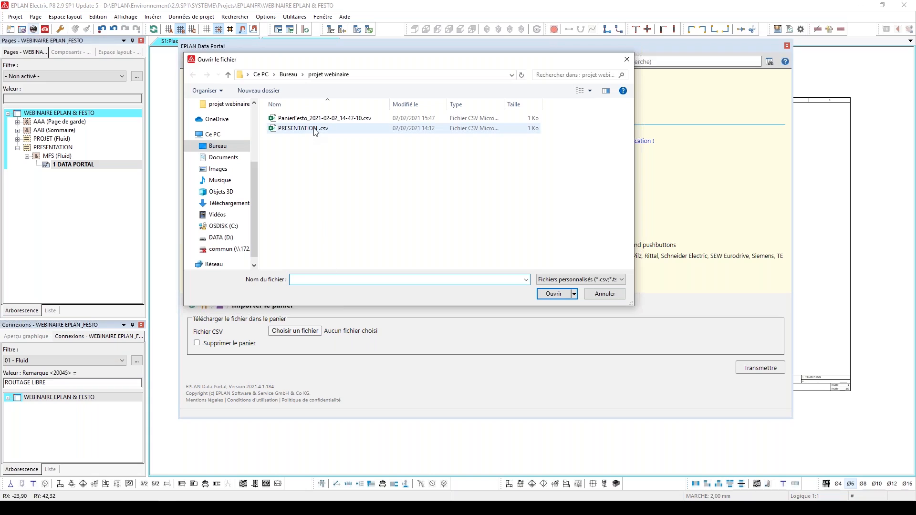
right_click(314, 132)
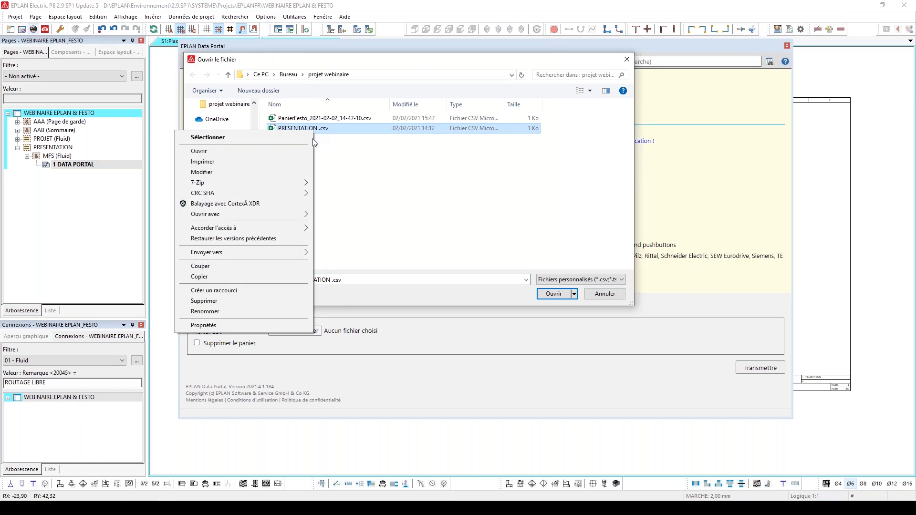
left_click(290, 150)
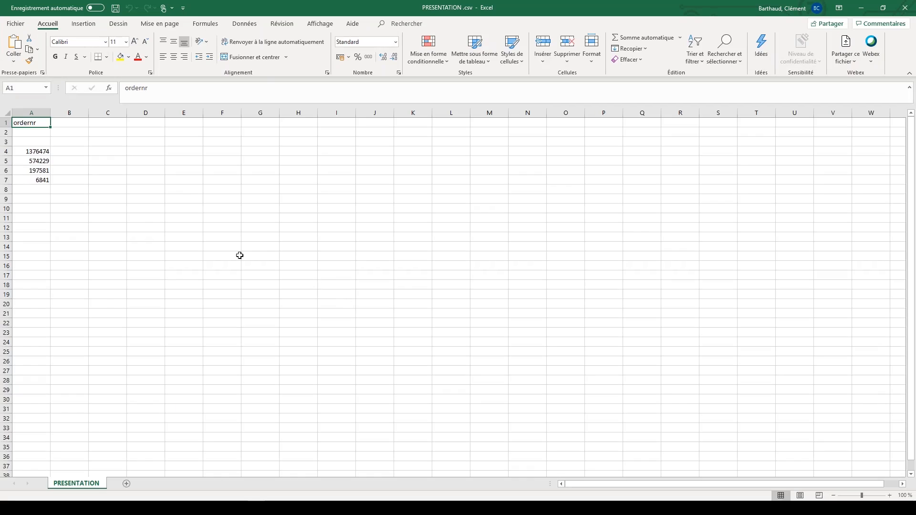
left_click_drag(37, 151, 46, 206)
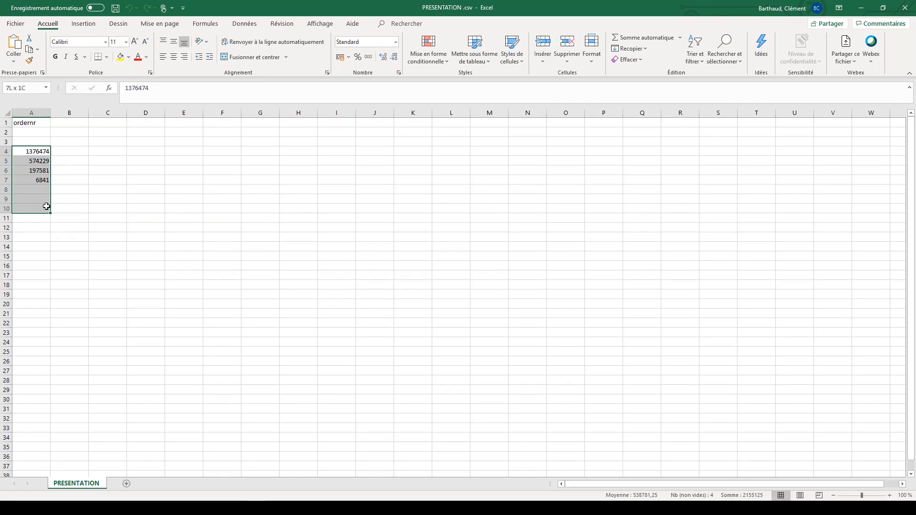
left_click(247, 225)
left_click(912, 14)
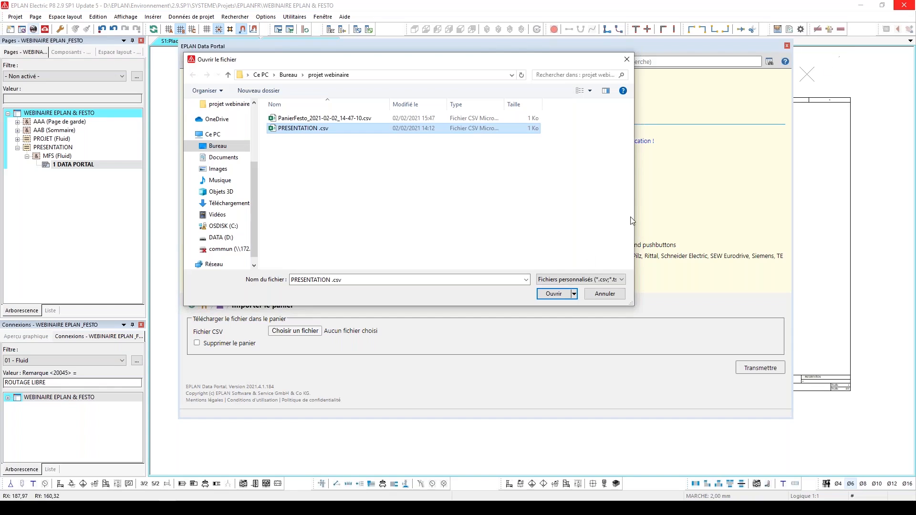
Import PRESENTATION .csv into the cart, adding the articles FES.1376474, FES.574229, FES.197581 and FES.6841
left_click(557, 295)
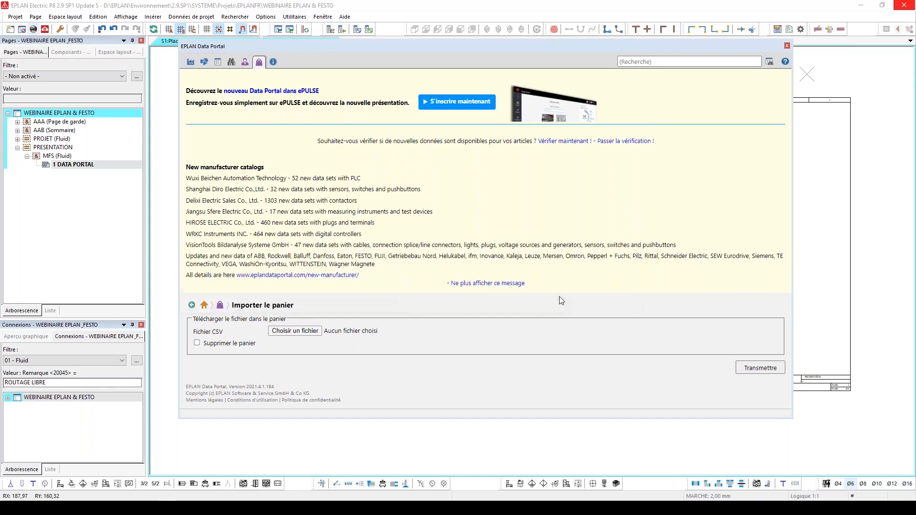
left_click(762, 368)
scroll(239, 393, "down", 1)
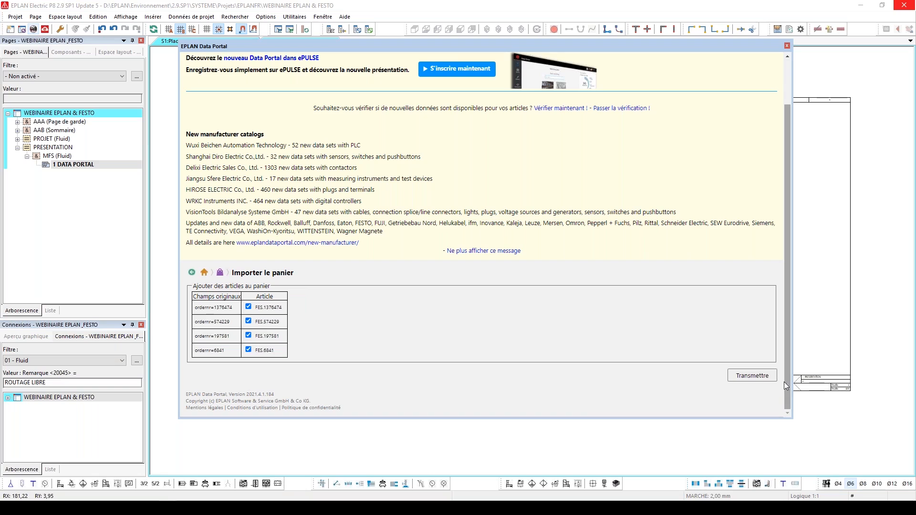
left_click(752, 375)
Set the cart quantity of the silencer FES.6841 and the flow control FES.197581 to 2 each
scroll(639, 305, "down", 5)
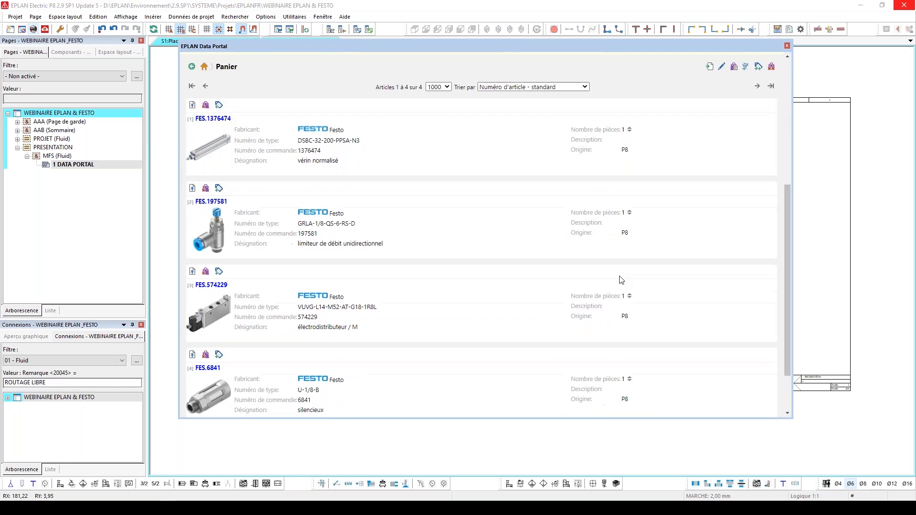
scroll(623, 285, "down", 1)
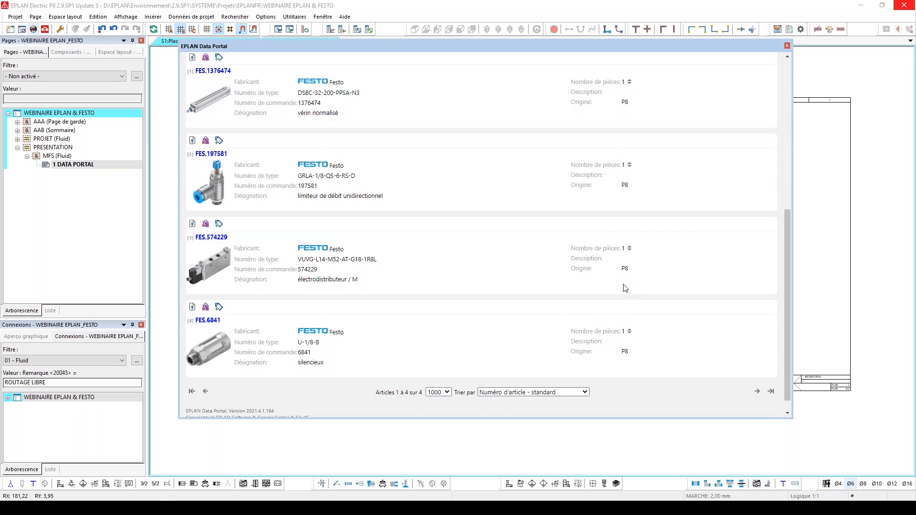
left_click(629, 330)
left_click(630, 163)
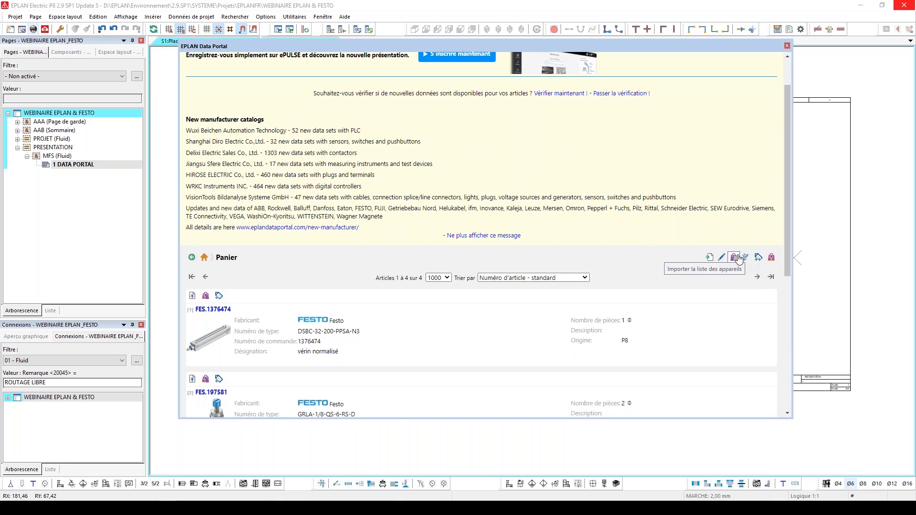
Import the cart into the project as a device list and close the Data Portal
left_click(737, 258)
scroll(697, 264, "down", 5)
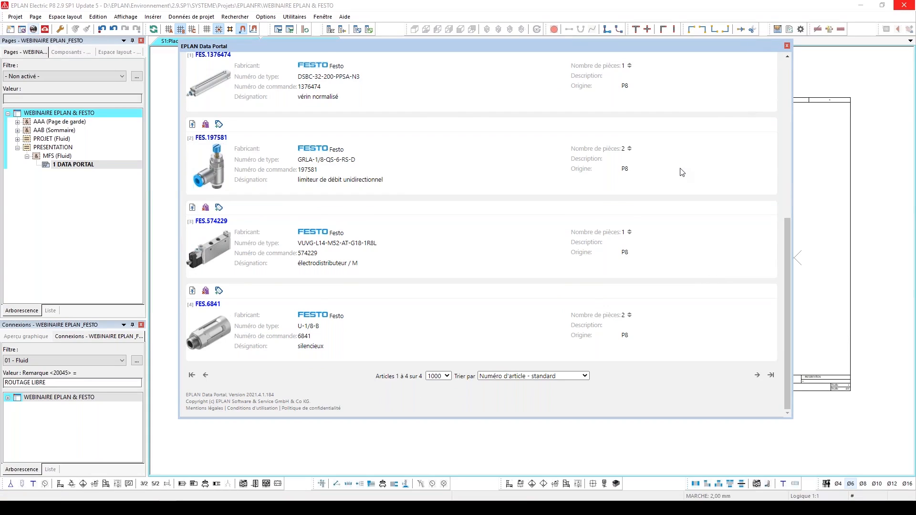
scroll(681, 172, "up", 3)
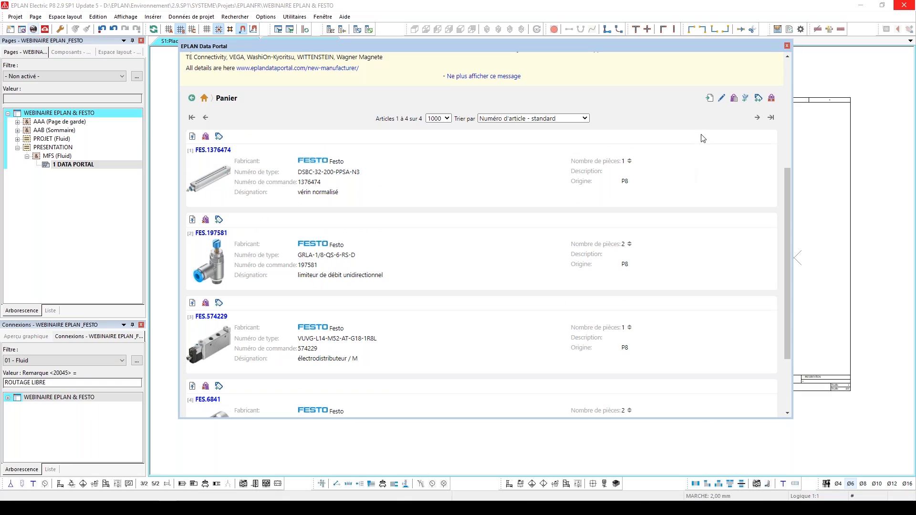
left_click(786, 46)
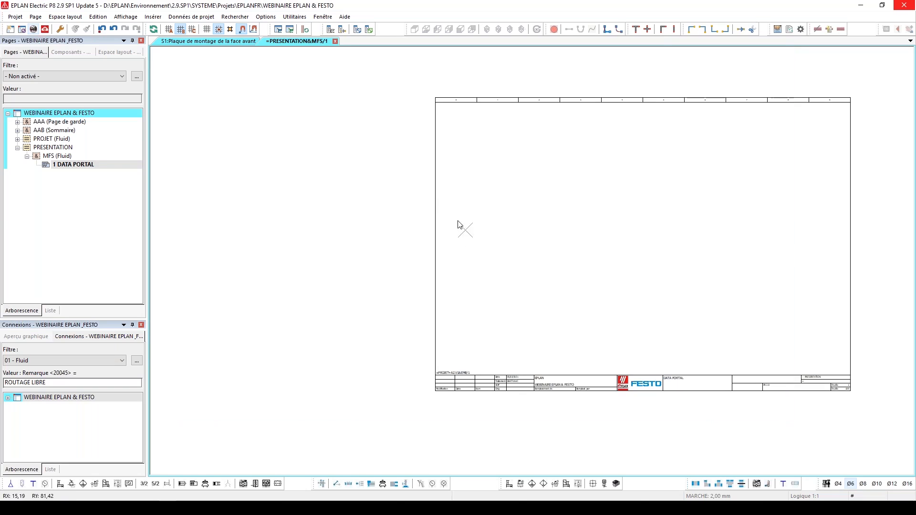
Display the project's device list and delete all the imported Festo articles from it
scroll(337, 244, "down", 1)
scroll(338, 241, "down", 1)
middle_click_drag(656, 238, 653, 238)
key("Home")
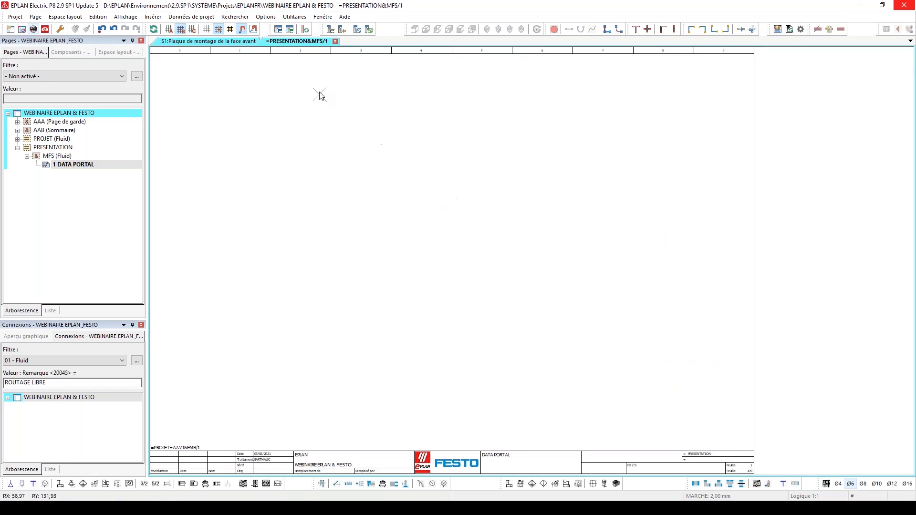
left_click(329, 29)
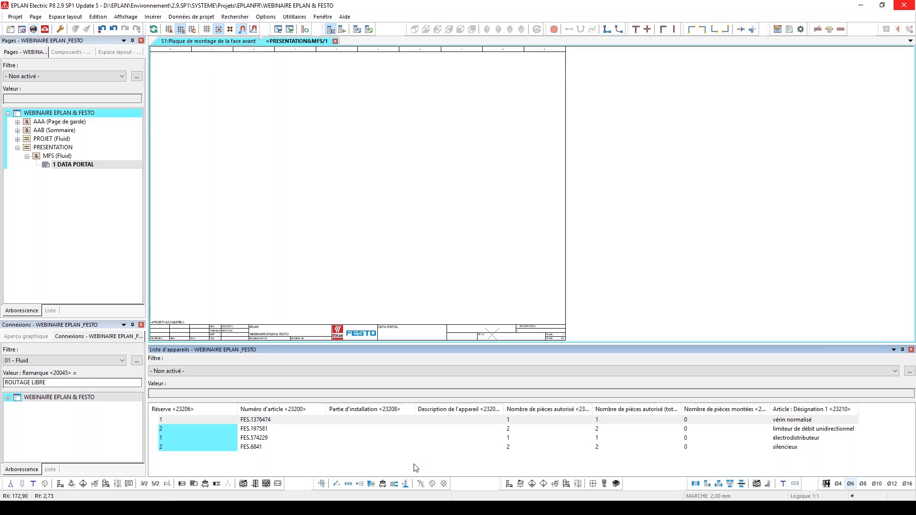
left_click_drag(414, 464, 363, 421)
key("Delete")
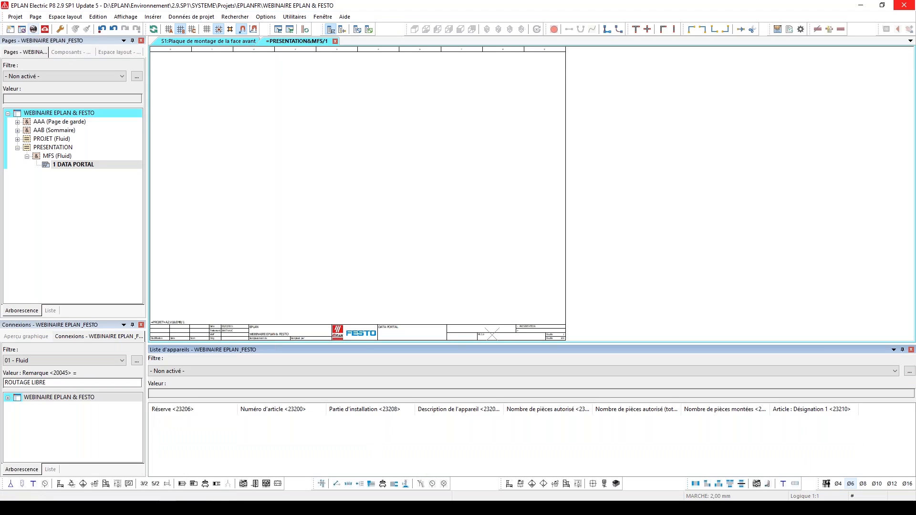
Switch to the Festo product catalogue and open the silencer 6841 U-1/8-B in the EPLAN Data Portal website
mouse_move(201, 507)
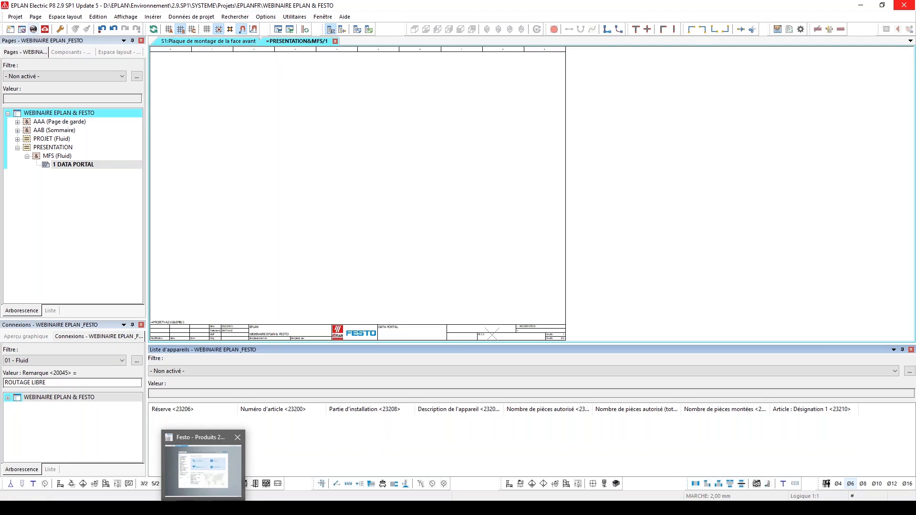
left_click(200, 467)
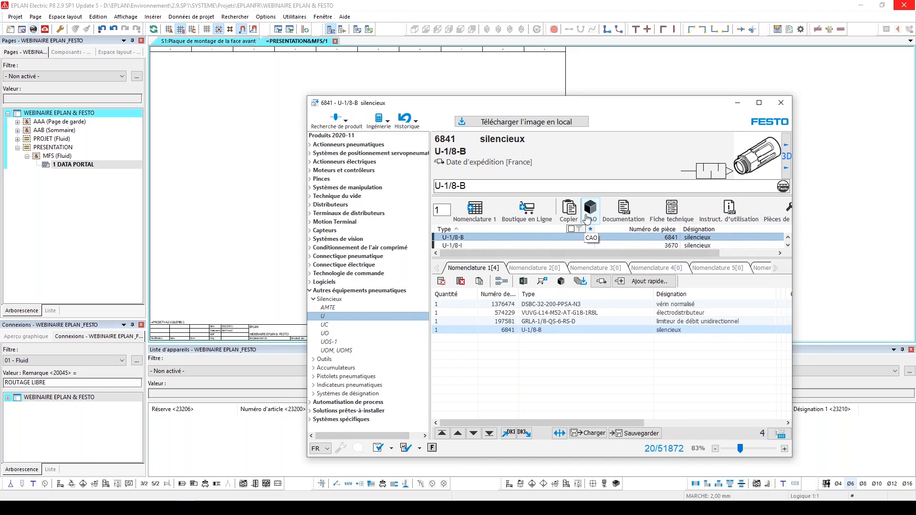
left_click(599, 214)
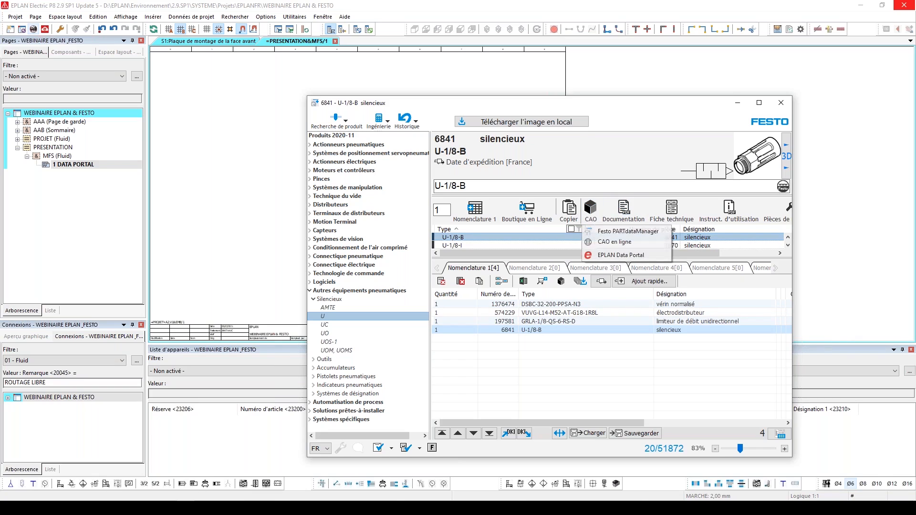
left_click(642, 259)
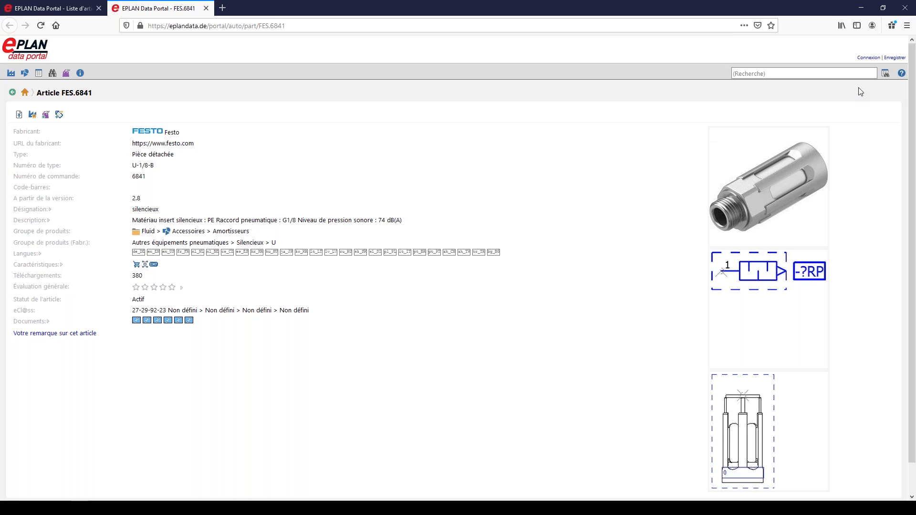
Log in to the EPLAN Data Portal website with the saved username and password
left_click(872, 57)
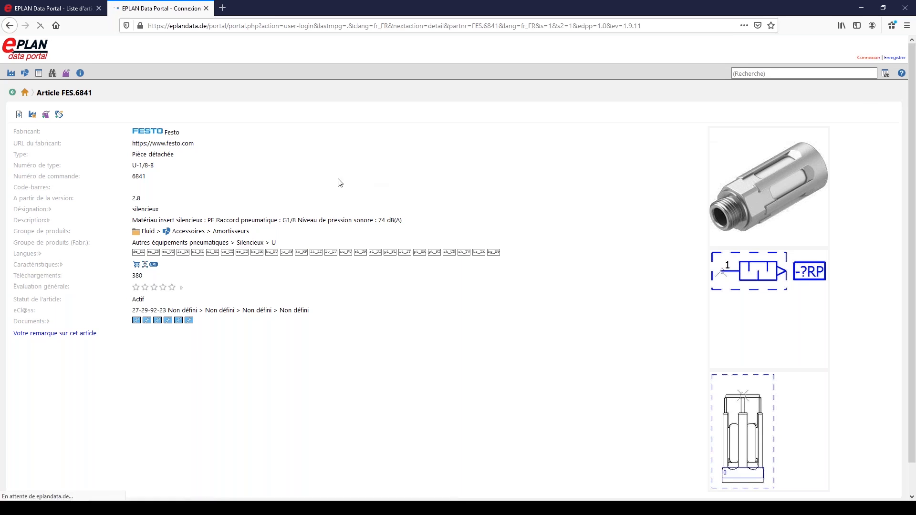
left_click(187, 120)
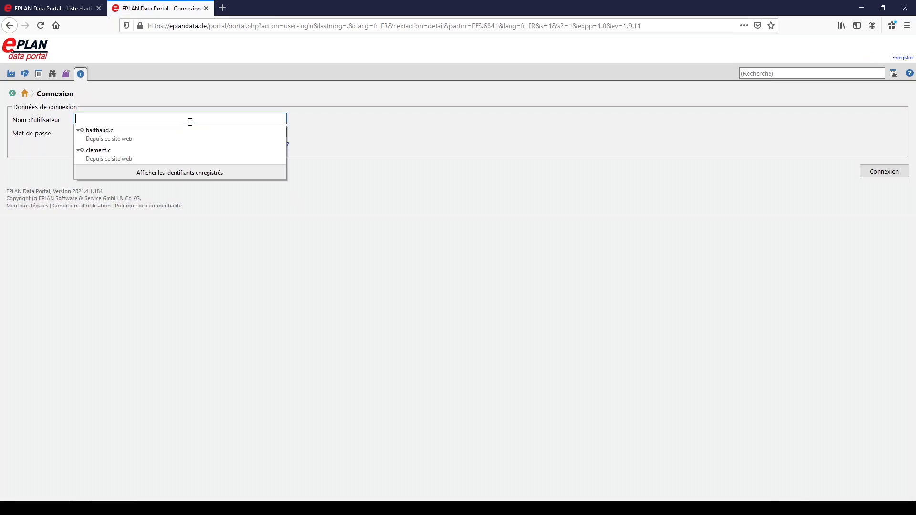
left_click(182, 152)
left_click(880, 172)
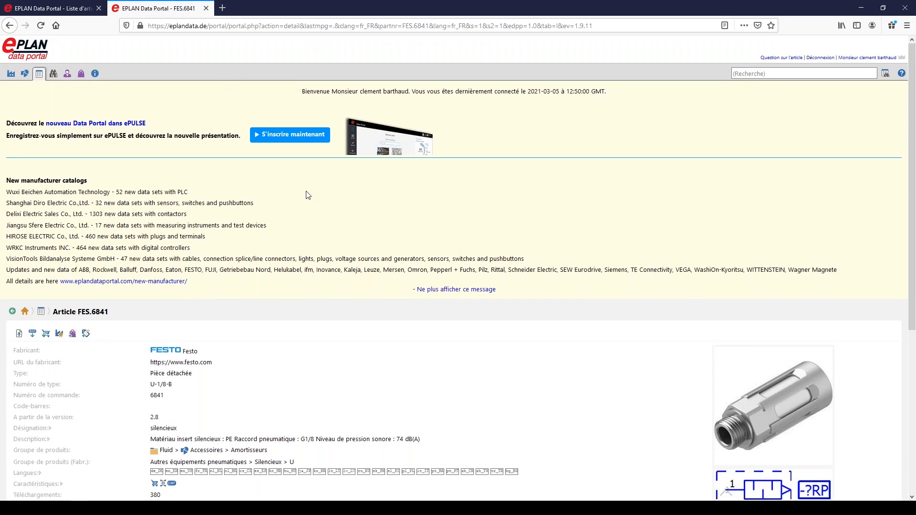
Add the silencer FES.6841 to the Data Portal cart from its article page
left_click(73, 334)
scroll(510, 349, "down", 1)
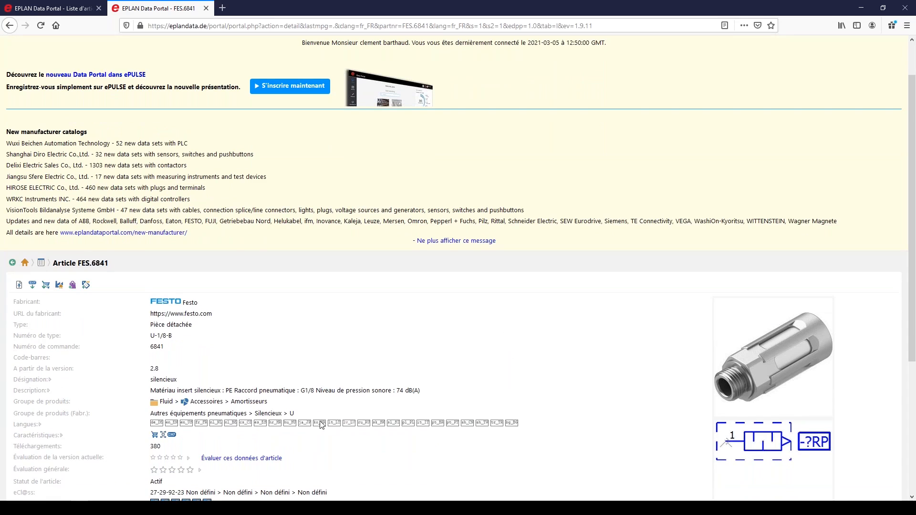
mouse_move(208, 494)
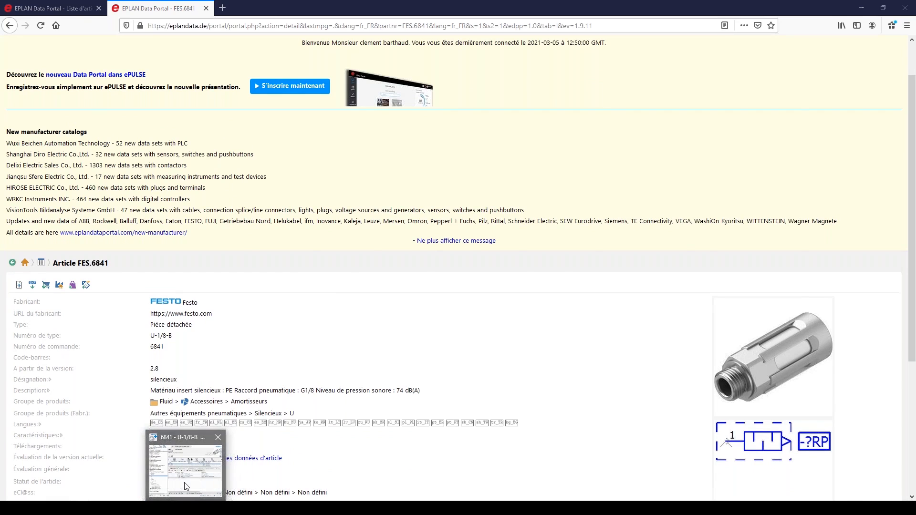
Switch to the Festo product catalogue, search for GRLA-1/8 and select the one-way flow control valve GRLA-1/8-QS-6-D
left_click(203, 470)
triple_click(608, 189)
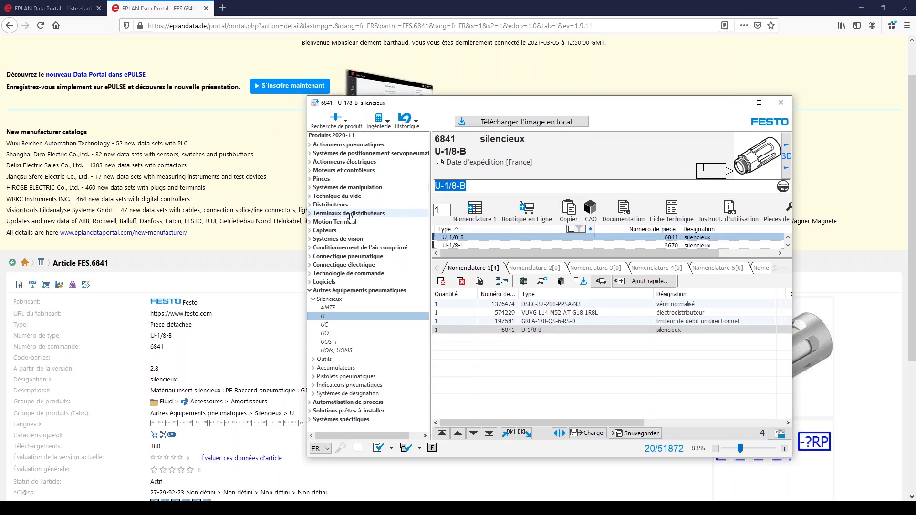
type("G")
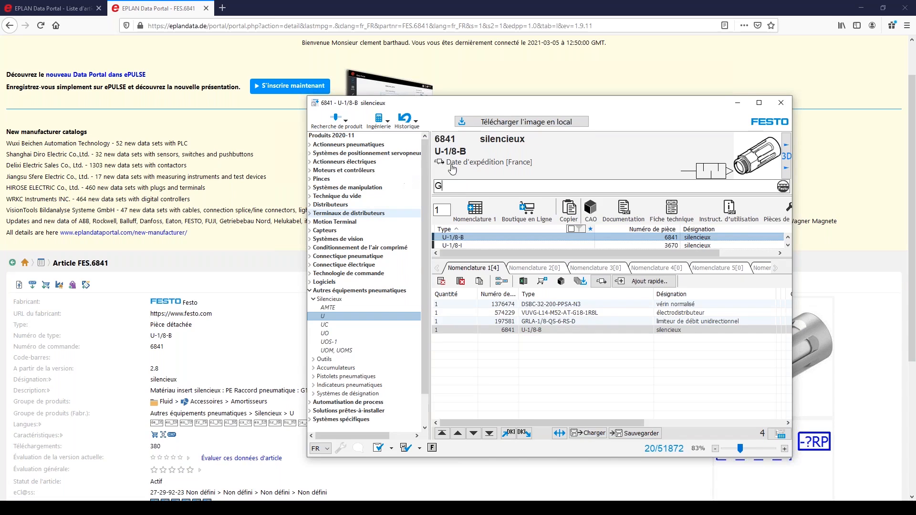
type("RLAR")
key("BackSpace")
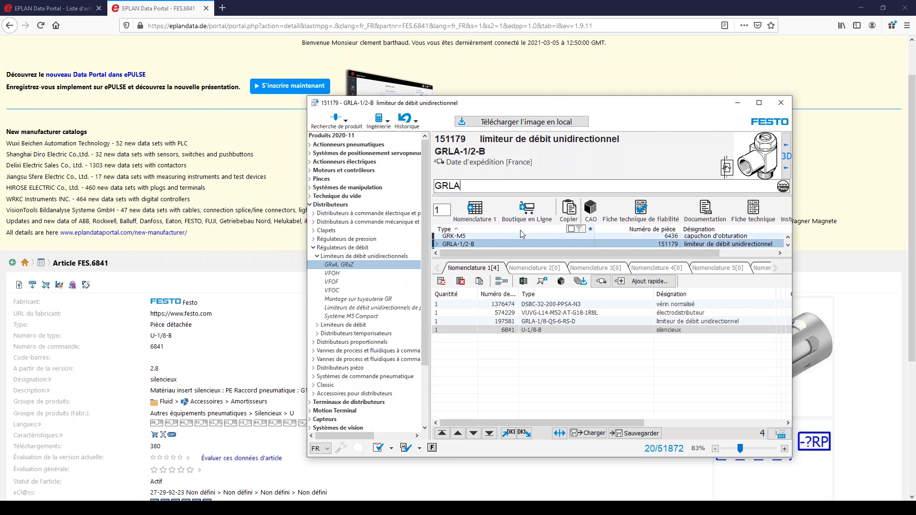
type("-")
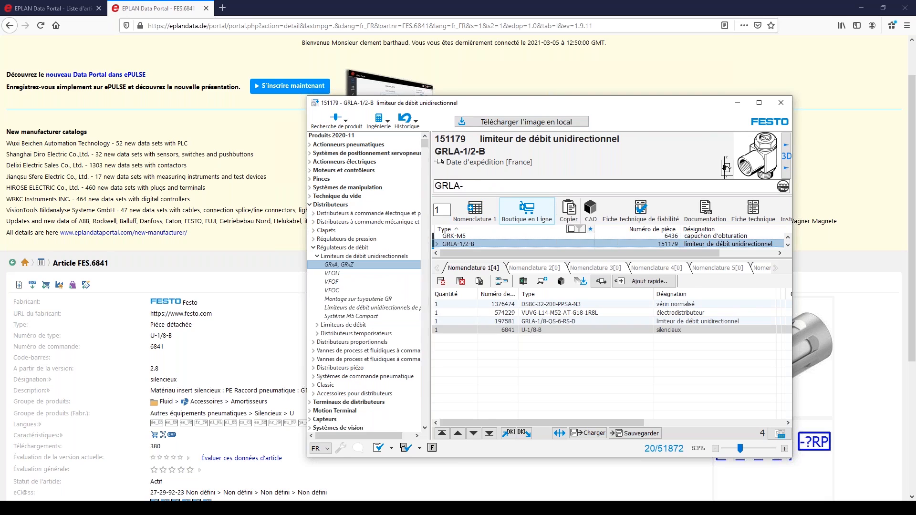
type("1/8-6")
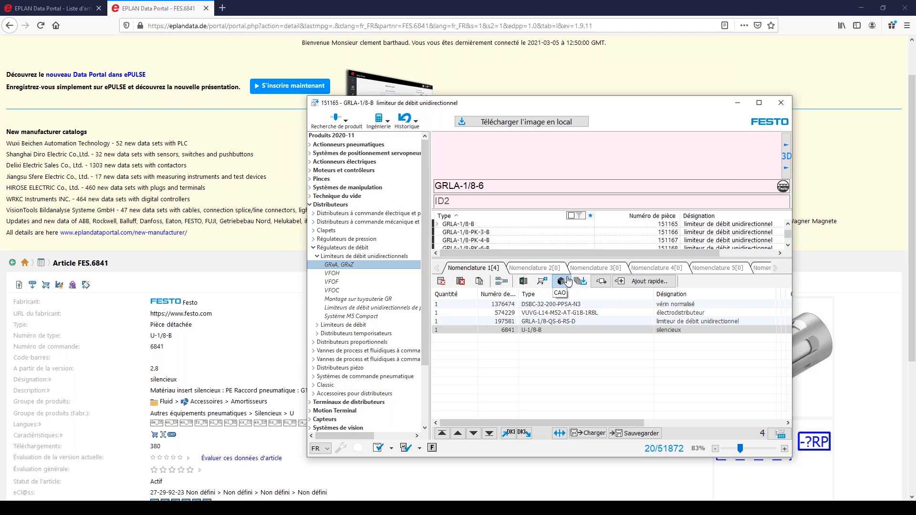
key("BackSpace")
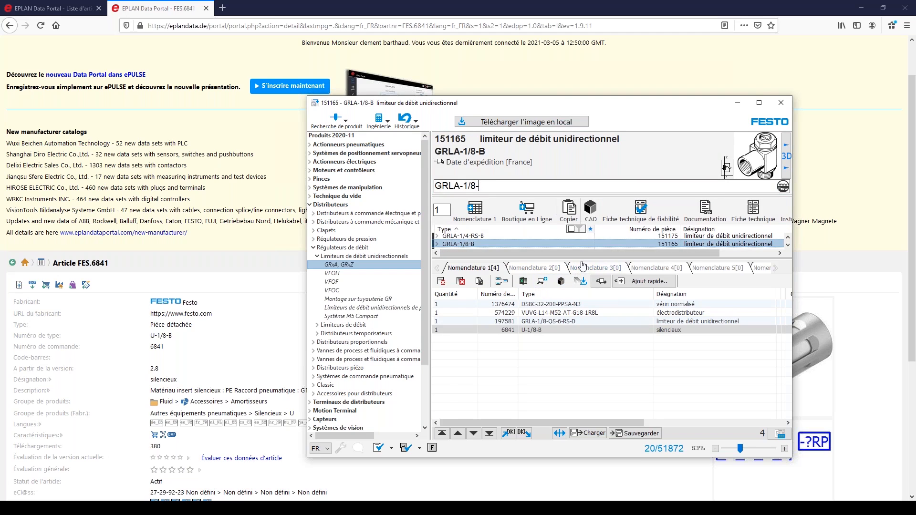
left_click_drag(581, 258, 587, 314)
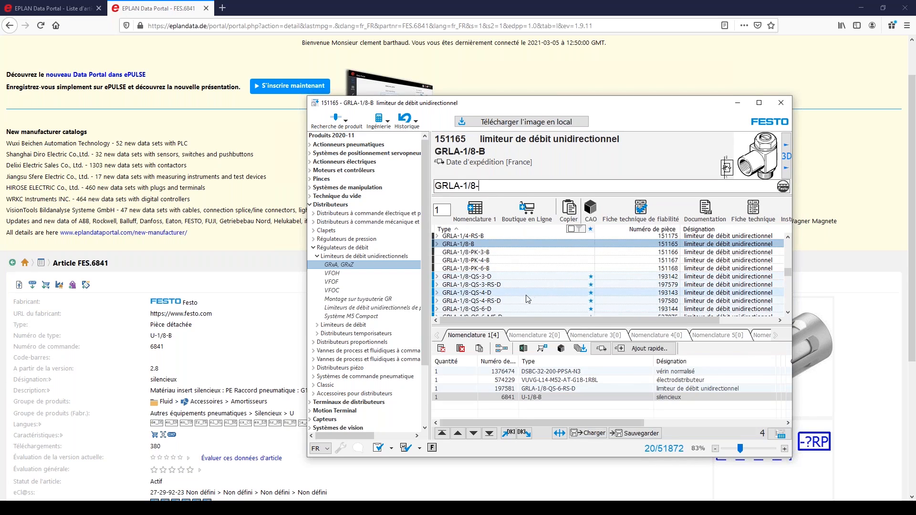
left_click(500, 311)
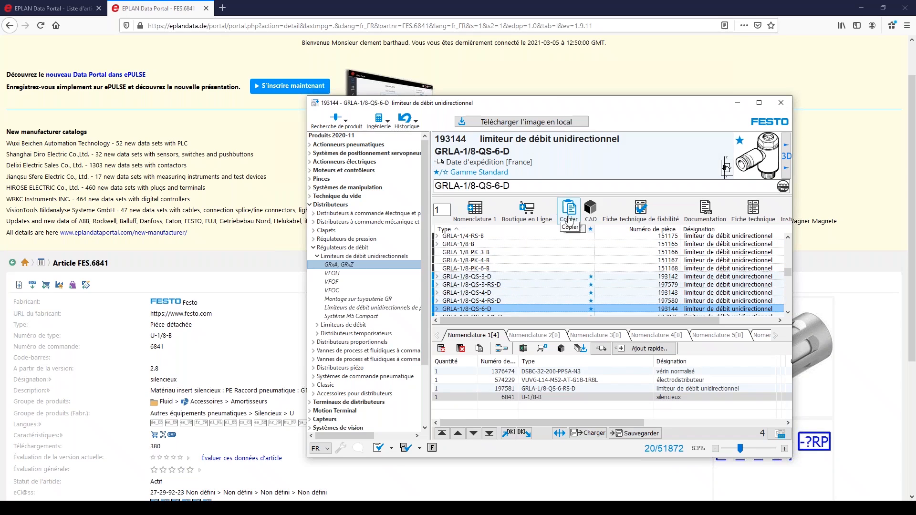
Open the selected flow control valve in the EPLAN Data Portal website and add article FES.193144 to the cart
left_click(591, 208)
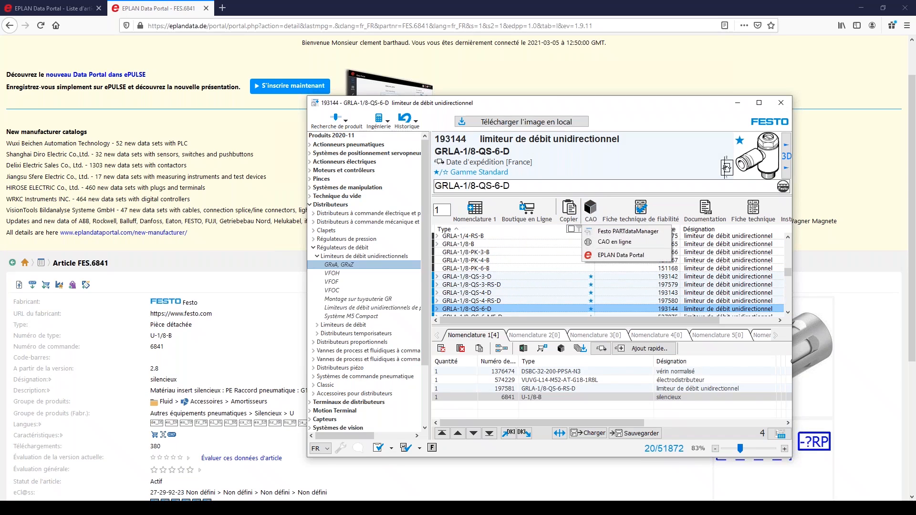
left_click(615, 258)
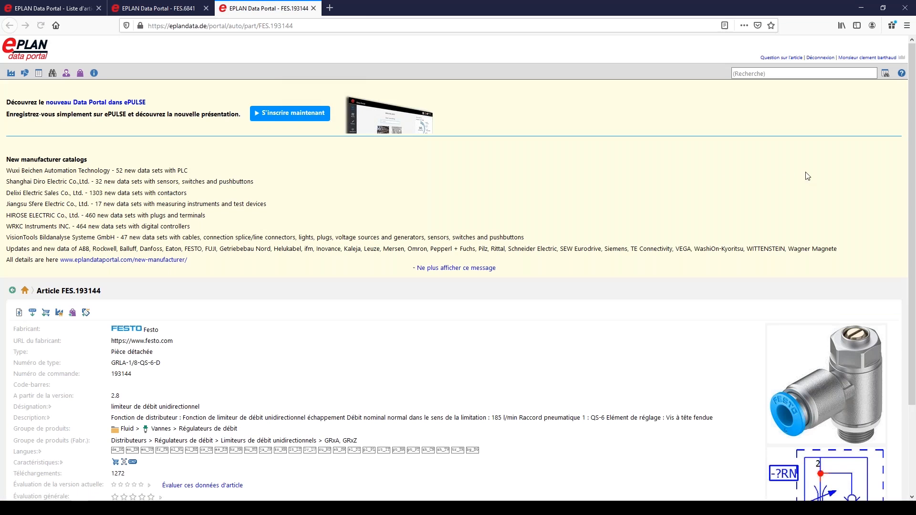
left_click(72, 313)
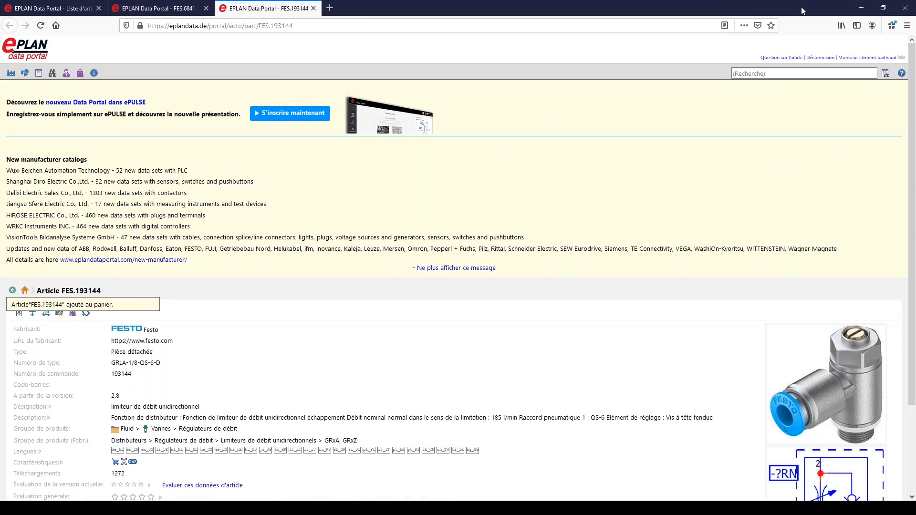
Switch to EPLAN Electric P8 and review the Festo articles in the built-in Data Portal's cart
left_click(860, 8)
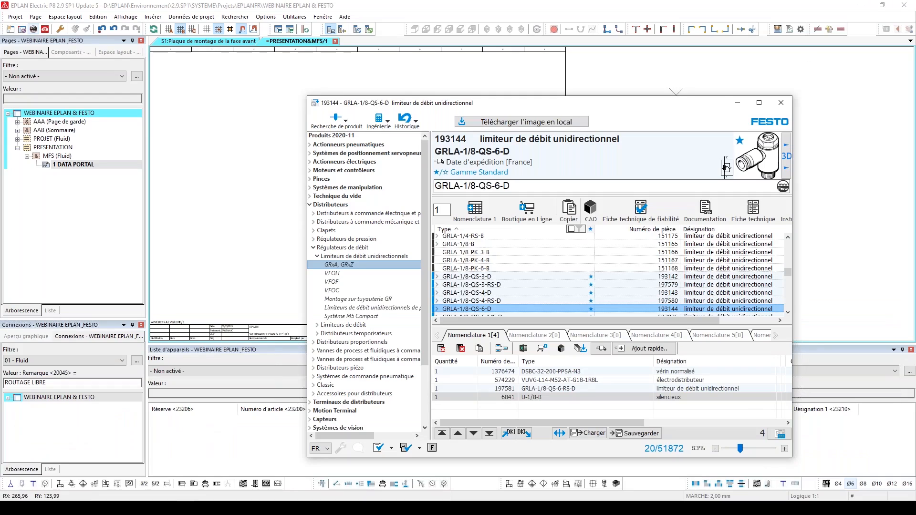
left_click(737, 103)
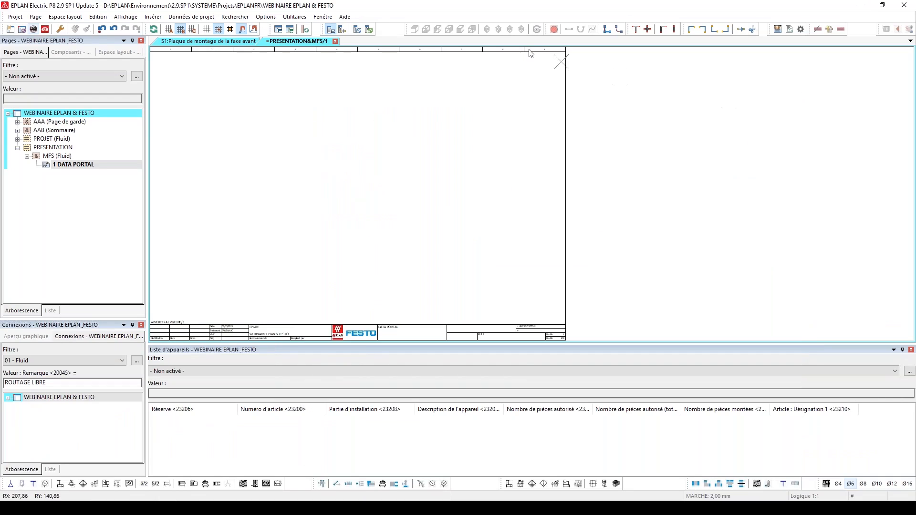
left_click(33, 30)
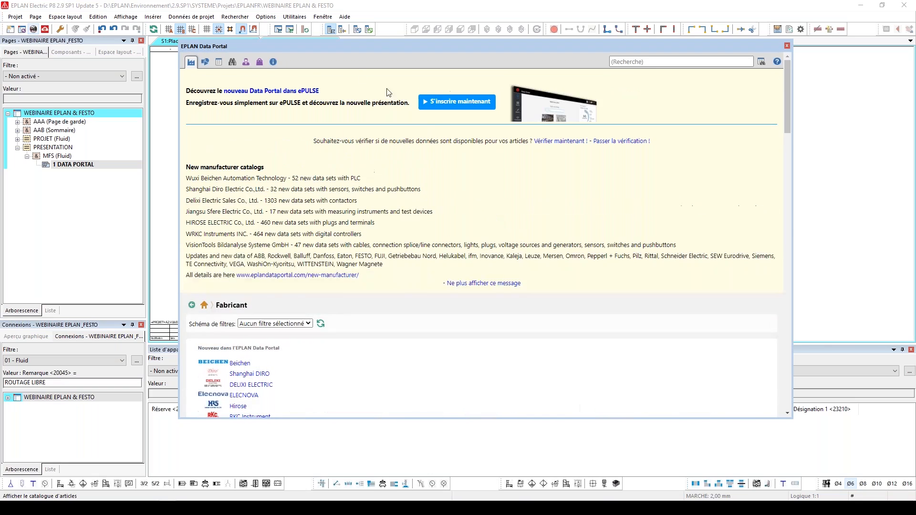
left_click(259, 62)
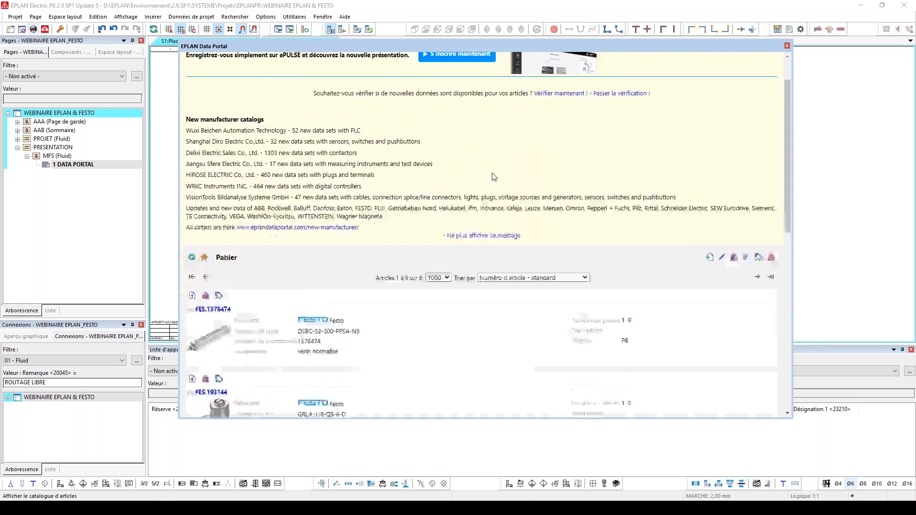
scroll(325, 201, "down", 1)
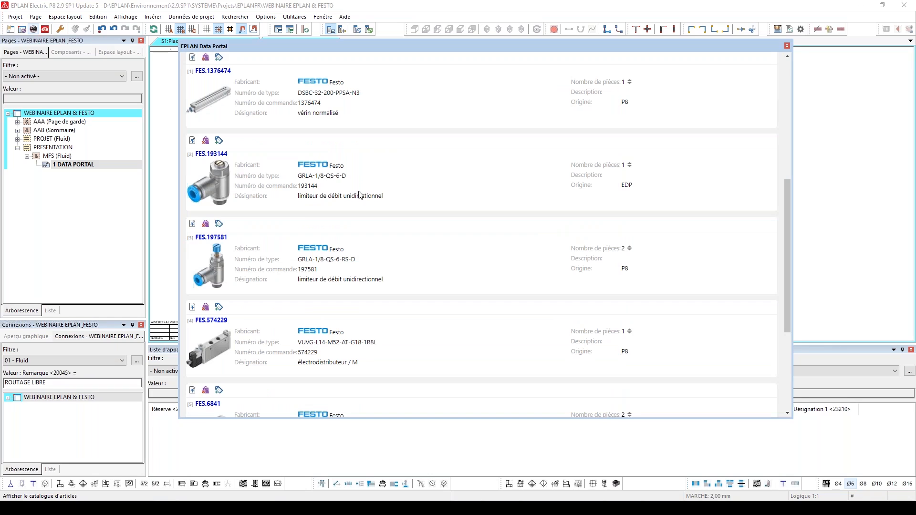
scroll(360, 195, "down", 2)
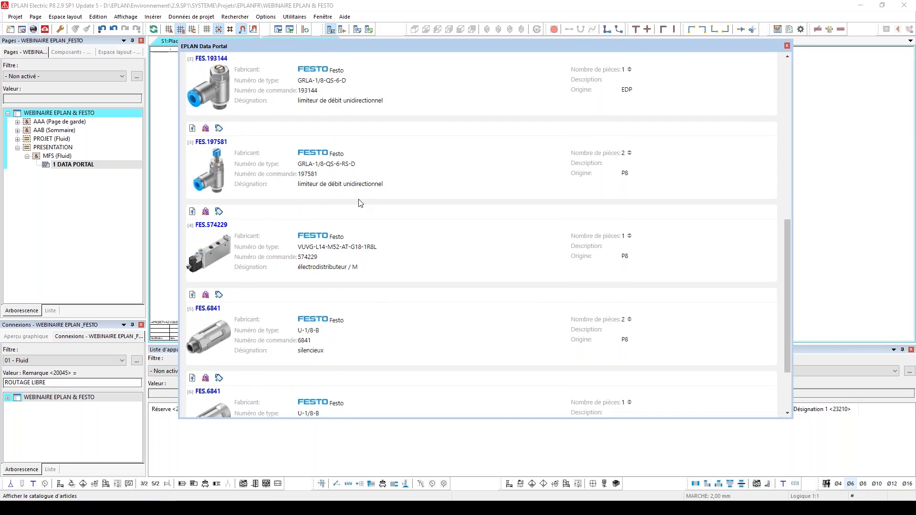
scroll(359, 201, "down", 2)
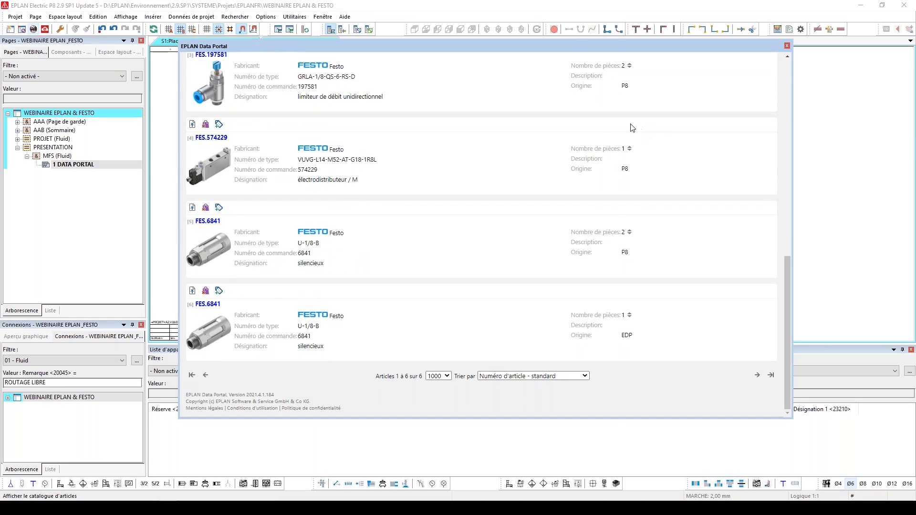
left_click(787, 46)
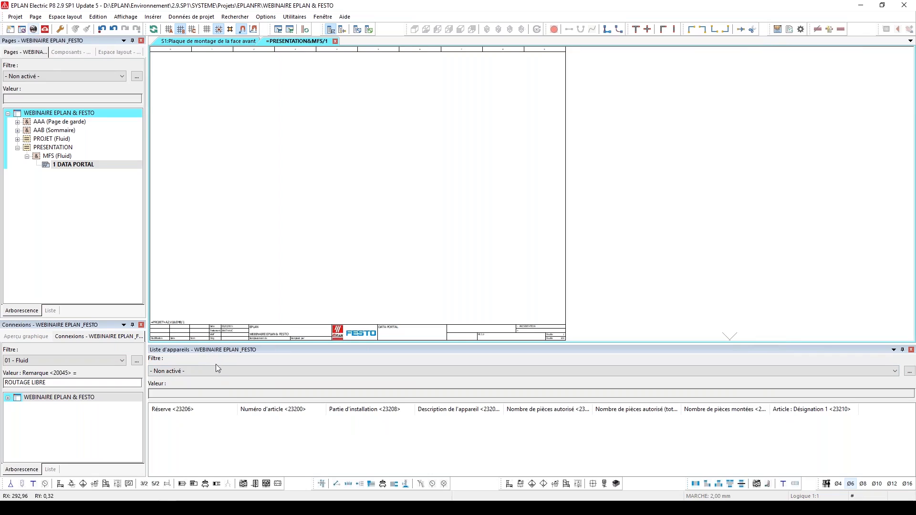
Import the Festo cart WEBINAIRE into the project's device list
right_click(259, 430)
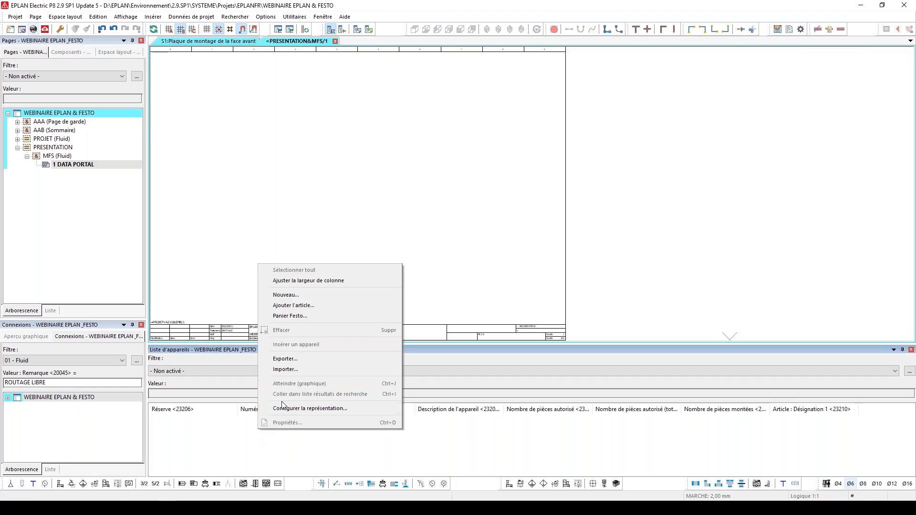
left_click(328, 315)
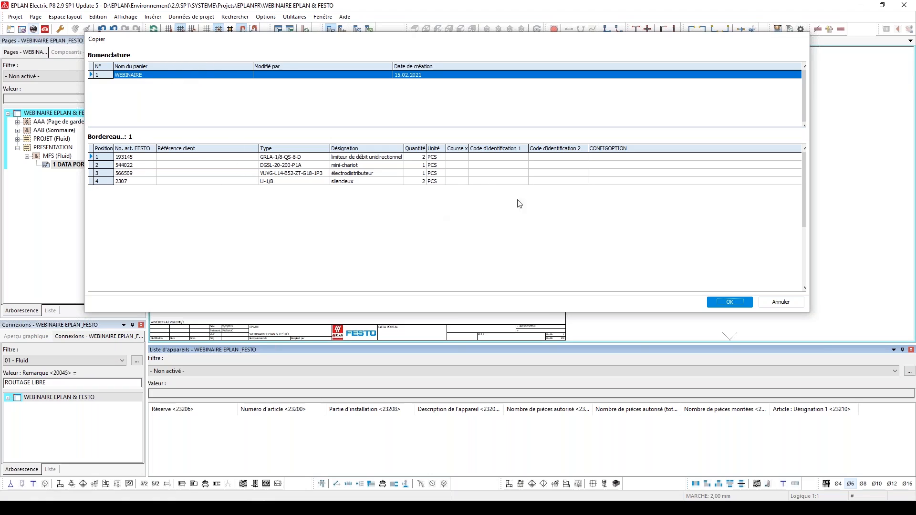
left_click(730, 302)
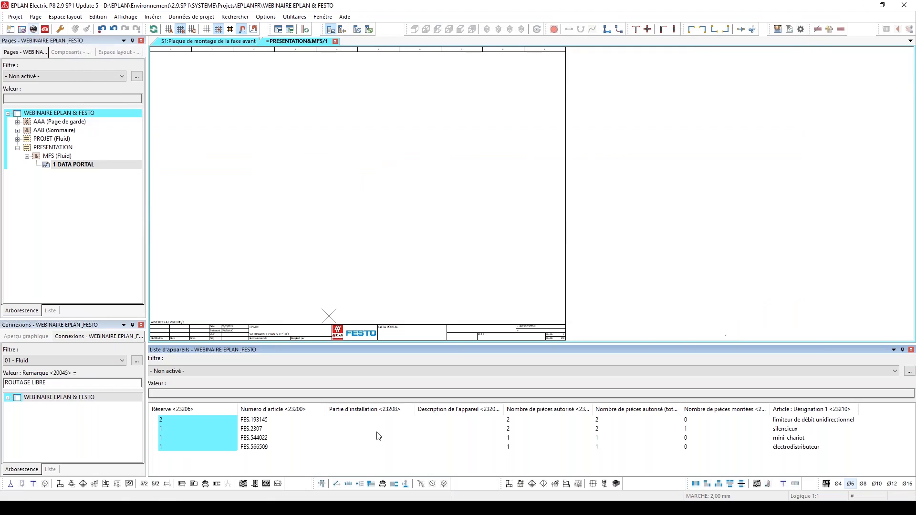
Place the mini-slide FES.544022 from the device list in the upper-left area of the DATA PORTAL page, using the Numéroter mode
scroll(743, 236, "down", 1)
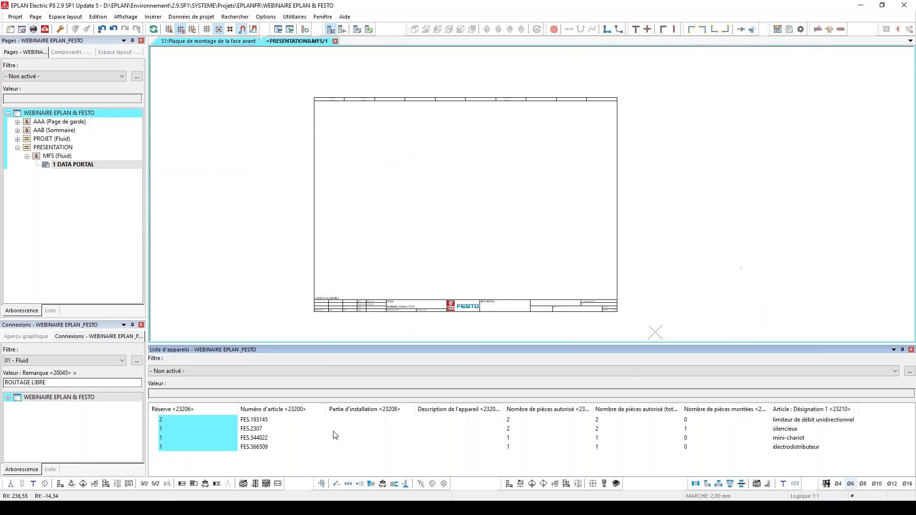
left_click(265, 420)
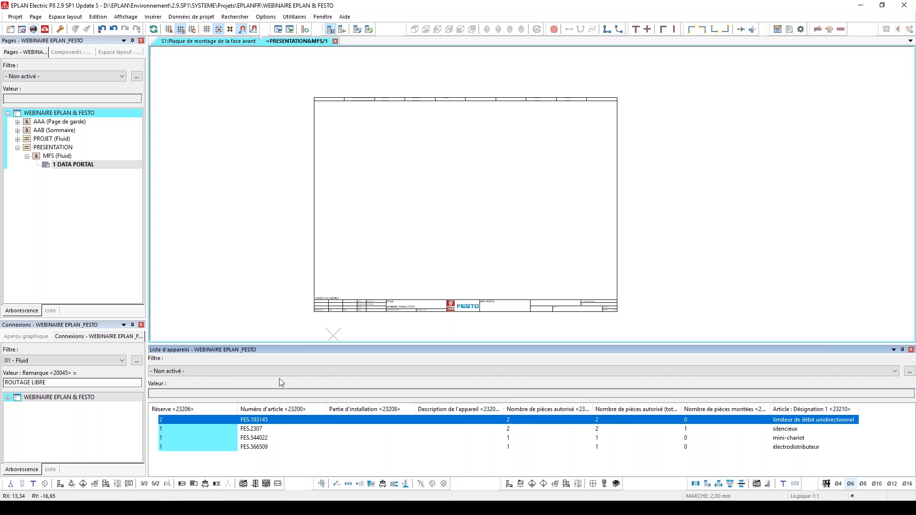
left_click(253, 438)
left_click_drag(252, 438, 362, 259)
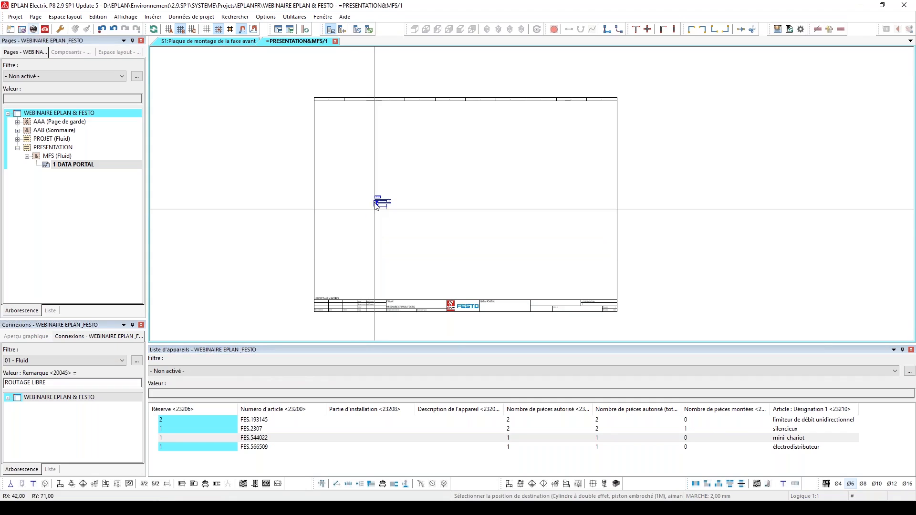
left_click(353, 141)
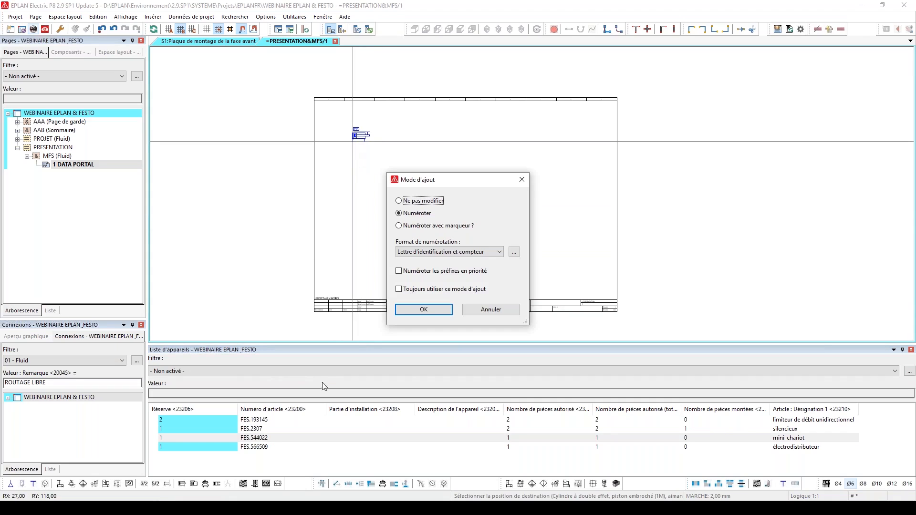
left_click(422, 310)
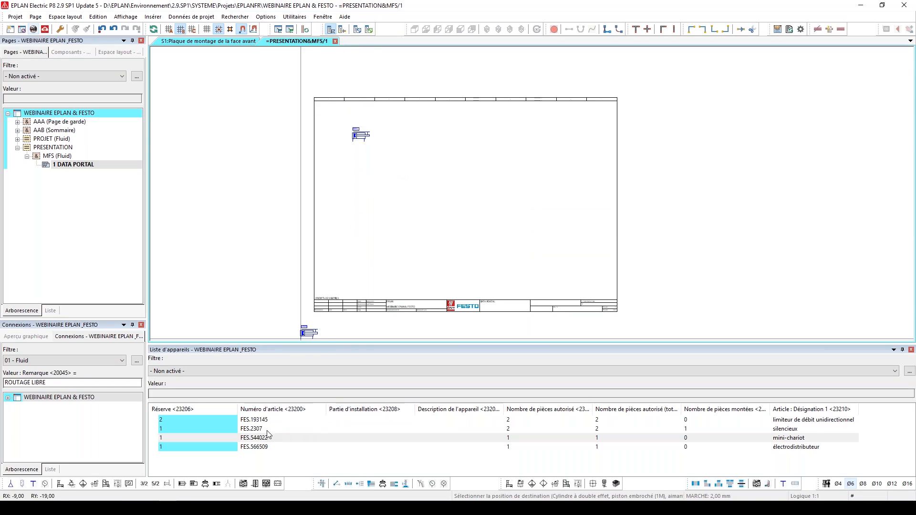
Place the solenoid valve FES.566509 from the device list below the mini-slide, using the Numéroter mode
left_click_drag(260, 447, 368, 210)
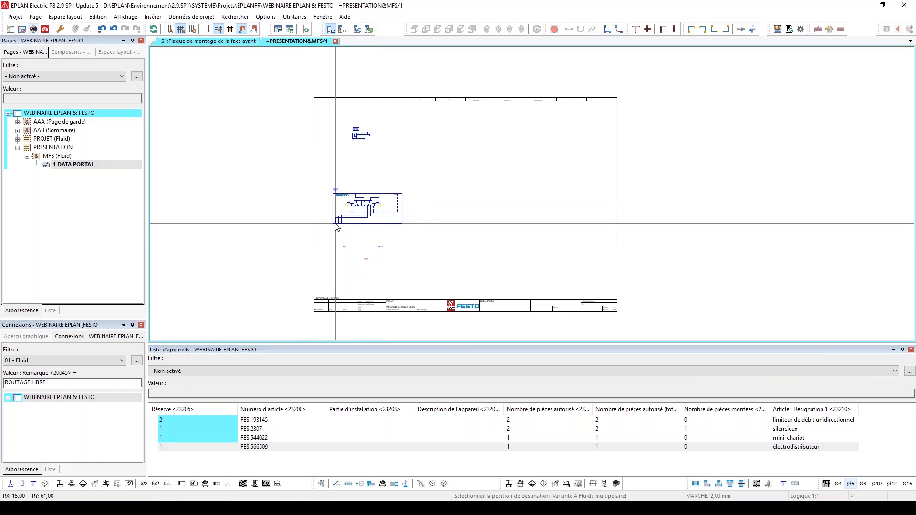
left_click(332, 224)
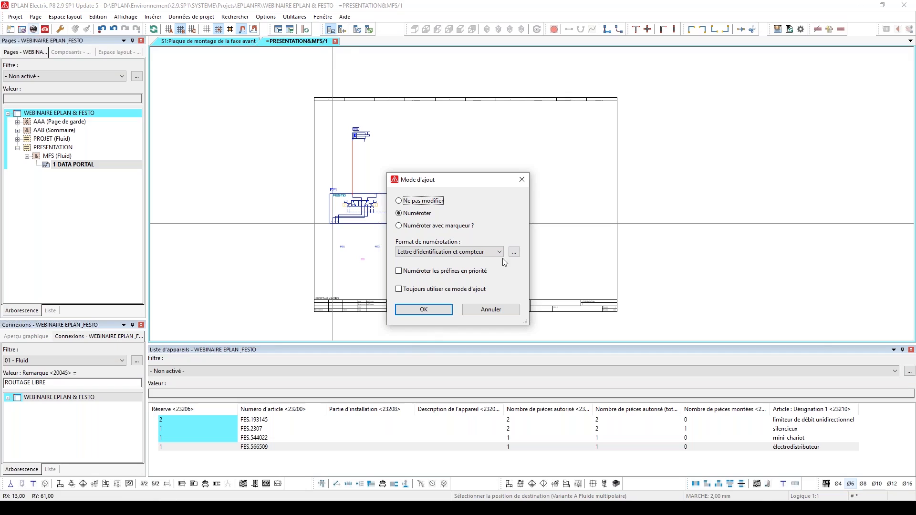
left_click(424, 311)
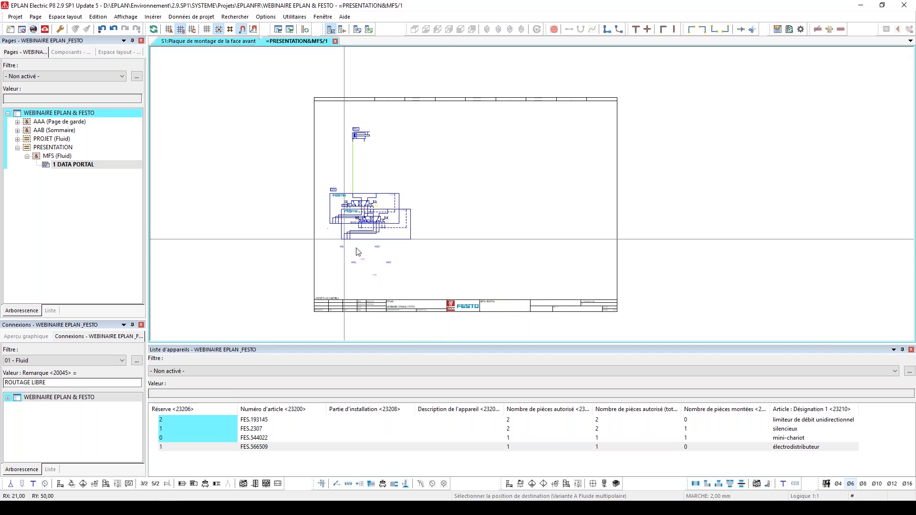
key("Escape")
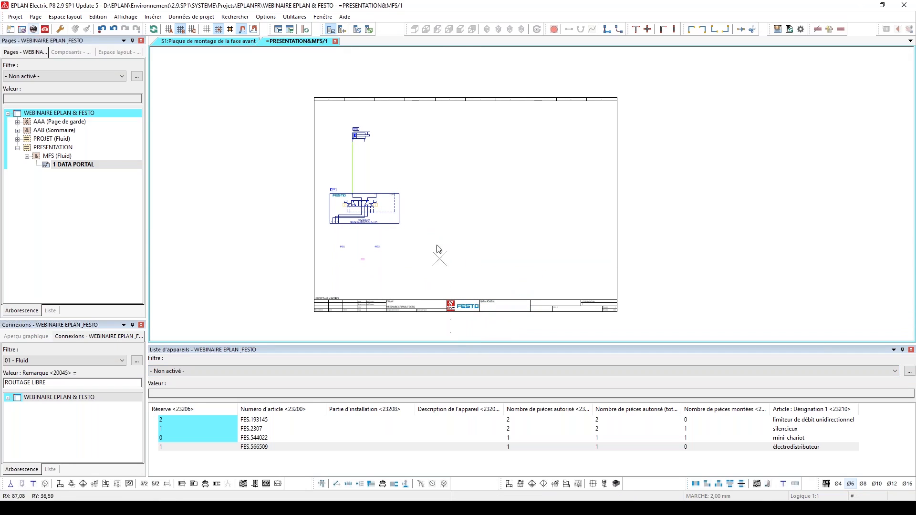
Delete all the placed symbols from the DATA PORTAL page and close the device list
left_click_drag(461, 94, 330, 258)
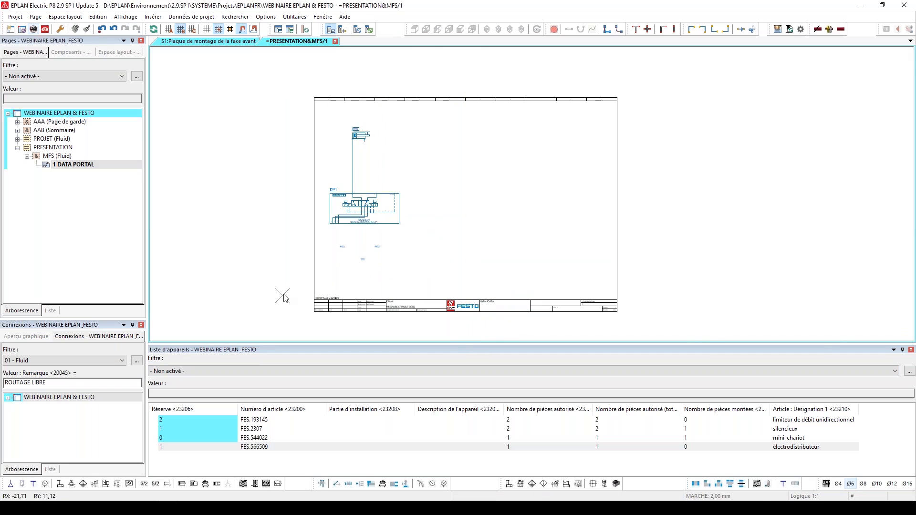
key("Delete")
left_click(910, 350)
right_click(891, 347)
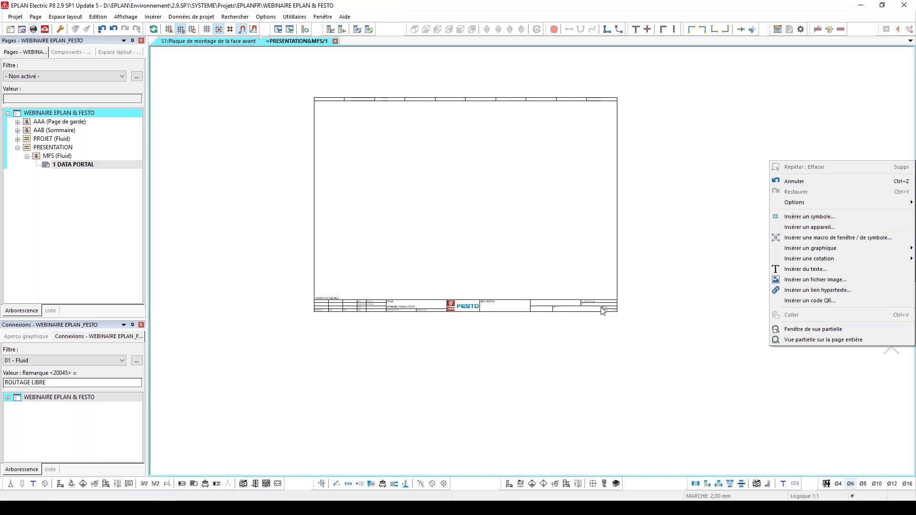
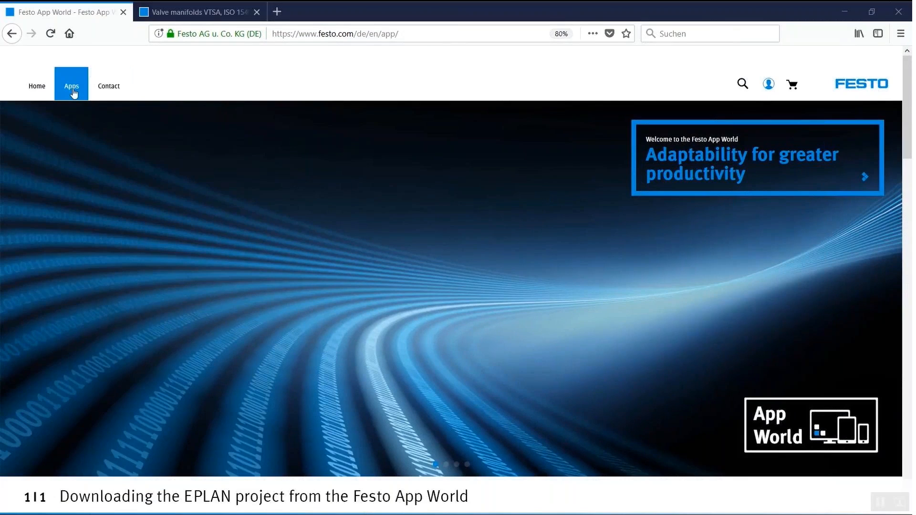
Open the order form for the Schematic Solution Eplan Project among the Engineering Tools in the Festo App World
mouse_move(73, 91)
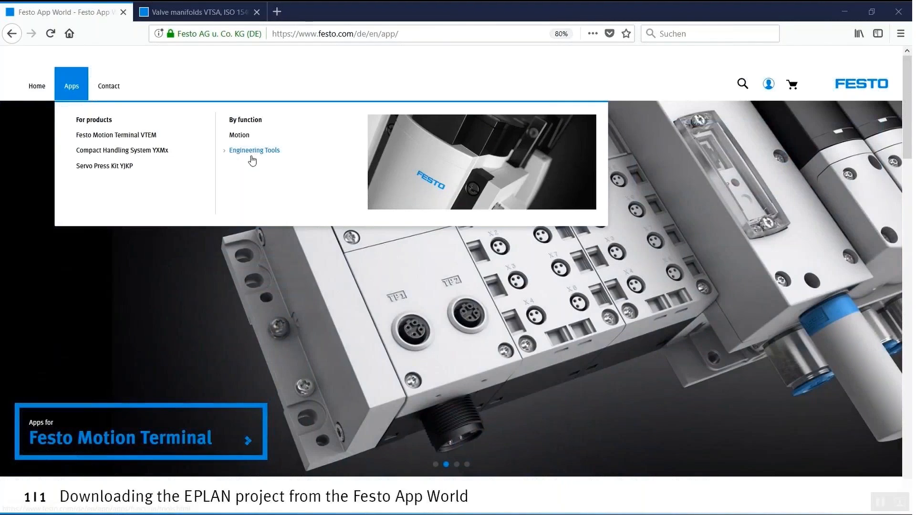
left_click(251, 157)
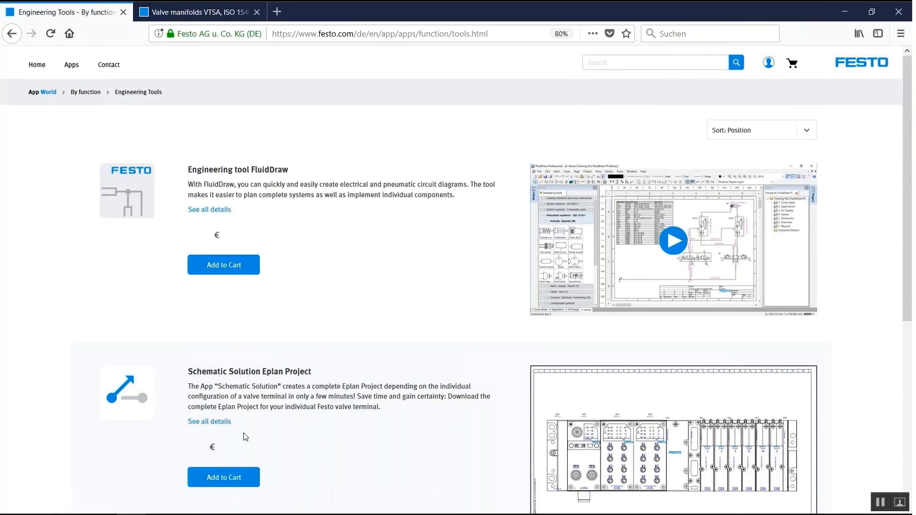
left_click(237, 478)
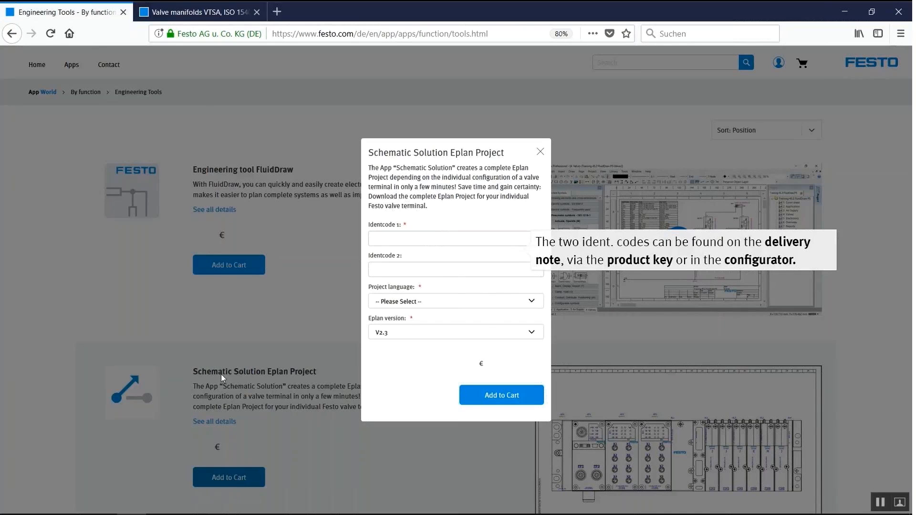
Copy the electrical code 51E-F33GCQWNMKBQNAR-S+GN from the VTSA valve terminal configurator into Identcode 1 of the order form
left_click(207, 7)
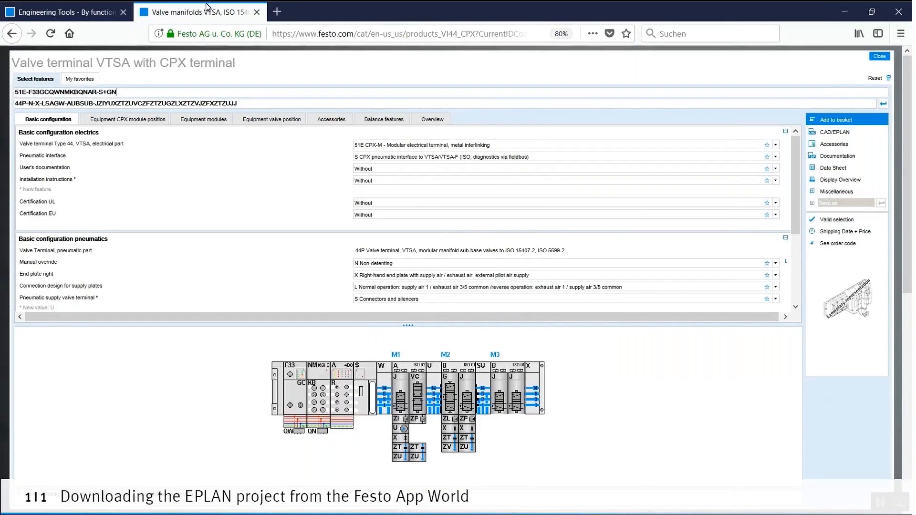
left_click_drag(118, 93, 11, 93)
key("ctrl+c")
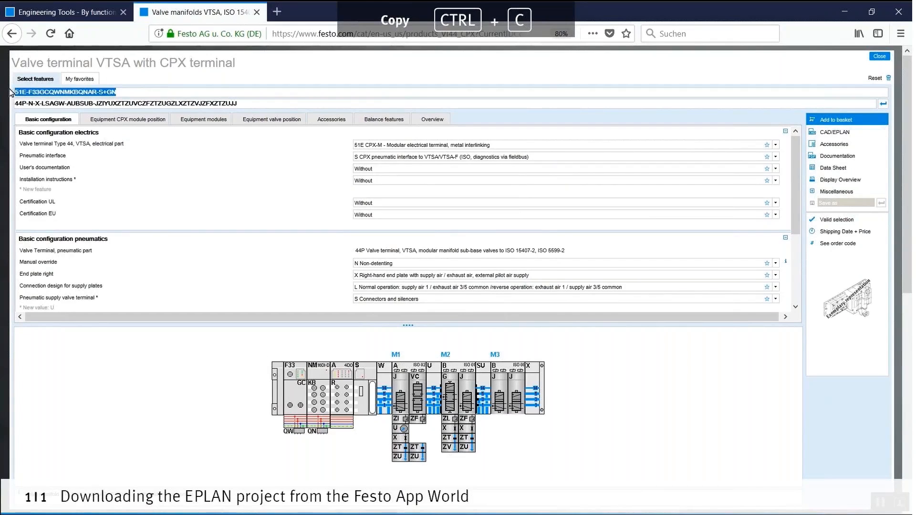
left_click(66, 8)
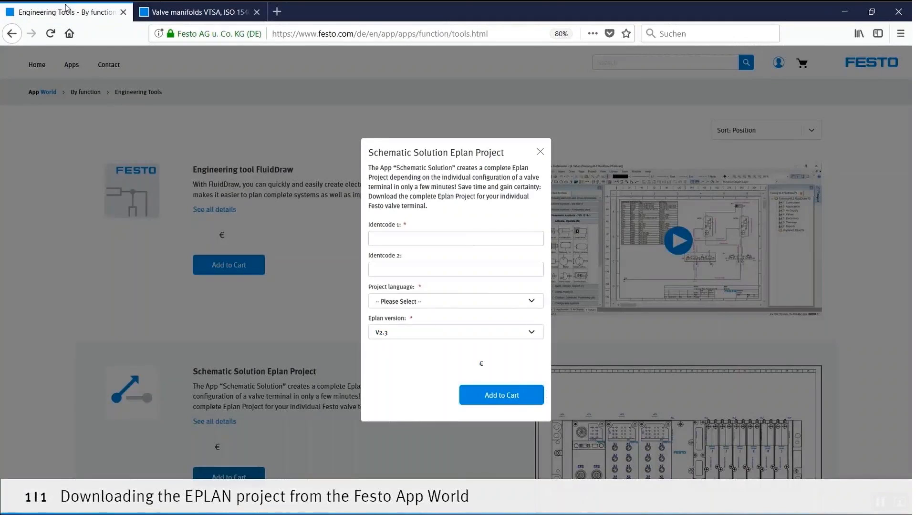
left_click(384, 236)
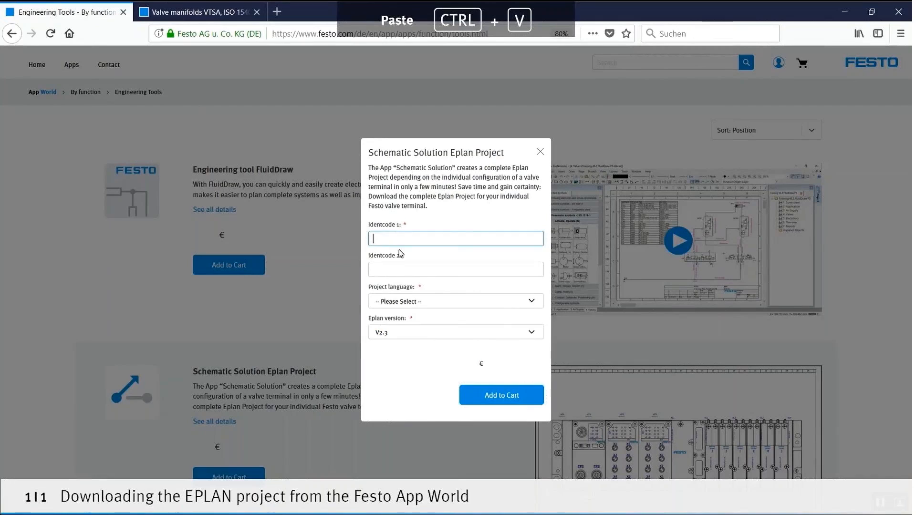
key("ctrl+v")
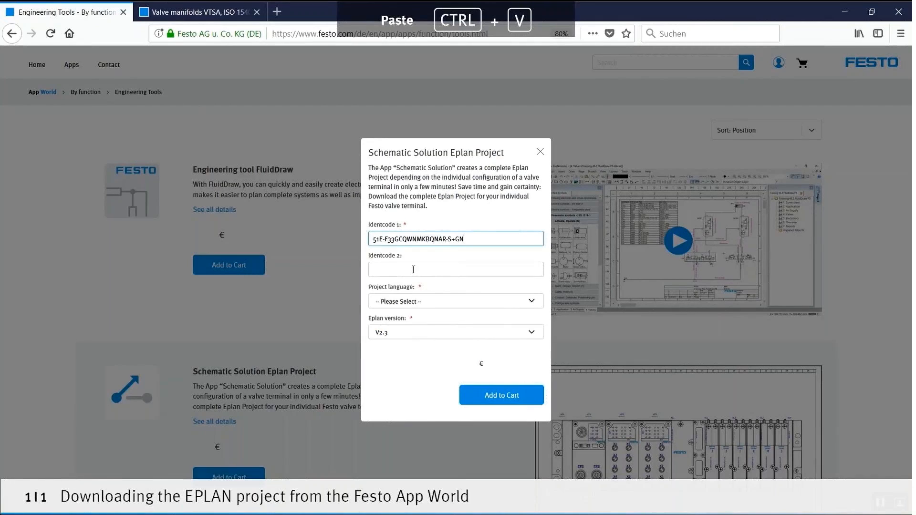
Copy the configurator's full pneumatic code beginning 44P-N-X-LSAGW into Identcode 2 of the order form
left_click(199, 12)
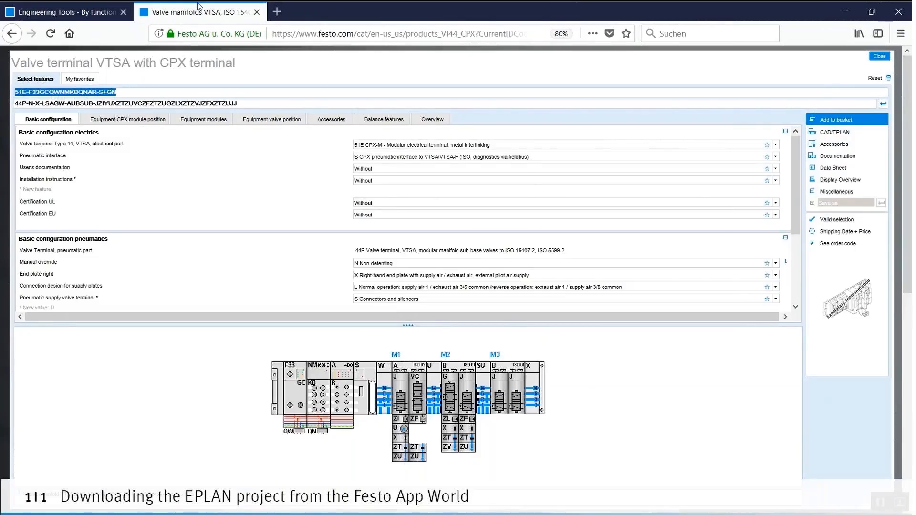
left_click(242, 103)
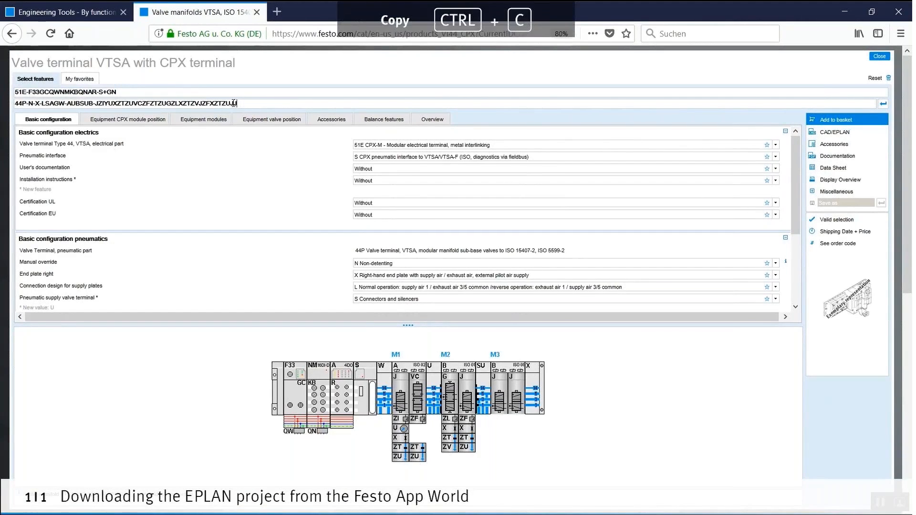
left_click_drag(242, 103, 31, 112)
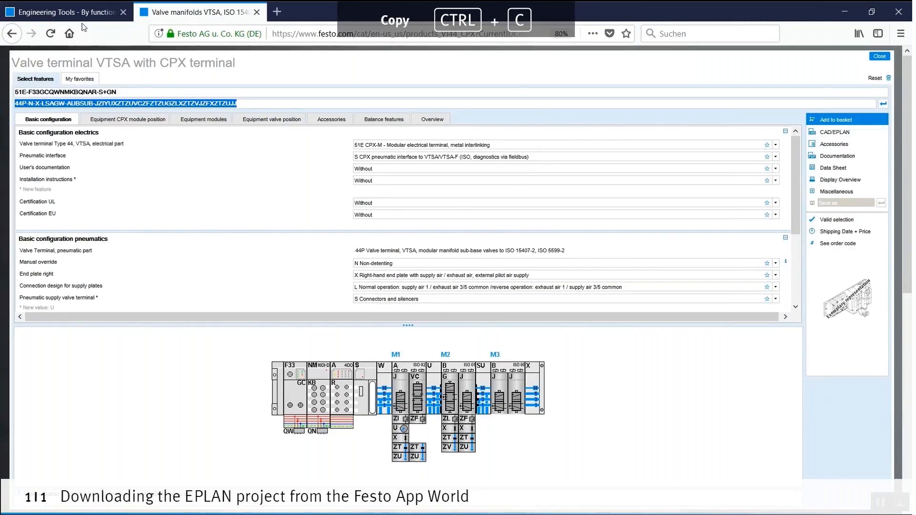
left_click(74, 10)
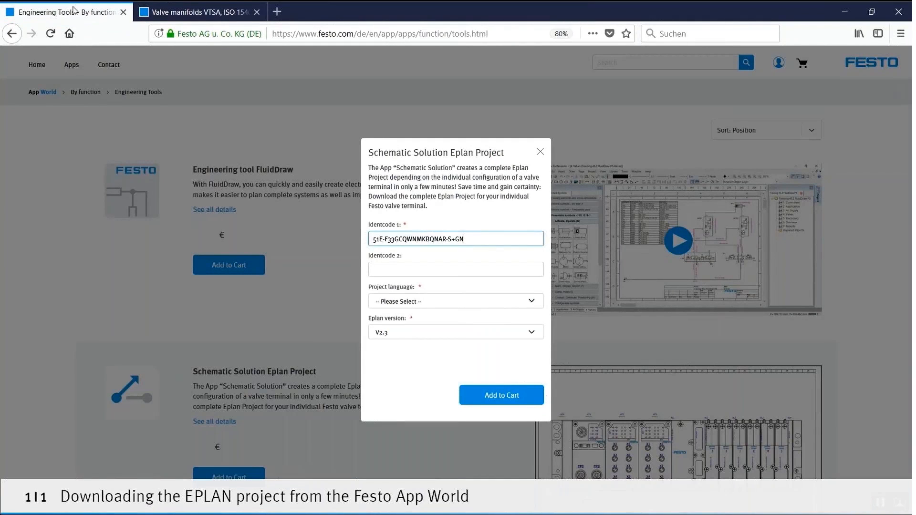
left_click(400, 268)
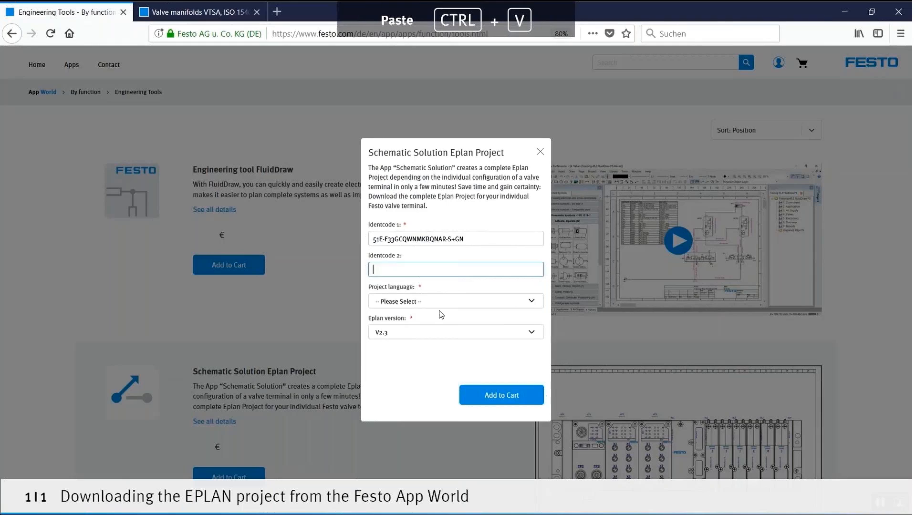
key("ctrl+v")
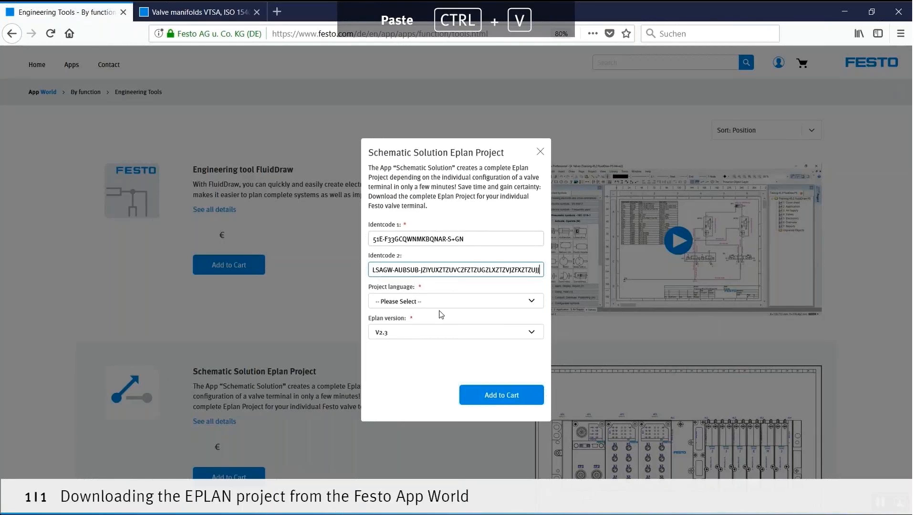
Set the project language to English and add the Schematic Solution Eplan Project to the cart
left_click(424, 302)
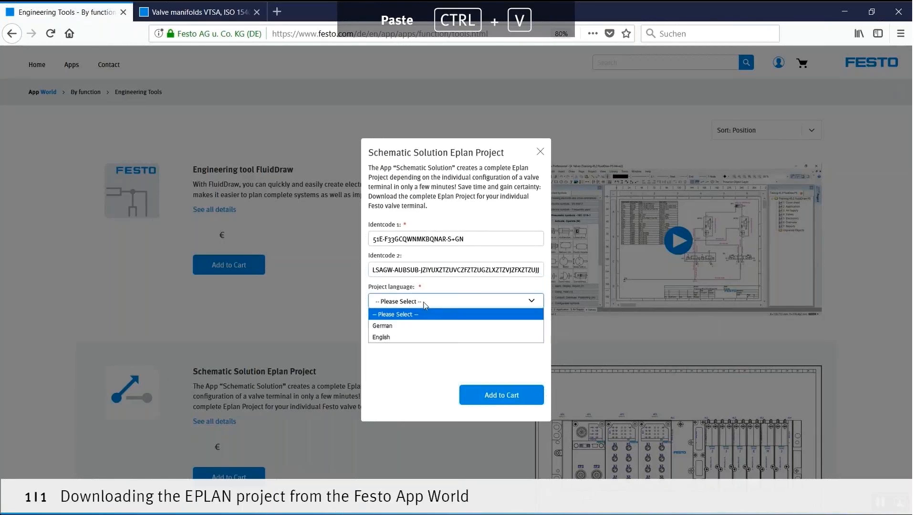
left_click(414, 339)
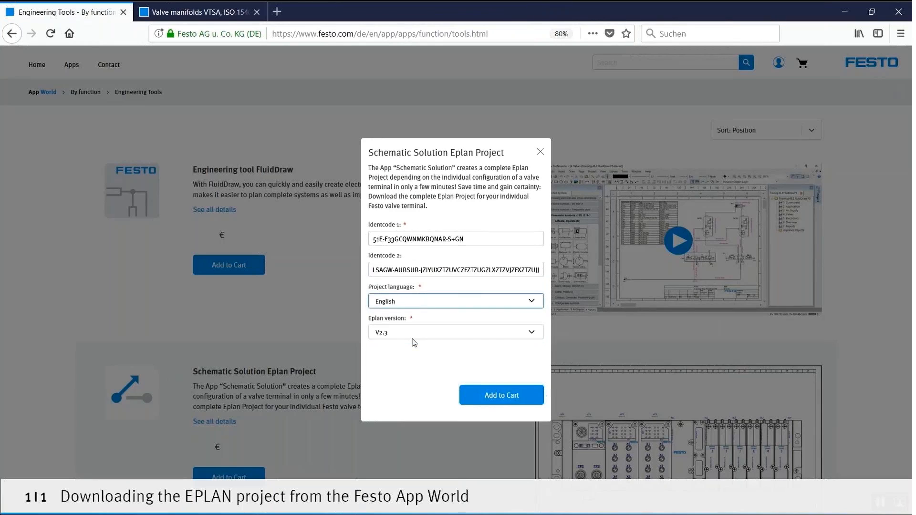
left_click(487, 396)
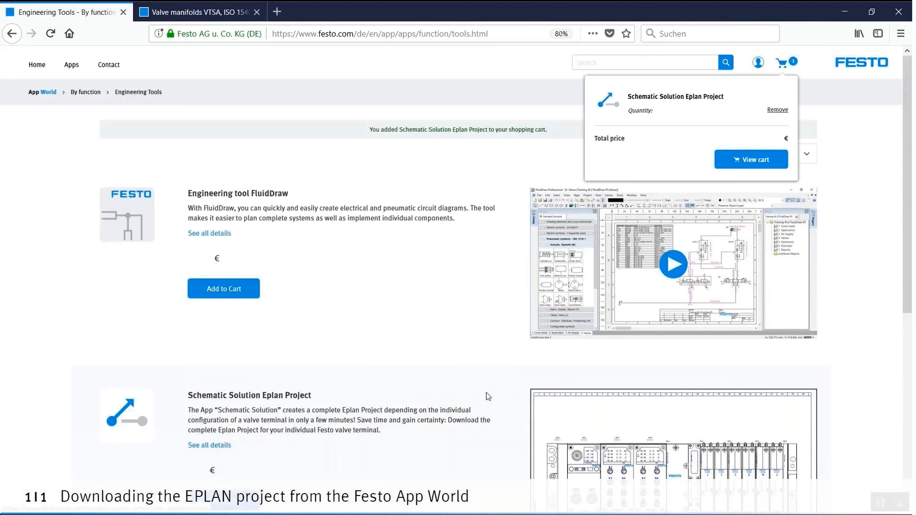
Proceed from the cart to checkout and enter "EPLAN App World Demo" as the purchase order reference
left_click(753, 166)
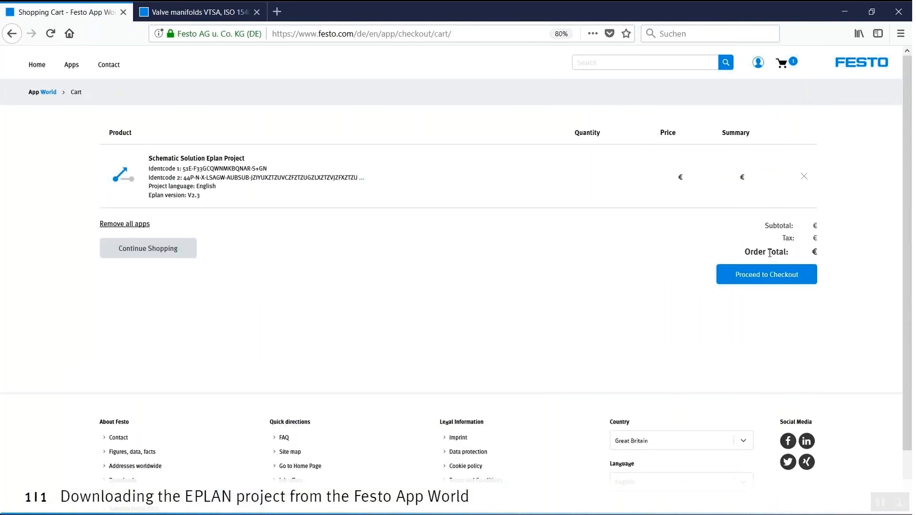
left_click(767, 275)
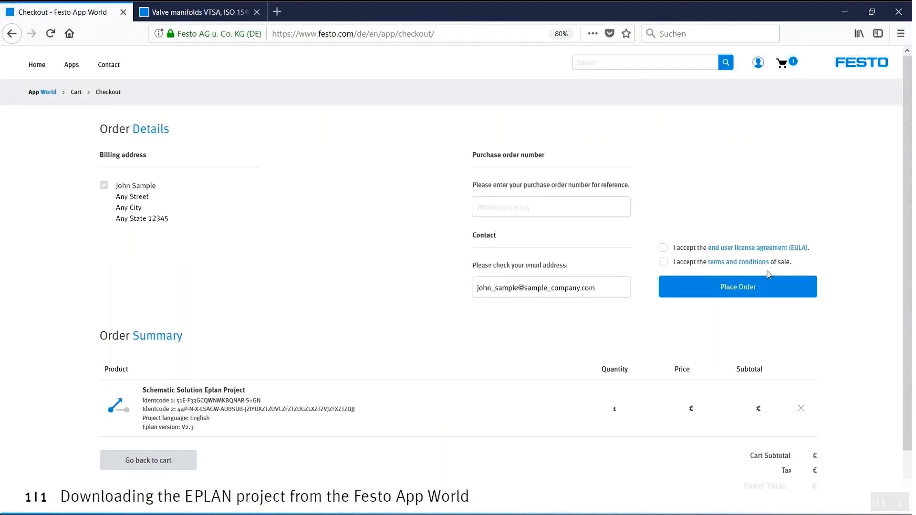
left_click(560, 203)
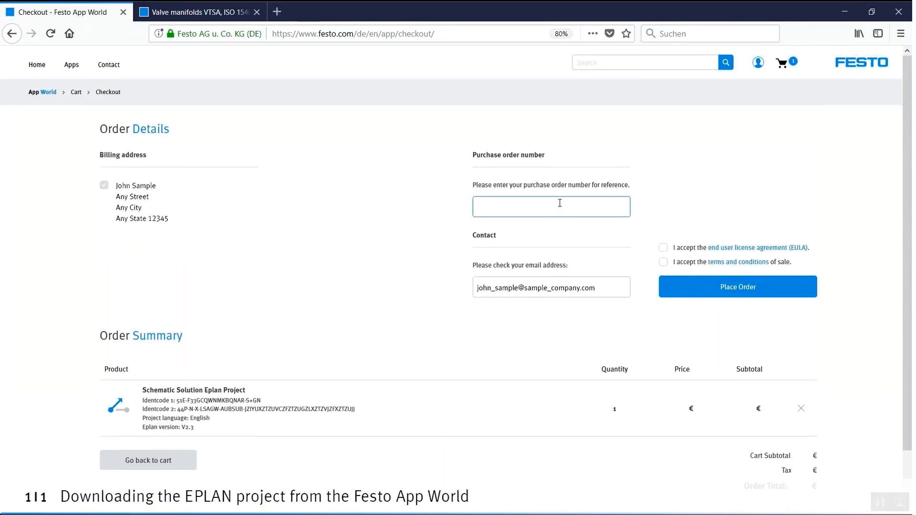
type("EPLAN App World")
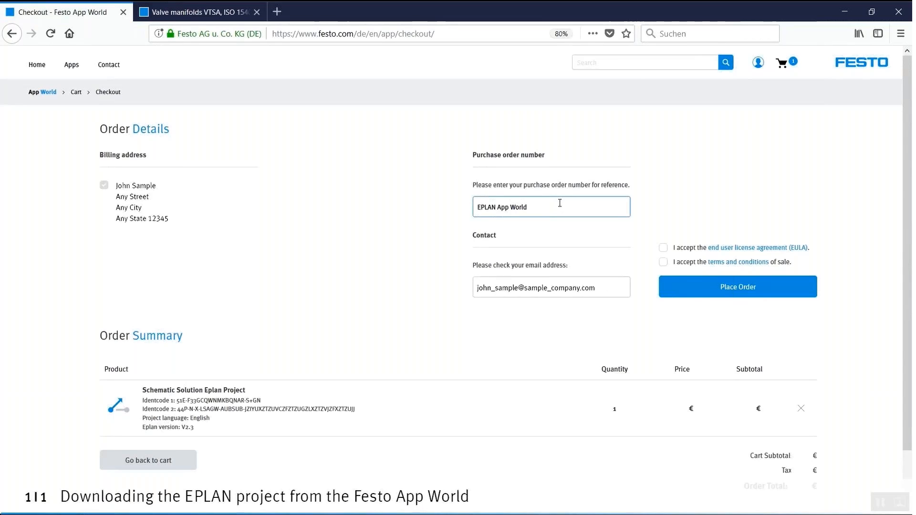
type(" Demo")
Accept the end user license agreement and the terms and conditions of sale, and place the order
left_click(665, 250)
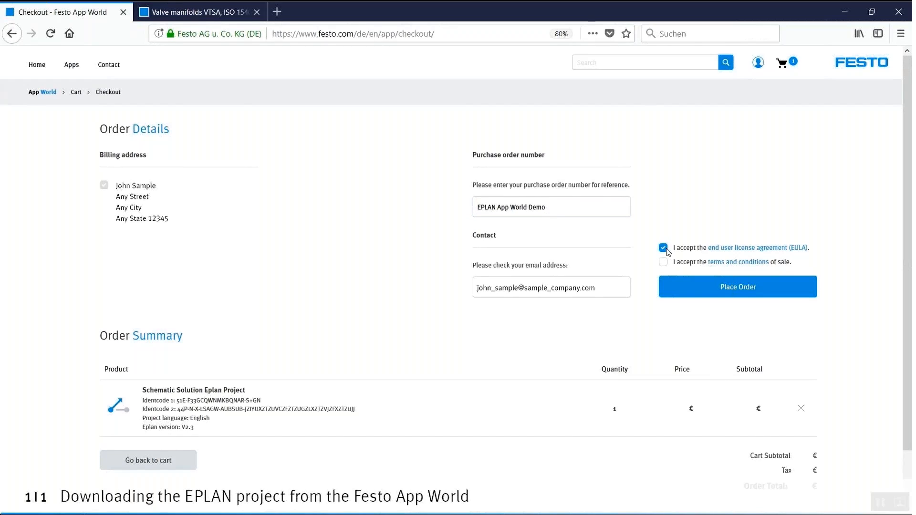
left_click(664, 263)
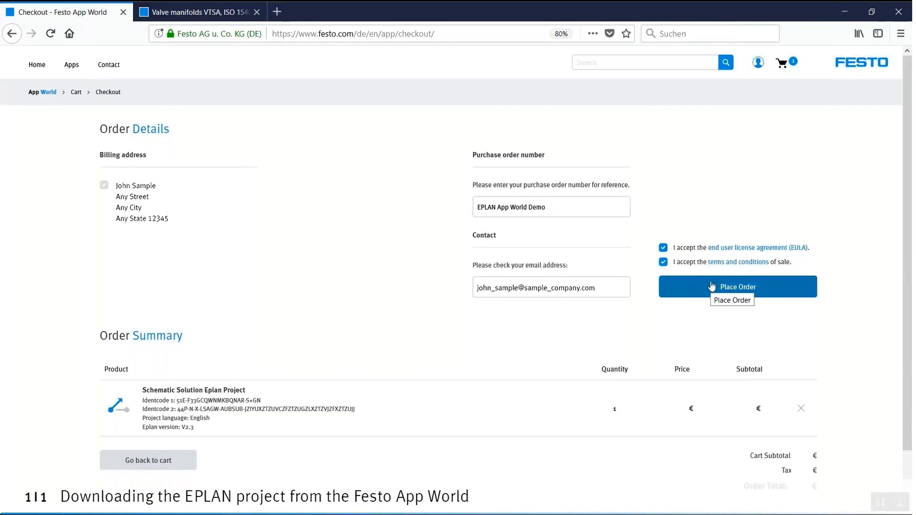
left_click(711, 282)
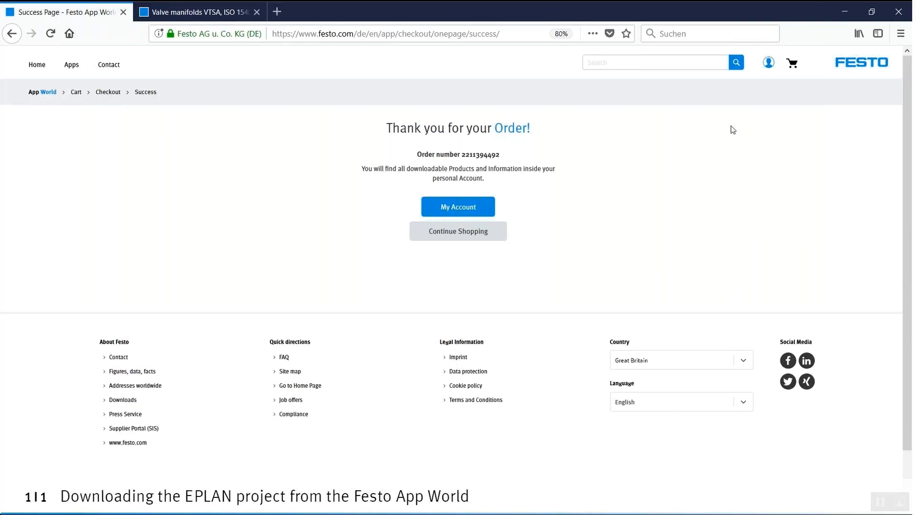
Download the ZW1 project backup of the ordered Schematic Solution Eplan Project from My Apps, saving it to disk
mouse_move(769, 63)
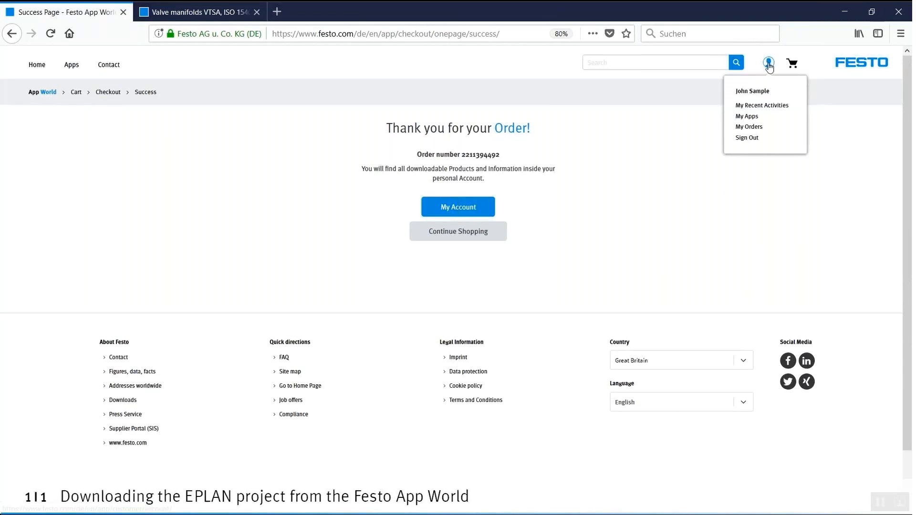
left_click(742, 117)
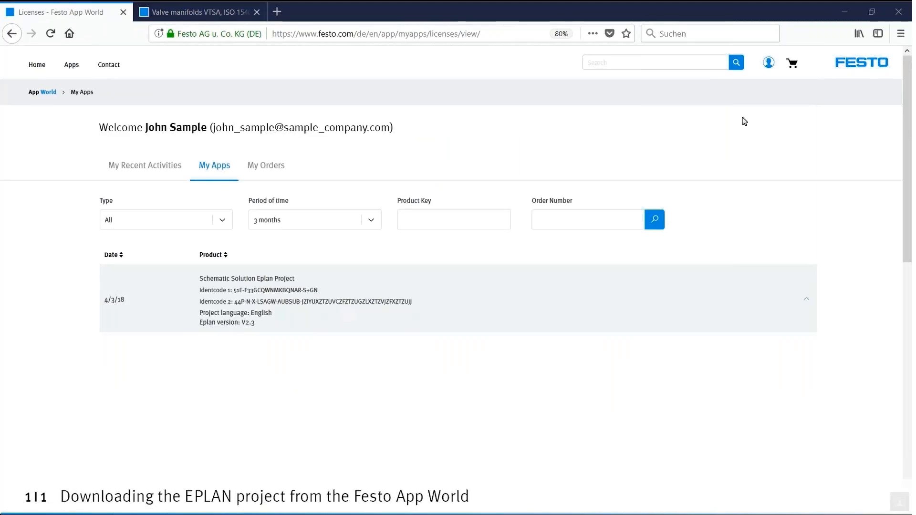
left_click(300, 296)
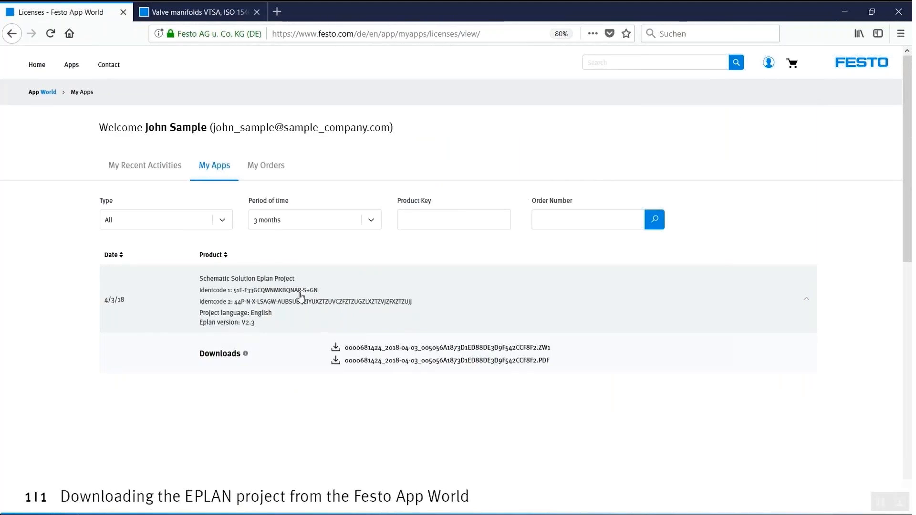
left_click(402, 351)
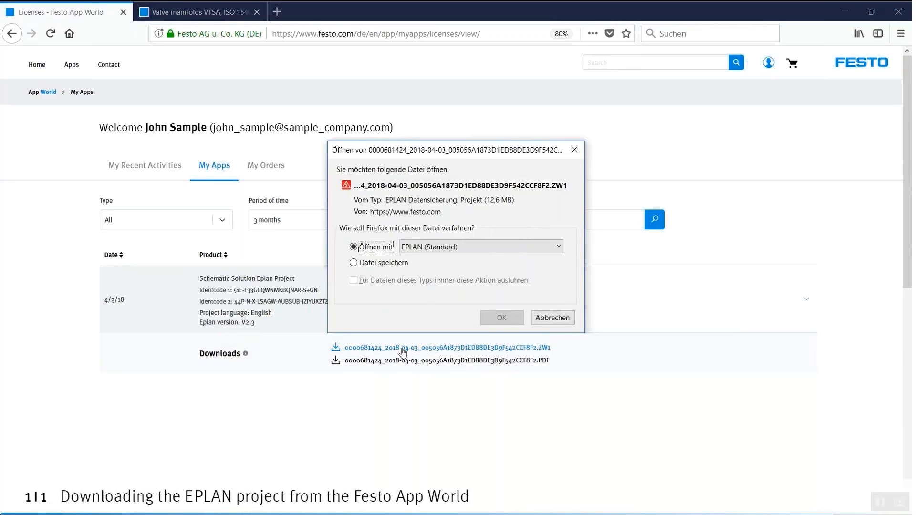
left_click(389, 266)
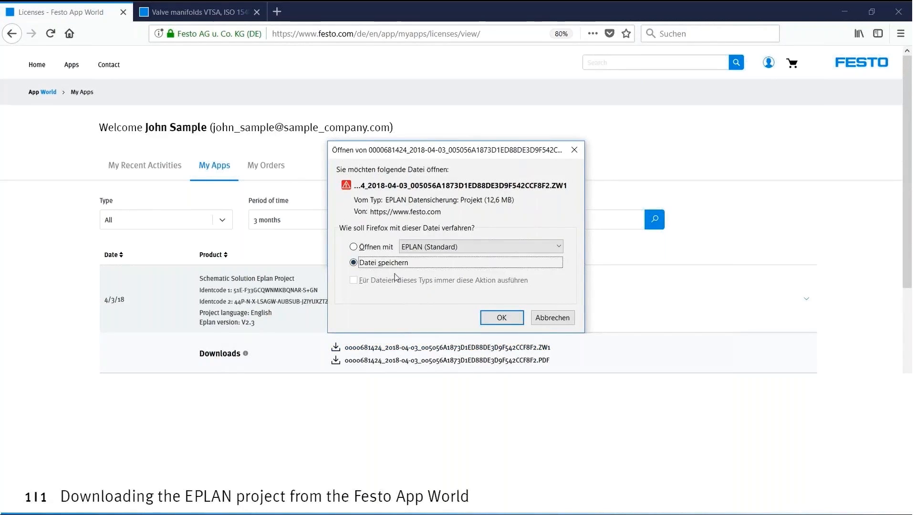
left_click(499, 317)
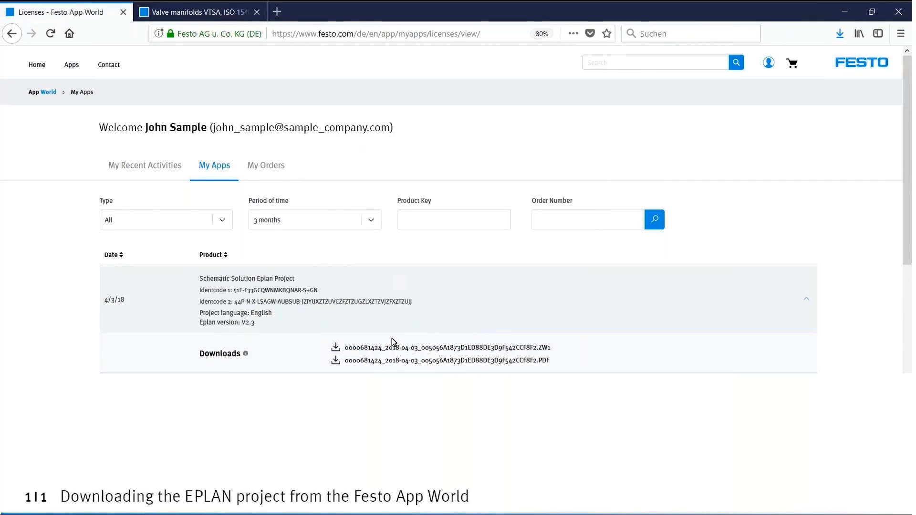
Download the PDF documentation of the ordered Eplan project and open it in Adobe Acrobat Reader
left_click(392, 364)
left_click(840, 34)
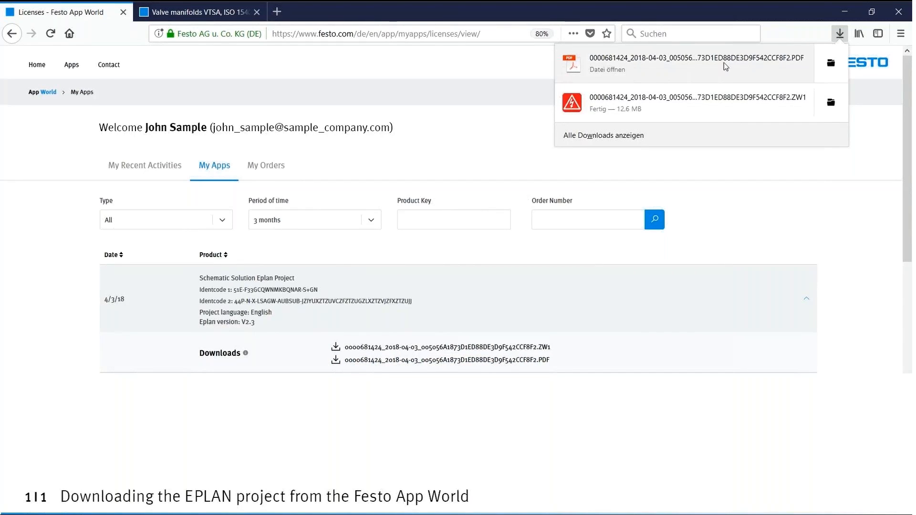
left_click(707, 64)
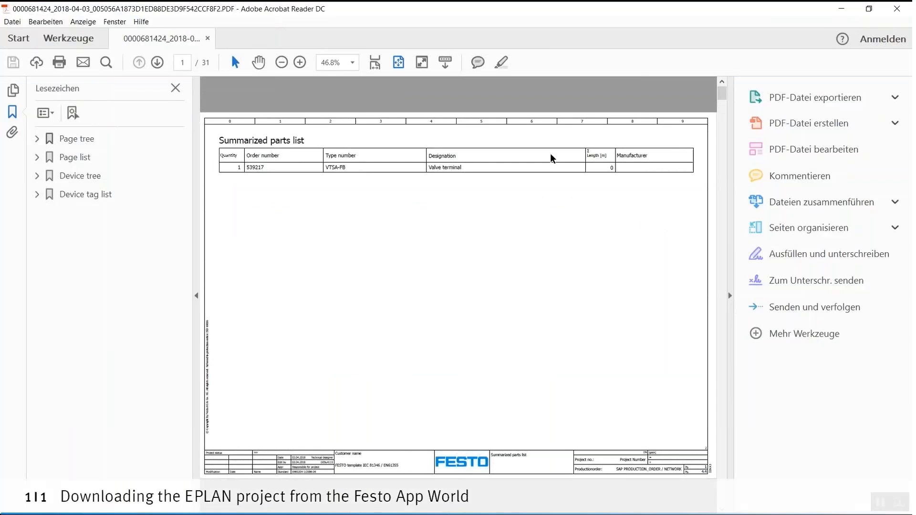
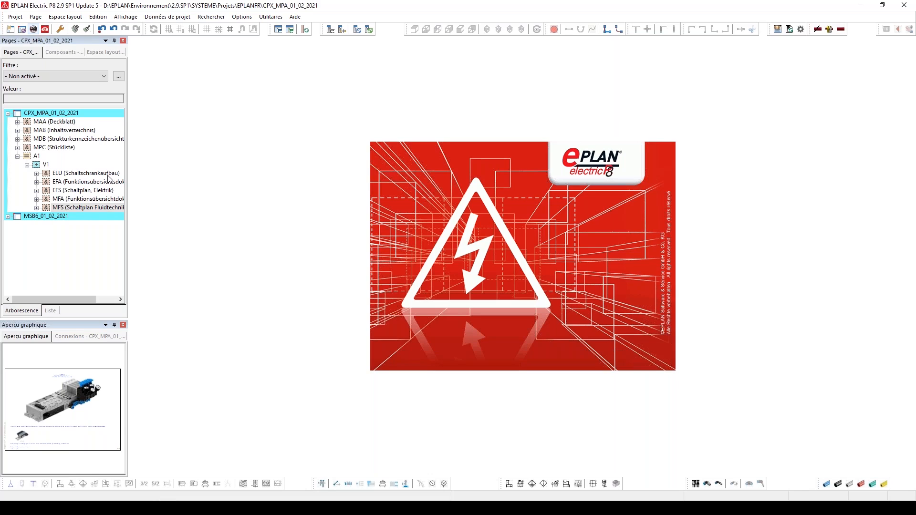
Open the Schaltschrankaufbau layout page of the CPX_MPA_01_02_2021 project to view the valve terminal
left_click(78, 175)
double_click(78, 175)
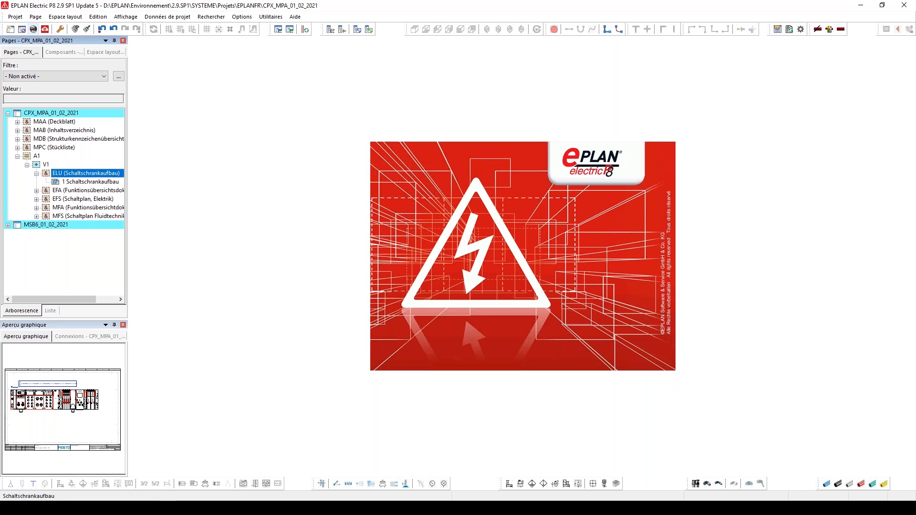
double_click(81, 182)
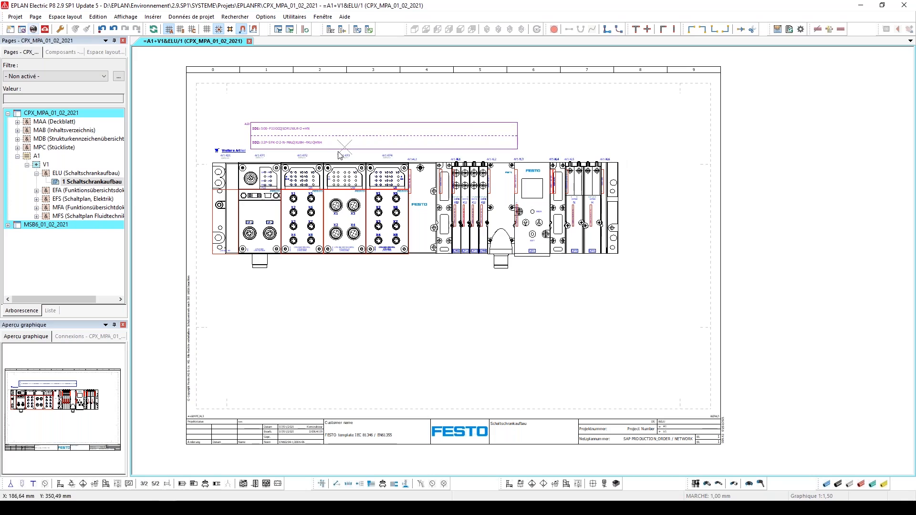
Go through the EFA function overview pages from CPX_Modul 1 to Schnittstelle 1
double_click(98, 191)
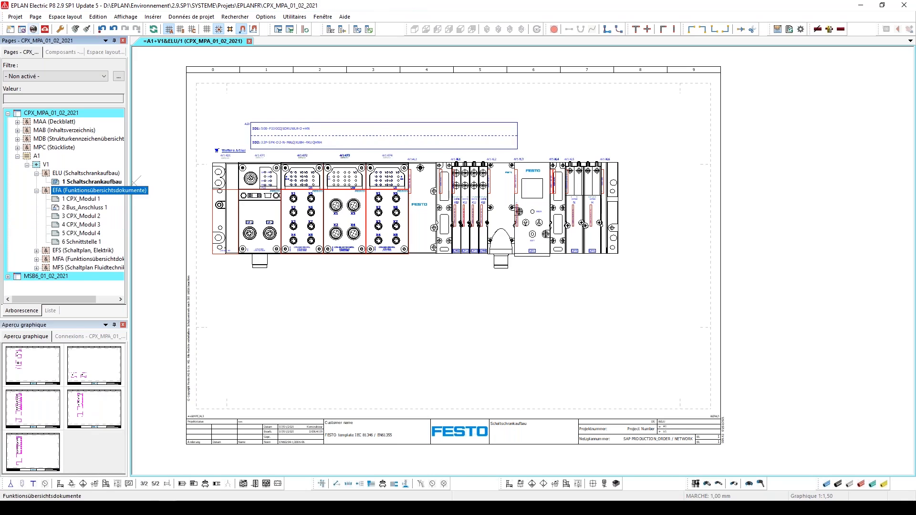
double_click(91, 199)
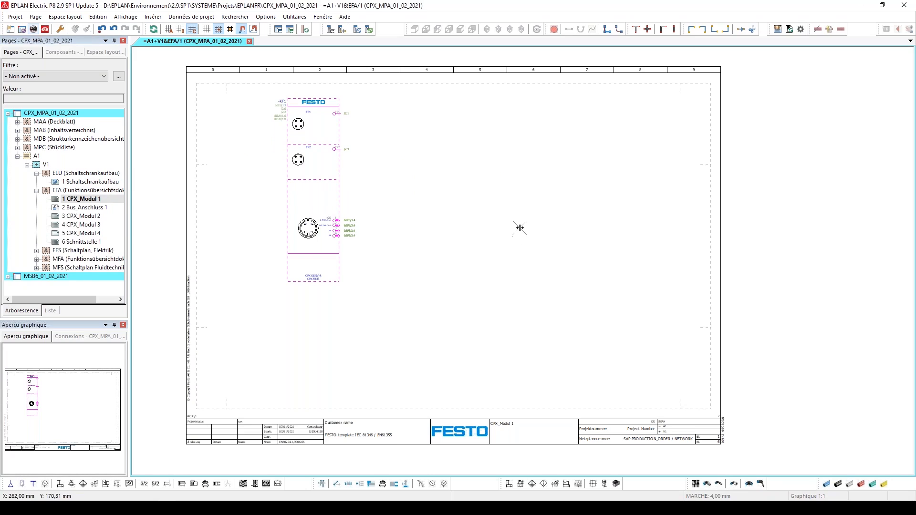
key("Page_Down")
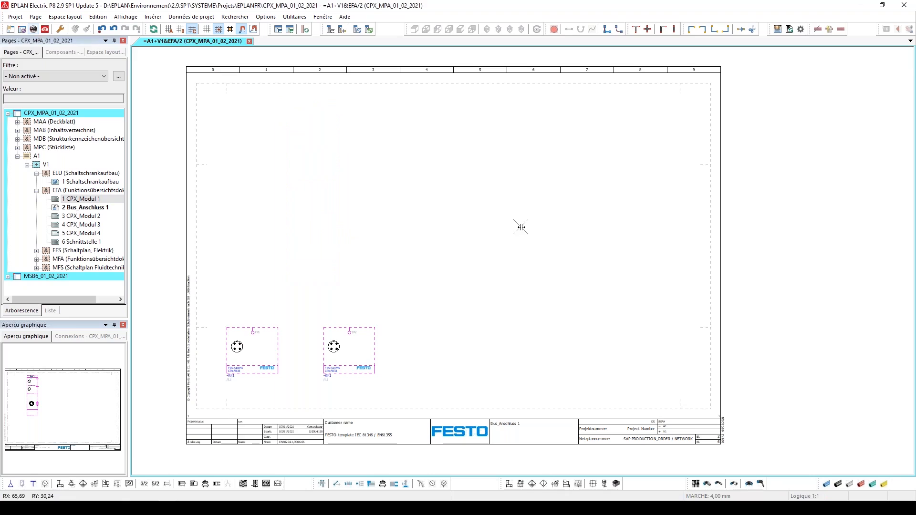
key("Page_Down")
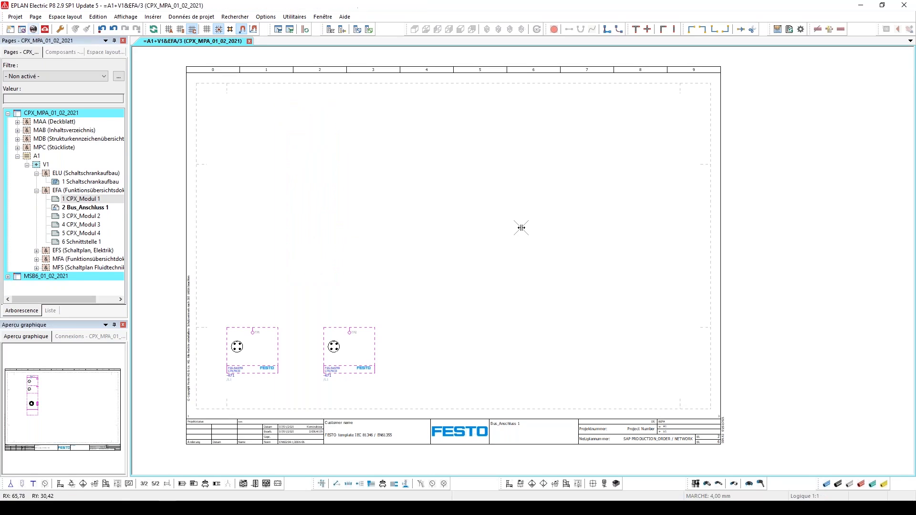
key("Page_Down")
key("Page_Down")
key("Page_Down")
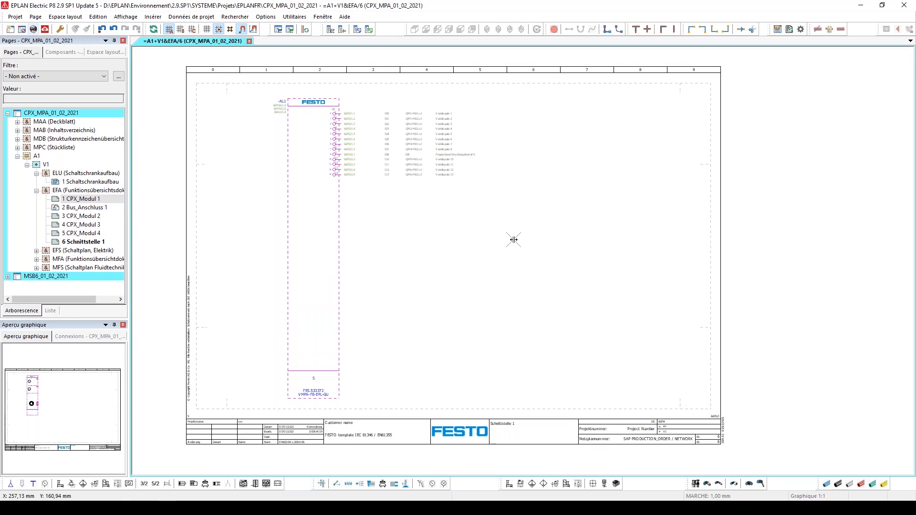
Review the EFS electrical pages, the MFA fluid overview and the MFS fluid schematics up to page 4
key("Page_Down")
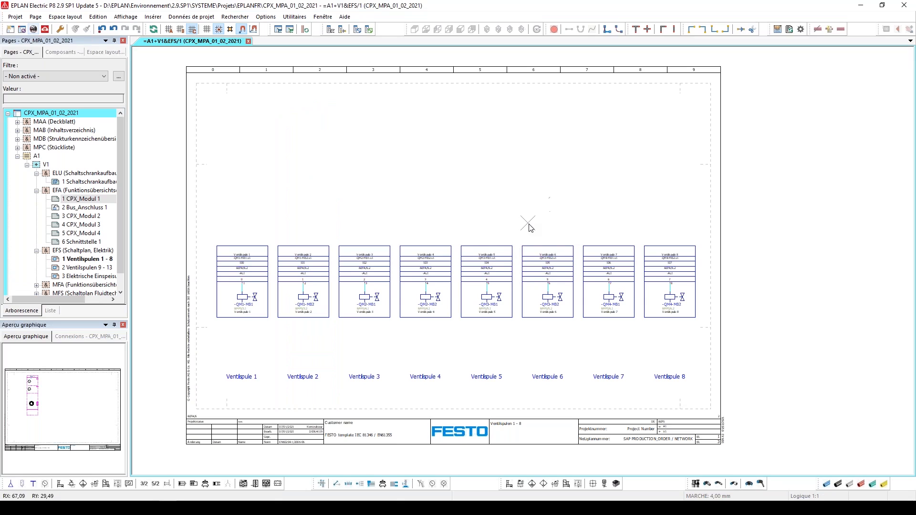
key("Page_Down")
key("Page_Down")
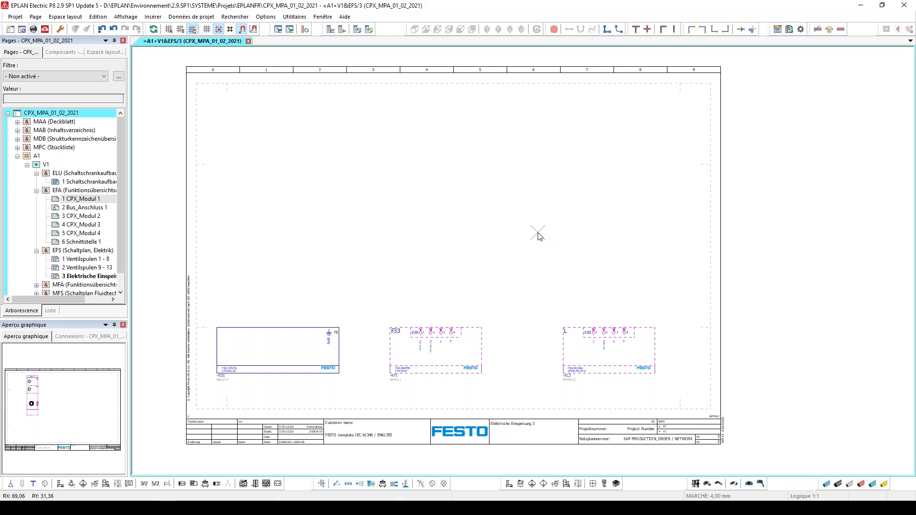
key("Page_Down")
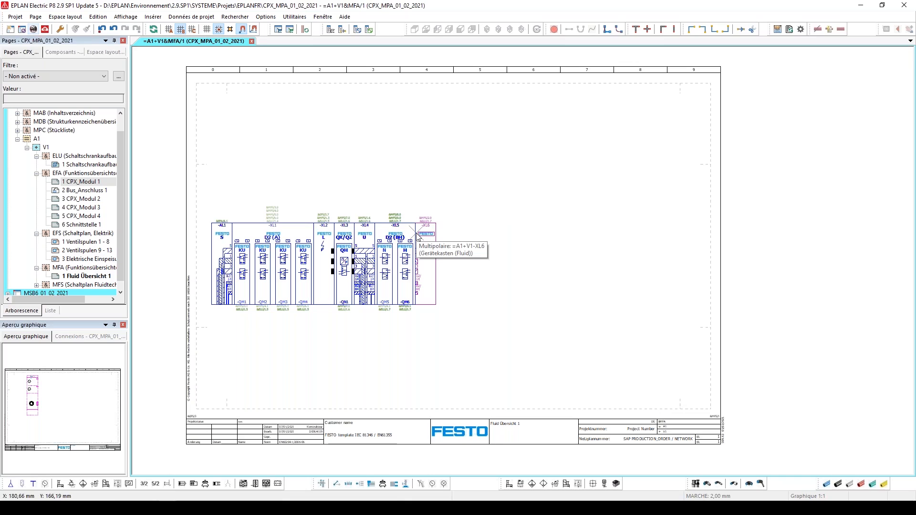
key("Page_Down")
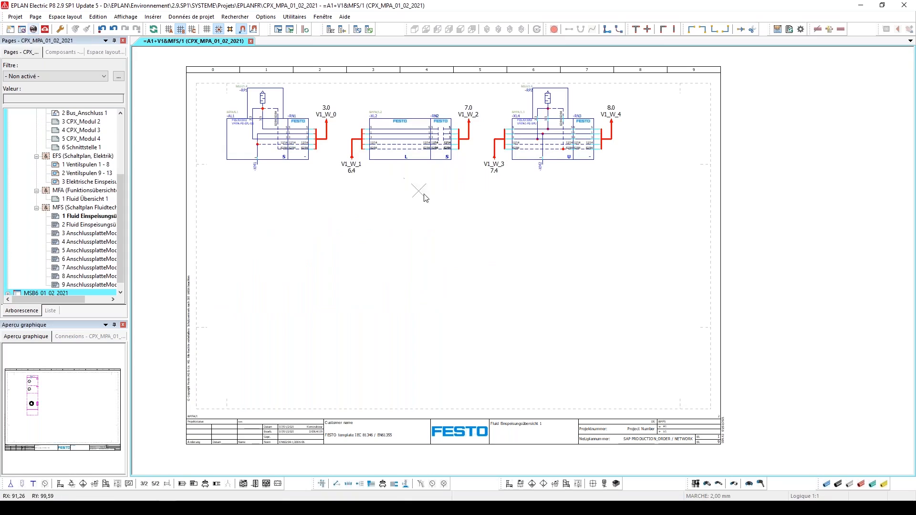
key("Page_Down")
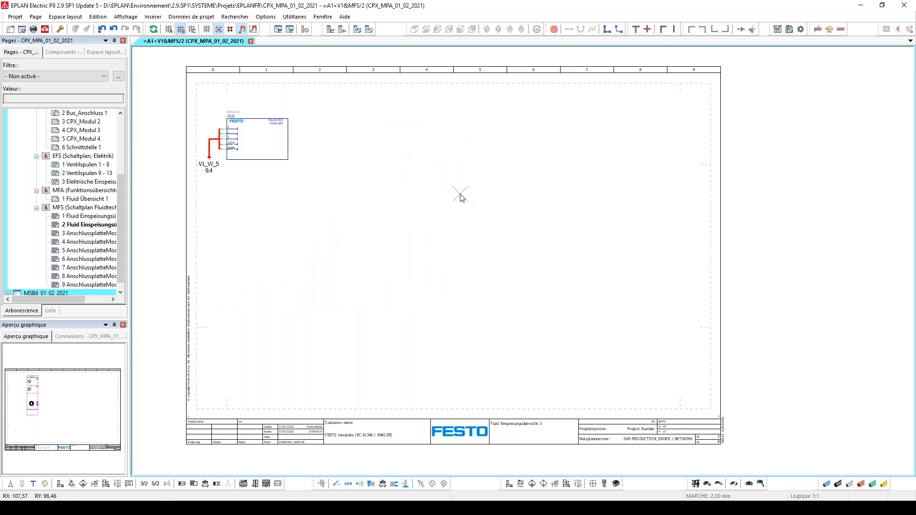
key("Page_Down")
key("Page_Down")
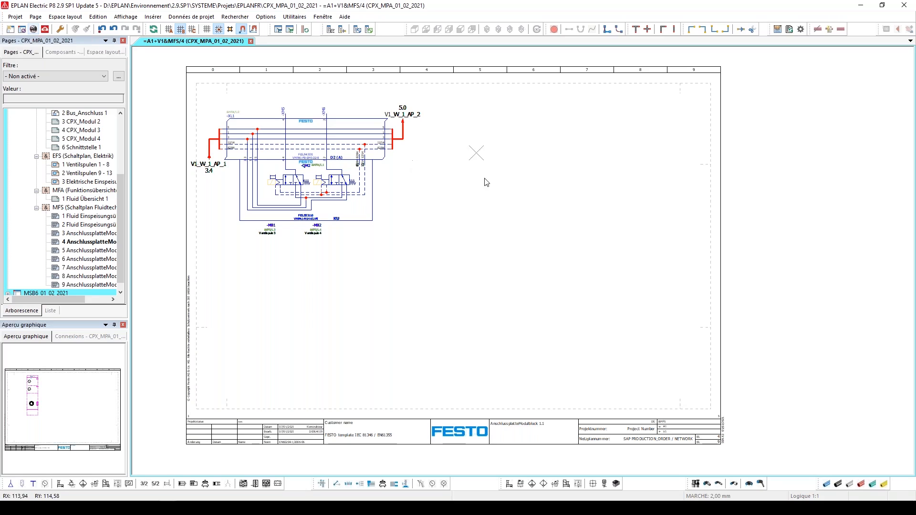
Insert the Ø4 tubing macro at the two valve outlets on MFS page 4, using the NOIR value set and the Numéroter mode
left_click(337, 483)
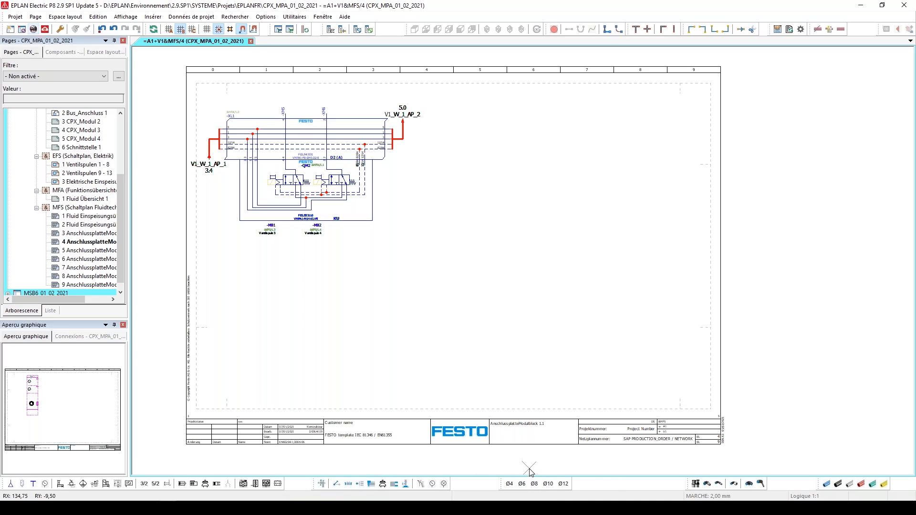
left_click(509, 483)
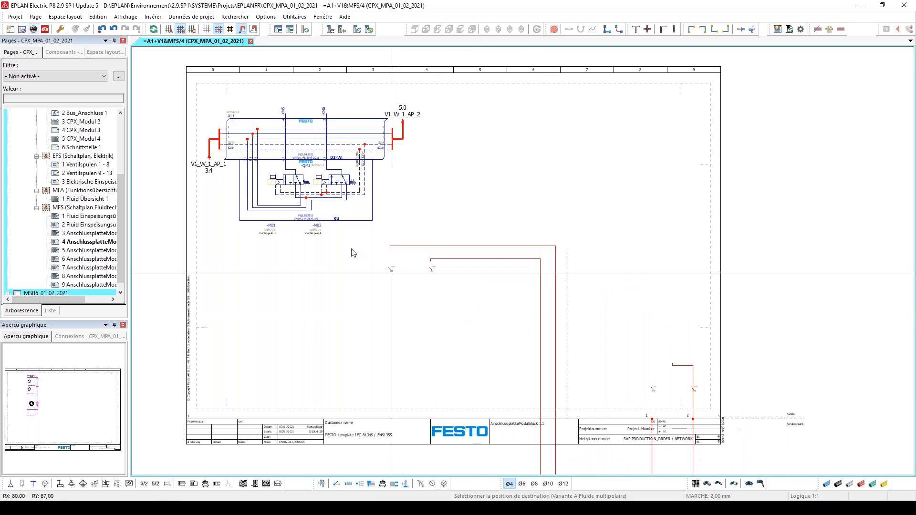
scroll(382, 212, "down", 2)
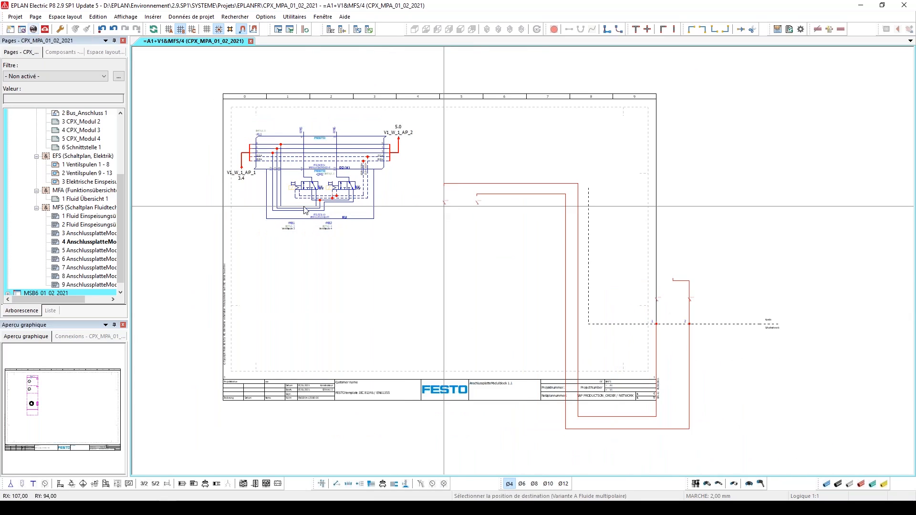
left_click(304, 126)
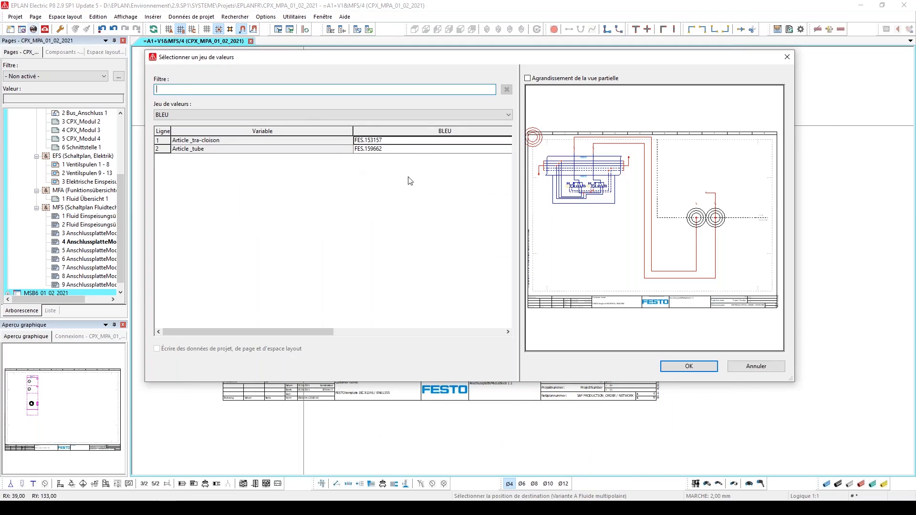
left_click(285, 114)
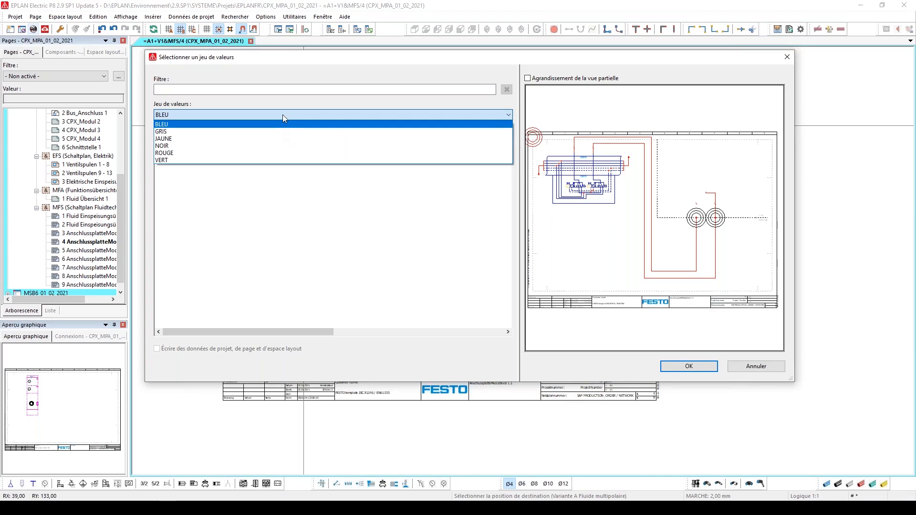
left_click(286, 146)
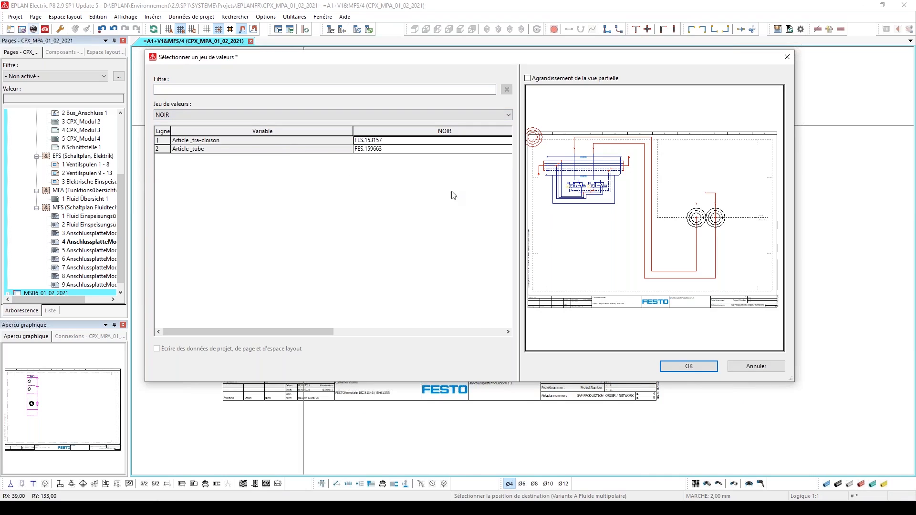
left_click(688, 366)
left_click(648, 229)
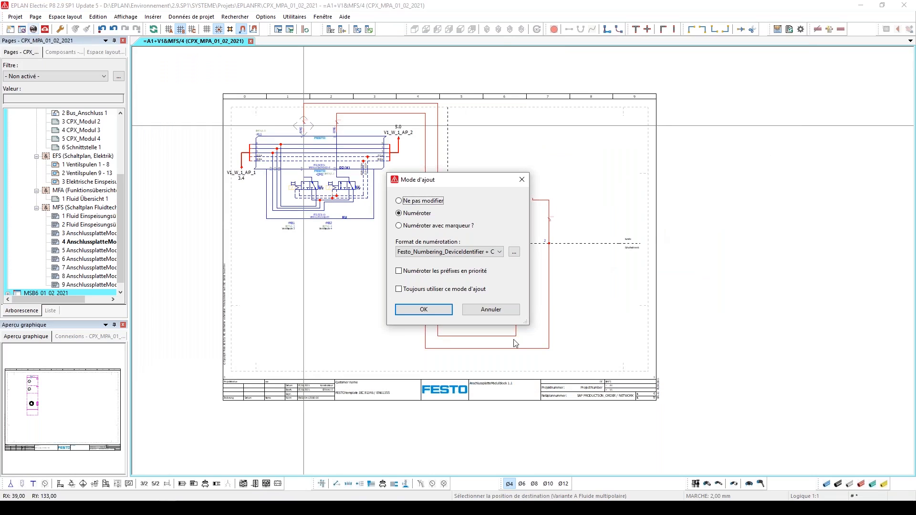
left_click(424, 310)
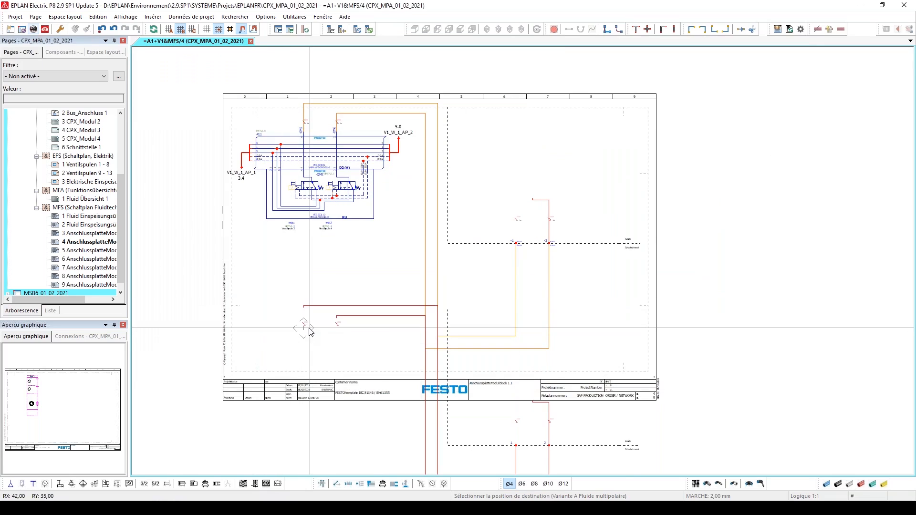
key("Escape")
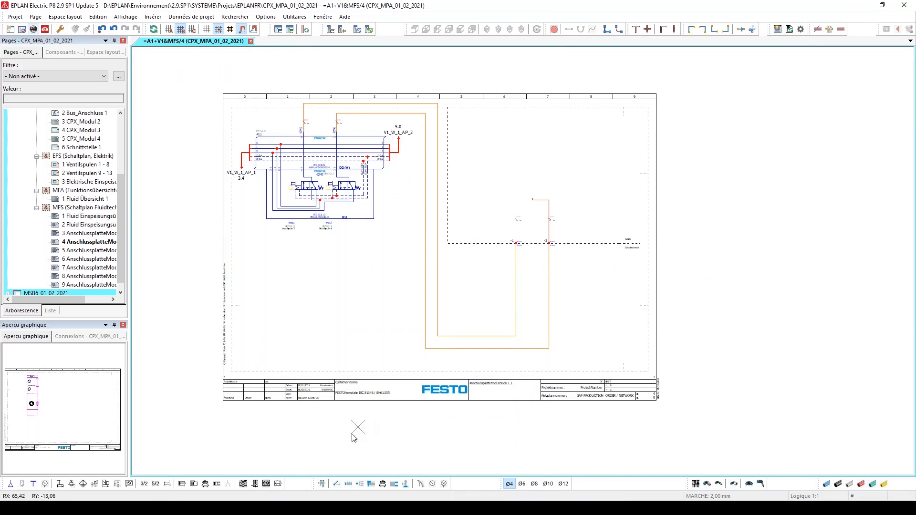
Insert the vérin macro, variant B, at the open tube ends with a GRLA flow control value set and the Numéroter mode
left_click(360, 483)
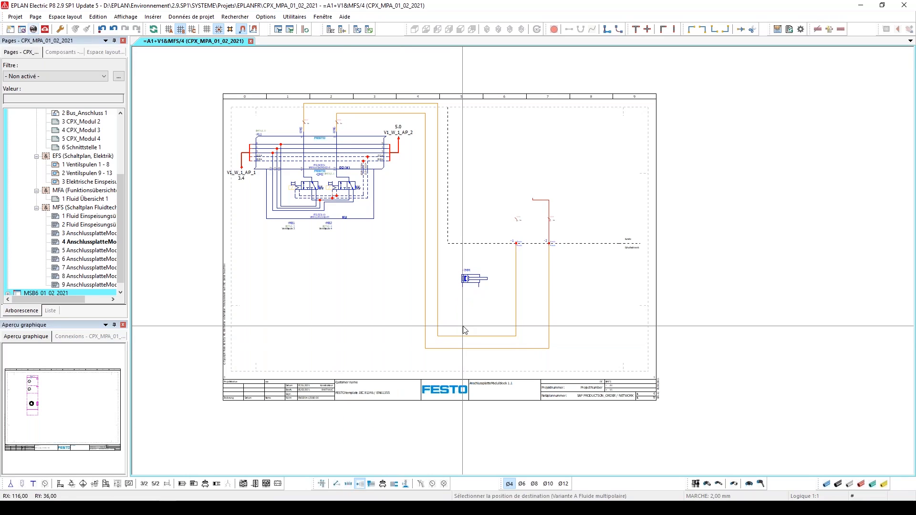
left_click(516, 178)
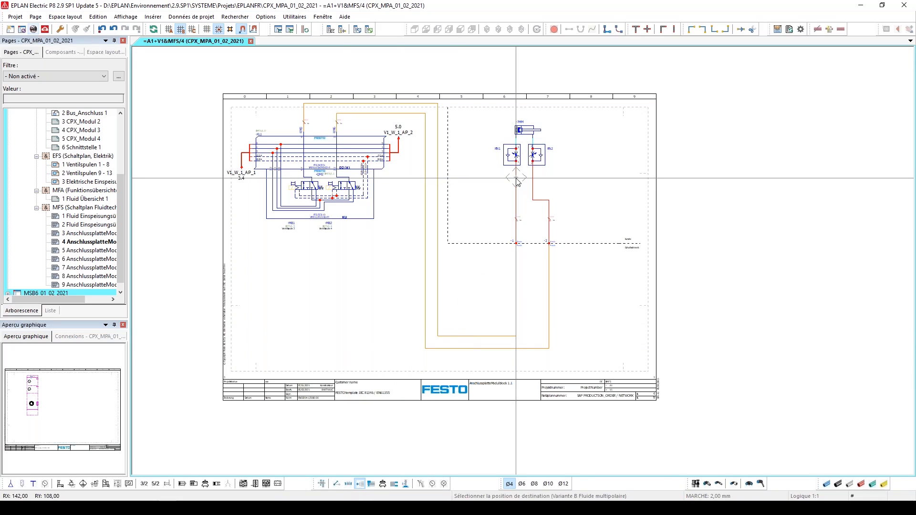
left_click(518, 182)
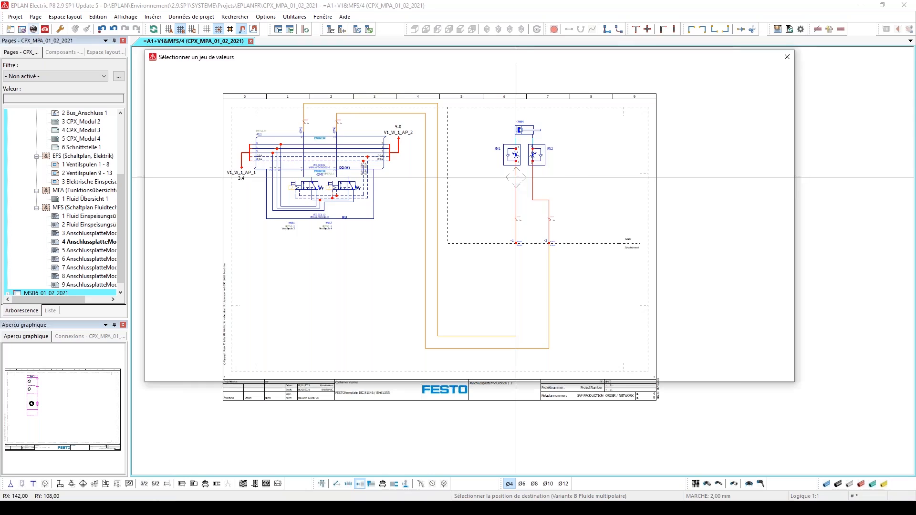
left_click(438, 114)
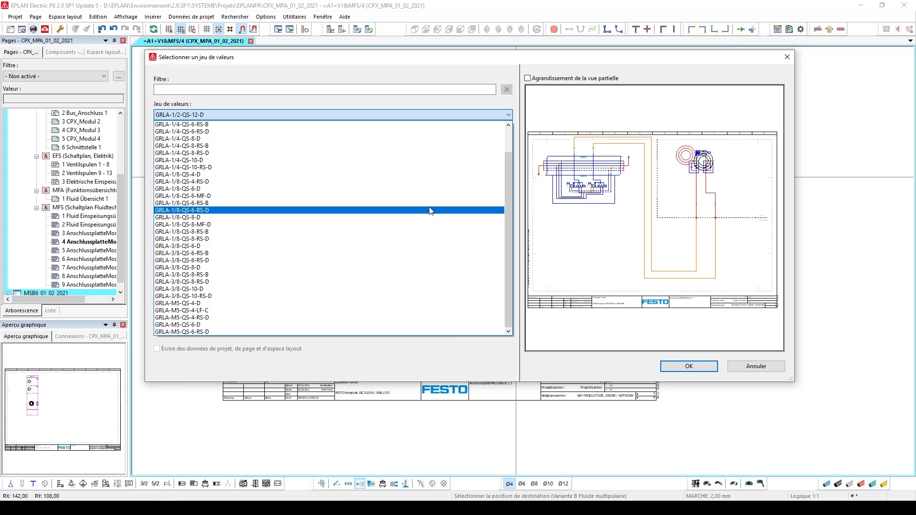
left_click(405, 177)
left_click(689, 366)
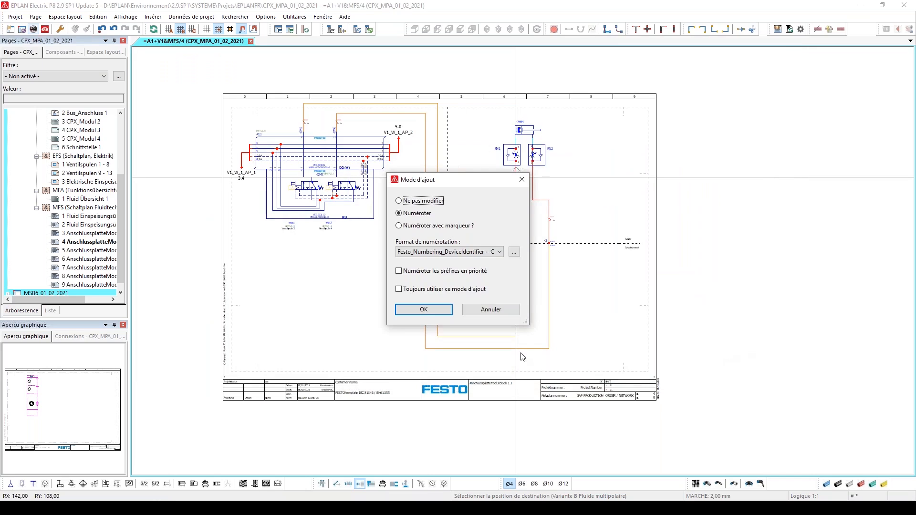
left_click(424, 309)
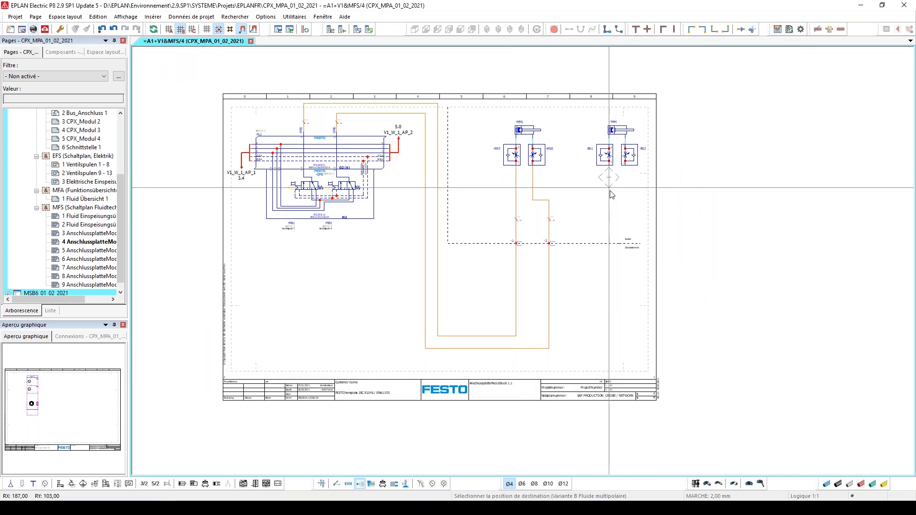
key("Escape")
Open the article selection for cylinder -MM1, using Catalogue des produits Festo as the data source
scroll(527, 152, "up", 3)
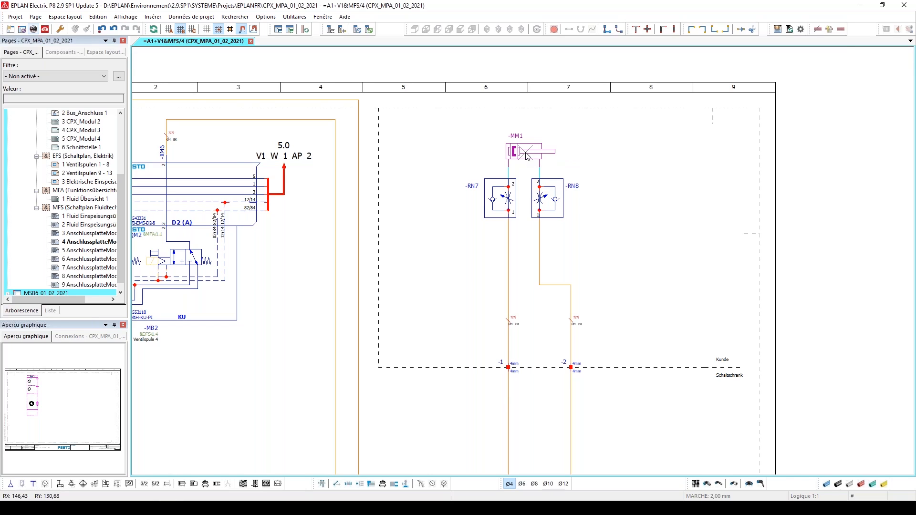
scroll(525, 153, "up", 2)
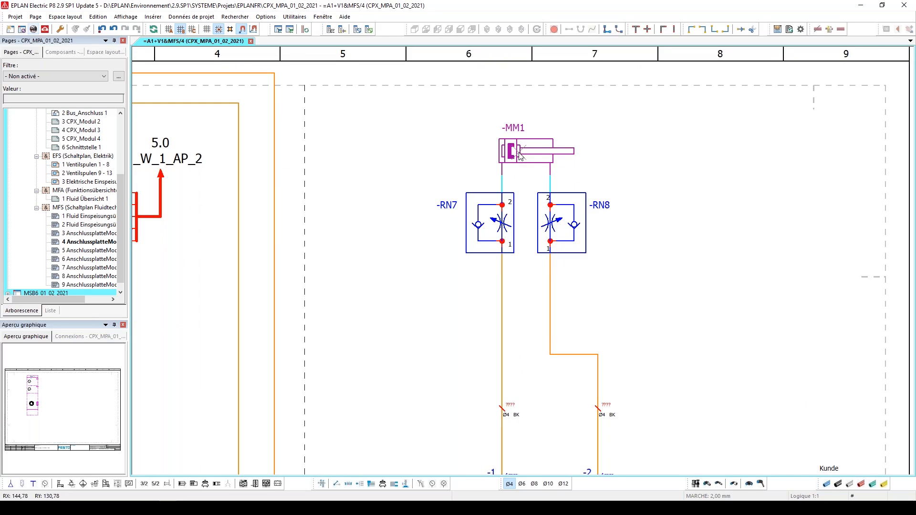
double_click(519, 155)
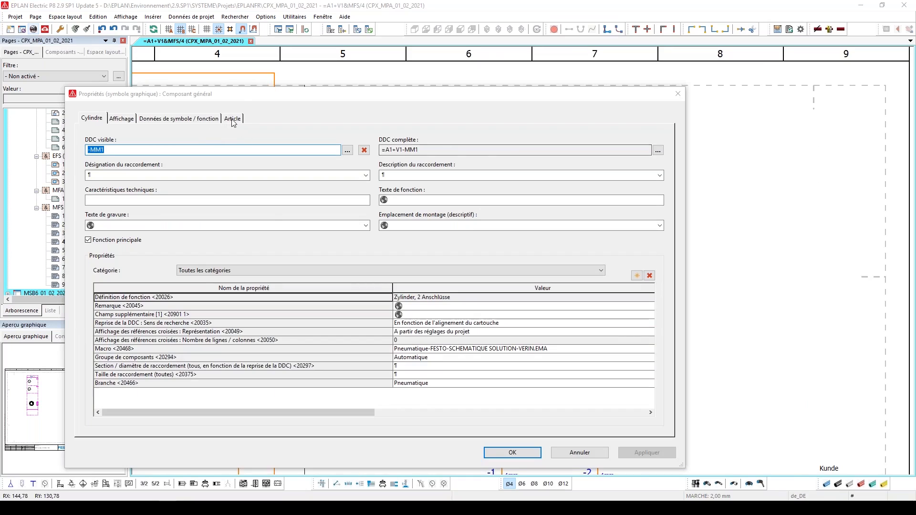
left_click(232, 119)
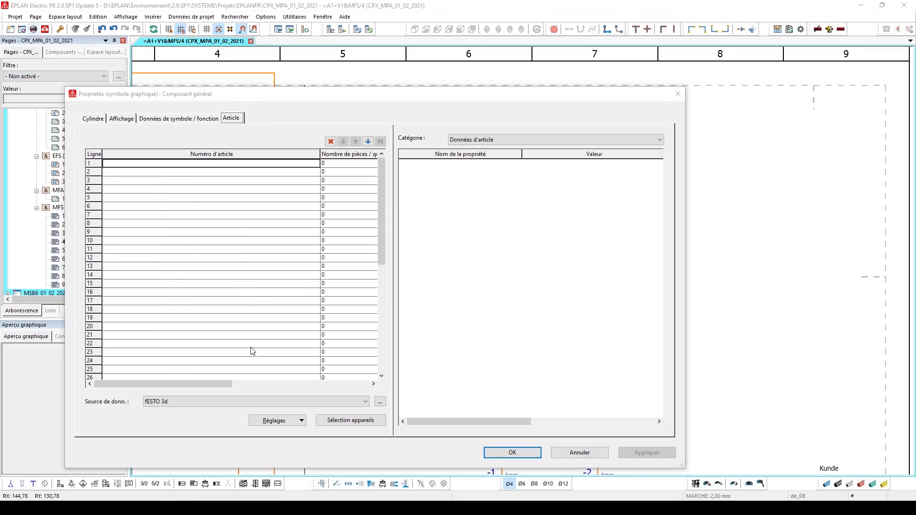
left_click(238, 402)
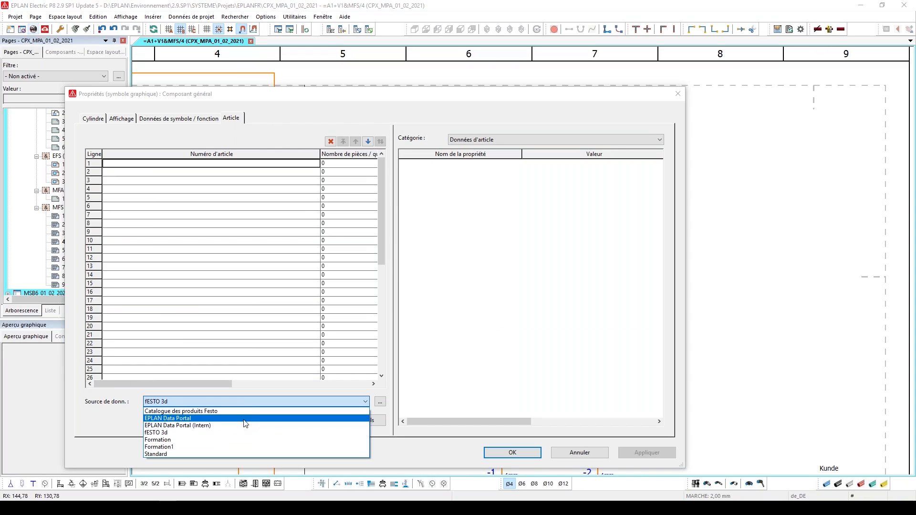
left_click(245, 413)
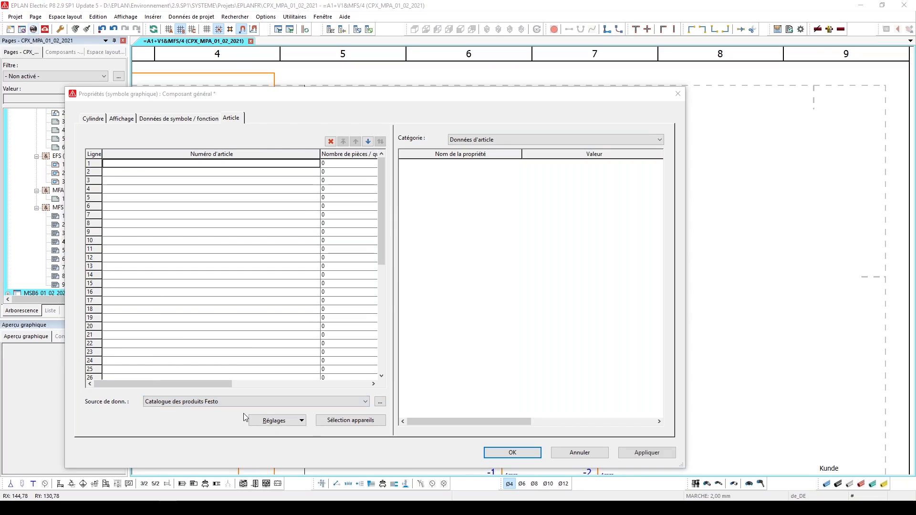
left_click(313, 165)
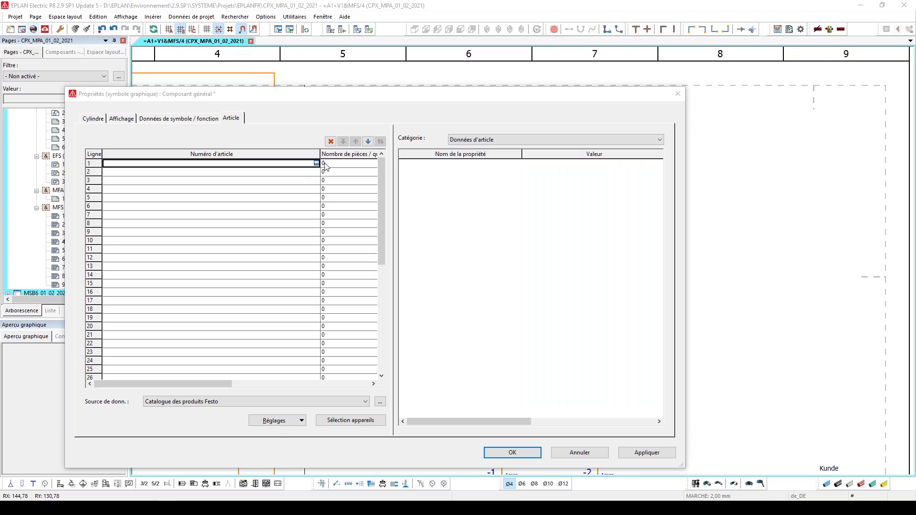
left_click(316, 163)
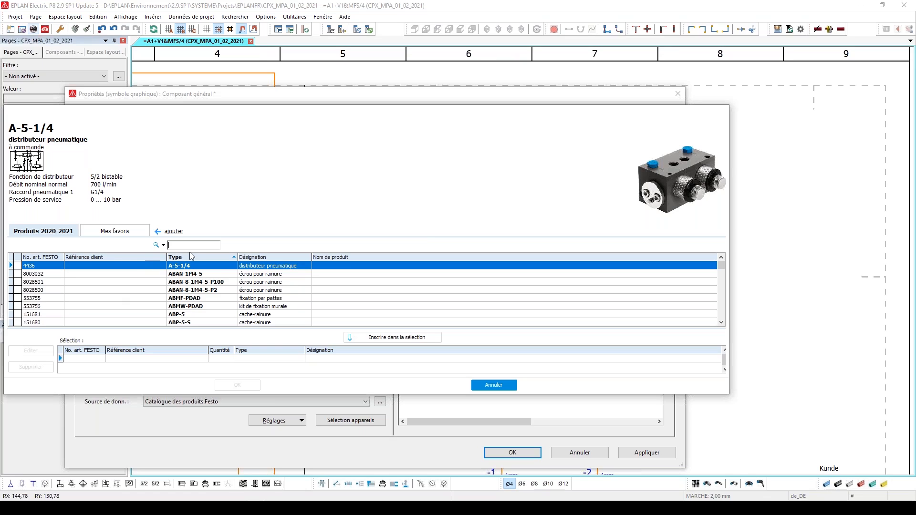
Find the ADN-16 compact cylinders in the Festo catalogue and assign one ADN-16-25-I-P-A to the first article row
type("ADN")
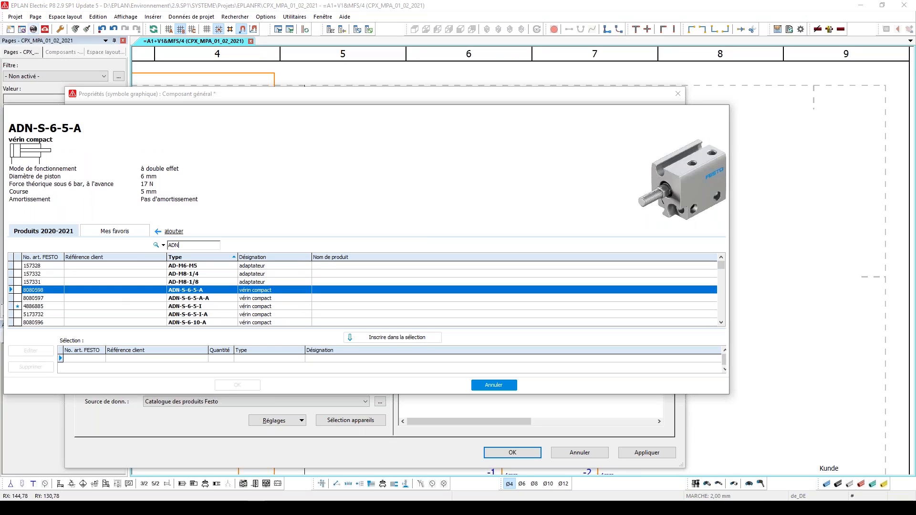
type("-16")
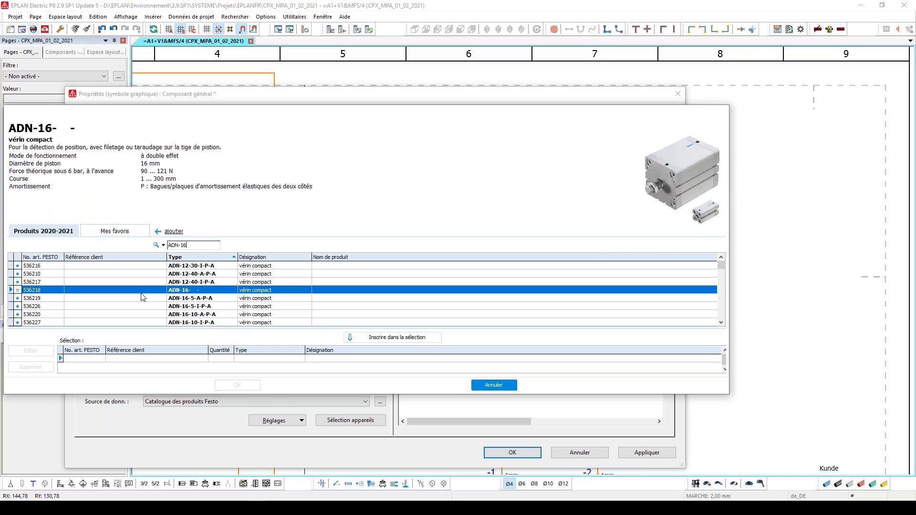
left_click(211, 314)
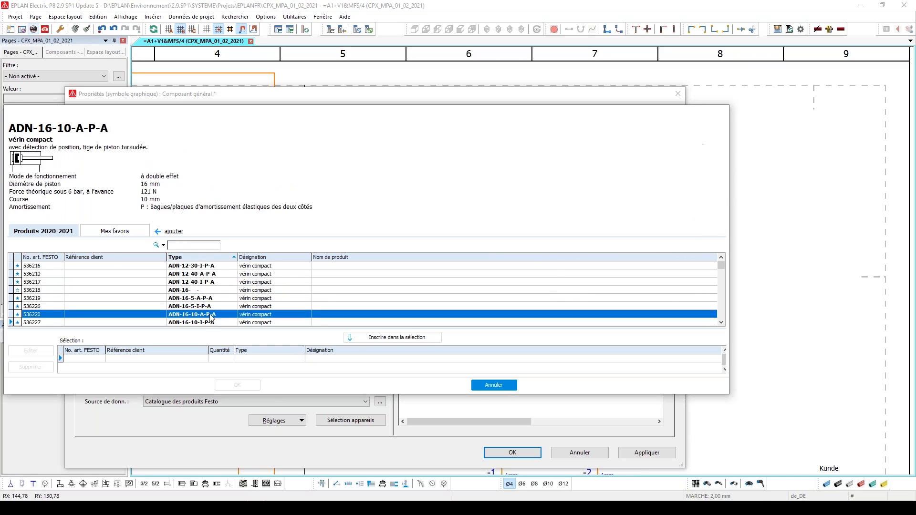
key("Down")
key("Down")
key("Down")
key("Down")
key("Down")
key("Down")
key("Down")
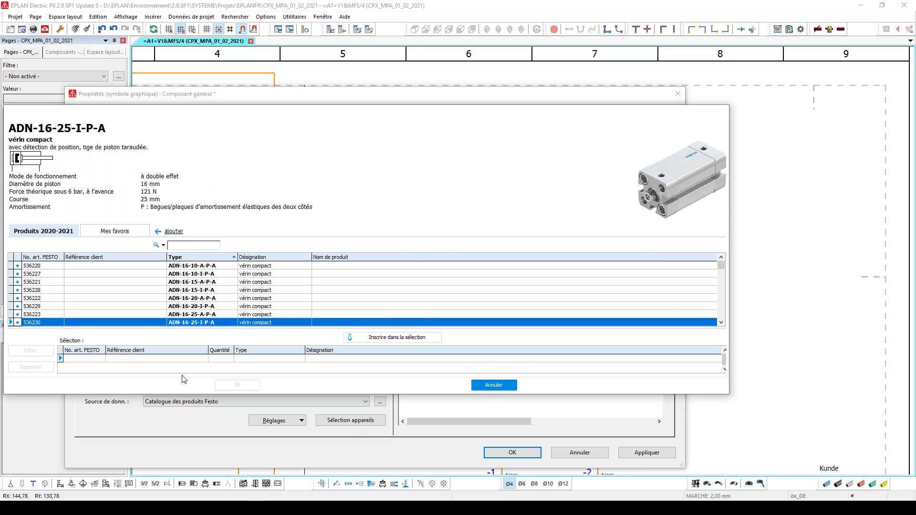
left_click(351, 339)
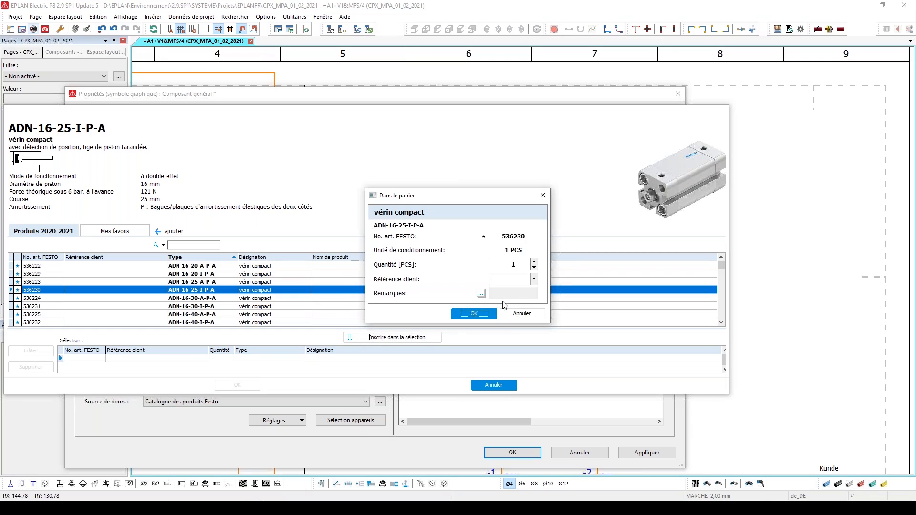
left_click(474, 315)
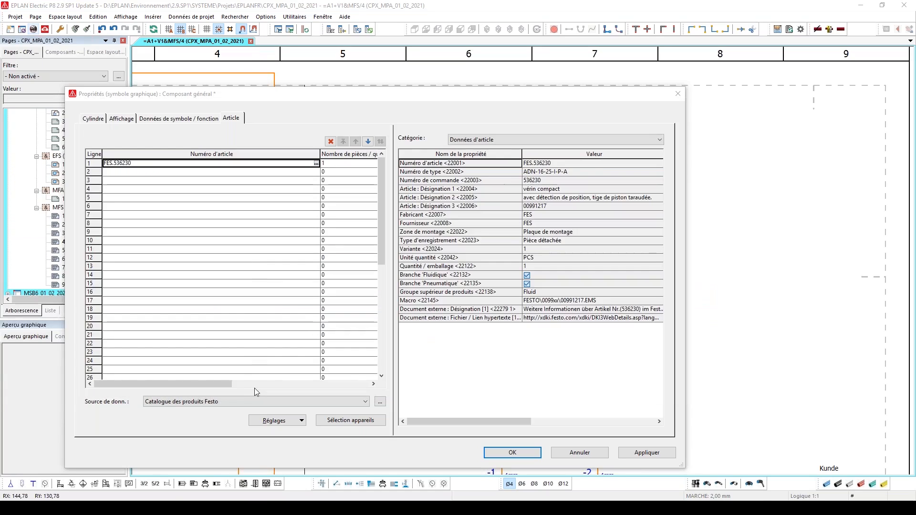
left_click(238, 386)
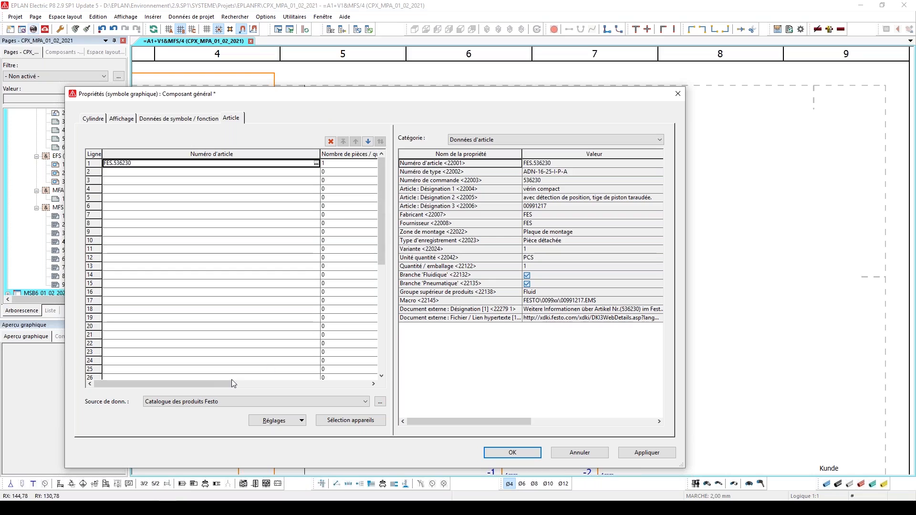
Set the article data source back to fESTO 3d and apply the cylinder's properties
left_click(223, 404)
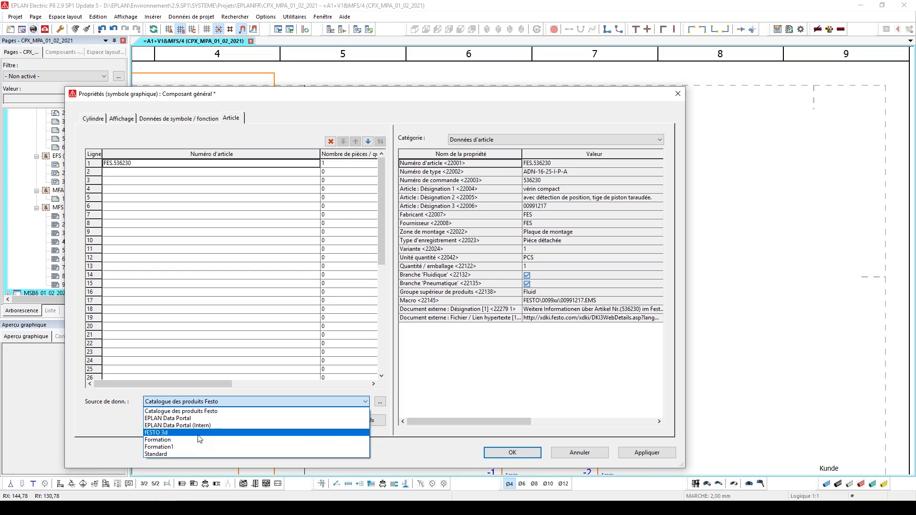
left_click(198, 433)
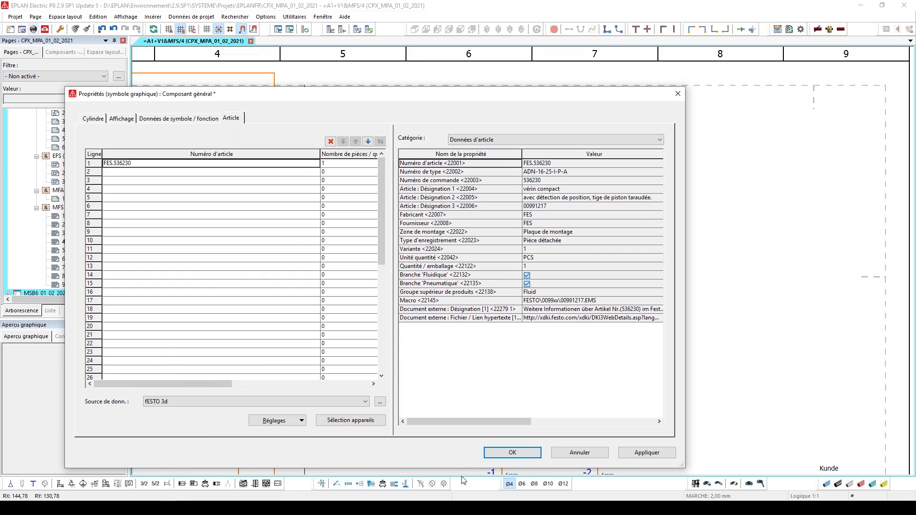
left_click(513, 452)
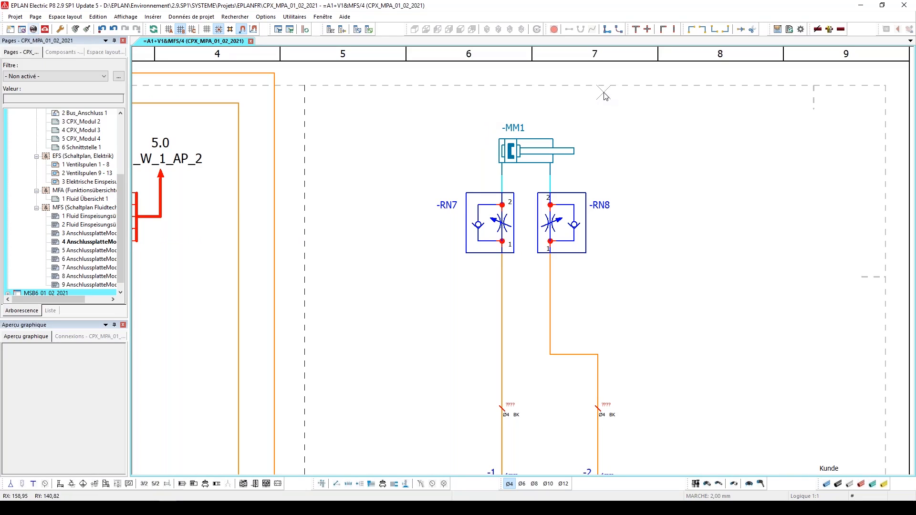
Check the completed MFS page 4 schematic and go through the fluid pages up to MFS page 6
scroll(688, 159, "down", 3)
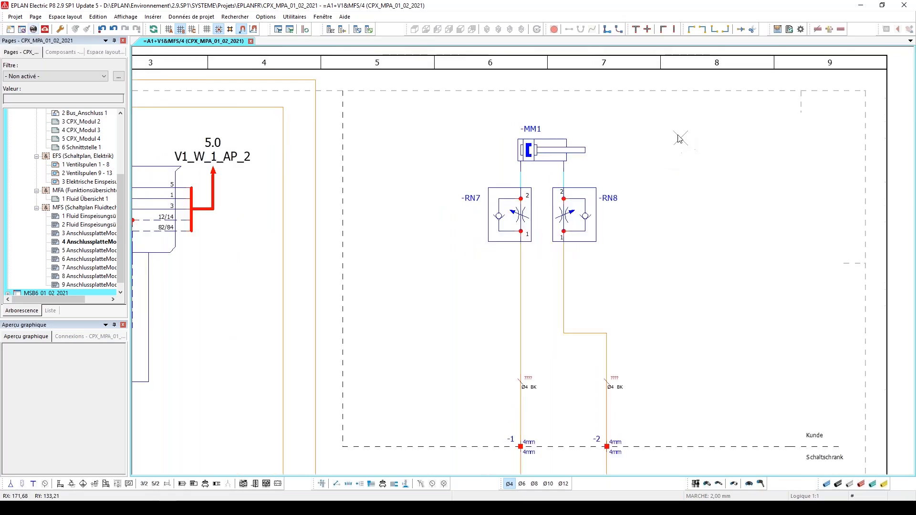
scroll(605, 184, "down", 1)
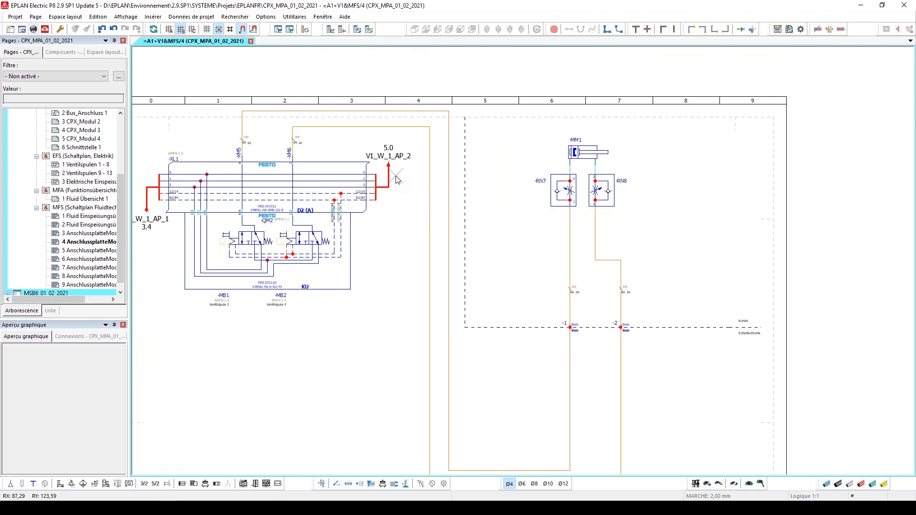
scroll(488, 248, "down", 1)
key("Page_Down")
key("Page_Down")
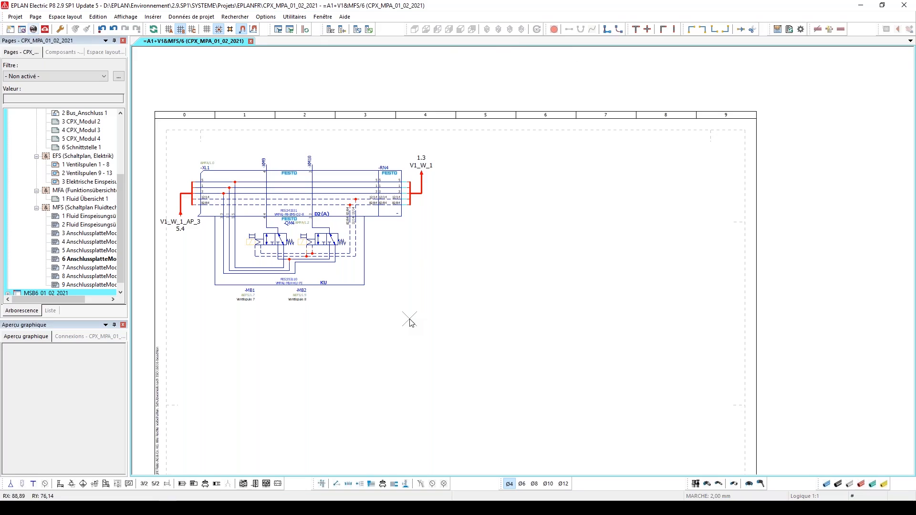
Expand the MSB6_01_02_2021 project and review its ELU cabinet layout, EFS electrical pages and MFS fluid schematic
scroll(42, 210, "down", 1)
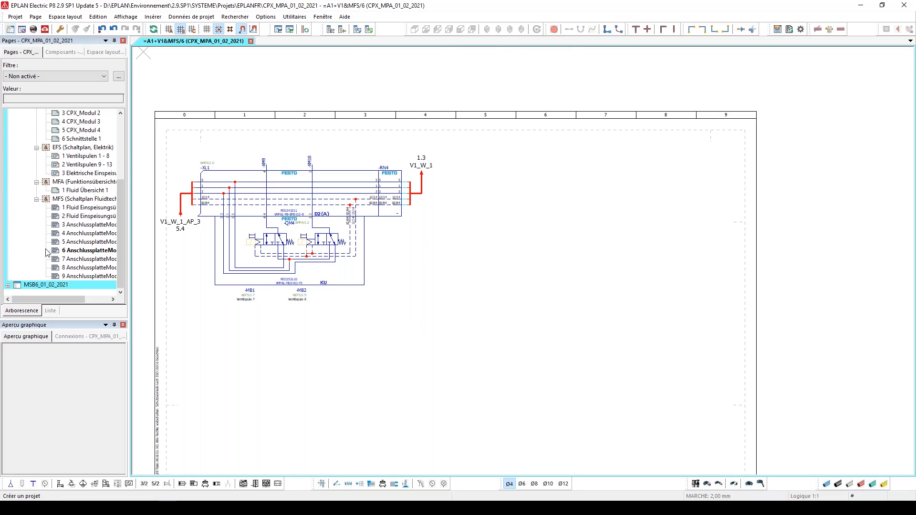
double_click(46, 286)
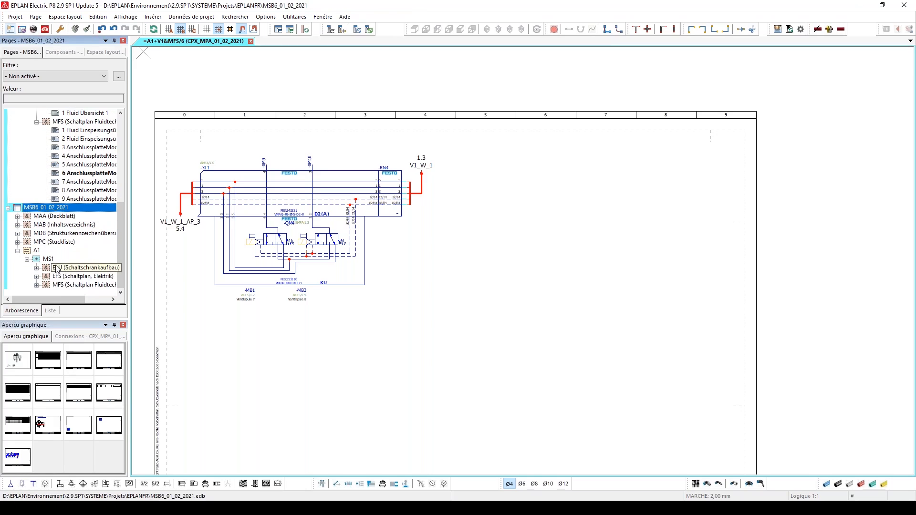
double_click(65, 276)
left_click(66, 276)
double_click(66, 275)
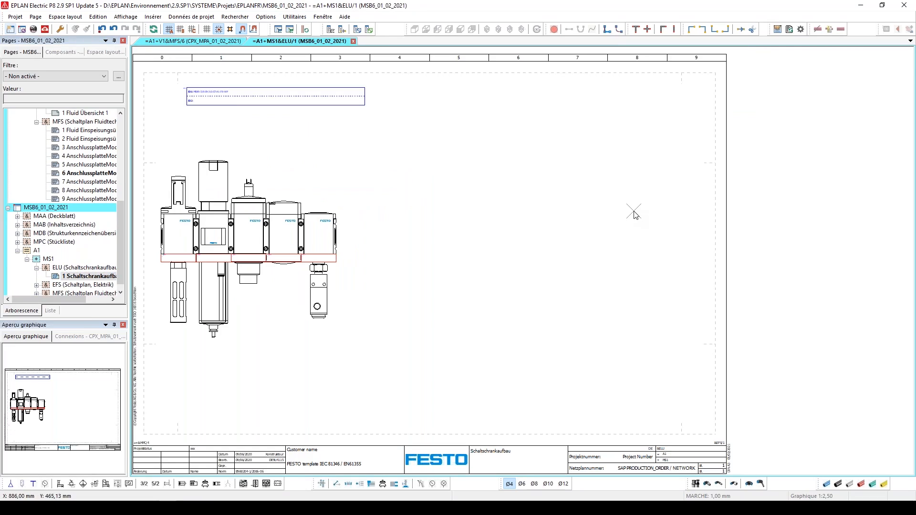
key("Page_Down")
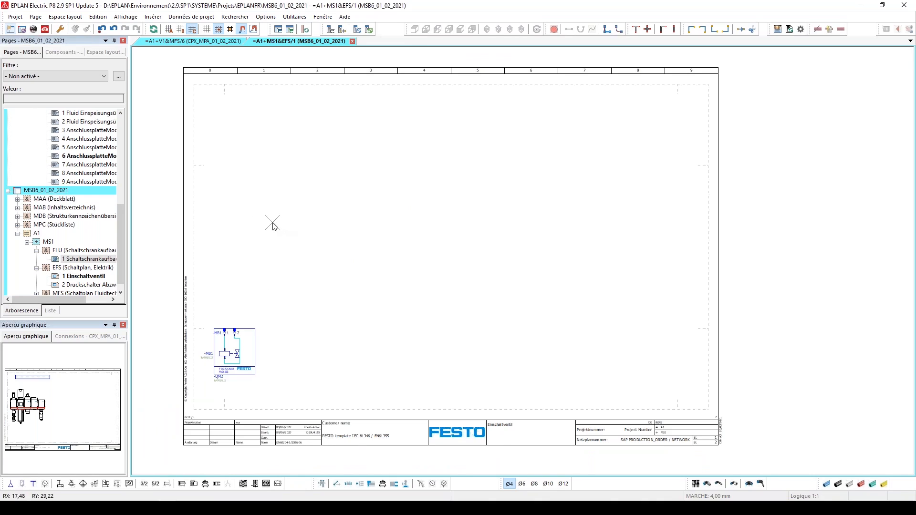
key("Page_Down")
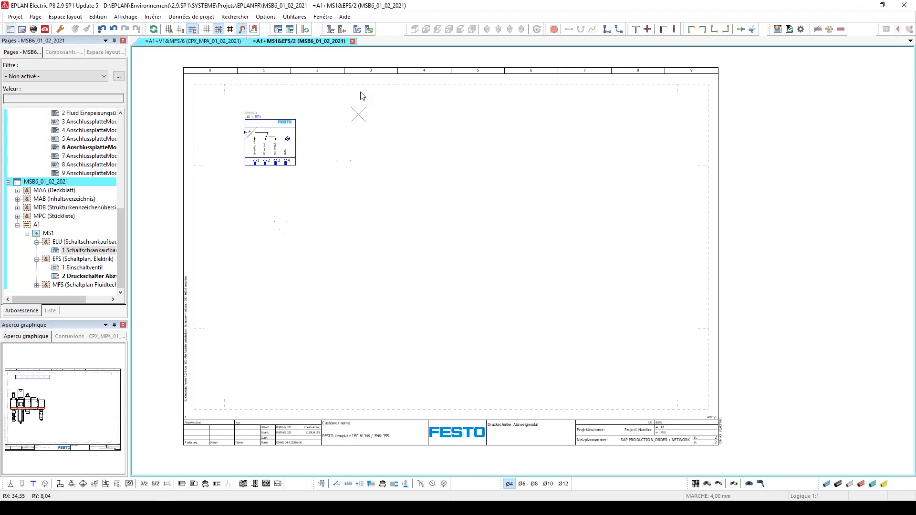
key("Page_Down")
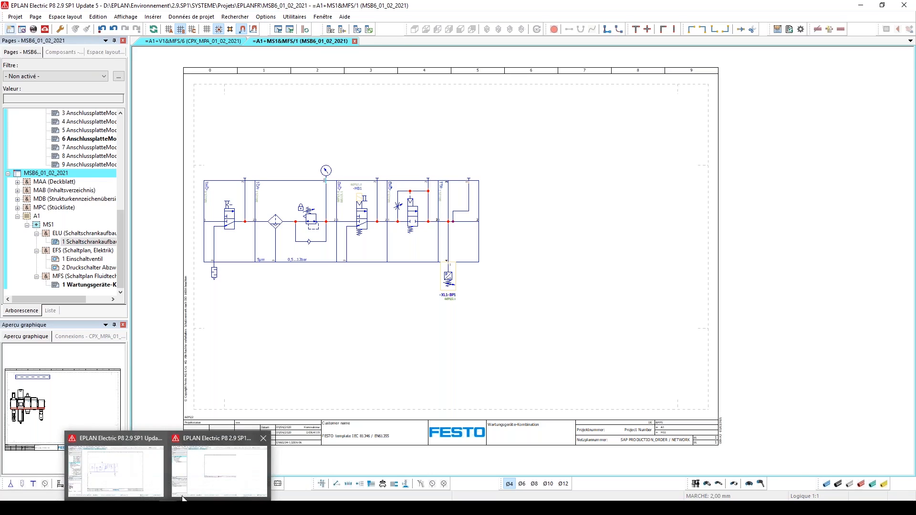
Switch to the EPLAN window with the WEBINAIRE EPLAN & FESTO project and expand PROJET (Fluid) down to A2 (Armoire de commande)
mouse_move(200, 488)
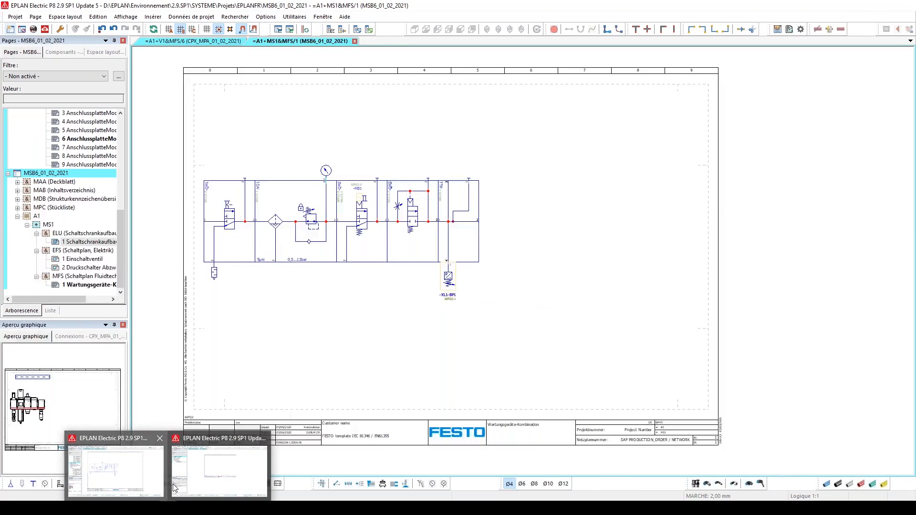
left_click(173, 484)
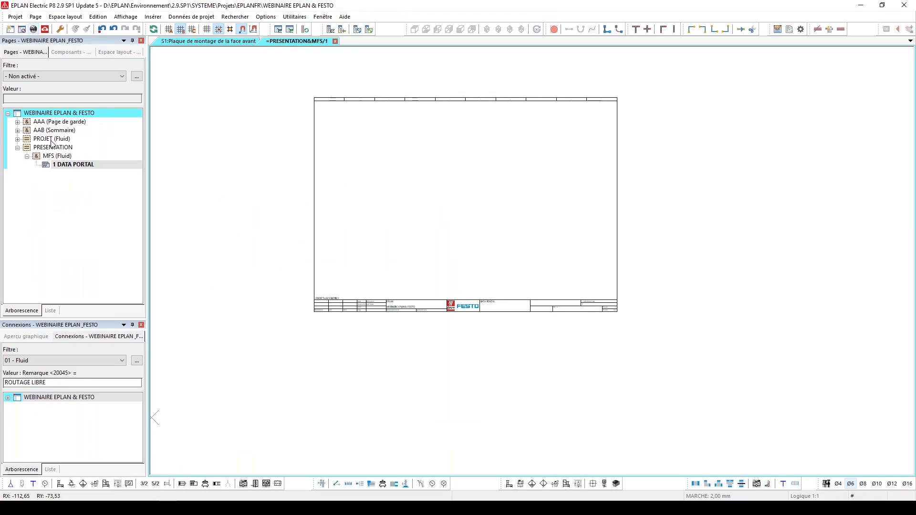
left_click(17, 139)
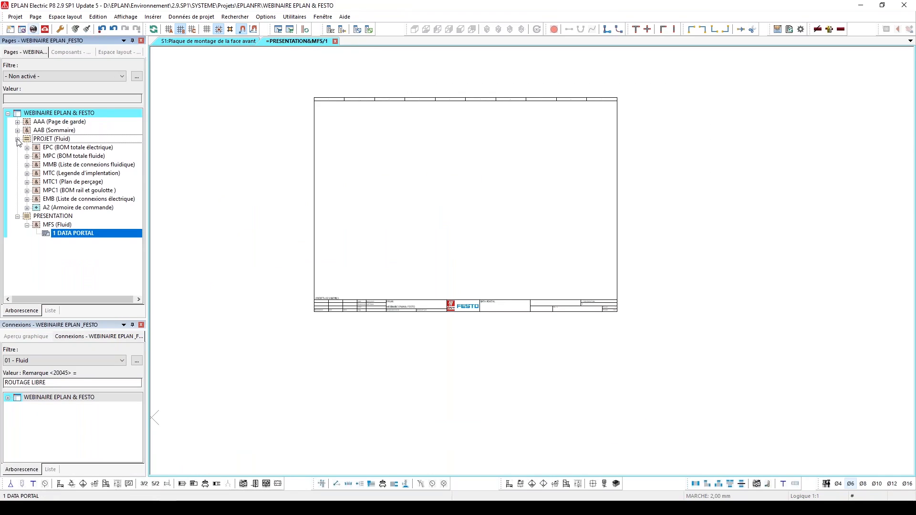
left_click(31, 208)
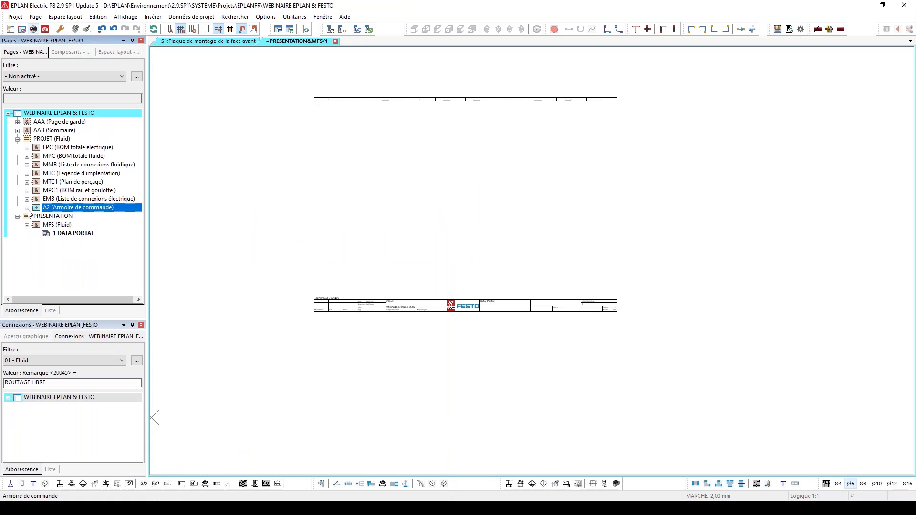
left_click(27, 208)
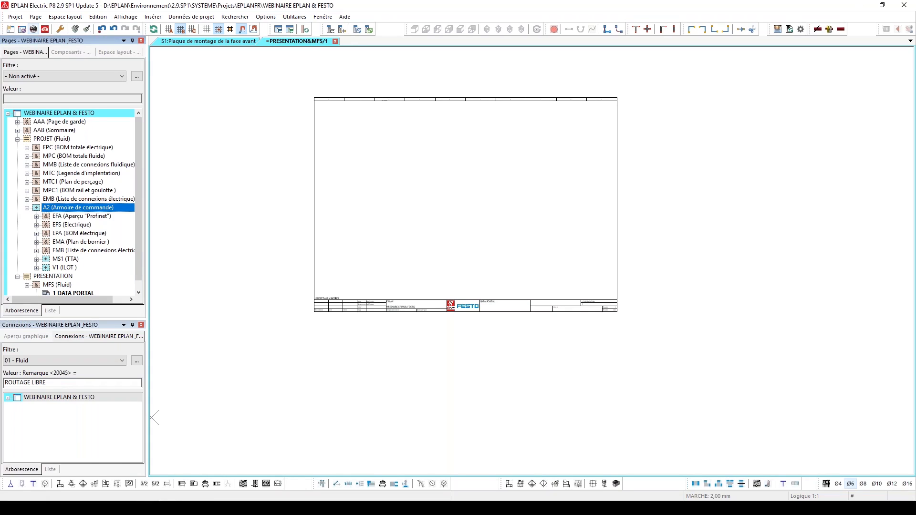
Return to the EPLAN window with the MSB6 and CPX_MPA projects and examine the CPX_MPA_01_02_2021 page structure
mouse_move(168, 508)
left_click(202, 488)
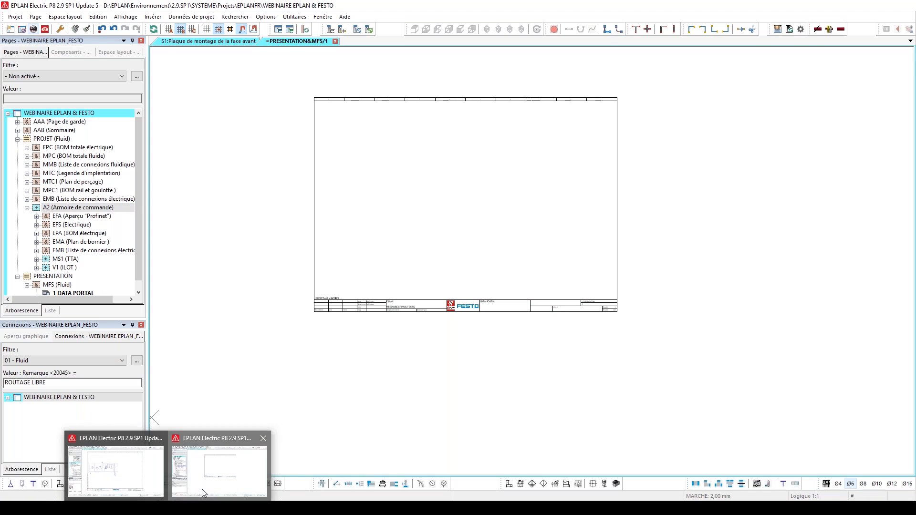
left_click(156, 485)
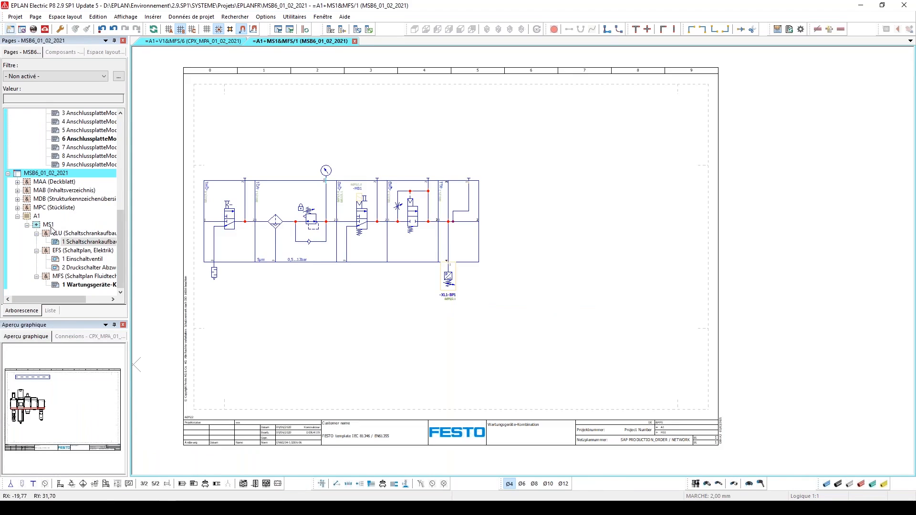
scroll(56, 220, "up", 1)
scroll(56, 221, "up", 5)
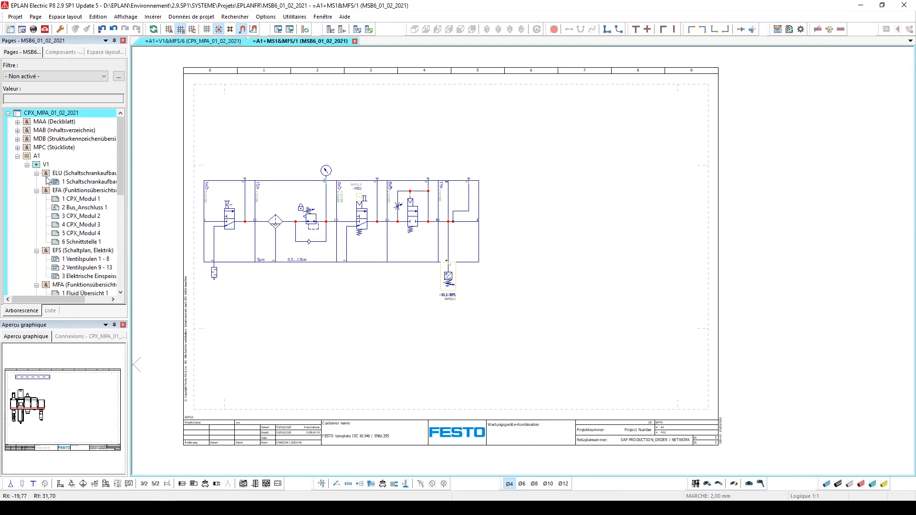
Switch to the WEBINAIRE EPLAN & FESTO project, expand MS1 (TTA) under A2, and view EFS page 1 with the pressure switch and sensors
left_click(870, 9)
scroll(109, 245, "down", 1)
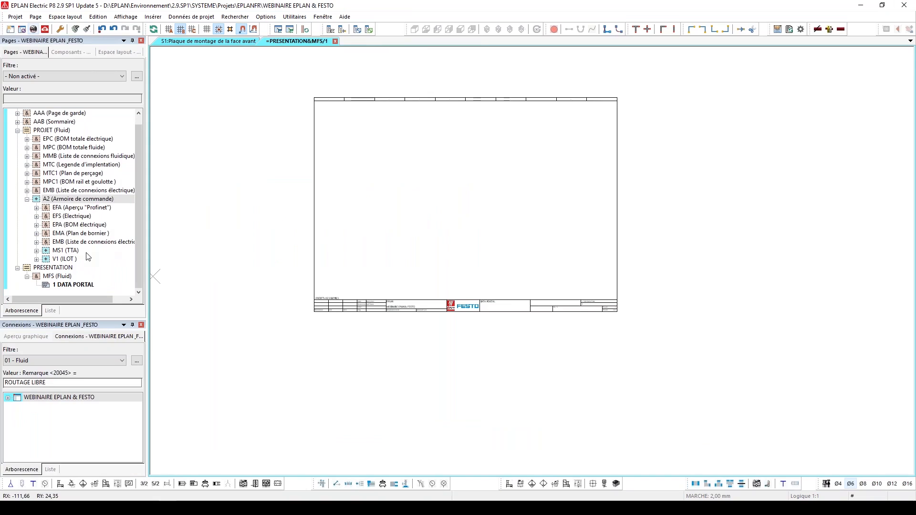
double_click(72, 250)
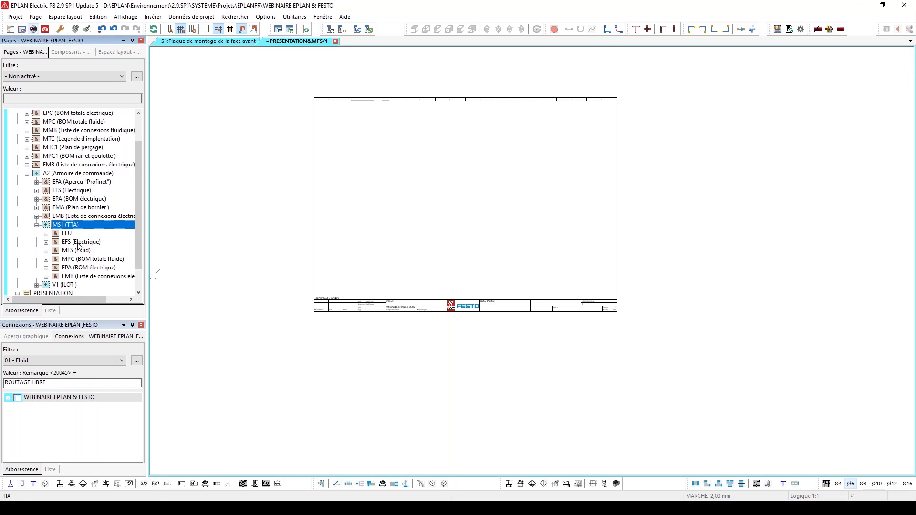
double_click(79, 242)
double_click(80, 250)
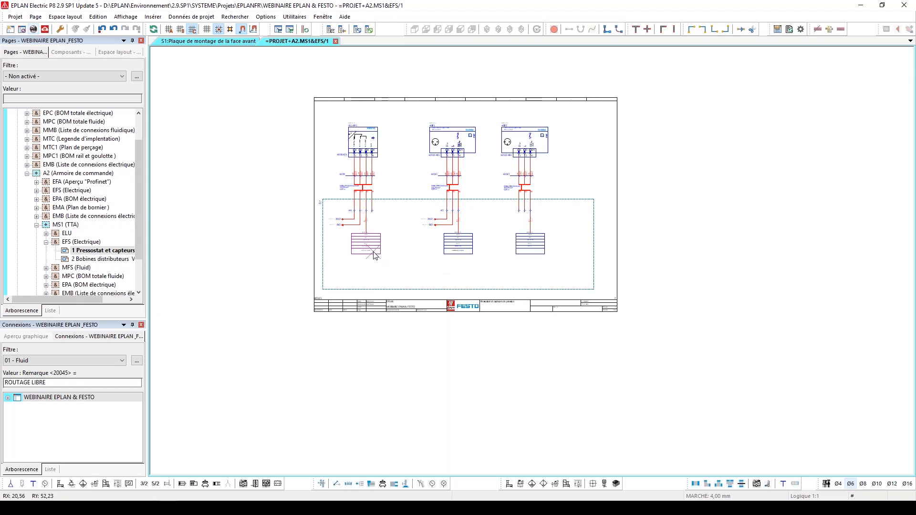
scroll(91, 266, "down", 2)
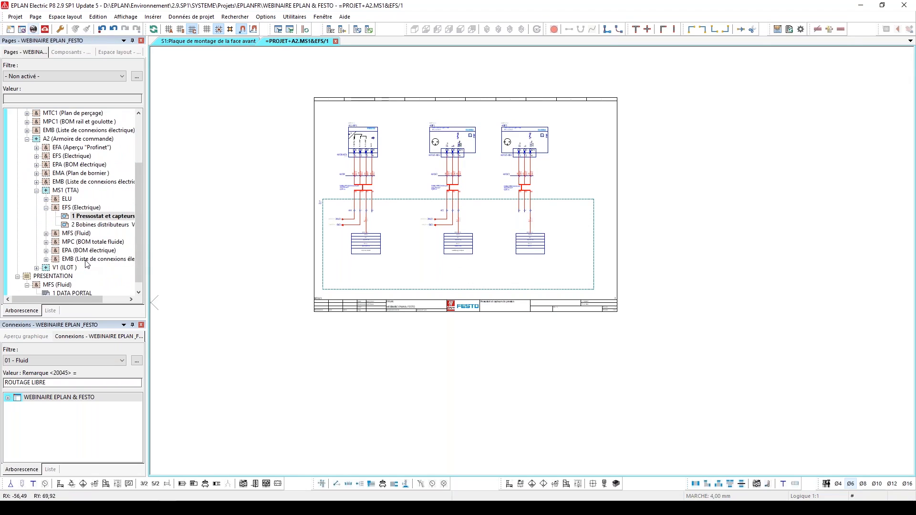
Expand V1 (ILOT) and review EFS pages 1 and 3 plus the first pneumatic supply page under MFS
double_click(67, 268)
left_click(77, 259)
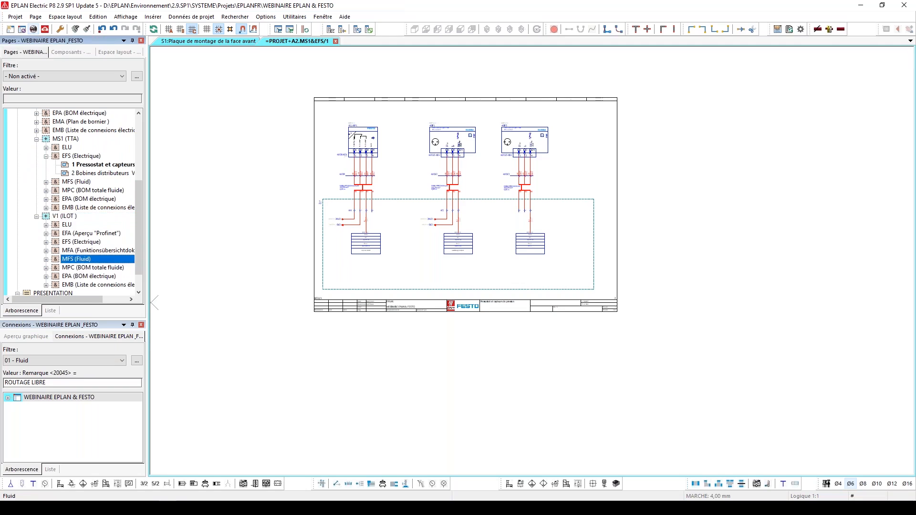
double_click(79, 259)
double_click(78, 191)
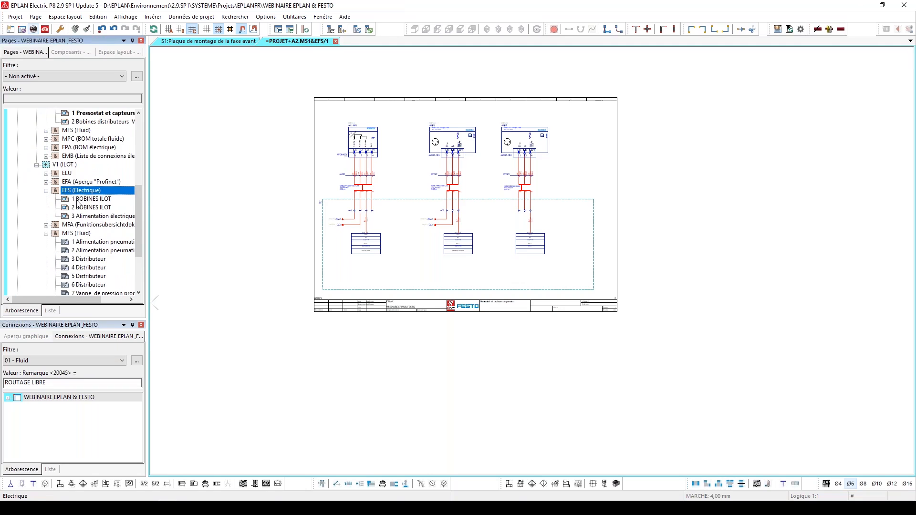
left_click(81, 199)
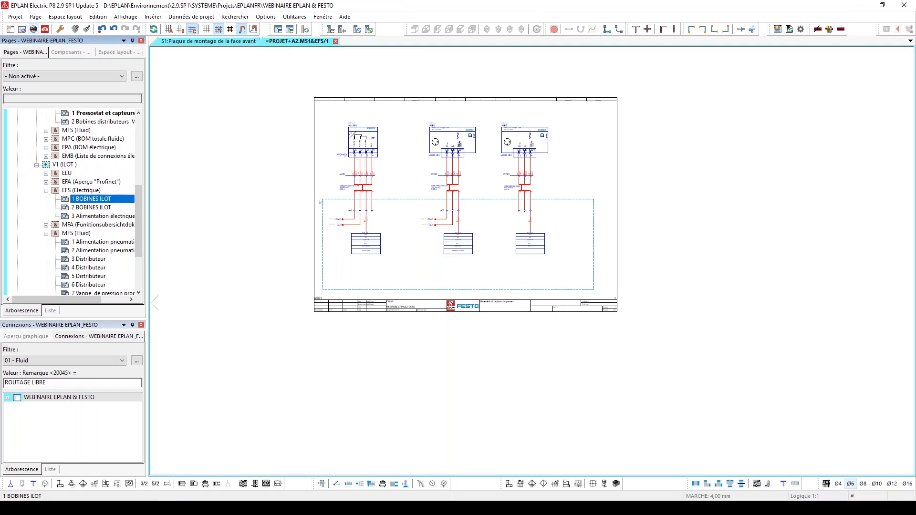
left_click(97, 217)
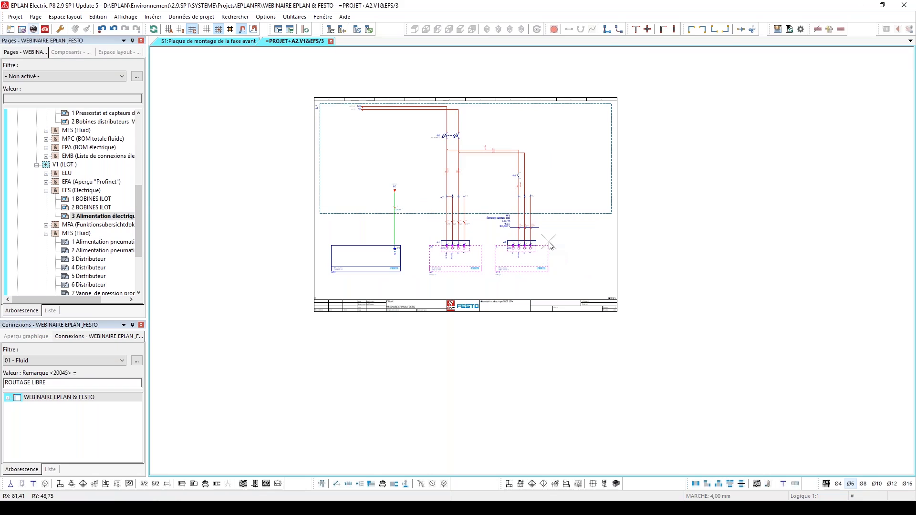
left_click(107, 242)
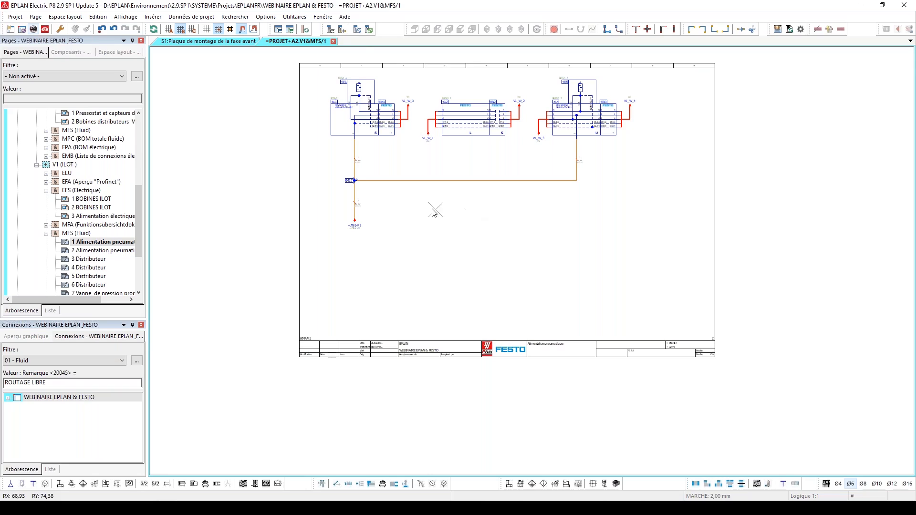
Show the 3D layout of the front mounting panel and inspect the whole enclosure from different angles
left_click(223, 42)
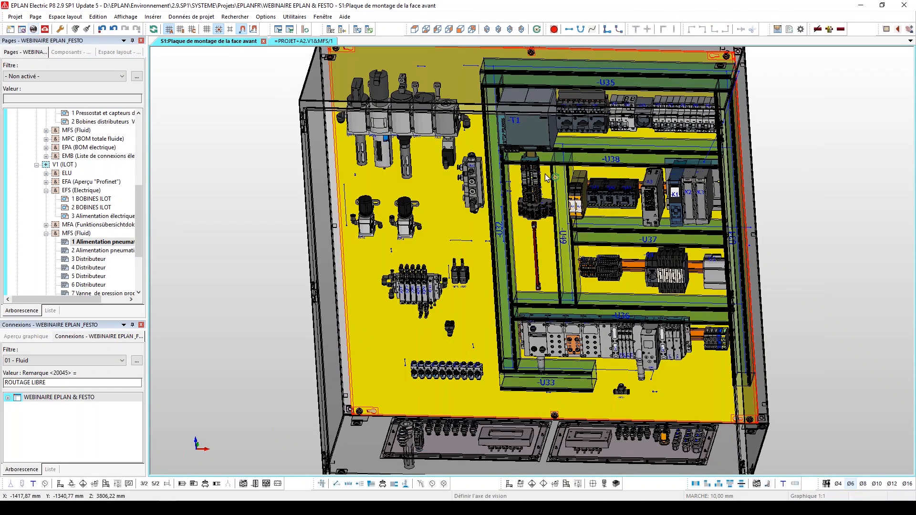
left_click(537, 29)
left_click_drag(614, 410, 707, 444)
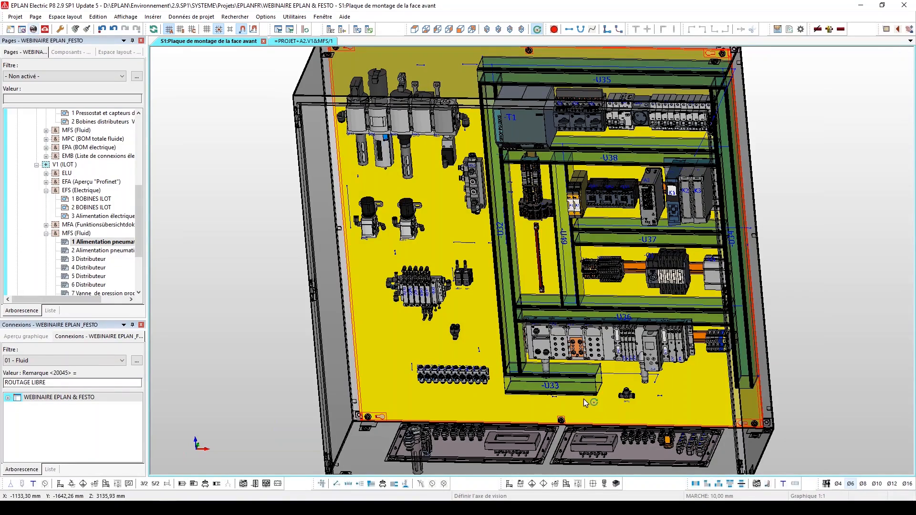
scroll(539, 235, "down", 2)
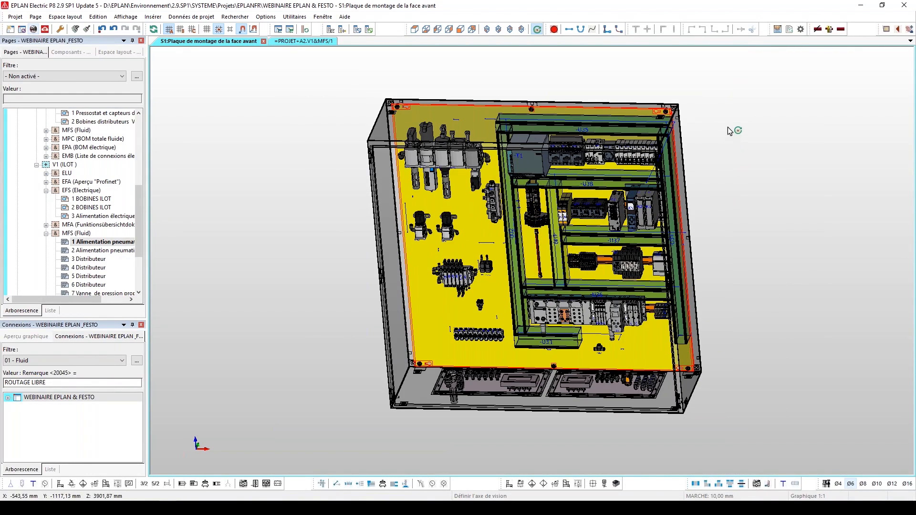
left_click_drag(728, 126, 729, 145)
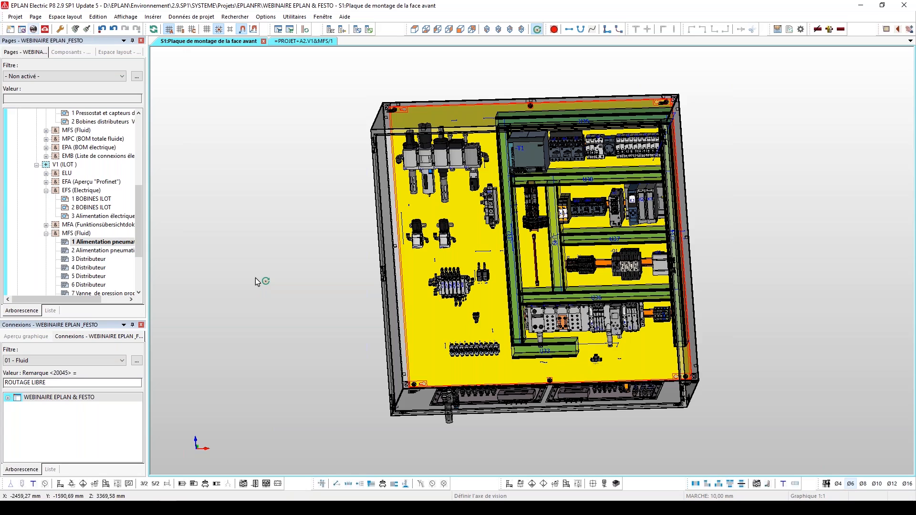
Filter the project connections by 01 - Electrotechnique and route them all in the layout space
left_click(55, 362)
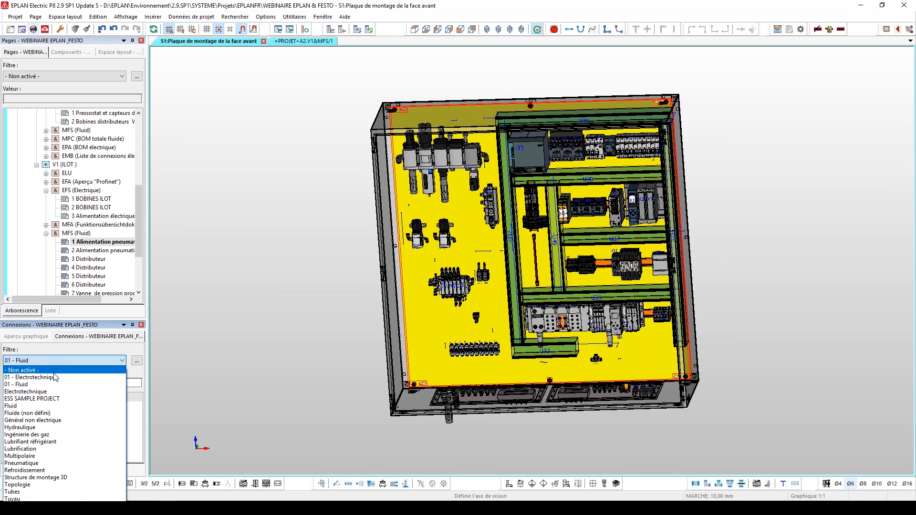
left_click(55, 377)
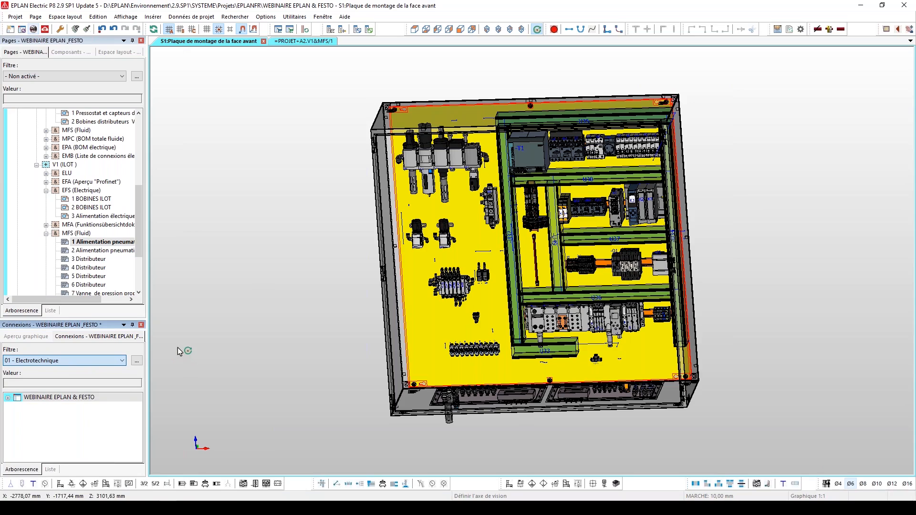
left_click(59, 398)
right_click(59, 399)
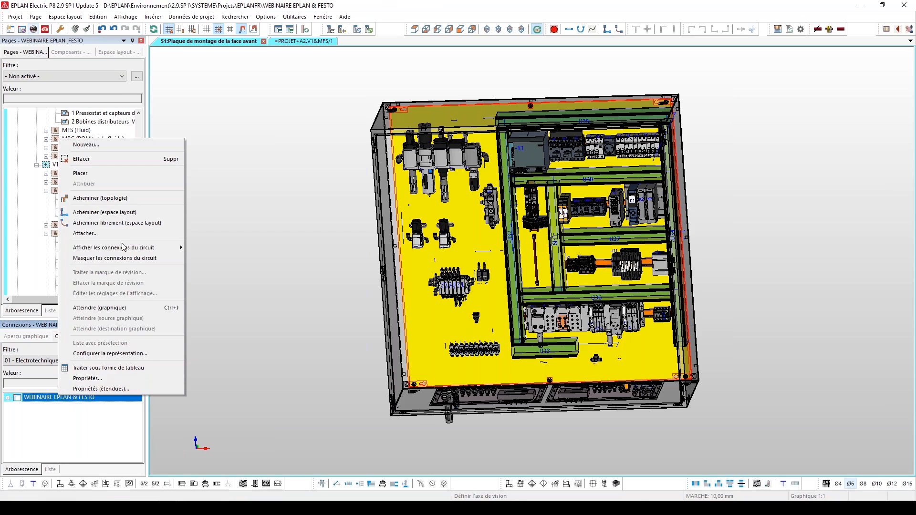
left_click(121, 214)
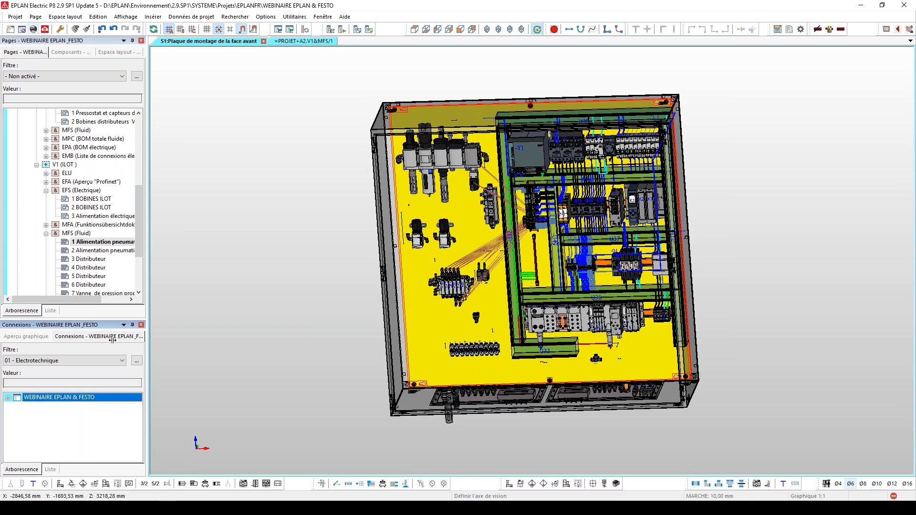
Filter the project connections by 01 - Fluid and route them freely in the layout space, outside the routing path network
left_click(114, 361)
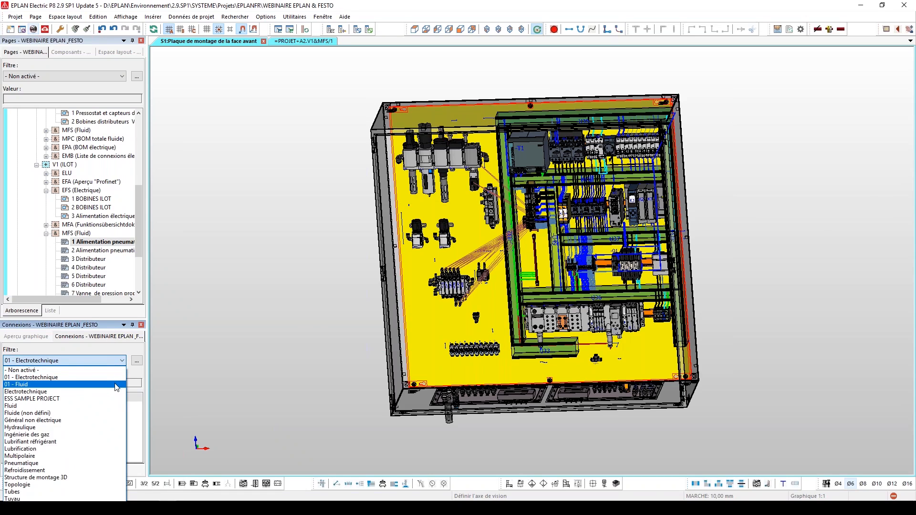
left_click(114, 384)
right_click(101, 398)
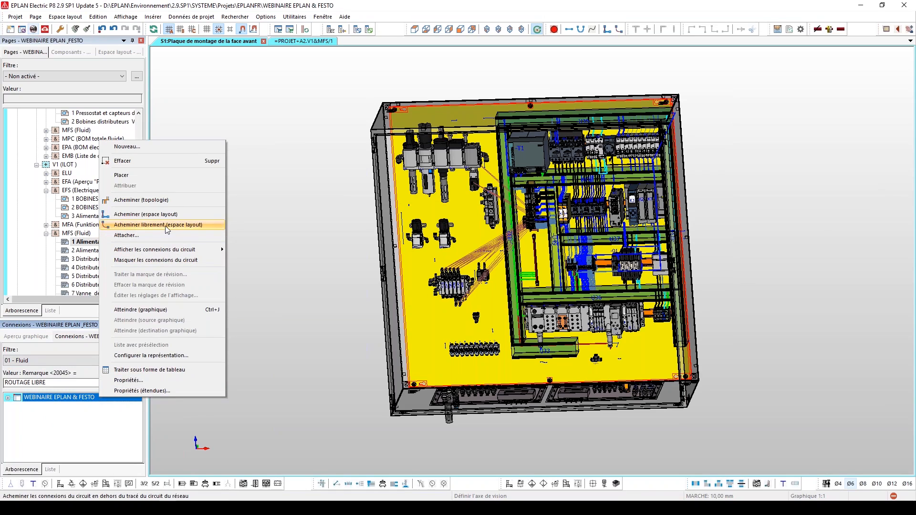
left_click(165, 225)
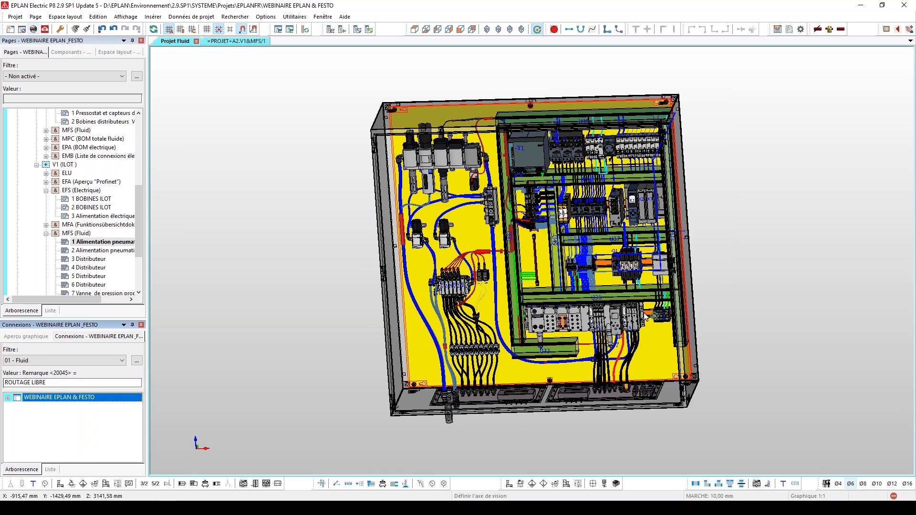
Examine the routed wires and pneumatic hoses around the valve terminals in the 3D enclosure
scroll(505, 348, "up", 2)
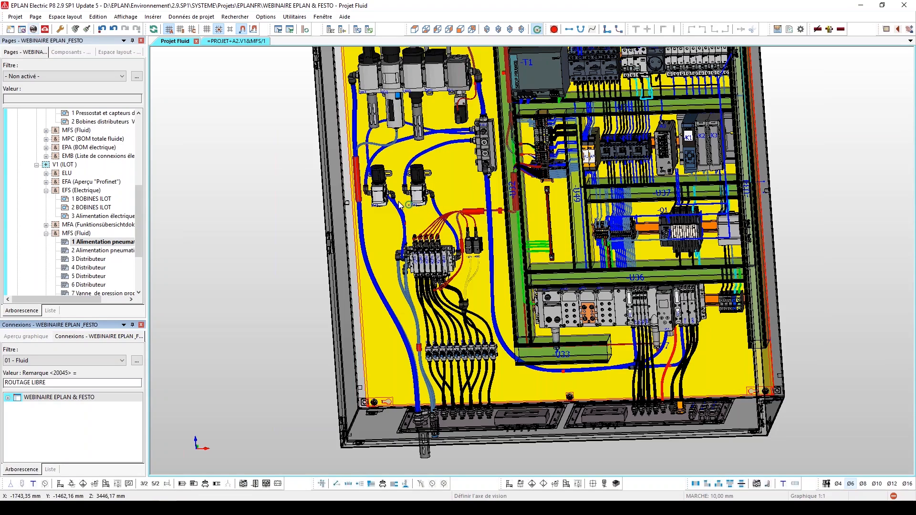
left_click_drag(398, 202, 474, 204)
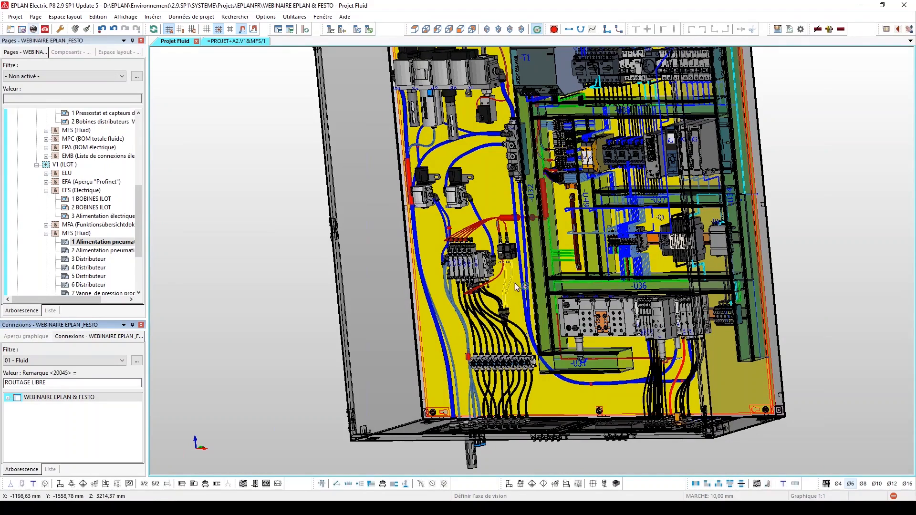
scroll(493, 116, "down", 1)
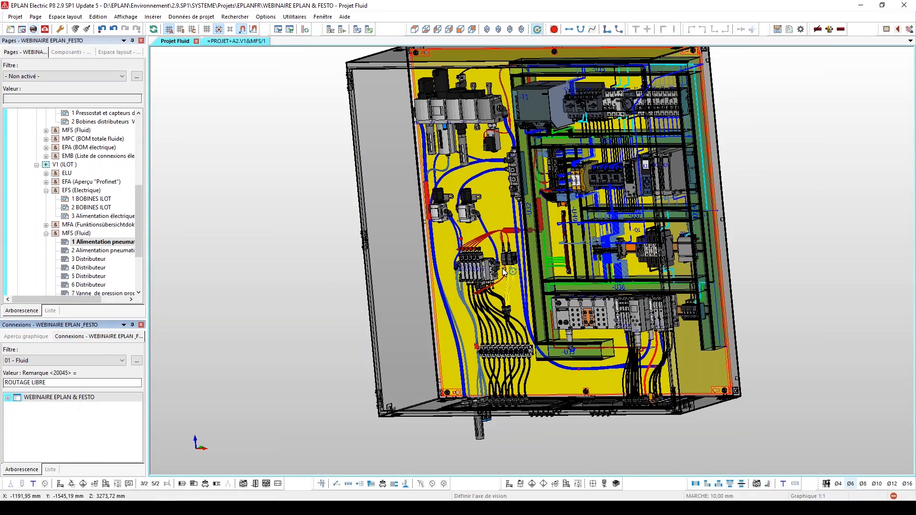
scroll(504, 271, "up", 3)
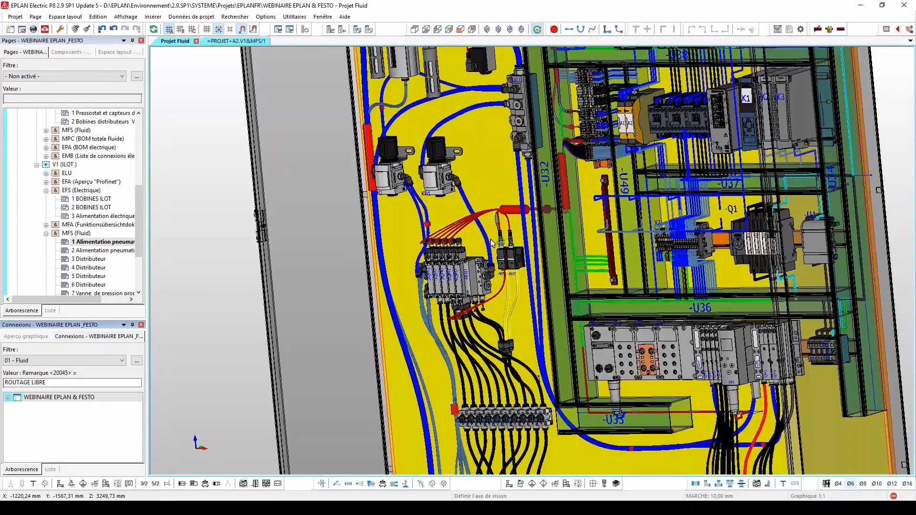
scroll(493, 243, "up", 1)
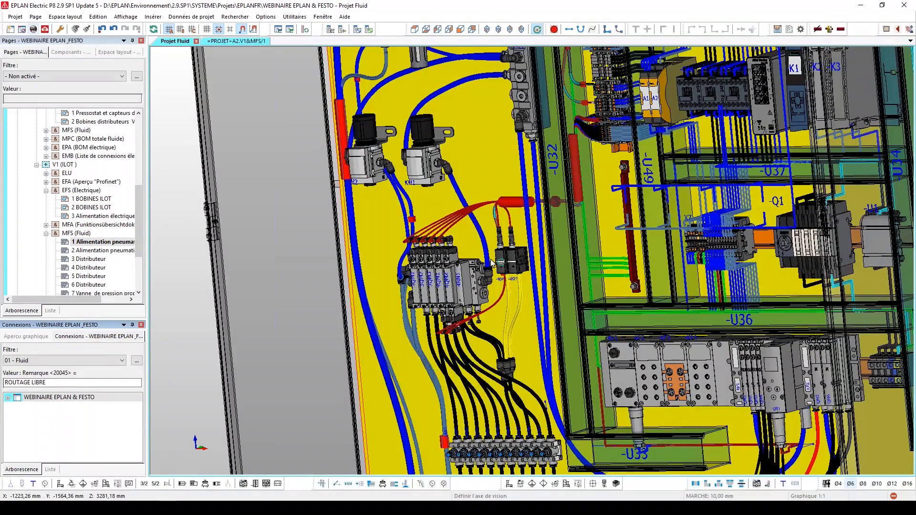
scroll(544, 419, "down", 1)
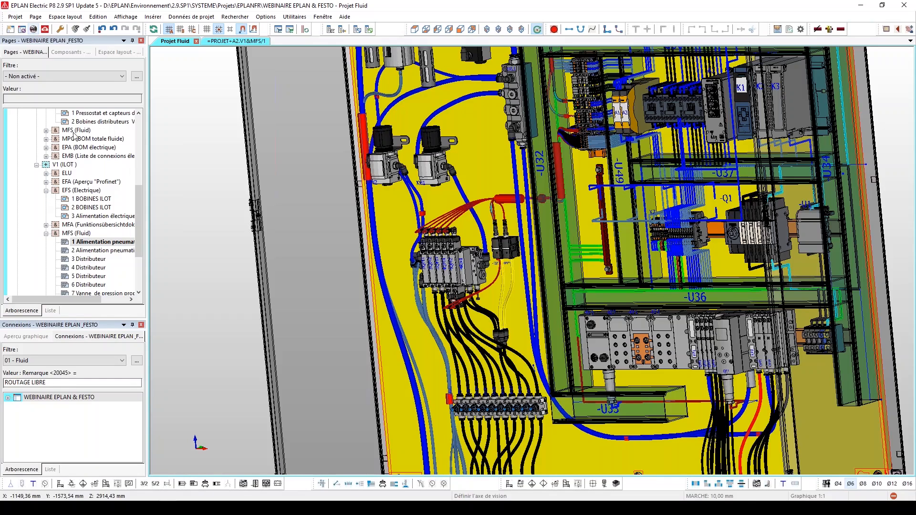
Filter the pages by 01 - Documentation and examine page 5, the total hose lengths, under MPC (BOM totale fluide)
left_click(87, 75)
left_click(81, 93)
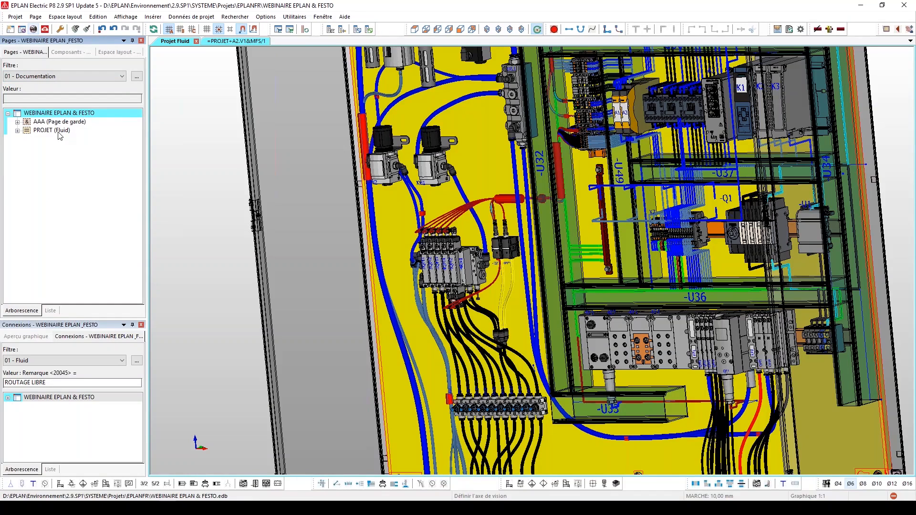
double_click(58, 132)
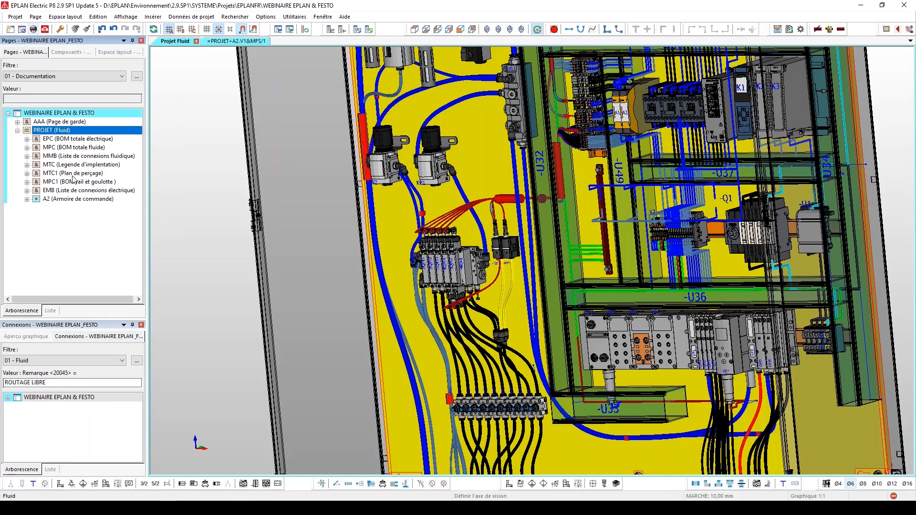
double_click(87, 148)
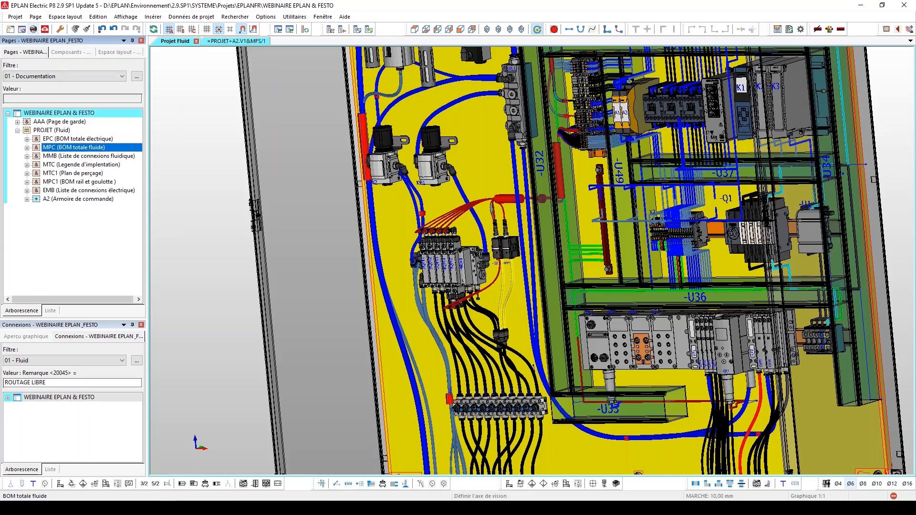
double_click(97, 191)
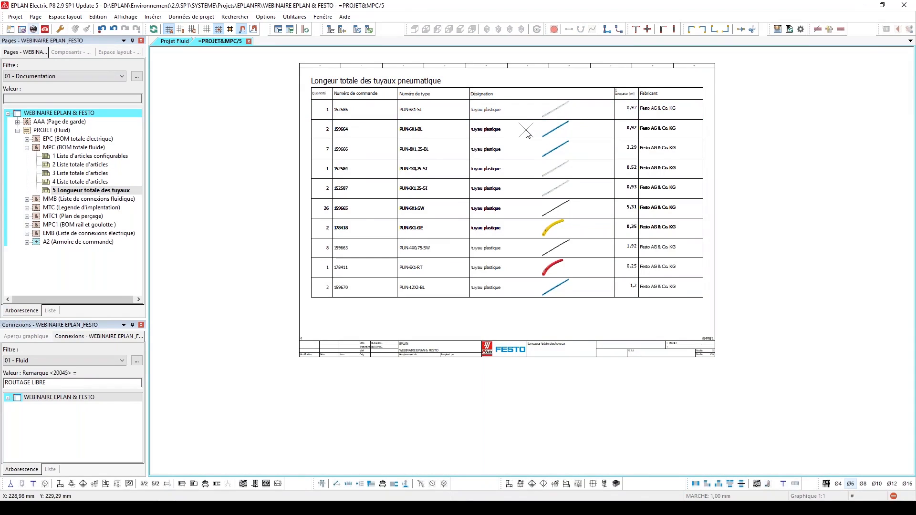
scroll(525, 133, "up", 2)
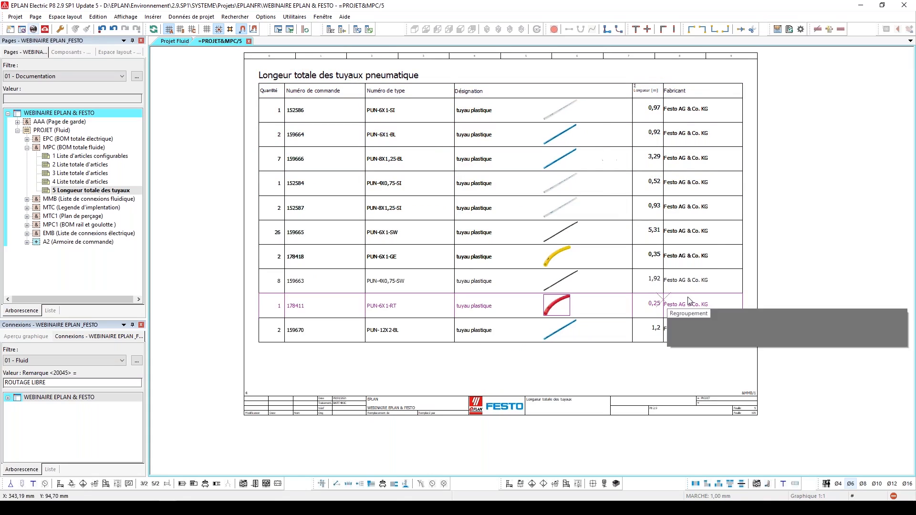
Review both pneumatic connection lists under MMB (Liste de connexions fluidique) and view page 1 Vue d'ensemble under MTC
double_click(81, 199)
double_click(87, 212)
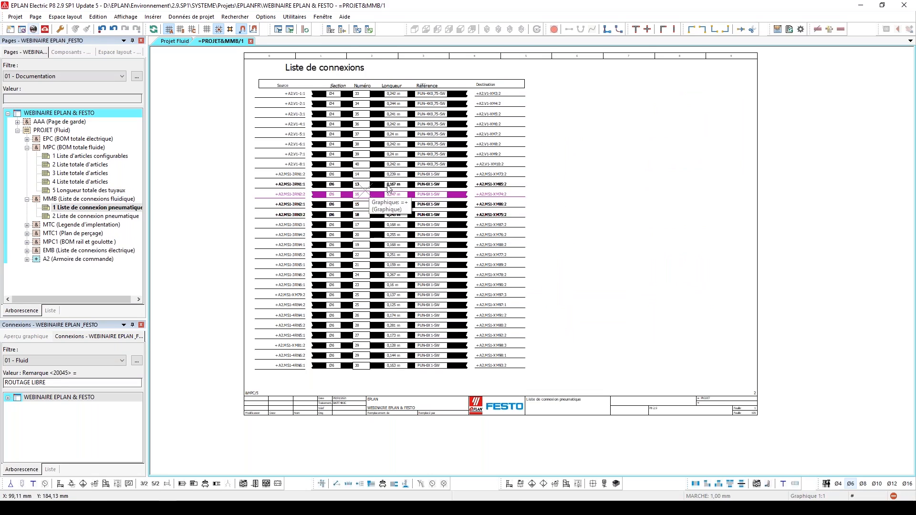
scroll(359, 123, "up", 1)
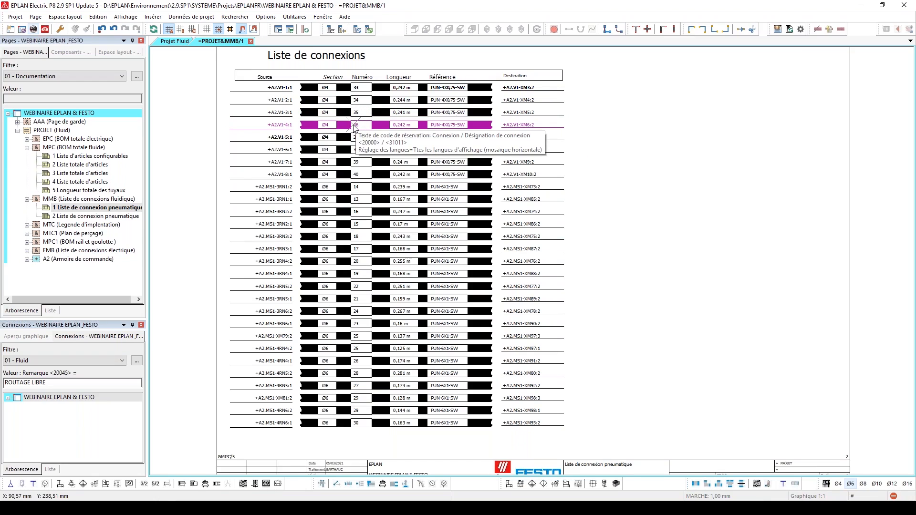
key("Page_Down")
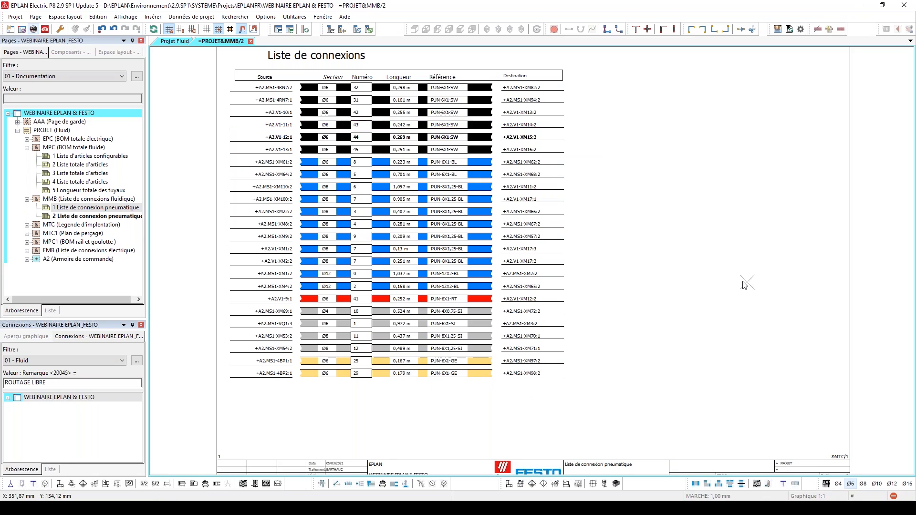
double_click(97, 225)
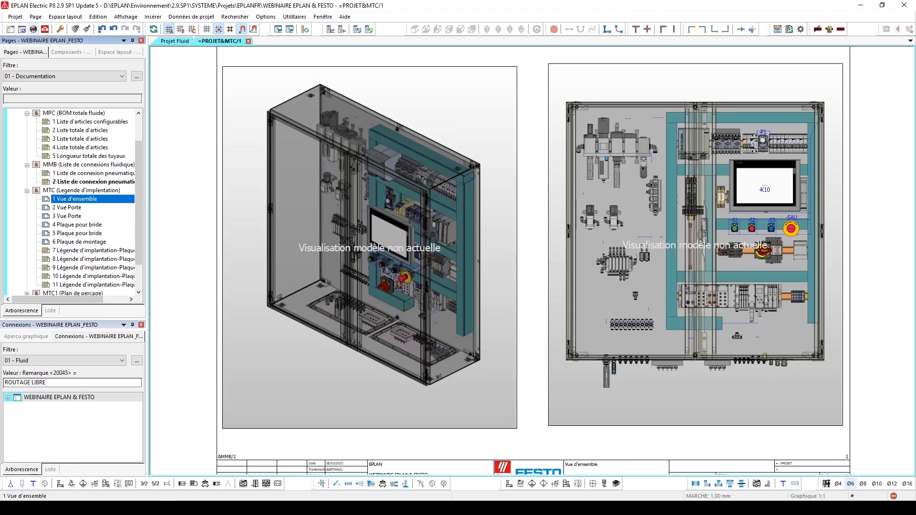
Review the door views and flange plate pages 2 to 5 under MTC (Legende d'implentation)
key("Page_Down")
key("Page_Down")
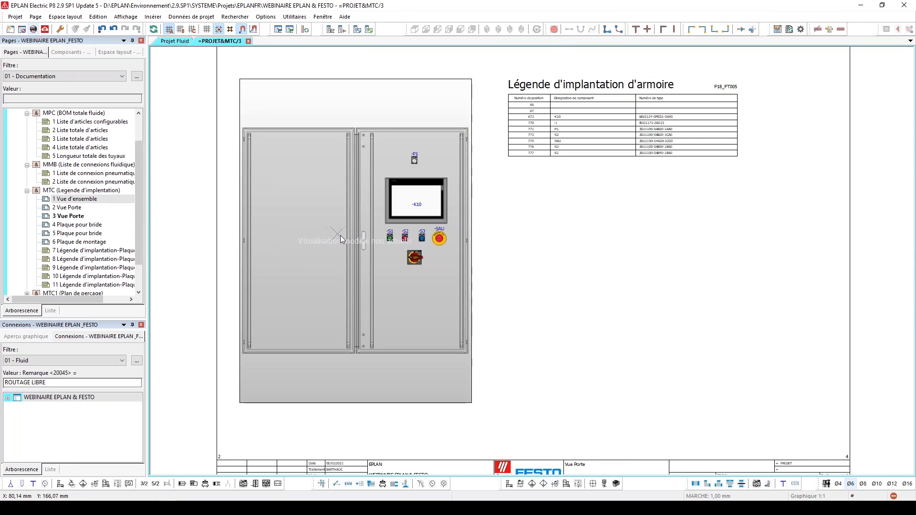
key("Page_Down")
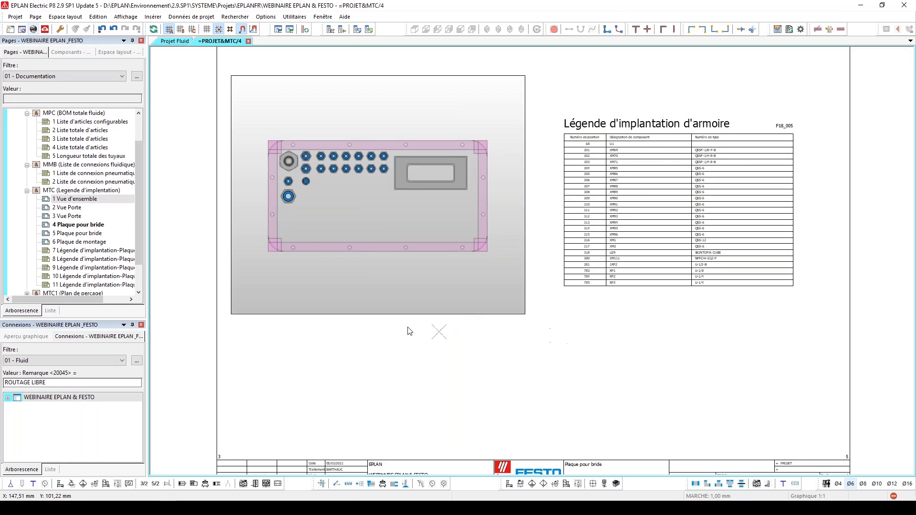
key("Page_Down")
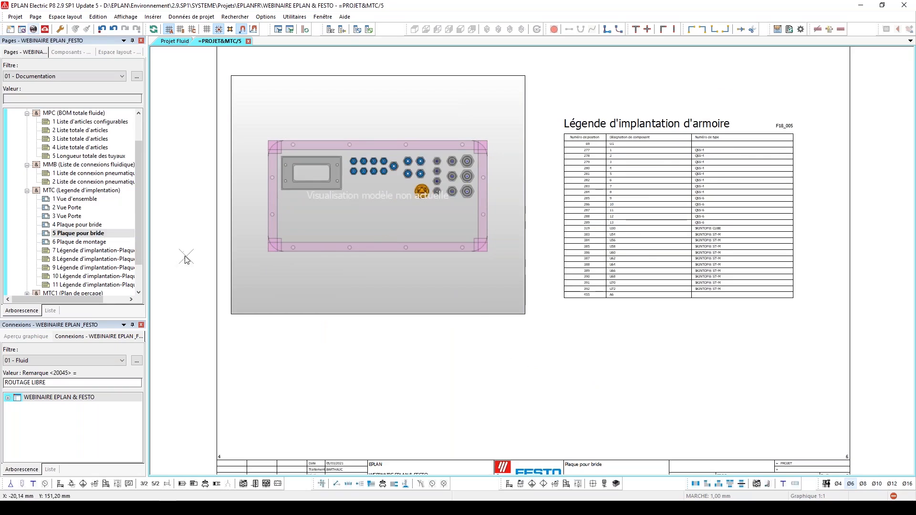
Update the outdated model views of the MTC (Legende d'implentation) pages and view page 6 Plaque de montage
left_click(70, 191)
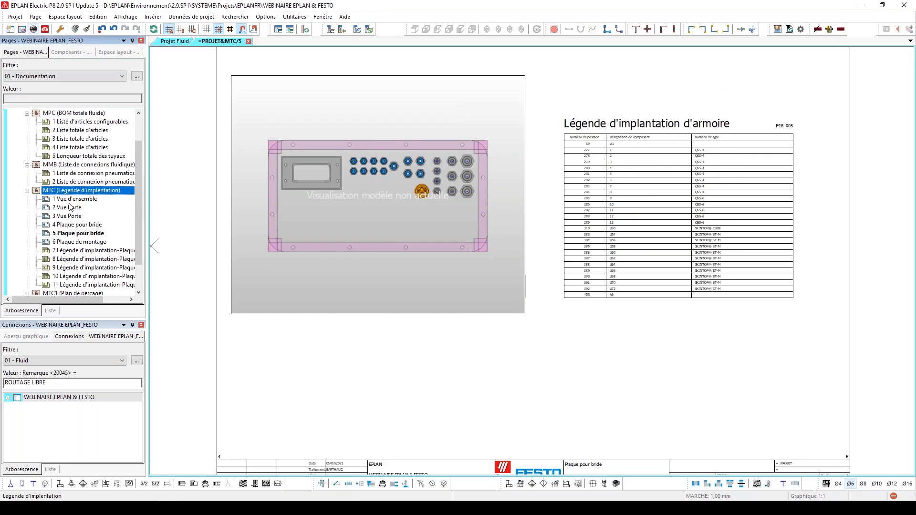
key("F5")
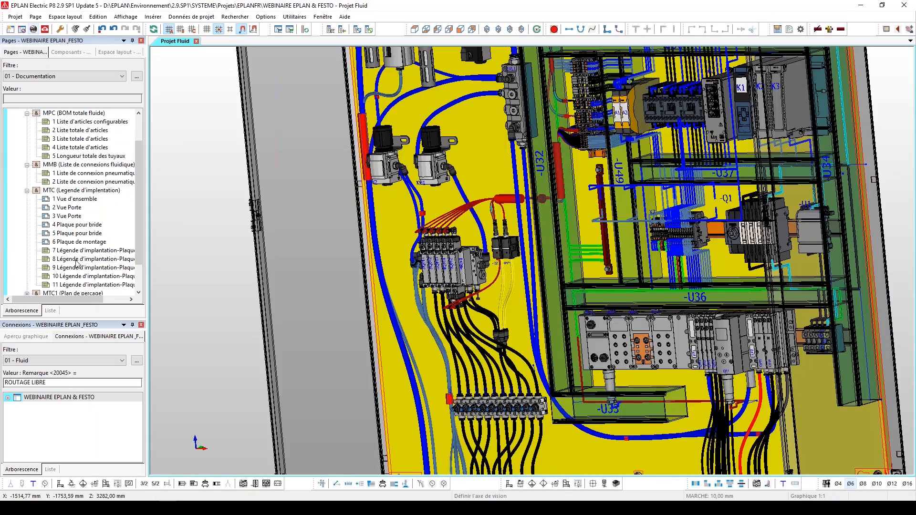
left_click(80, 242)
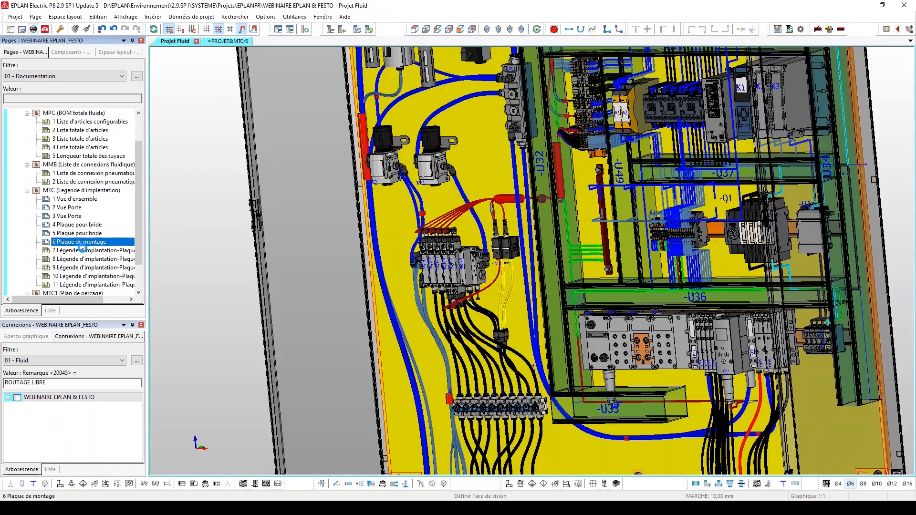
Examine the drilling plans and cutout legends on pages 1 to 6 under MTC1 (Plan de perçage)
scroll(81, 250, "down", 2)
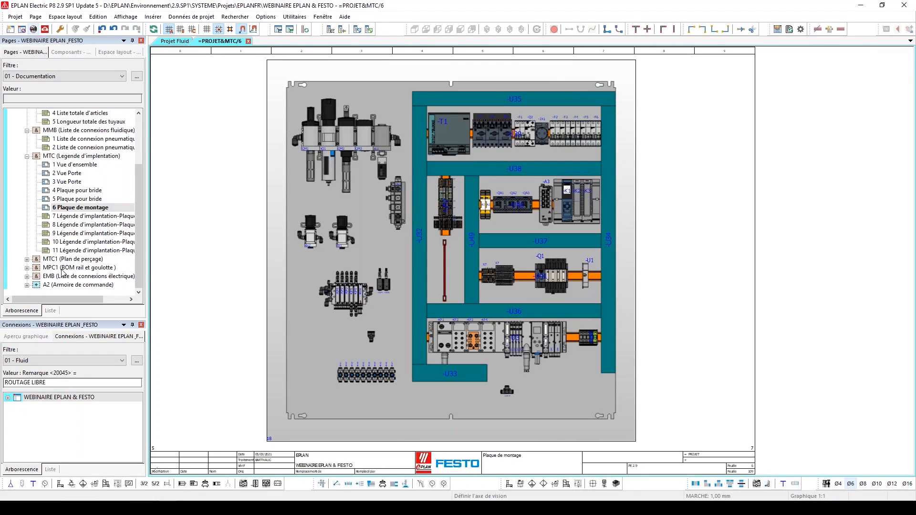
double_click(65, 259)
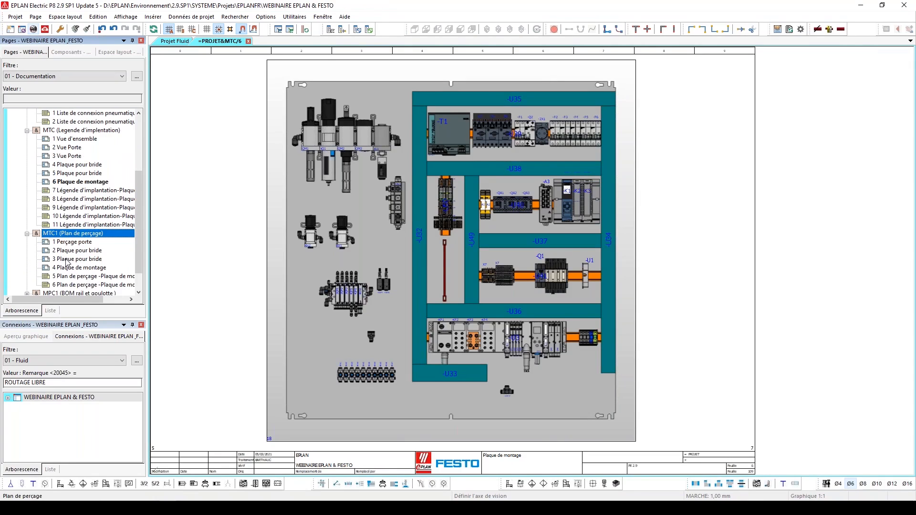
left_click(71, 244)
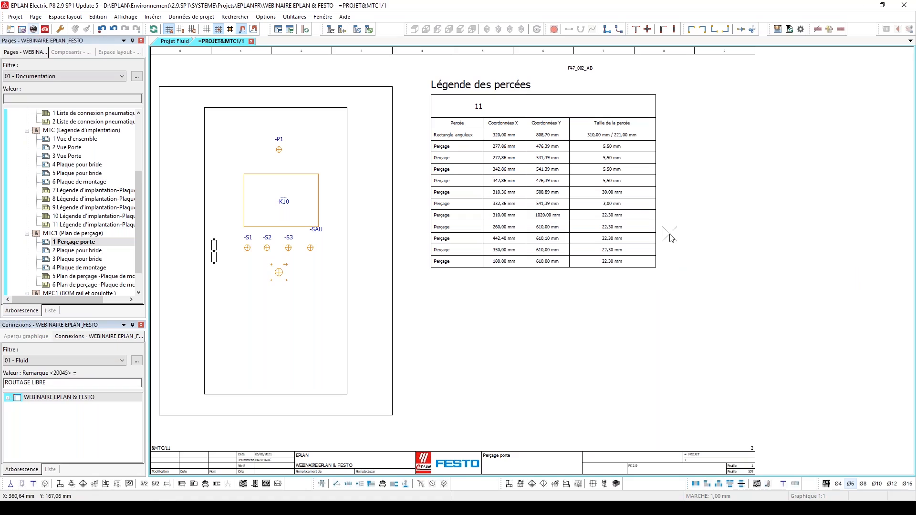
key("Page_Down")
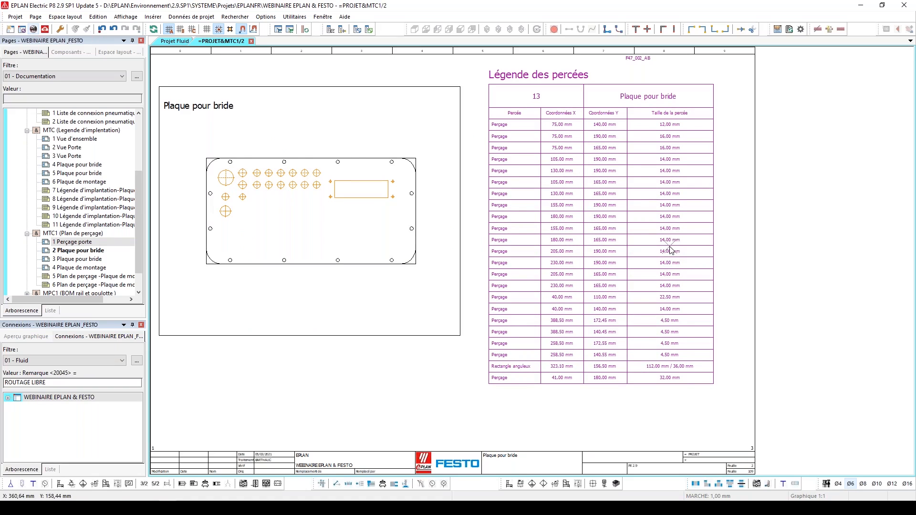
key("Page_Down")
key("Page_Down")
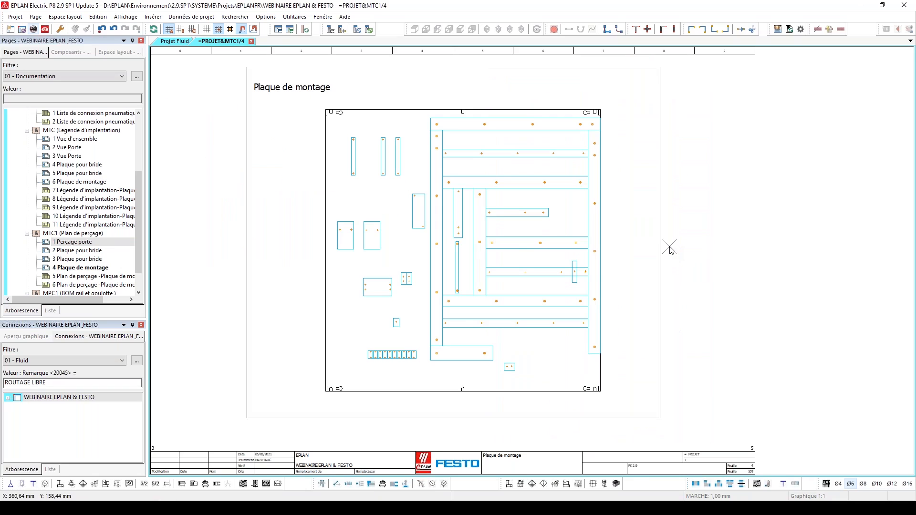
key("Page_Down")
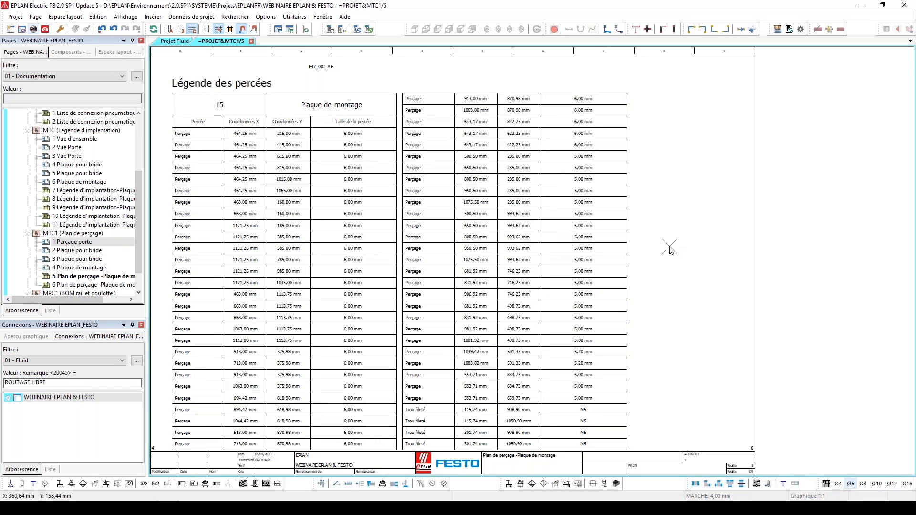
key("Page_Down")
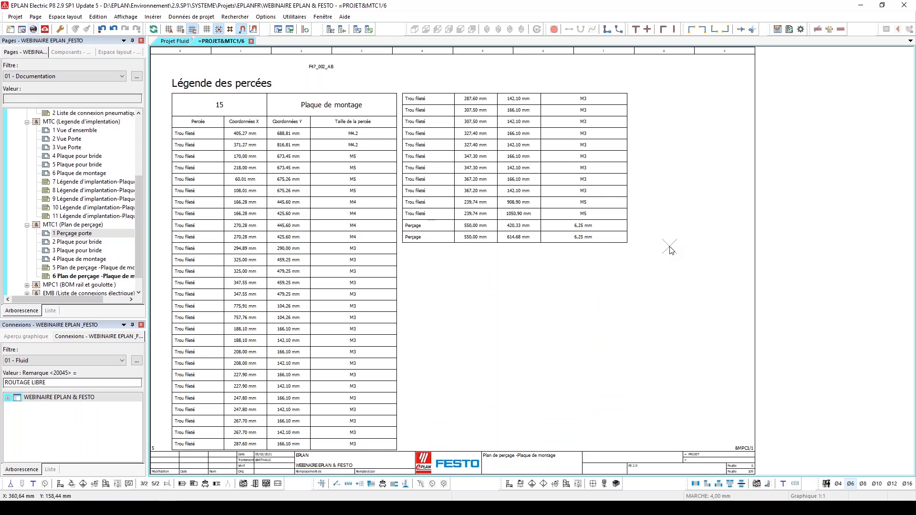
View page 1 Rails et goulotte under MPC1 and return to page 4 Plaque de montage of the drilling plan
key("Page_Down")
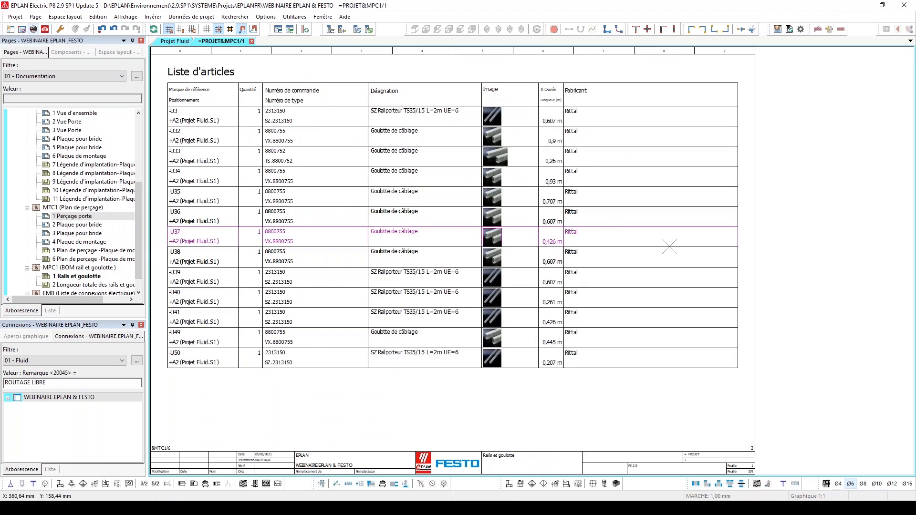
key("Page_Up")
key("Page_Up")
key("Page_Up")
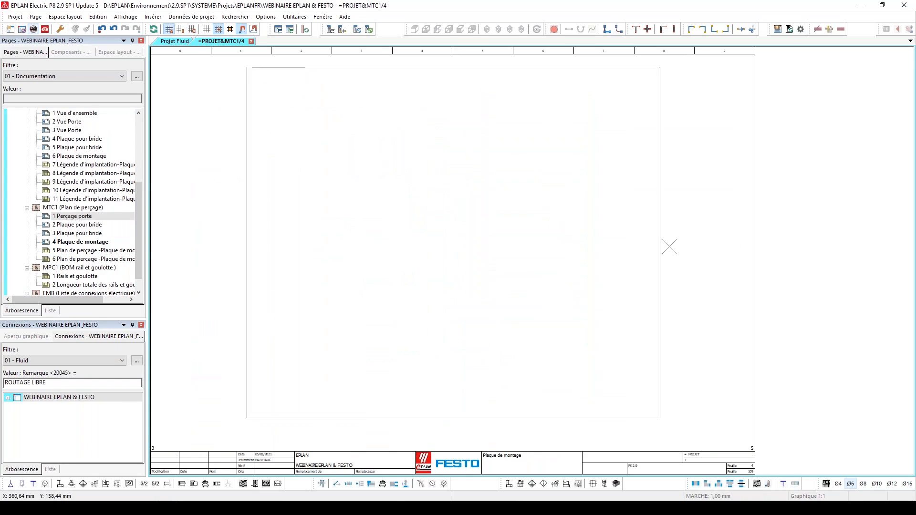
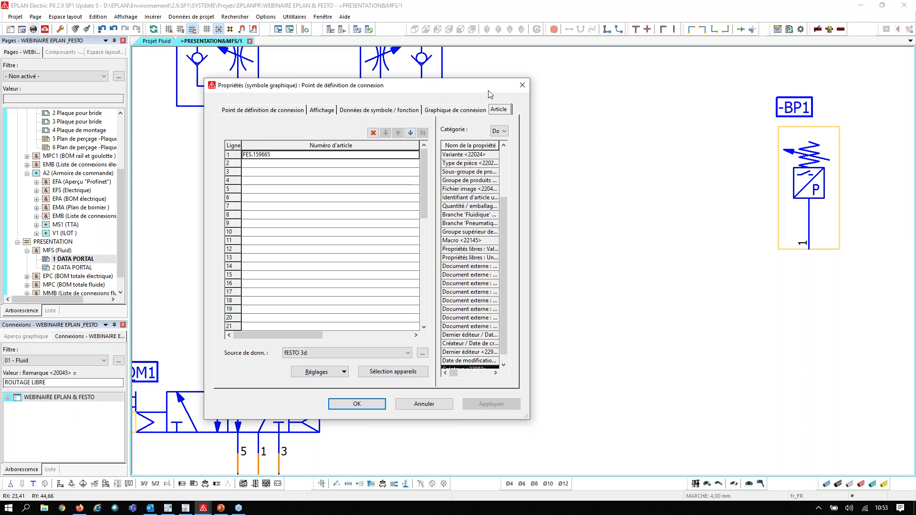
Open the article selection for pressure switch -BP1 and highlight its number 152616 in the article data
left_click(523, 86)
scroll(528, 229, "down", 2)
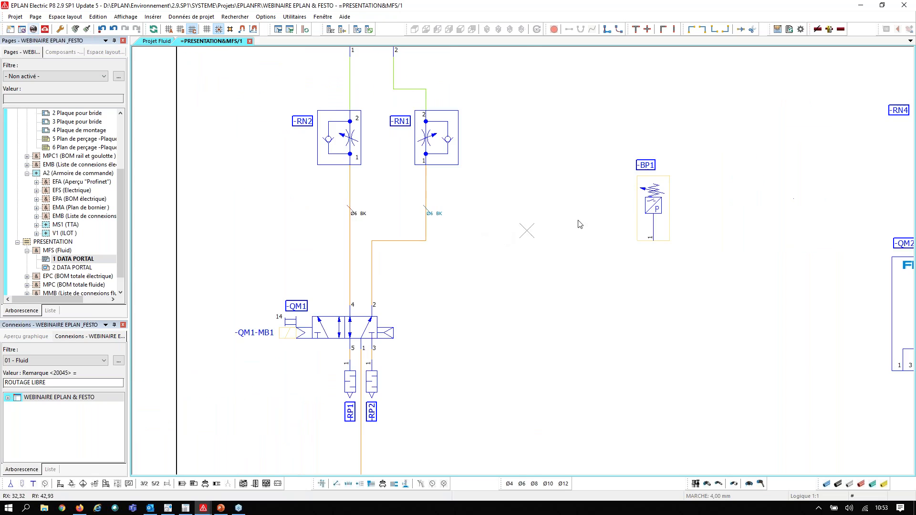
scroll(674, 195, "up", 1)
scroll(674, 196, "up", 1)
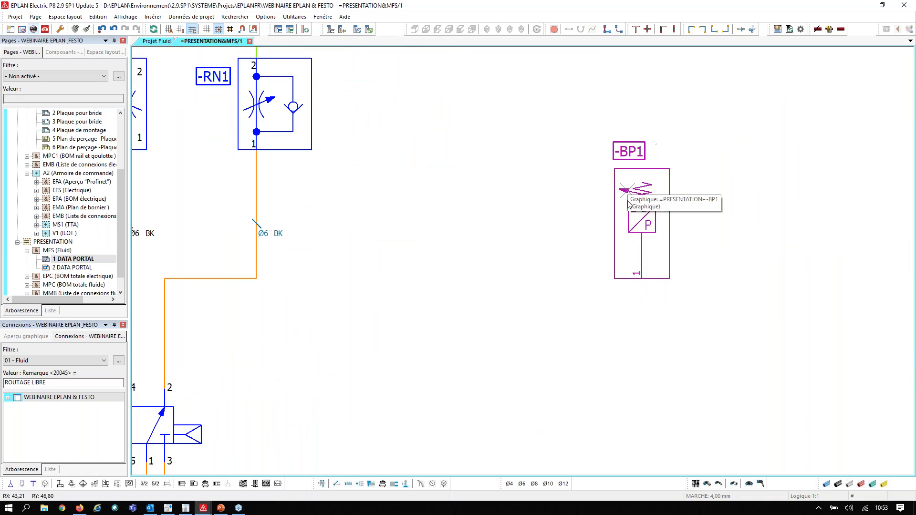
double_click(664, 149)
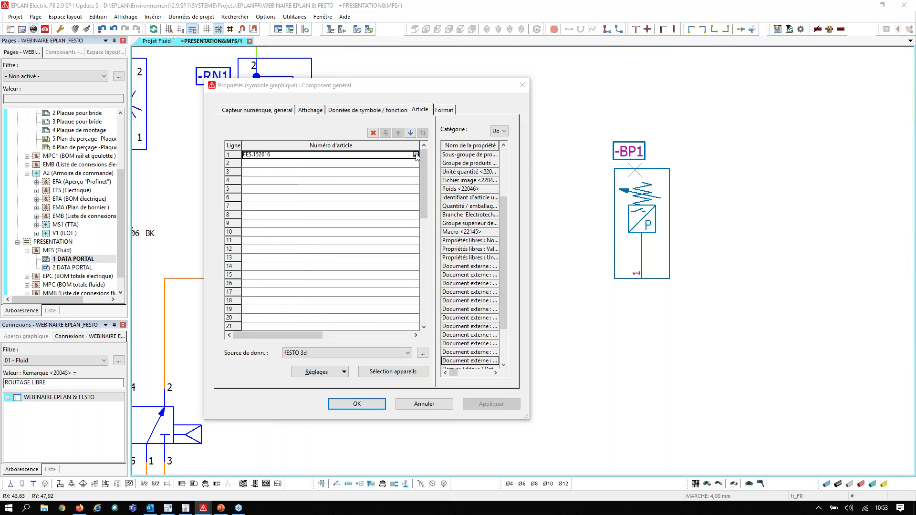
left_click(415, 154)
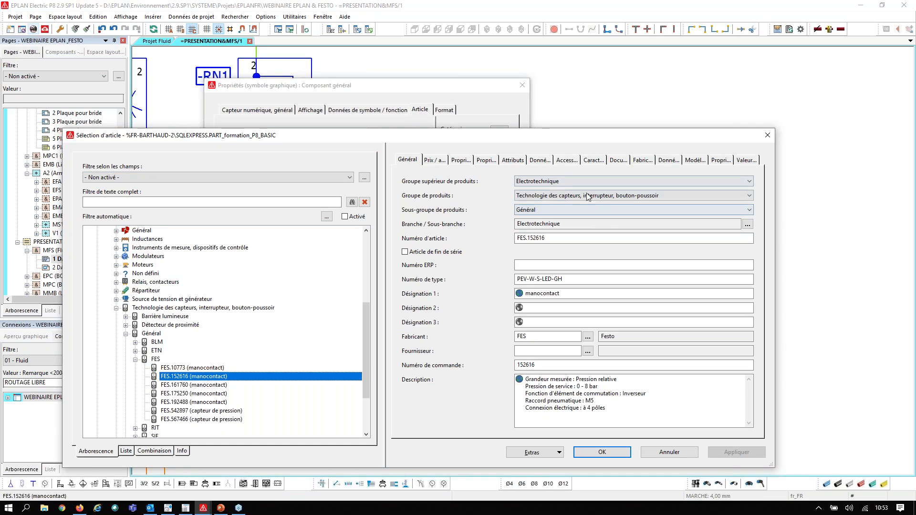
left_click_drag(545, 238, 527, 243)
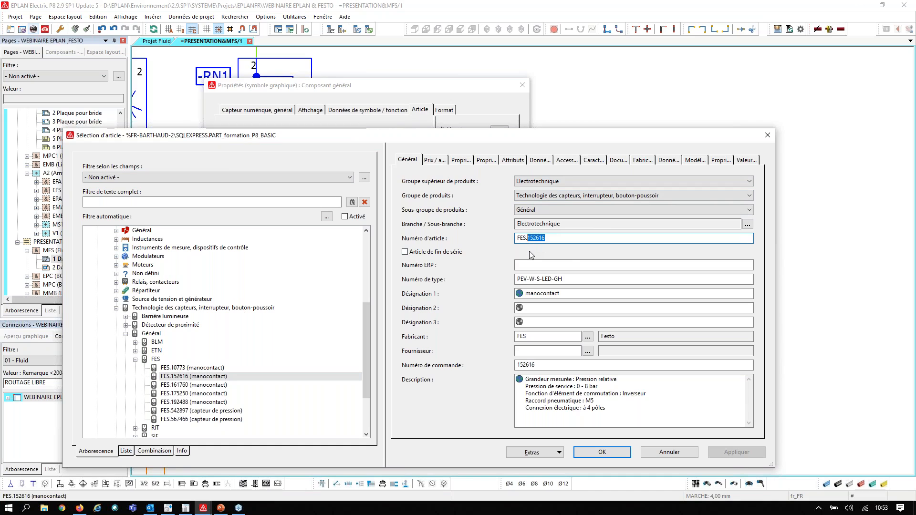
View article 152616 in the Festo product catalogue, and leave the article selection and properties of -BP1 without changes
left_click(167, 509)
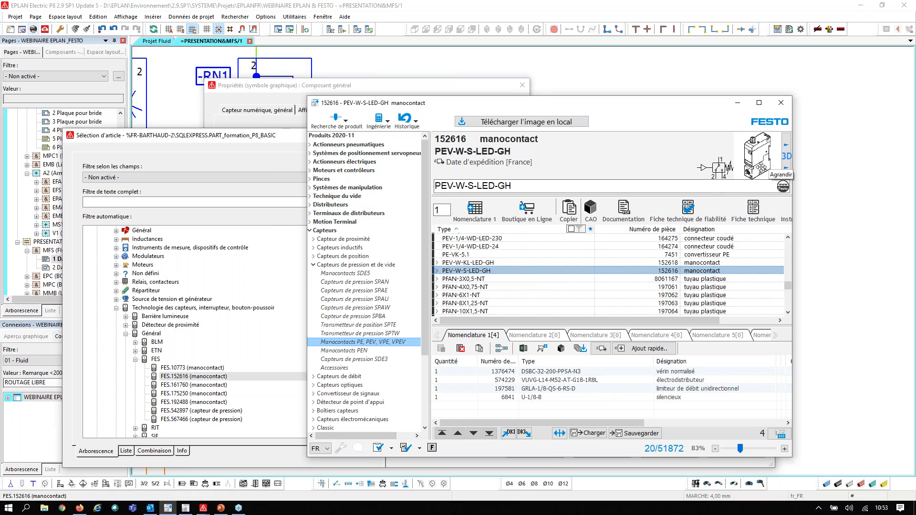
left_click(737, 104)
left_click(759, 133)
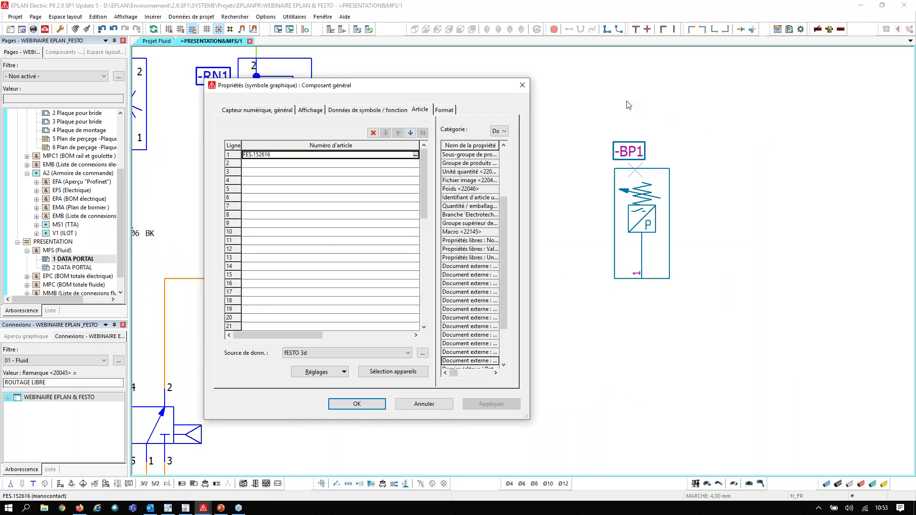
left_click(523, 86)
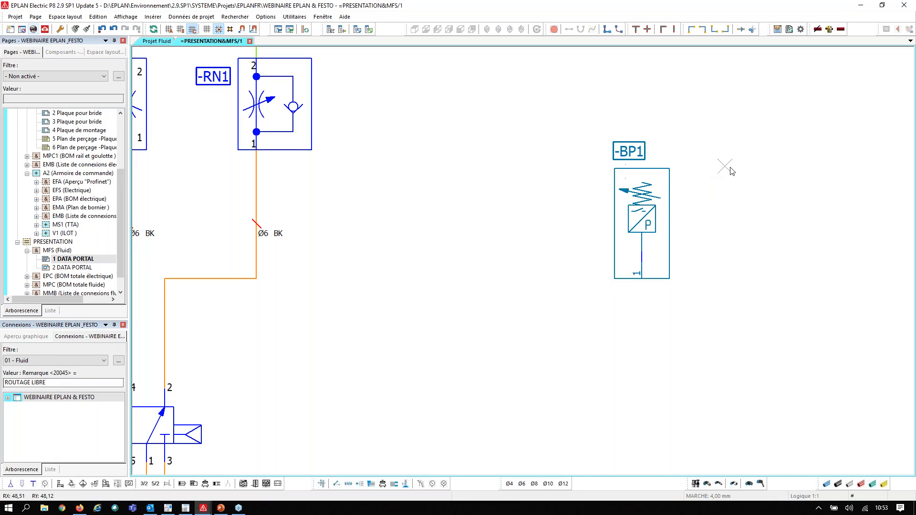
Locate pressure switch -BP1 from page 1 DATA PORTAL in the project's component tree
scroll(724, 187, "down", 4)
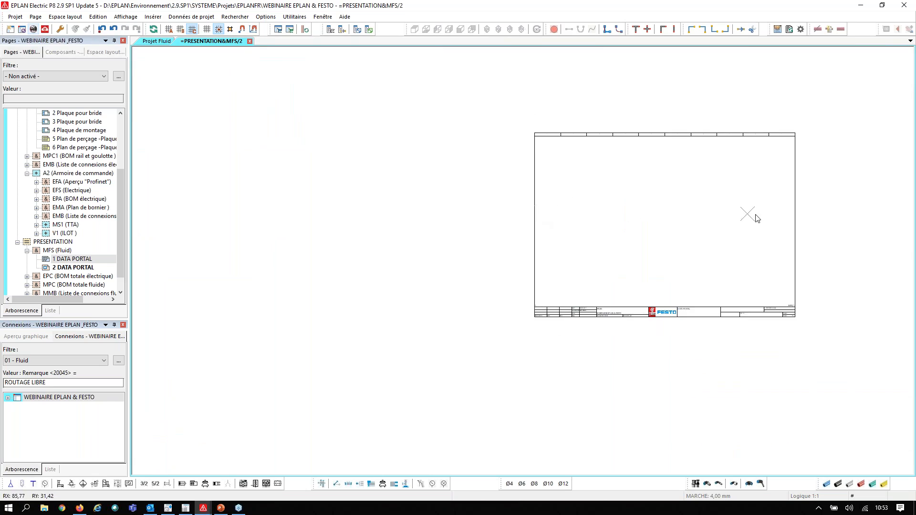
scroll(759, 215, "up", 1)
key("Page_Up")
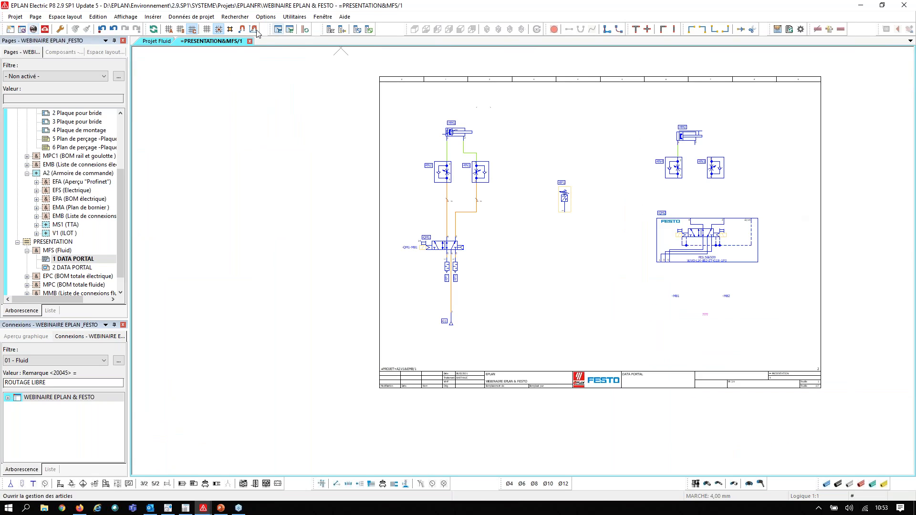
left_click(53, 53)
scroll(577, 143, "up", 2)
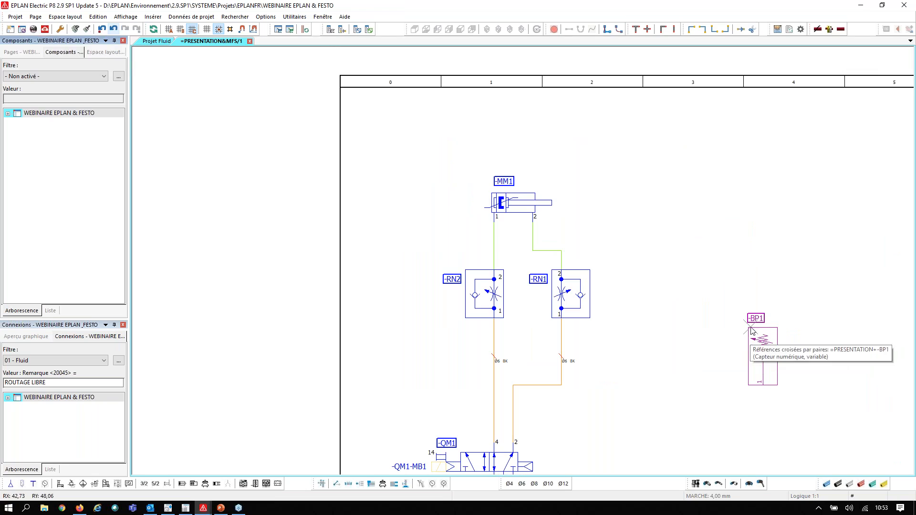
left_click(750, 327)
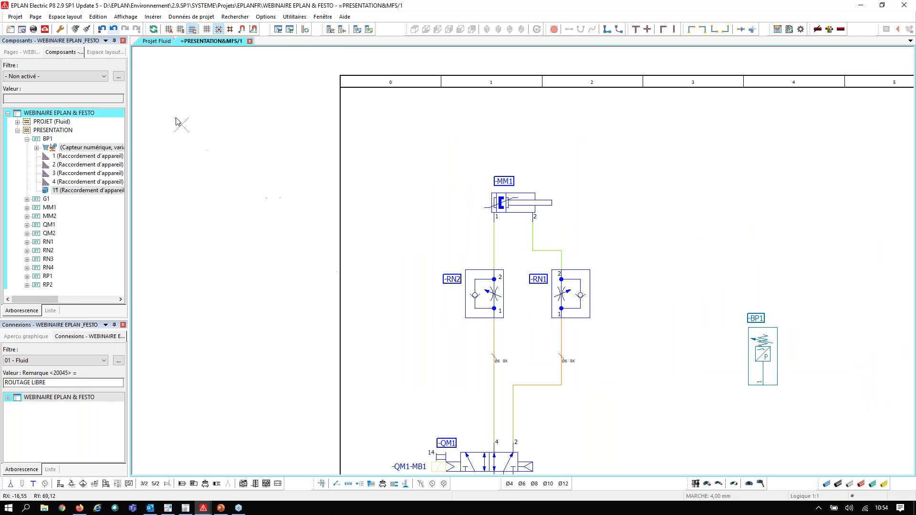
Place the BP1 sensor function from the component tree on page 2 DATA PORTAL, using the multi-line Variante B symbol
key("Page_Down")
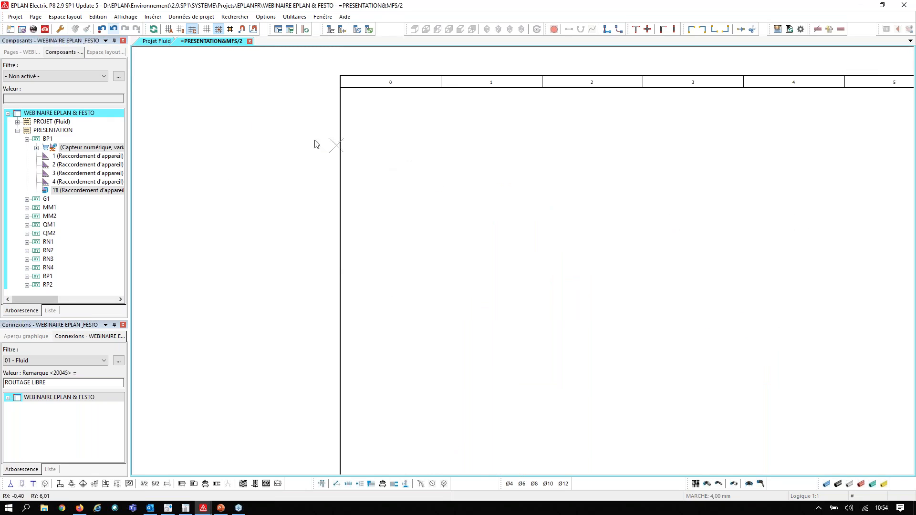
scroll(246, 147, "down", 3)
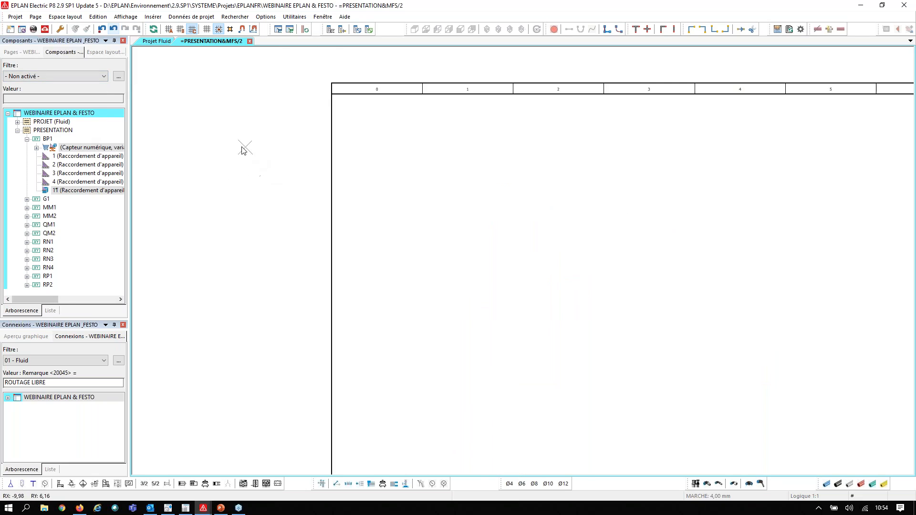
left_click_drag(83, 150, 416, 265)
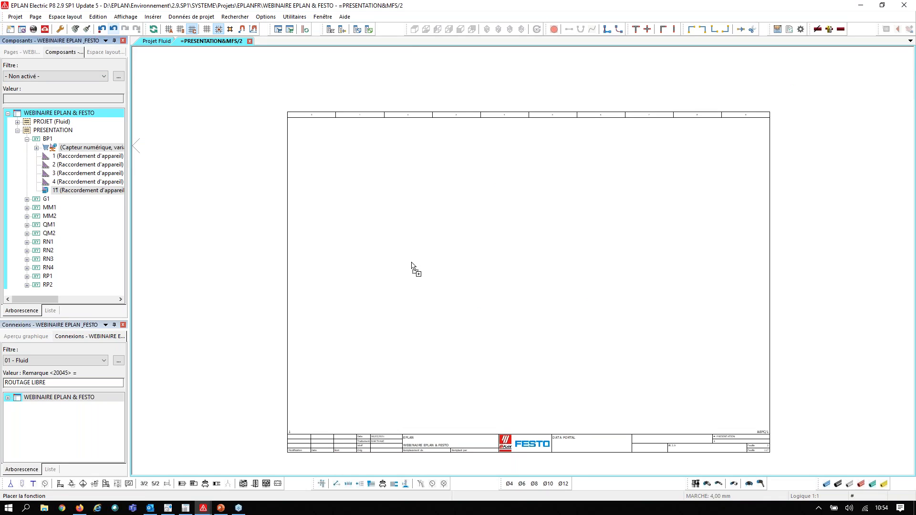
key("Tab")
key("Tab")
key("Tab")
key("Tab")
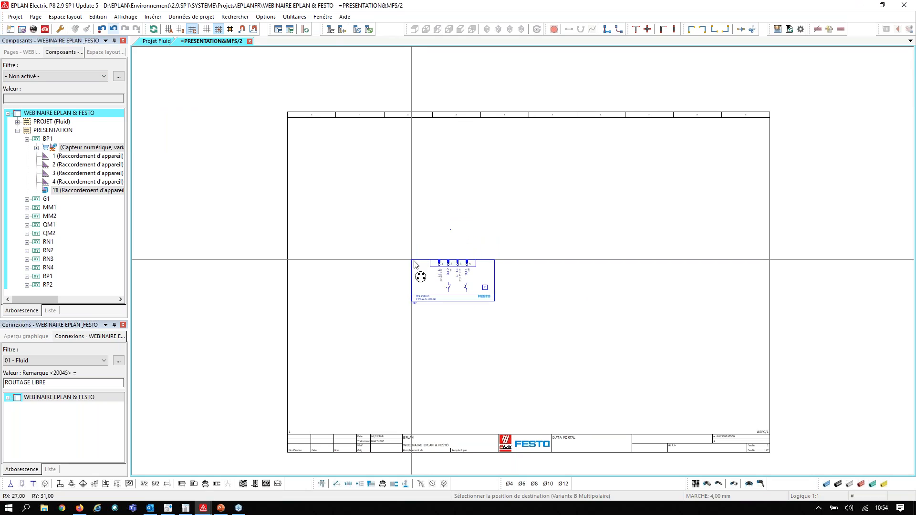
key("Tab")
key("Tab")
key("Tab")
key("Tab")
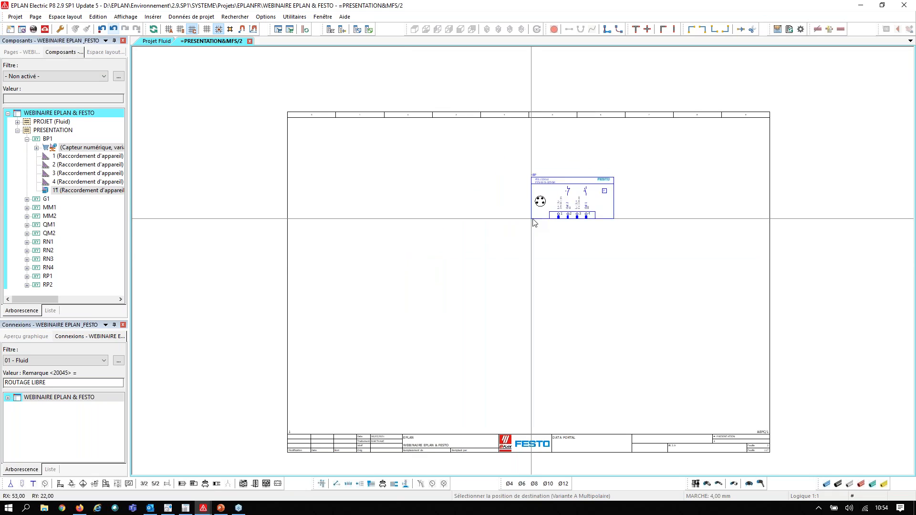
key("Tab")
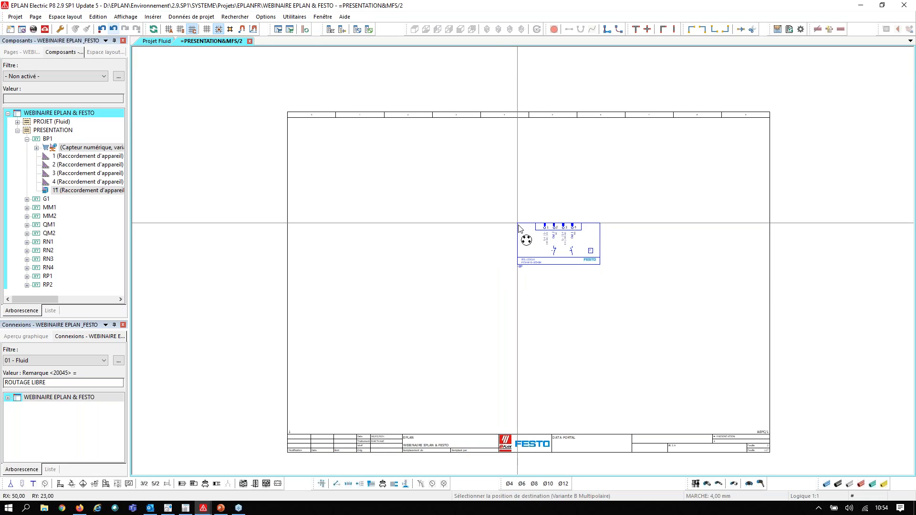
left_click(540, 251)
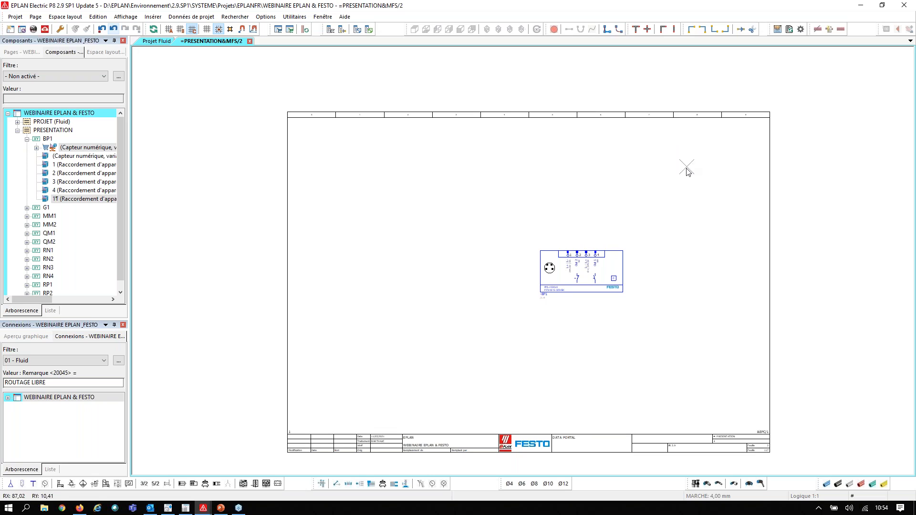
On page 1, move flow control valves -RN4 and -RN3 away from beneath cylinder -MM2
key("Page_Up")
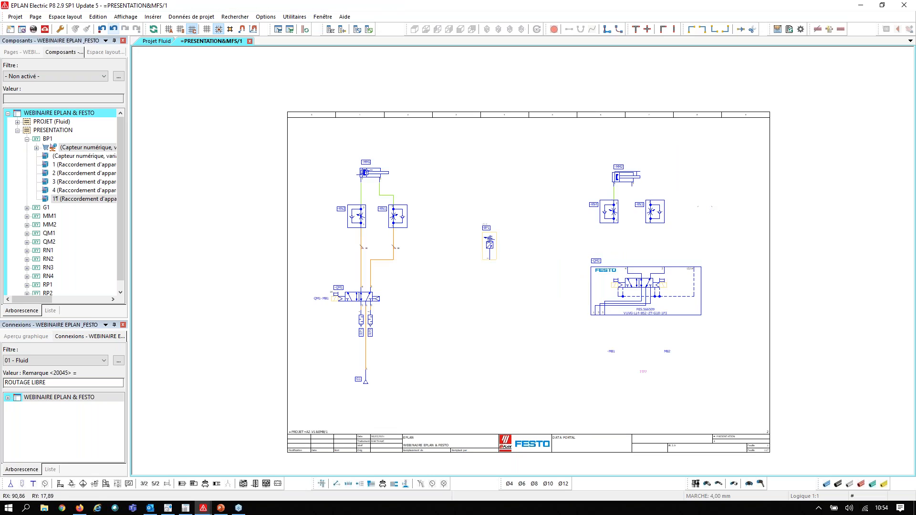
scroll(515, 215, "up", 2)
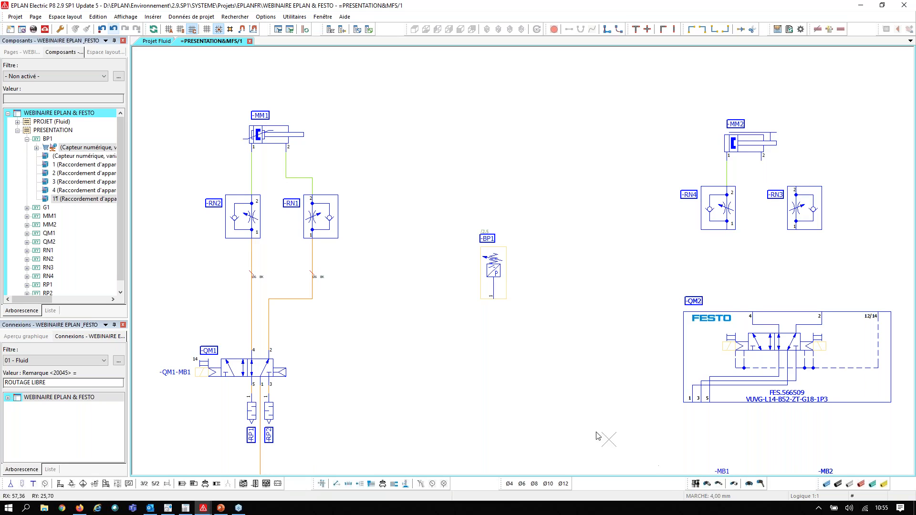
scroll(374, 179, "down", 1)
left_click_drag(719, 177, 610, 222)
left_click_drag(636, 193, 773, 243)
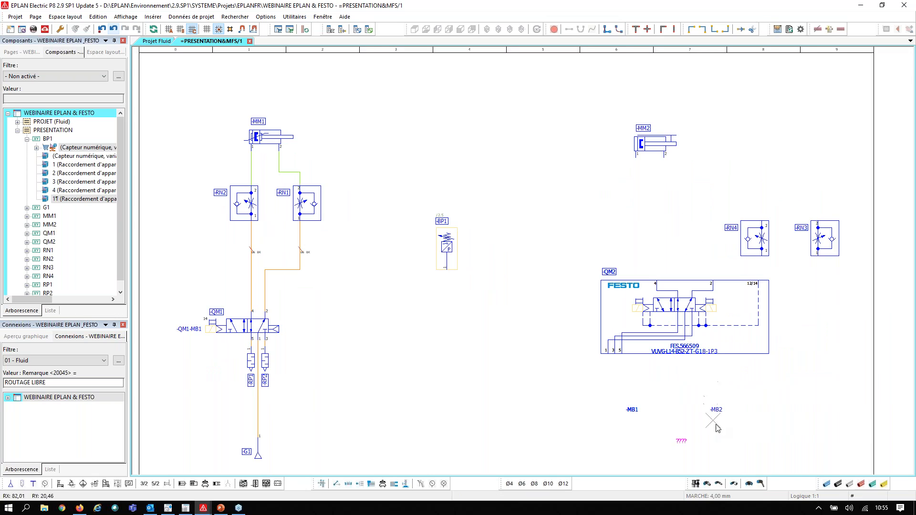
Insert a 1/4 fluid fitting in Variante C at port 1 of cylinder -MM2
left_click(707, 485)
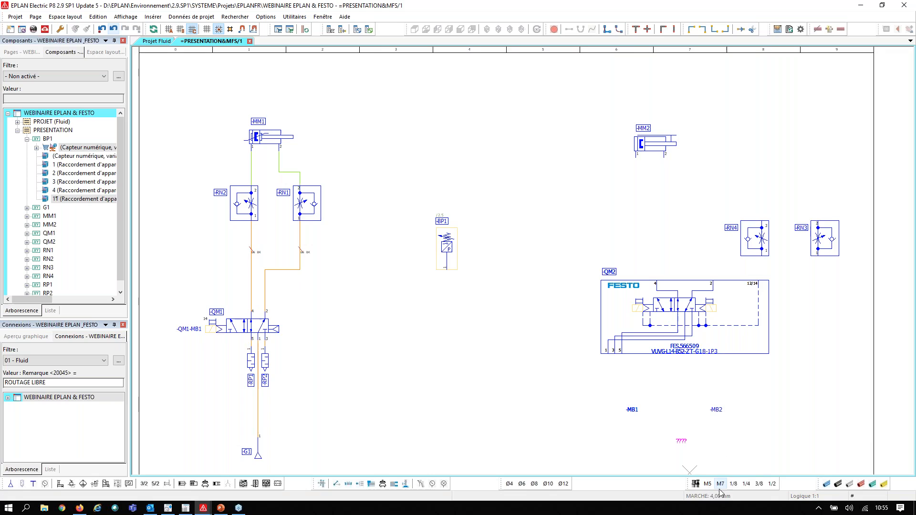
left_click(746, 484)
scroll(634, 191, "up", 3)
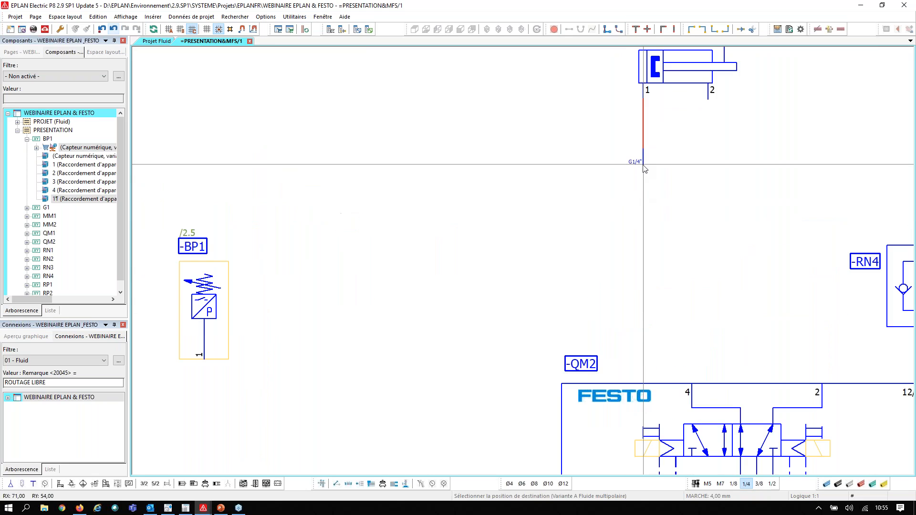
scroll(646, 167, "up", 2)
key("Tab")
key("Tab")
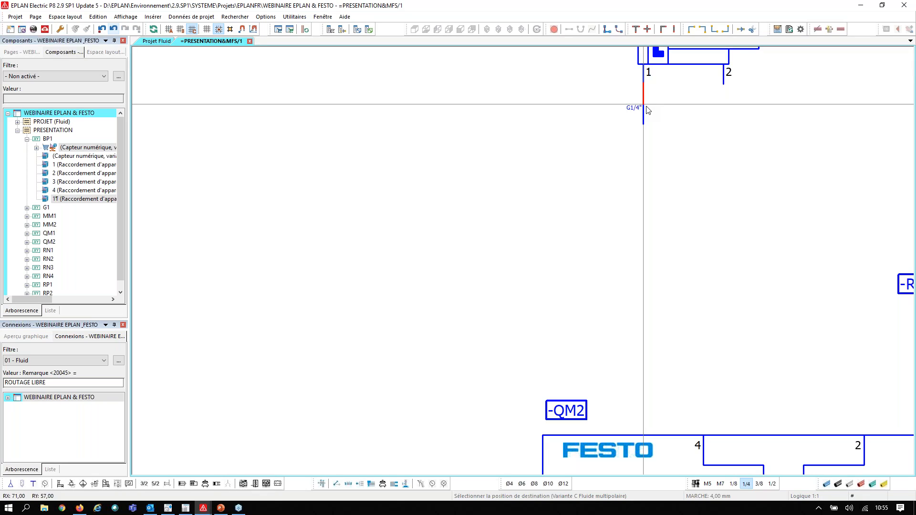
left_click(644, 87)
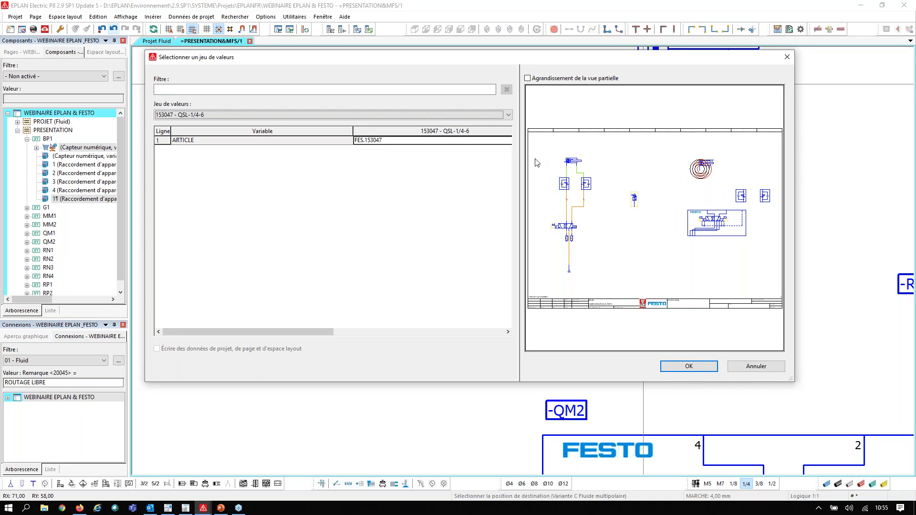
Assign the value set 186118 - QSL-G1/4-6 to the new fitting and end the placement
left_click(496, 117)
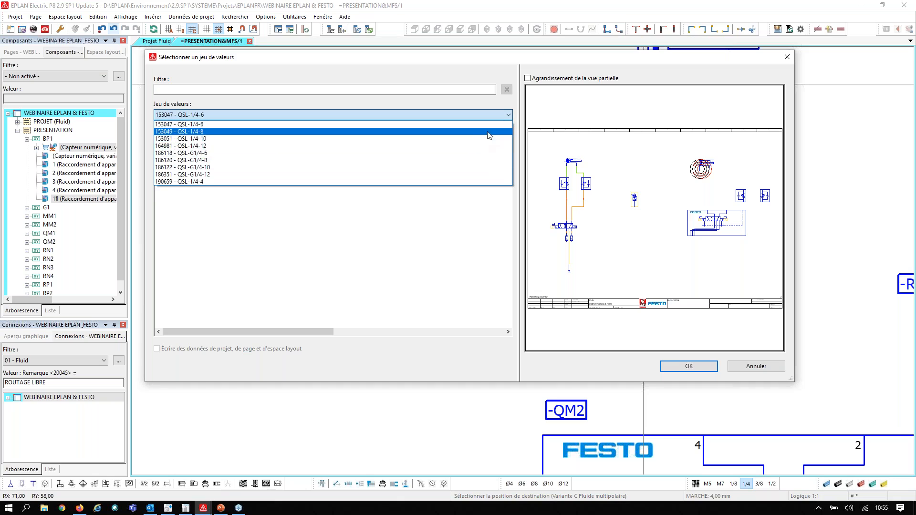
left_click(499, 153)
left_click(688, 367)
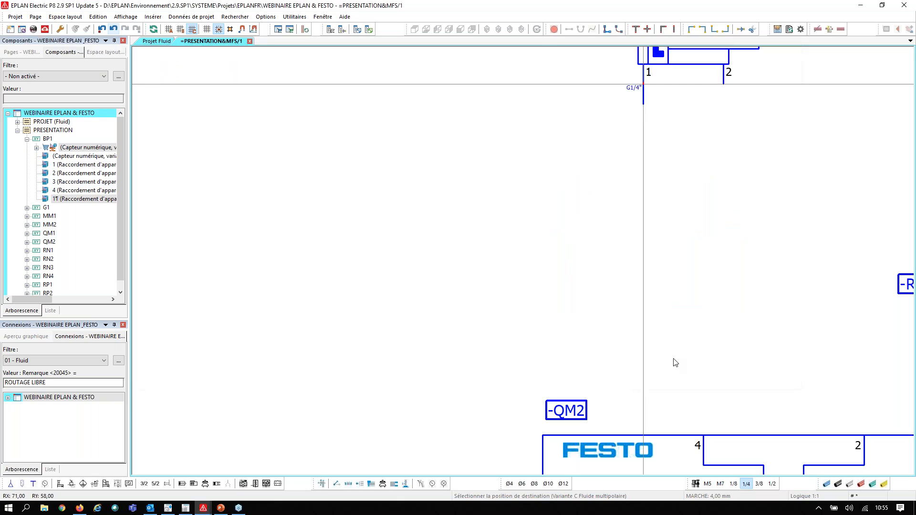
left_click(446, 308)
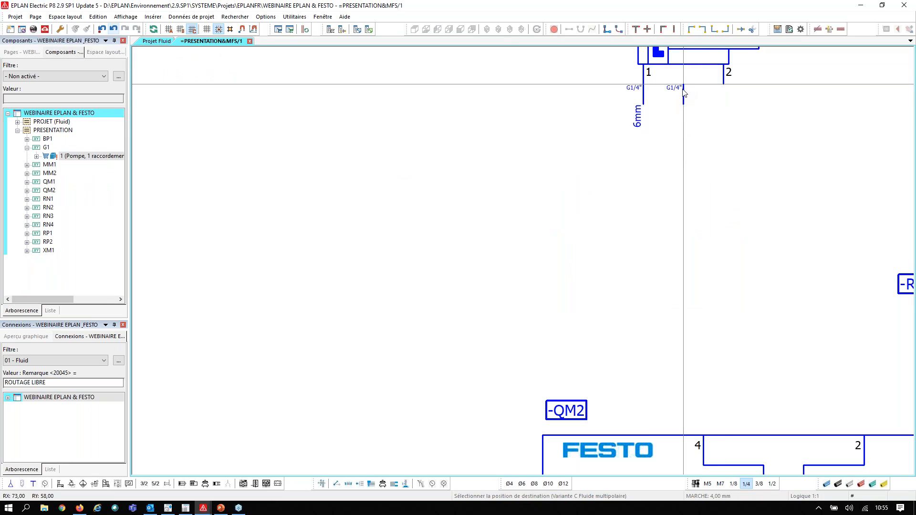
key("Escape")
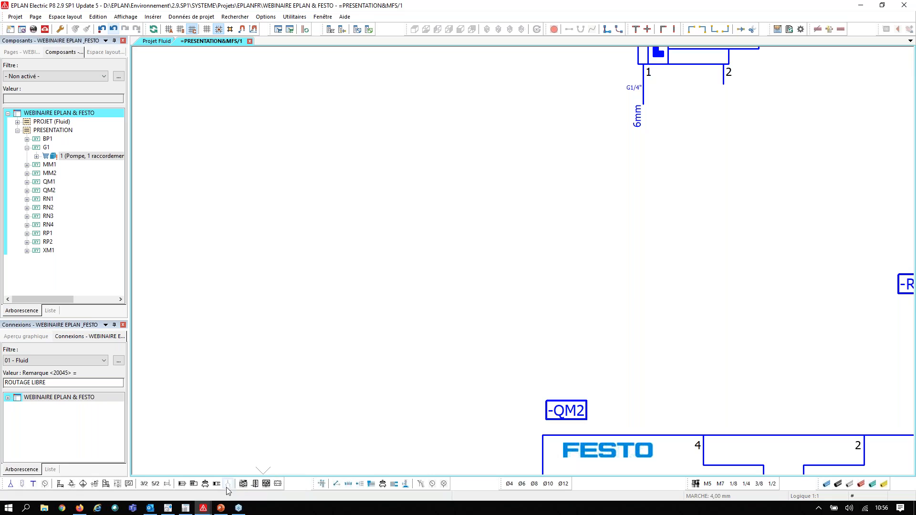
Switch to the EPLAN window containing the epulse project, open EPLAN ePULSE, widen its window and show the free apps
mouse_move(207, 507)
left_click(255, 465)
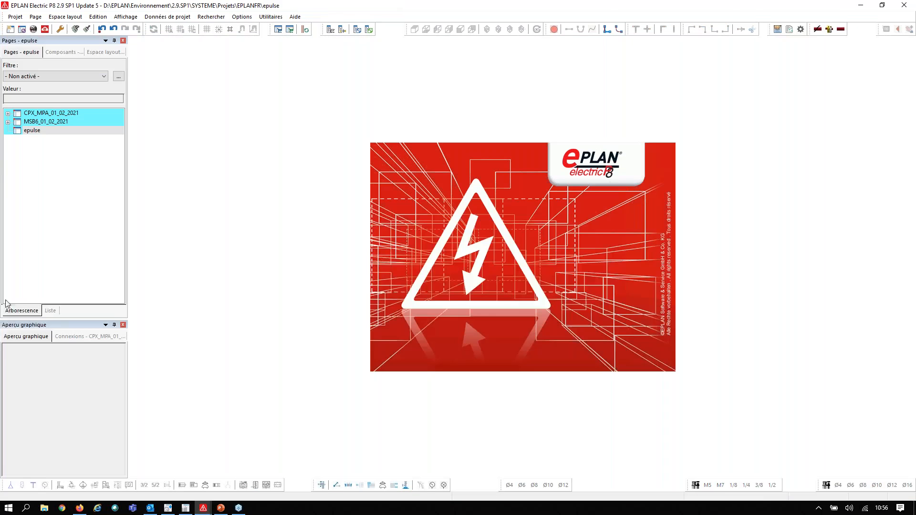
left_click(32, 132)
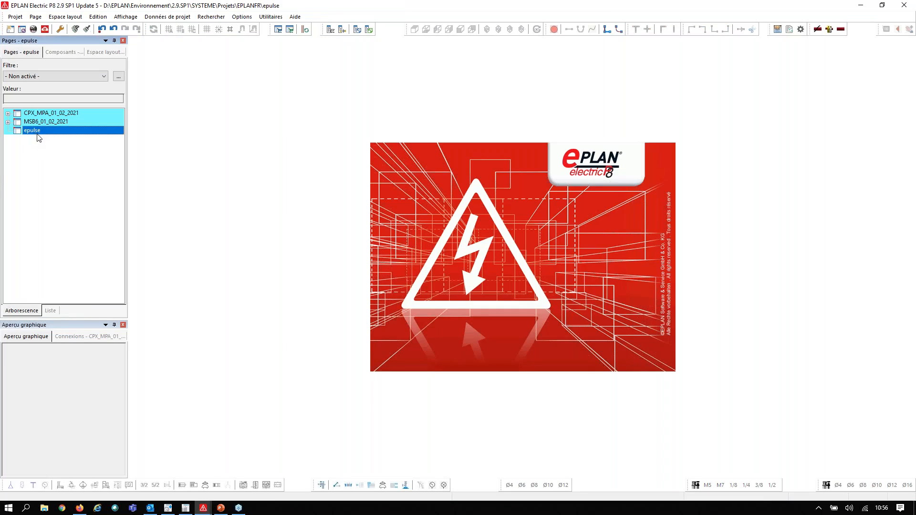
left_click(46, 30)
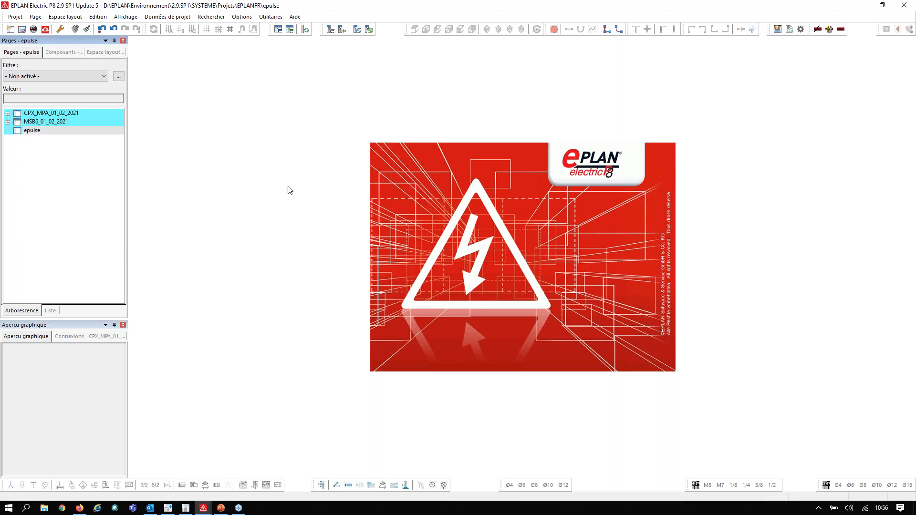
left_click_drag(102, 10, 234, 20)
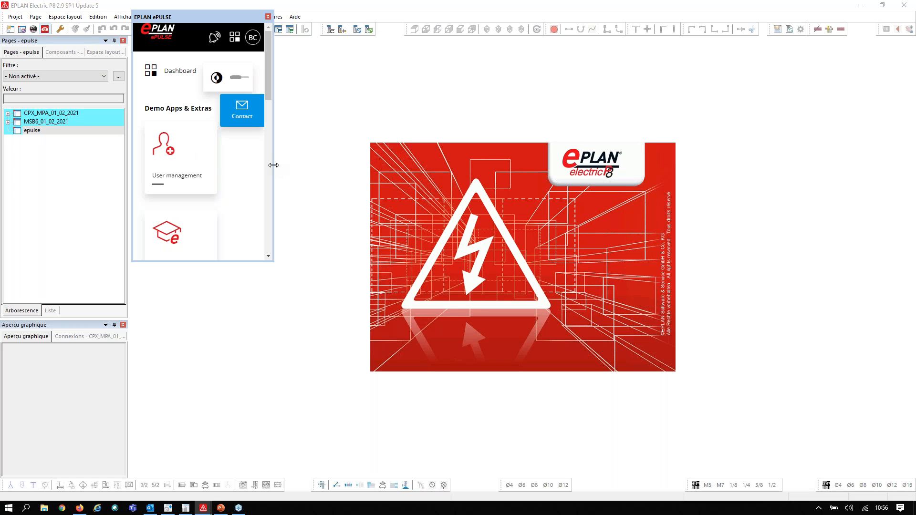
left_click_drag(273, 165, 450, 165)
scroll(394, 199, "down", 5)
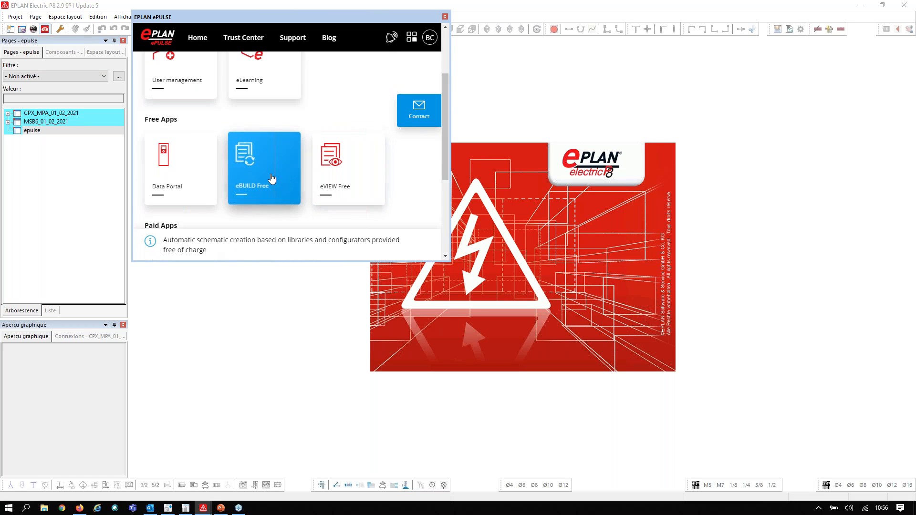
Open eBUILD Free, choose the Festo EMMT-AS system solution library with target project epulse, enlarge the window and open the Servo Motor EMMT AS - System Solution Main configurator
left_click(275, 179)
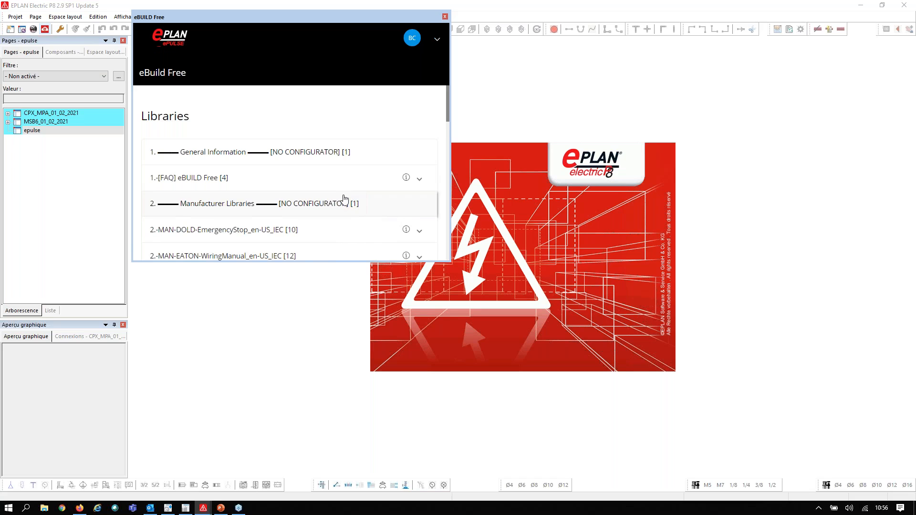
scroll(345, 198, "down", 1)
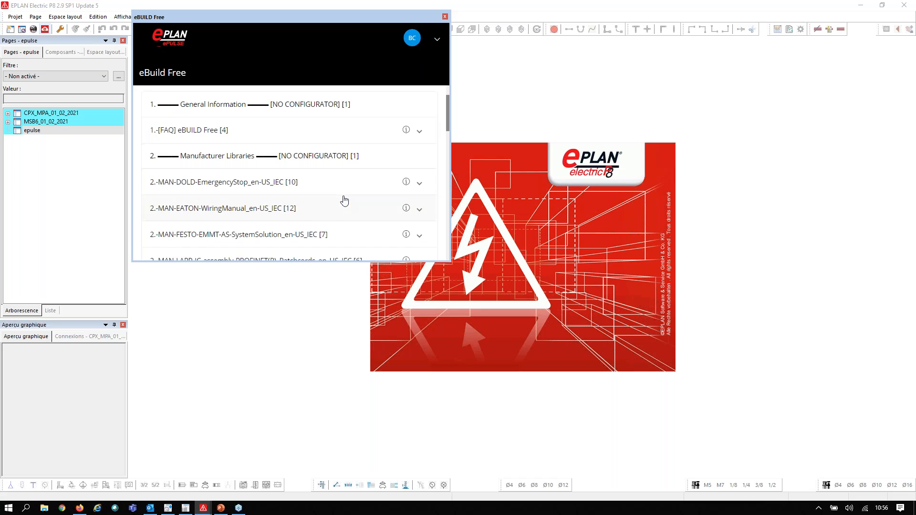
left_click(239, 241)
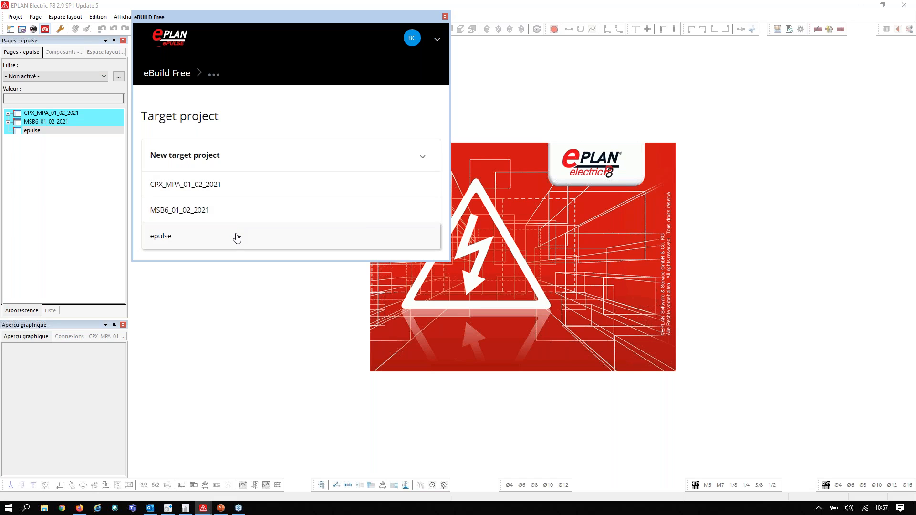
left_click(221, 246)
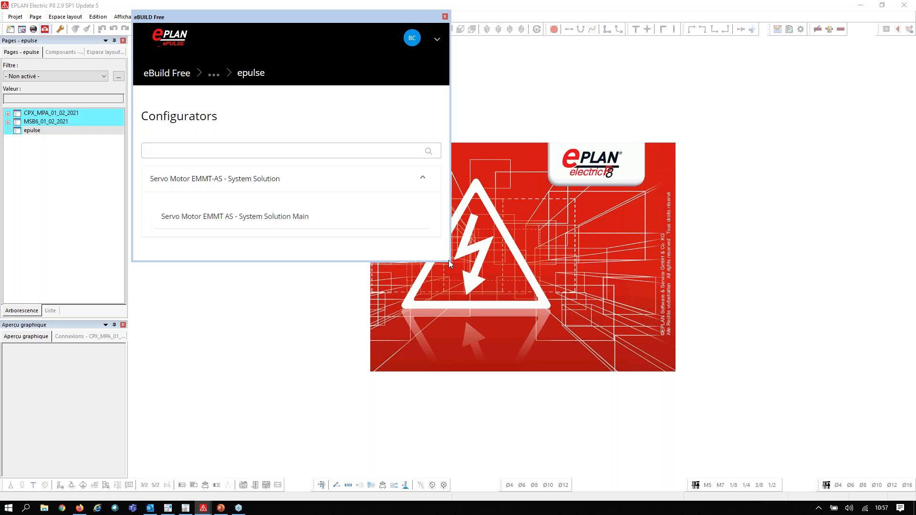
left_click_drag(450, 261, 597, 379)
left_click(291, 220)
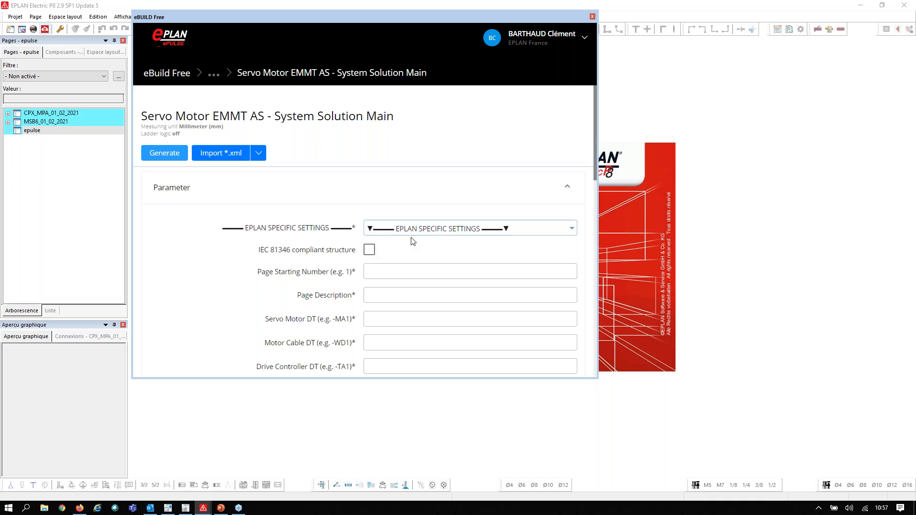
Enable the IEC 81346 compliant structure with A1, B1 and C1, starting page 1, description EPULSE, and device tags MA1, WD1, TA1 and TB1
left_click(369, 249)
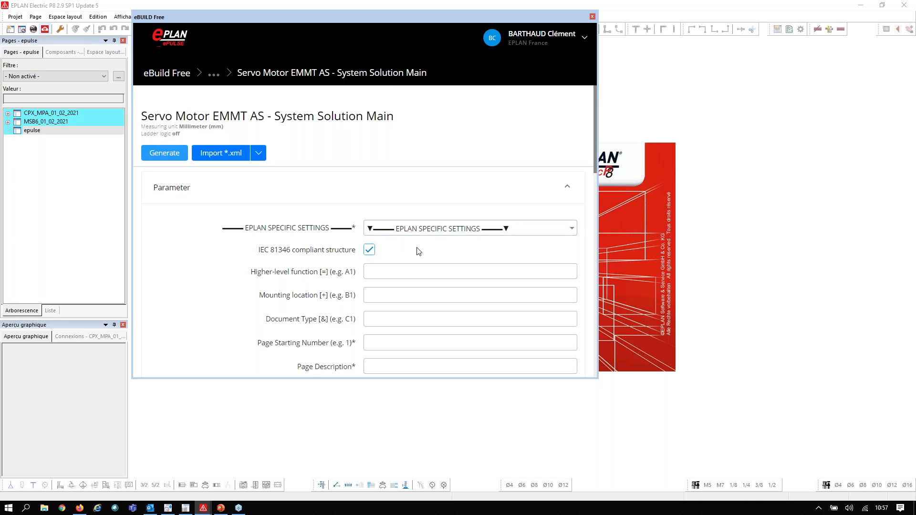
left_click(406, 268)
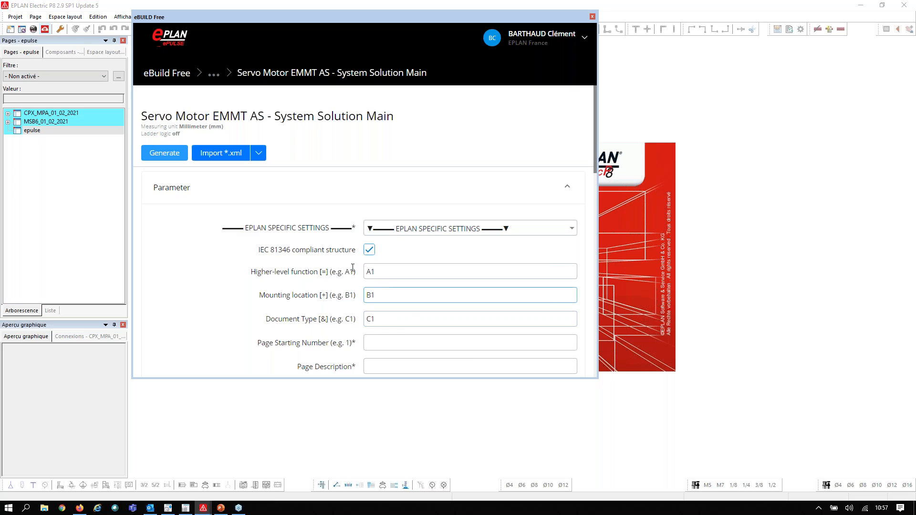
scroll(389, 290, "down", 2)
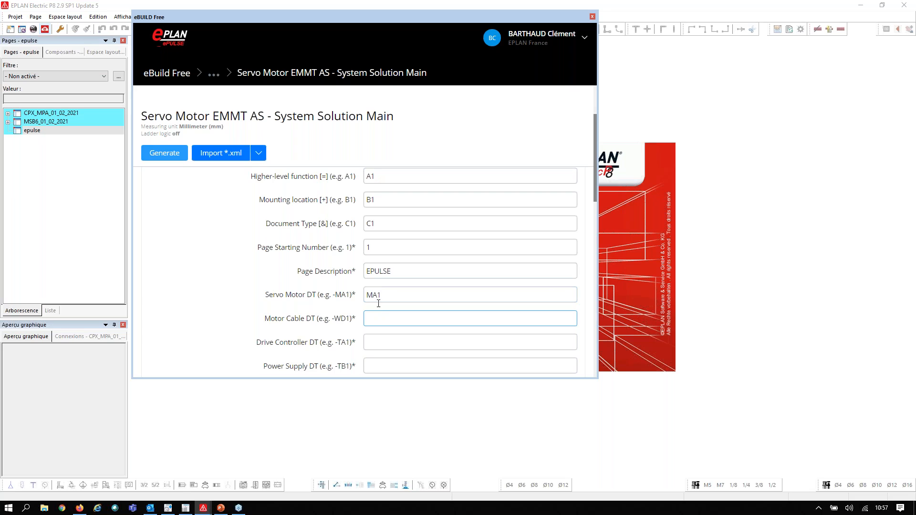
type("WD1")
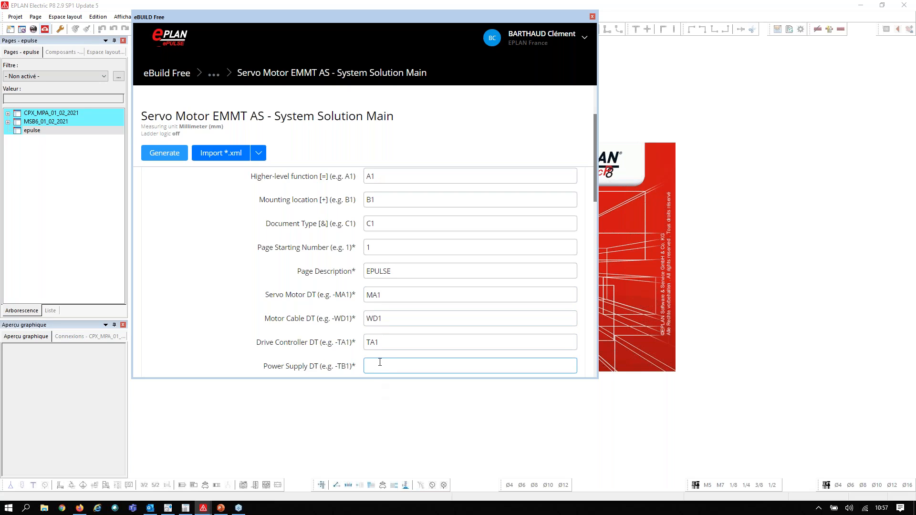
scroll(395, 264, "down", 4)
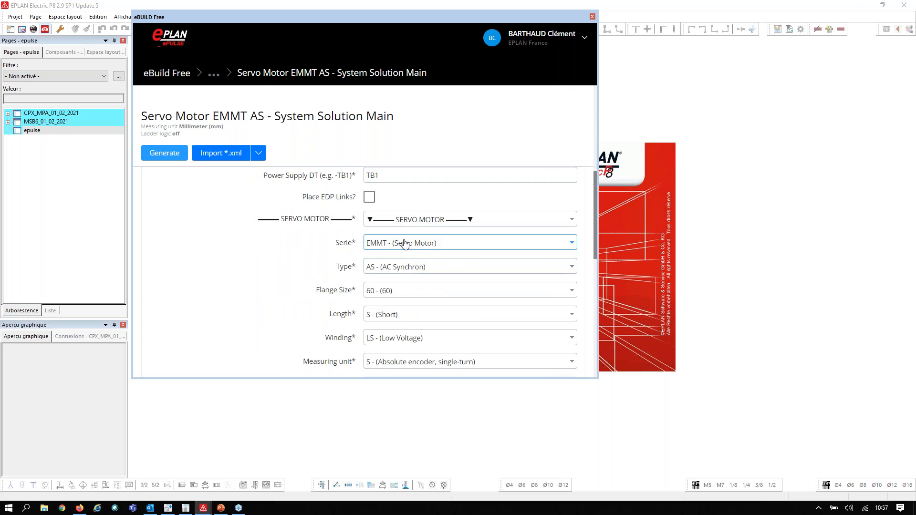
Configure the AC synchronous EMMT servo motor with flange size 100 - (100) and length M - (Medium)
left_click(465, 223)
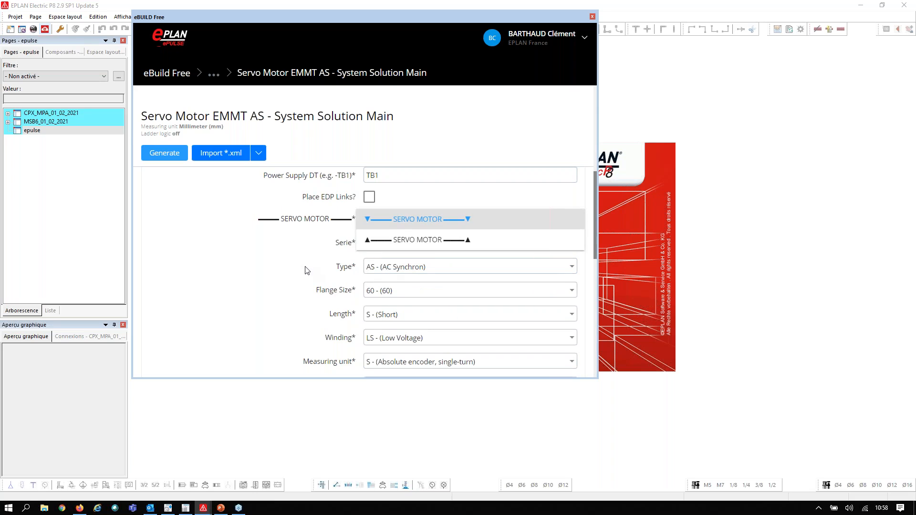
left_click(465, 222)
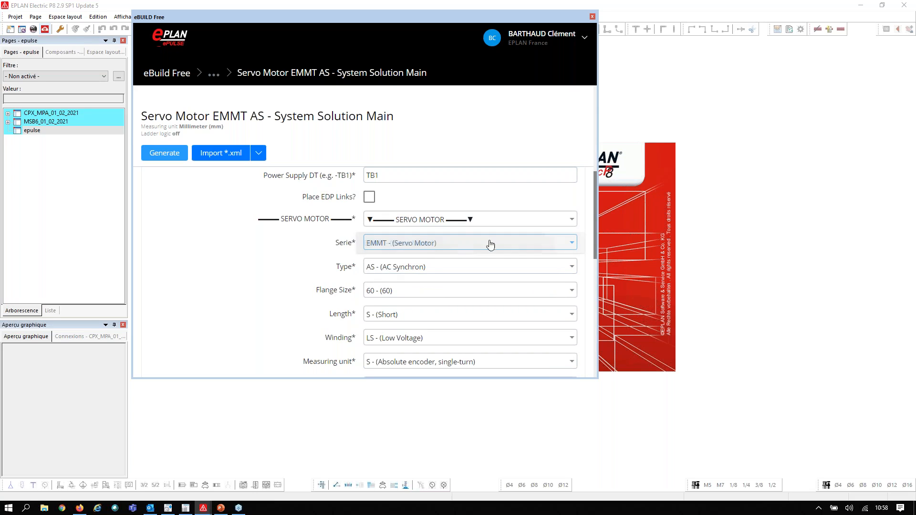
left_click(574, 244)
left_click(576, 243)
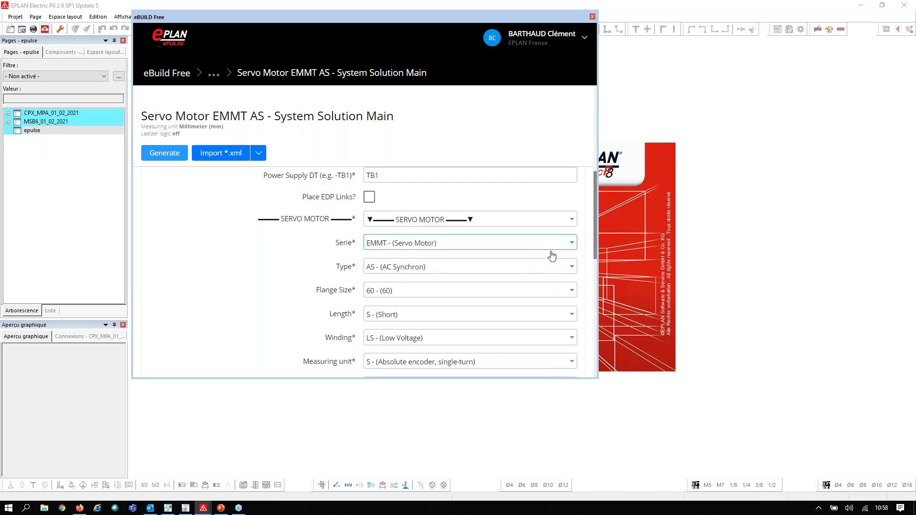
left_click(523, 265)
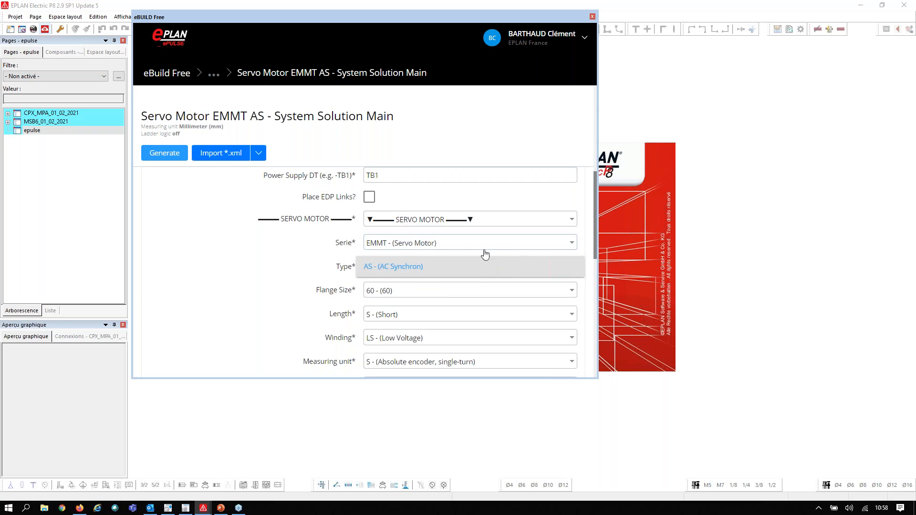
left_click(403, 290)
left_click(571, 291)
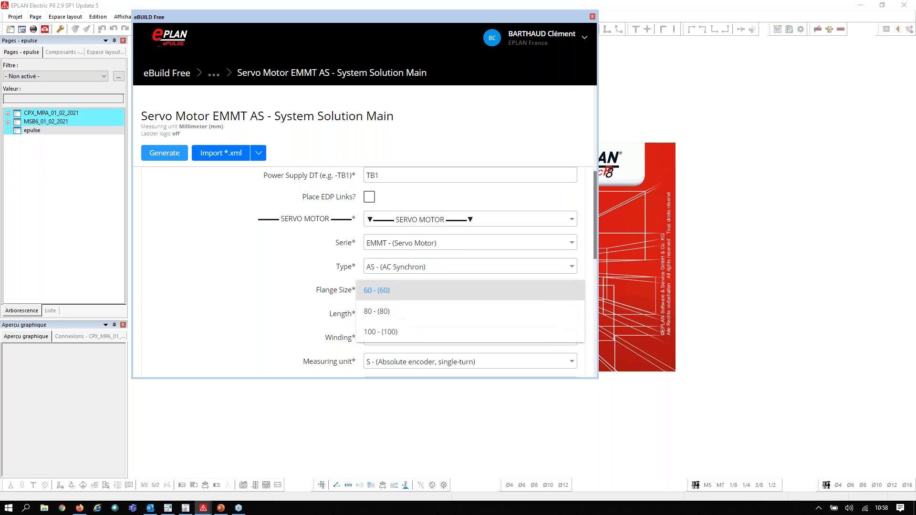
left_click(431, 337)
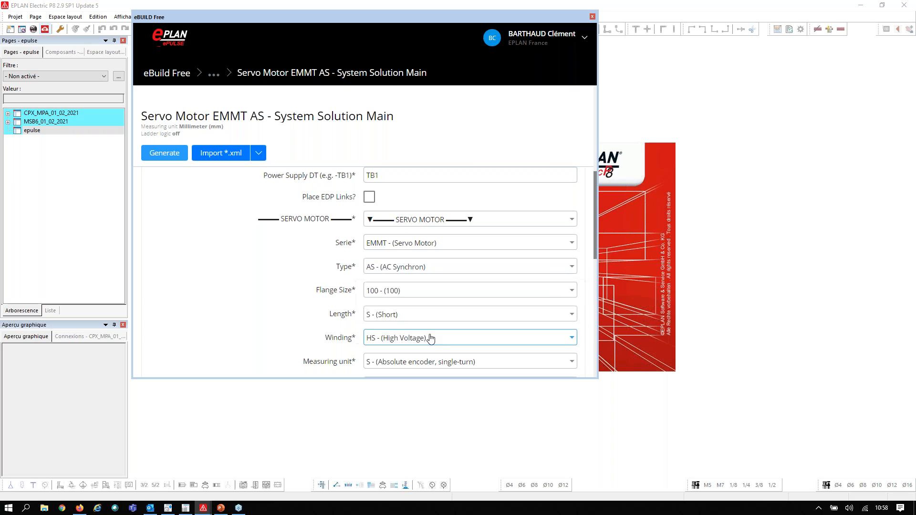
left_click(399, 317)
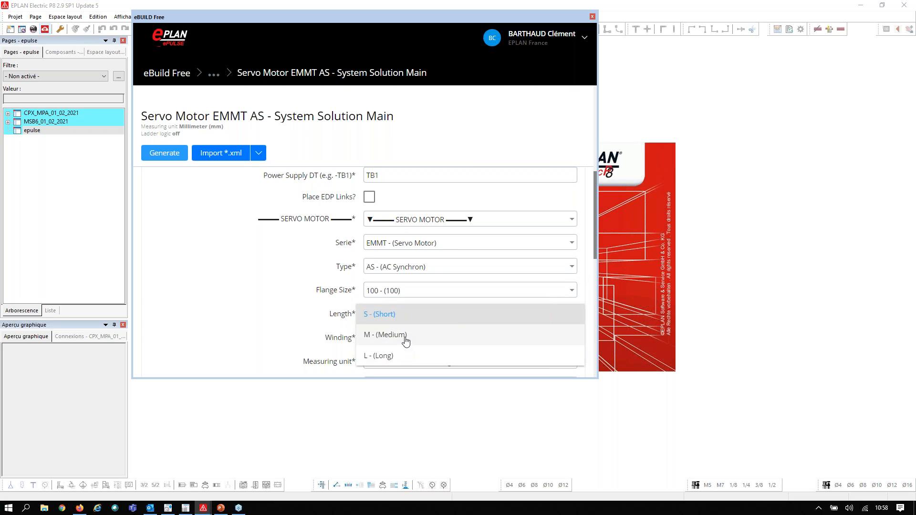
left_click(405, 340)
Review the servo motor's winding, measuring unit and brake options, keeping the single-turn absolute encoder and no brake
left_click(419, 346)
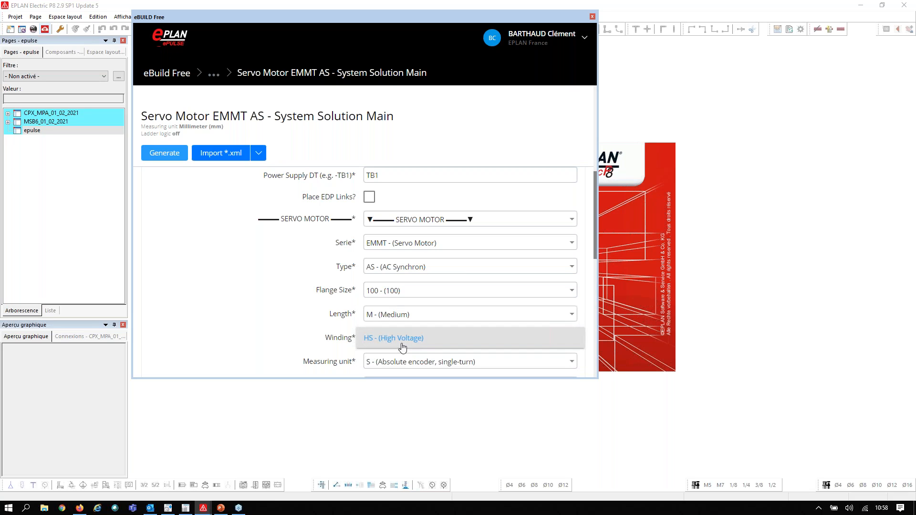
left_click(298, 347)
scroll(297, 324, "down", 1)
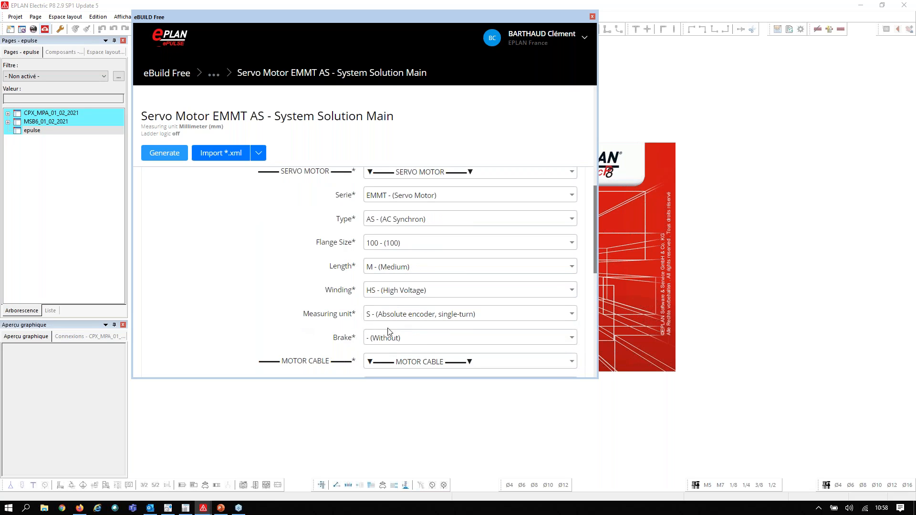
left_click(408, 318)
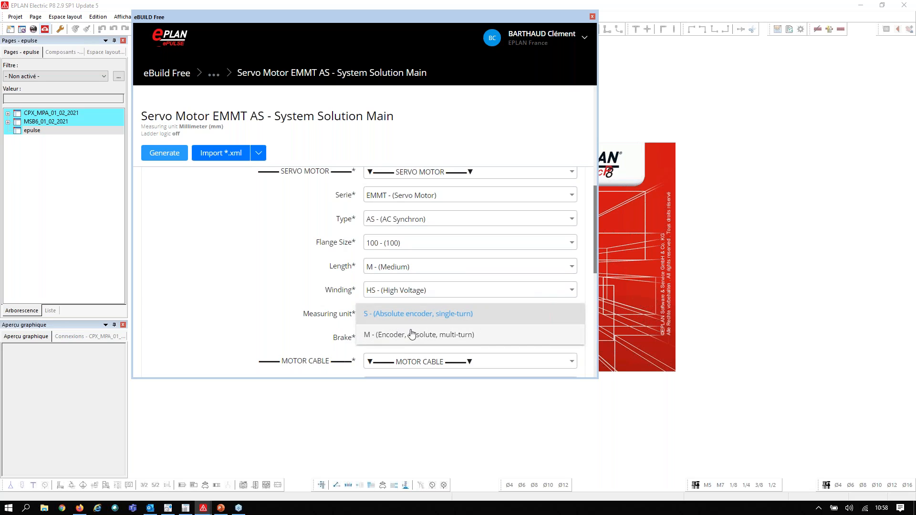
left_click(263, 314)
scroll(396, 317, "down", 1)
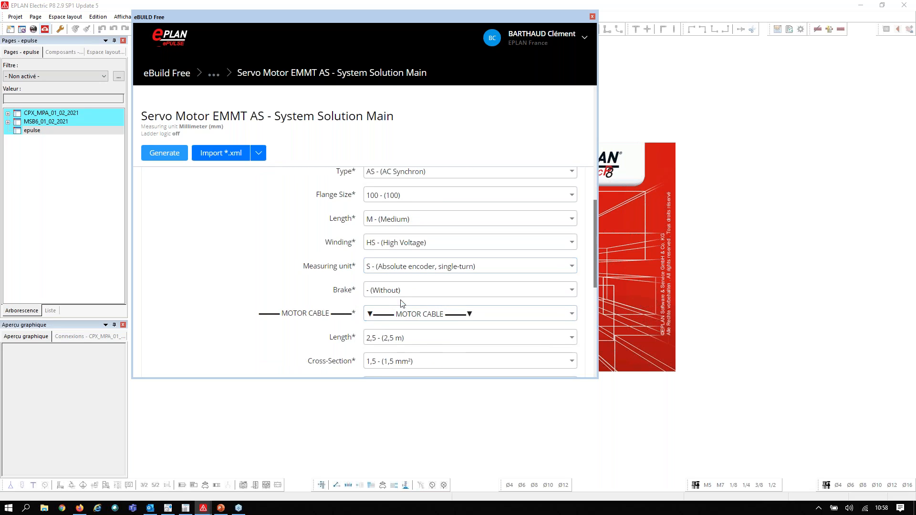
left_click(401, 295)
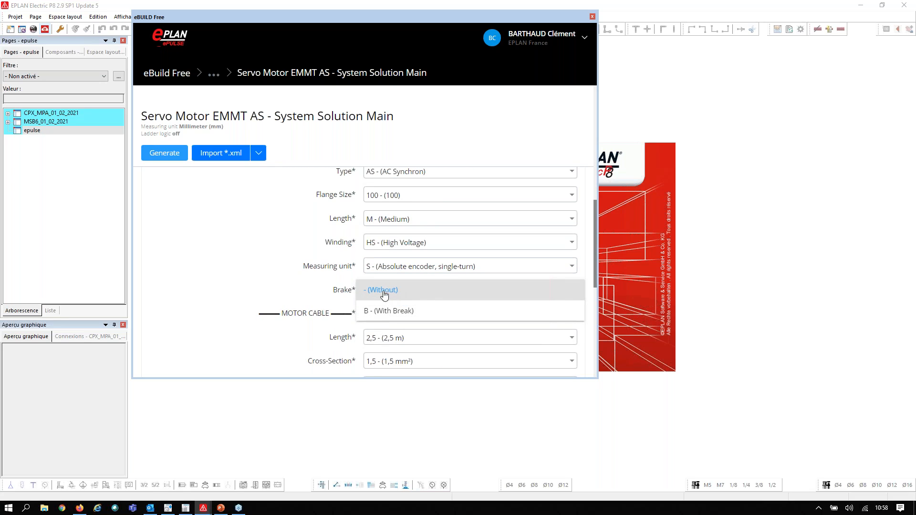
left_click(402, 296)
Examine the parameters for the motor cable, servo drive controller, external brake resistor and power supply
scroll(404, 312, "down", 3)
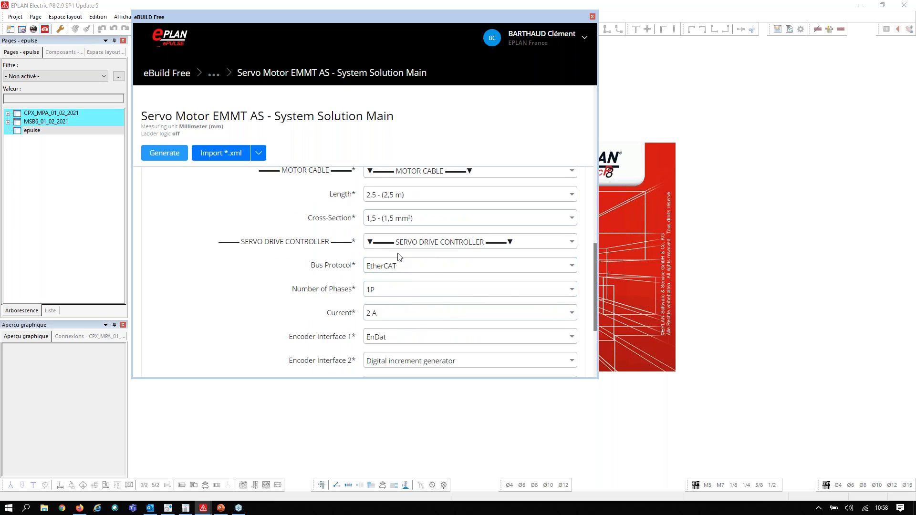
scroll(398, 248, "up", 1)
scroll(437, 255, "up", 1)
scroll(437, 250, "down", 2)
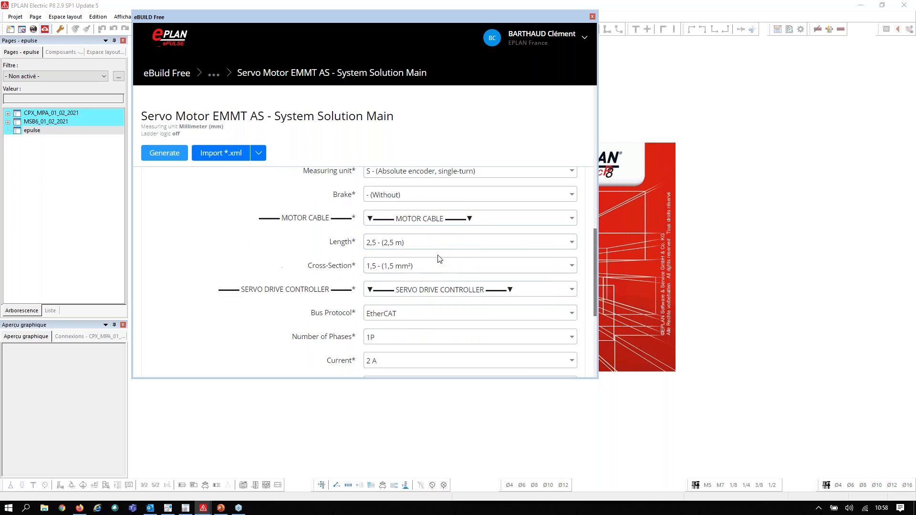
scroll(417, 281, "down", 1)
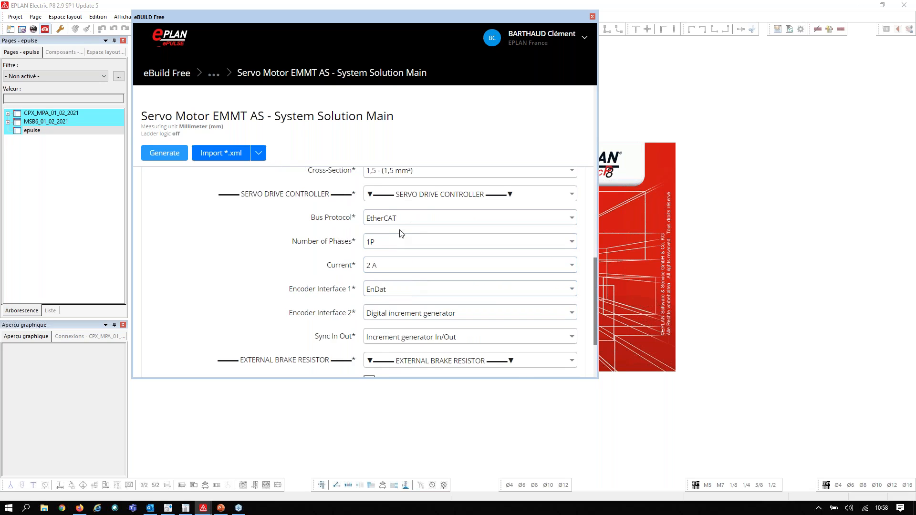
scroll(414, 266, "down", 2)
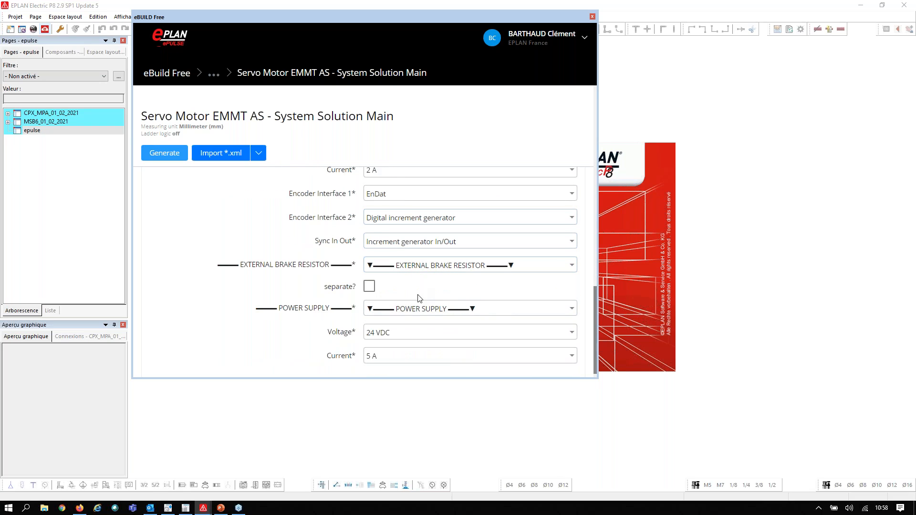
scroll(405, 301, "down", 1)
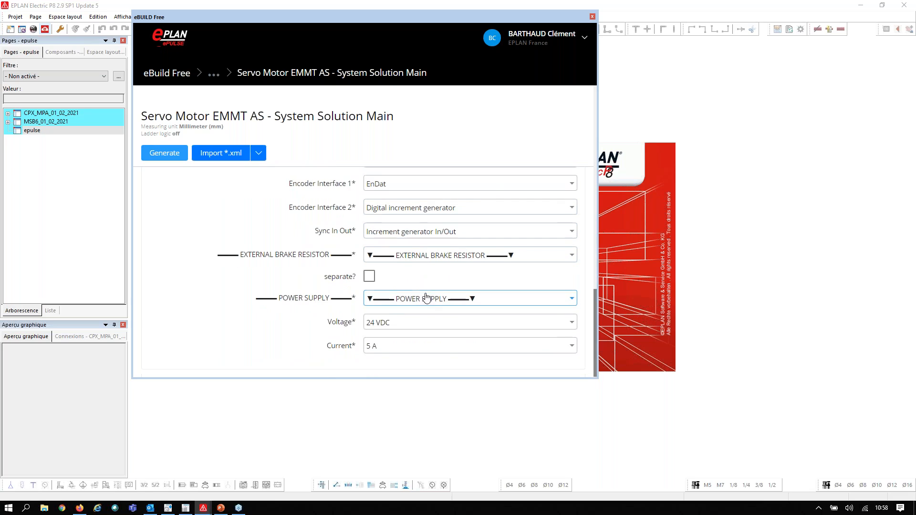
Generate the configured servo motor schematics in the epulse project and close eBUILD Free
scroll(434, 261, "up", 3)
scroll(434, 262, "up", 6)
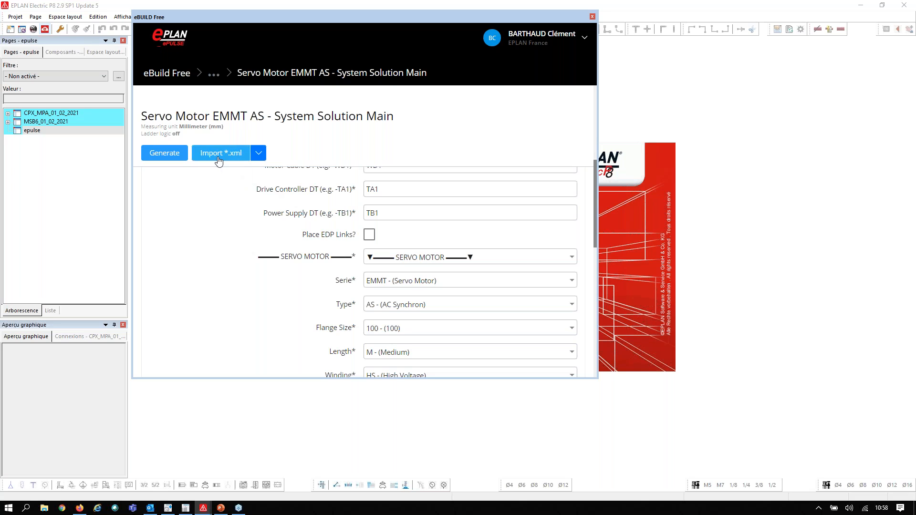
left_click(177, 158)
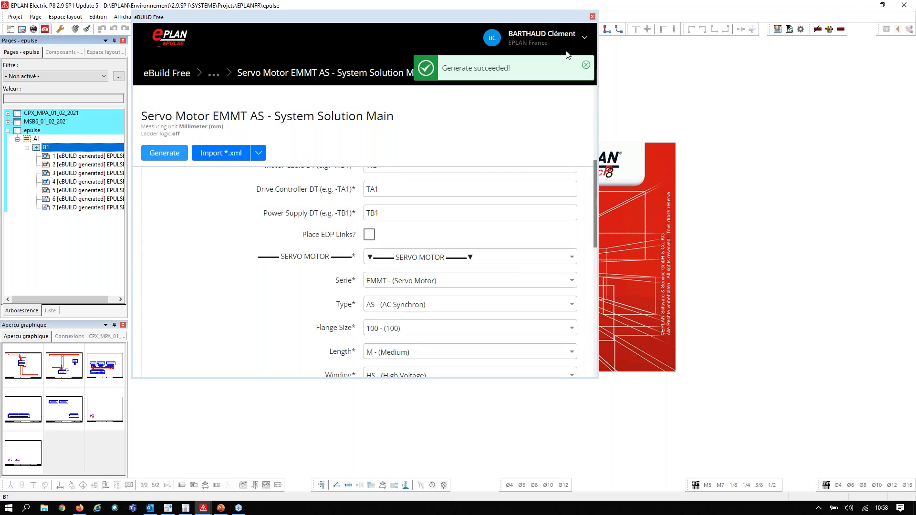
left_click(592, 17)
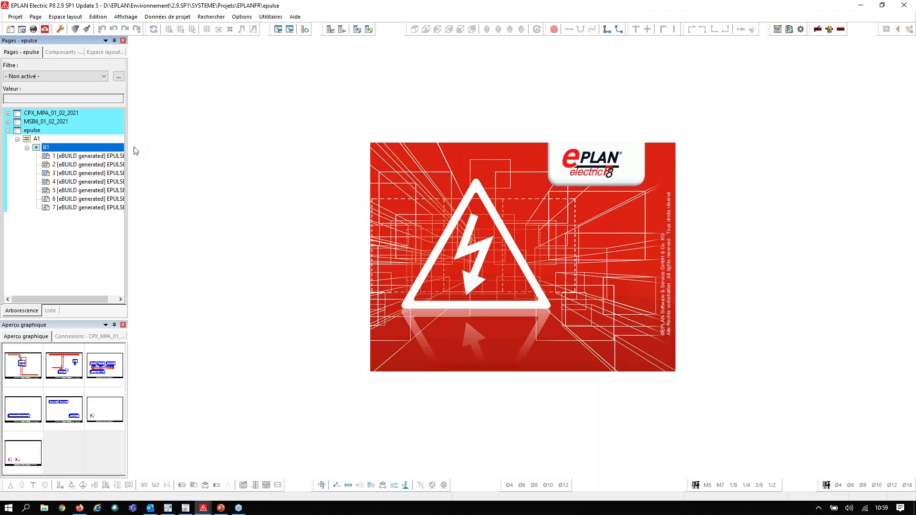
Open page 1 of the generated schematics under =A1+B1 and look through the pages up to page 7
left_click(88, 156)
double_click(117, 156)
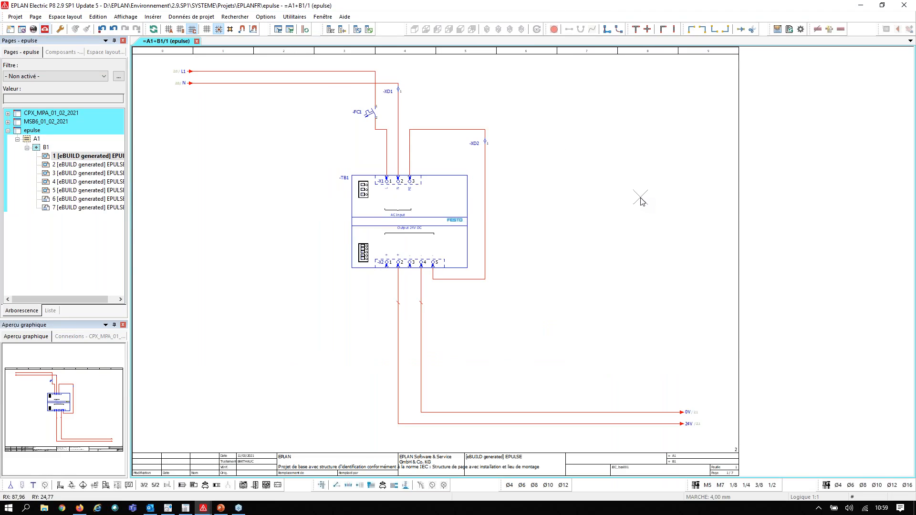
key("Page_Down")
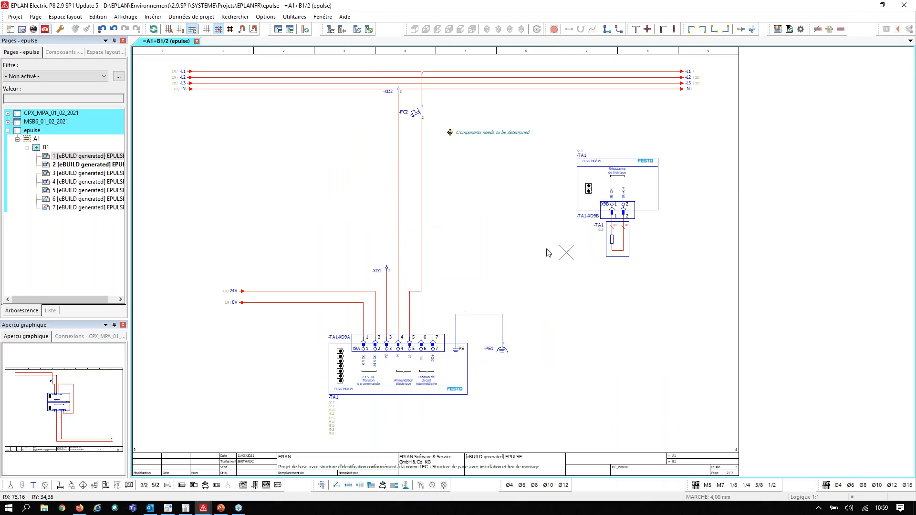
key("Page_Down")
key("Page_Down")
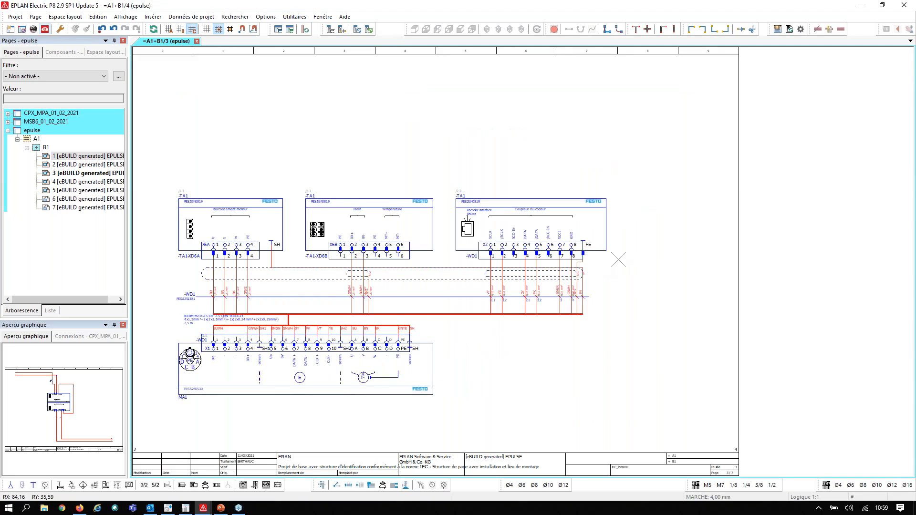
key("Page_Down")
key("Page_Down")
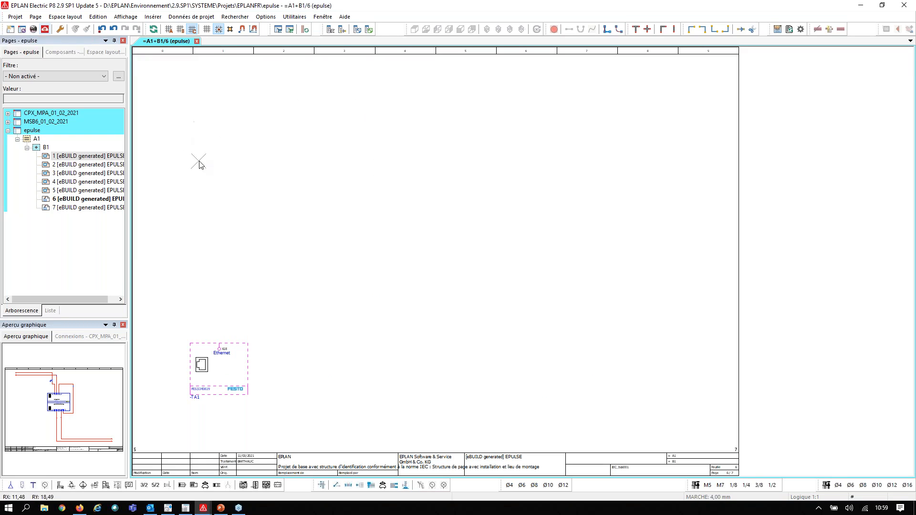
key("Page_Down")
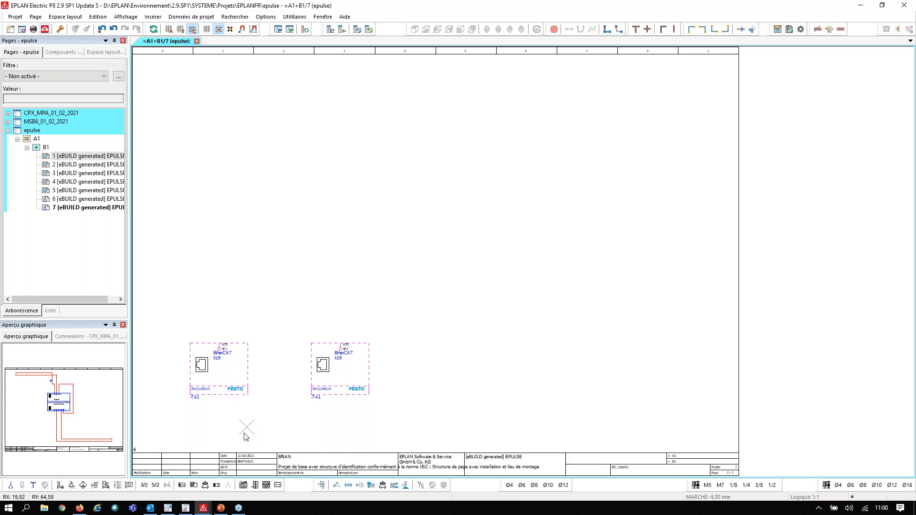
Switch to the Festo product catalogue and look up the QSS6 bulkhead fitting
left_click(175, 484)
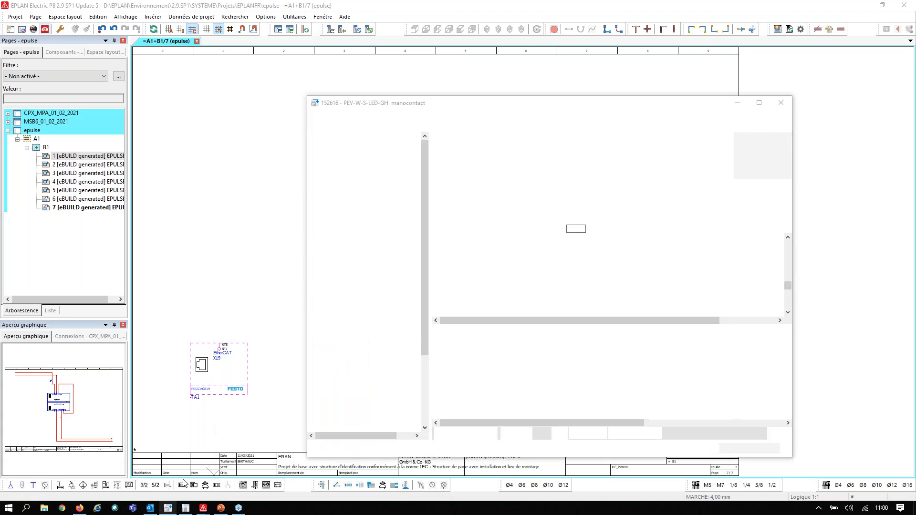
left_click_drag(515, 186, 325, 203)
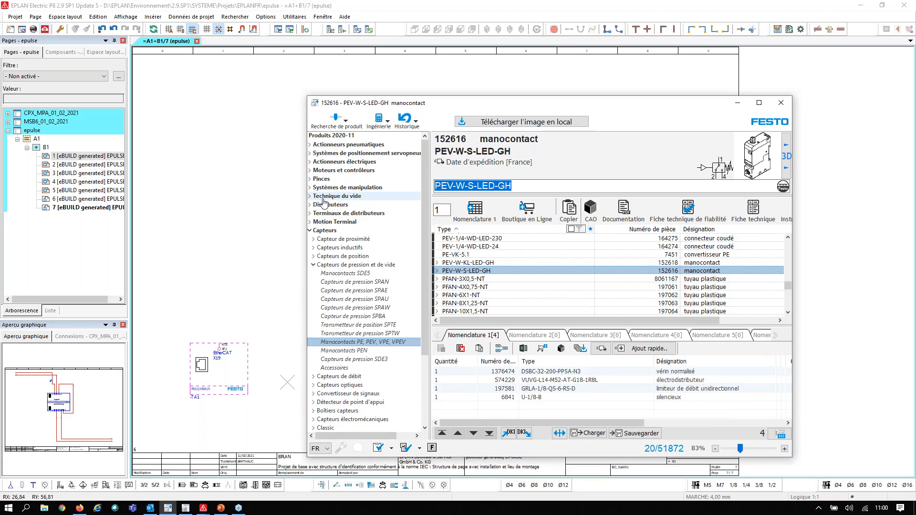
type("QSS6")
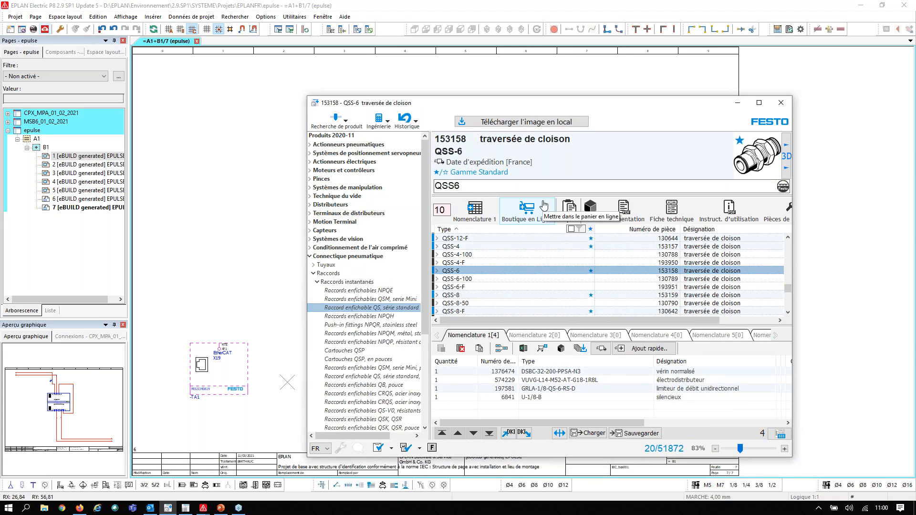
Open the QSS-6 fitting's CAD data in Festo PARTdataManager and inspect its 3D model from another angle
left_click(591, 209)
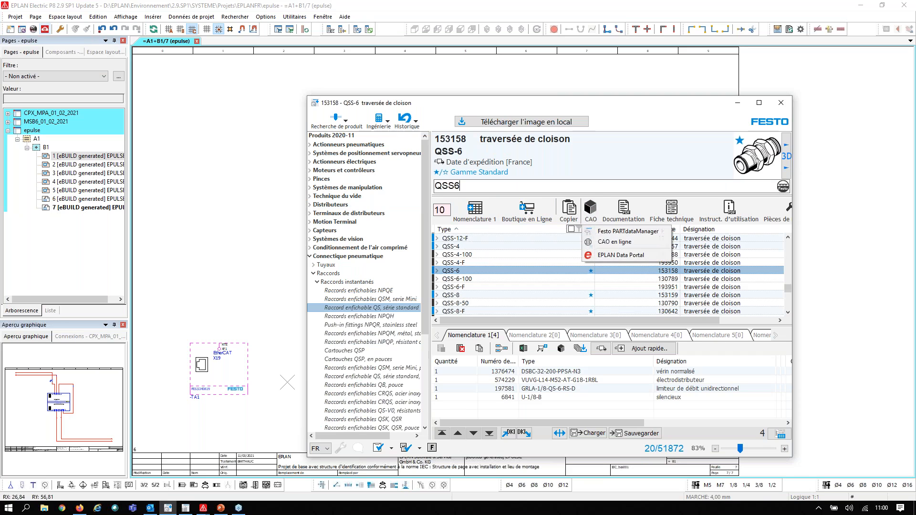
left_click(639, 236)
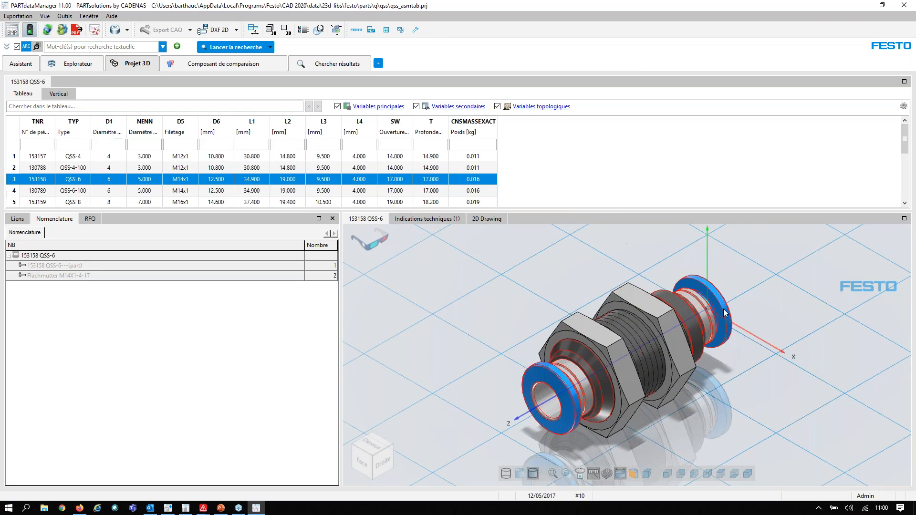
left_click_drag(702, 261, 612, 319)
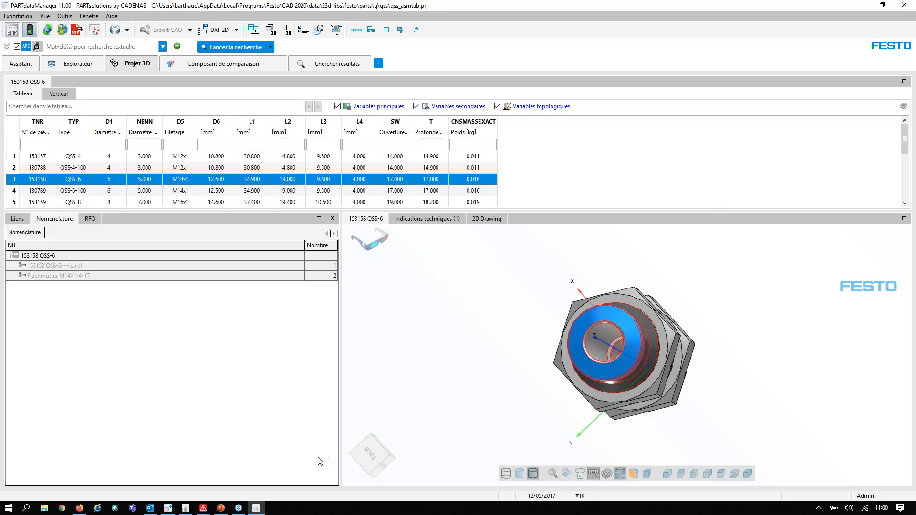
Review the WEBINAIRE basket and its parts list import options in Festo Produits 2020-2021, then close that catalogue
mouse_move(189, 509)
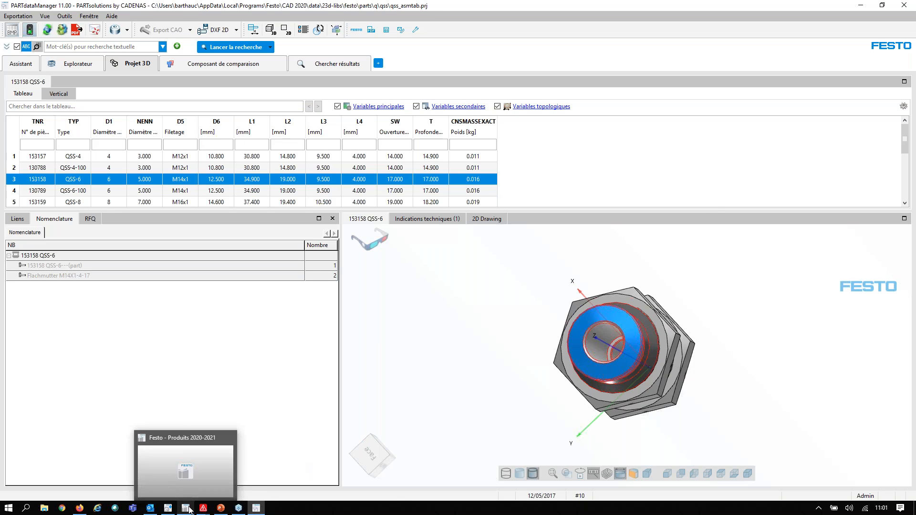
left_click(189, 482)
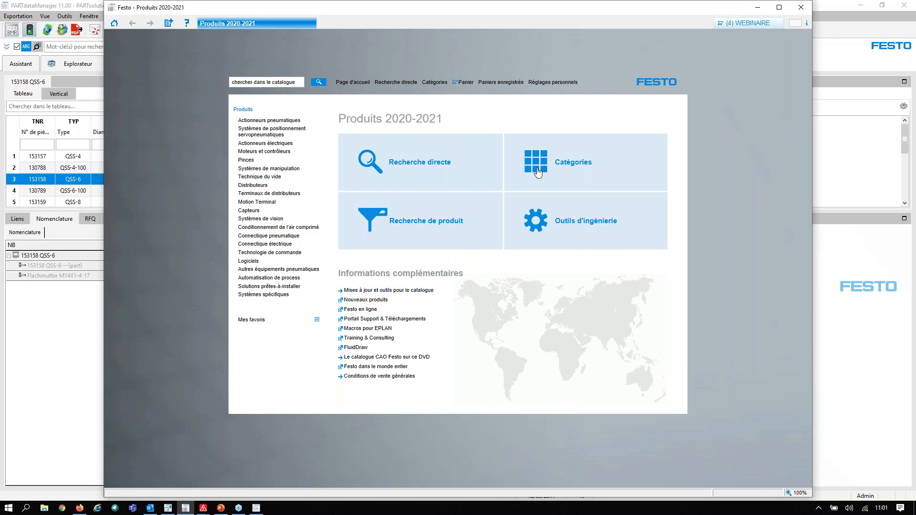
left_click(465, 83)
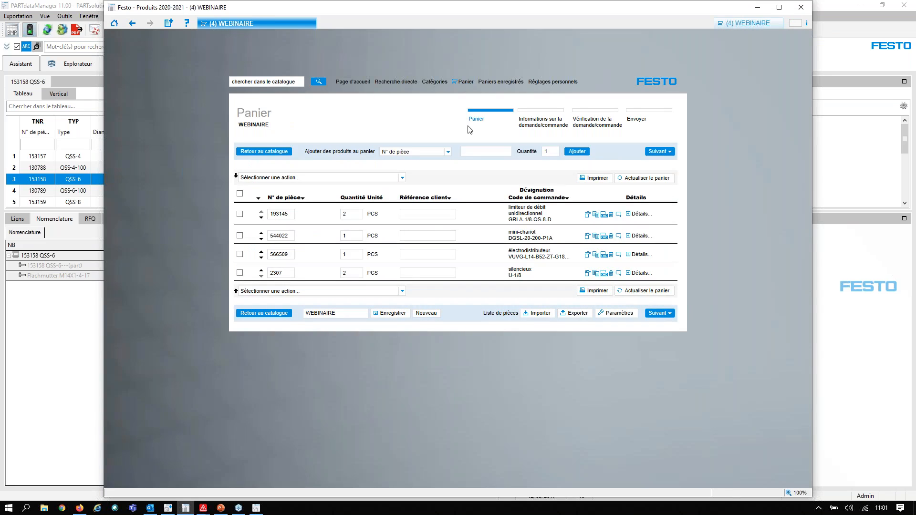
left_click(540, 313)
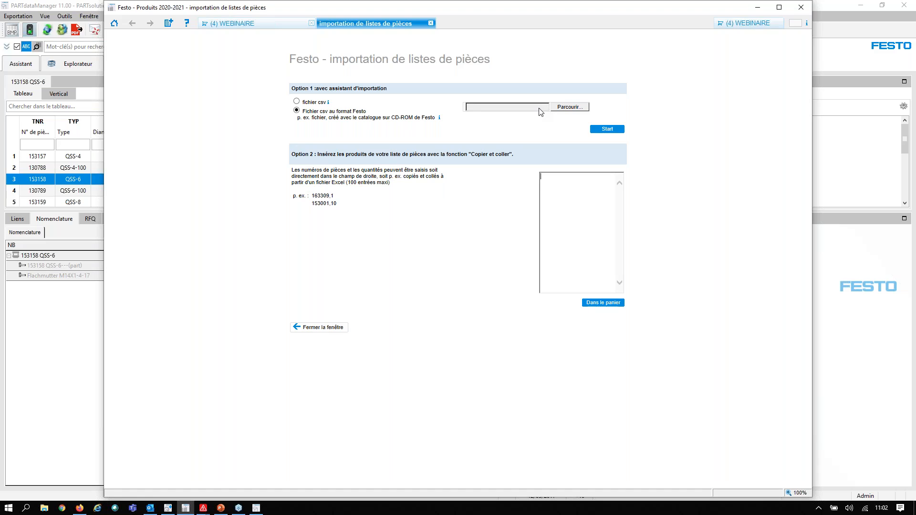
left_click(798, 9)
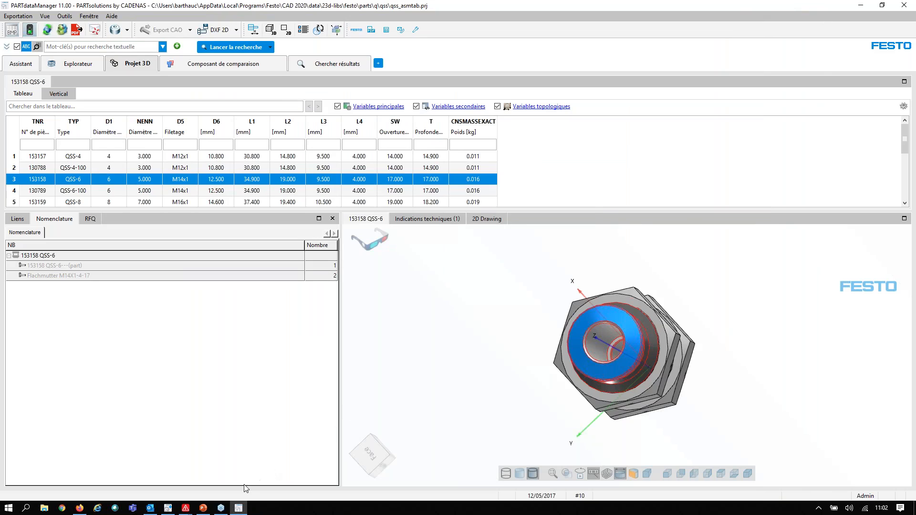
Switch to EPLAN's WEBINAIRE EPLAN & FESTO project and follow pressure switch -BP1 to its electrical representation on =PRESENTATION&MFS/2
mouse_move(186, 509)
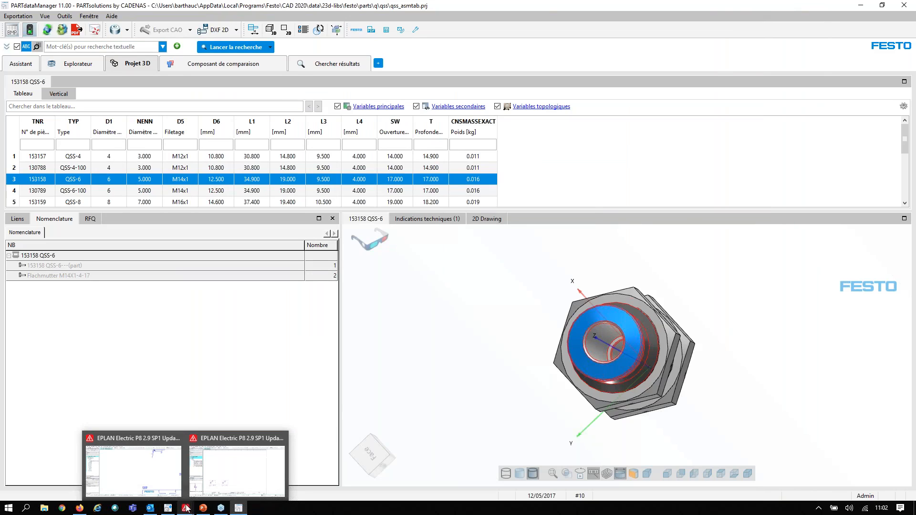
left_click(170, 486)
scroll(310, 321, "down", 5)
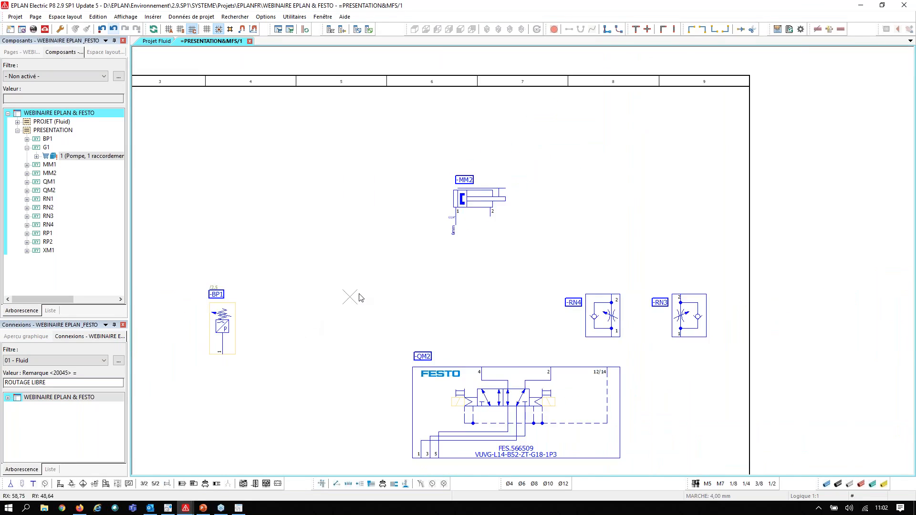
left_click(227, 301)
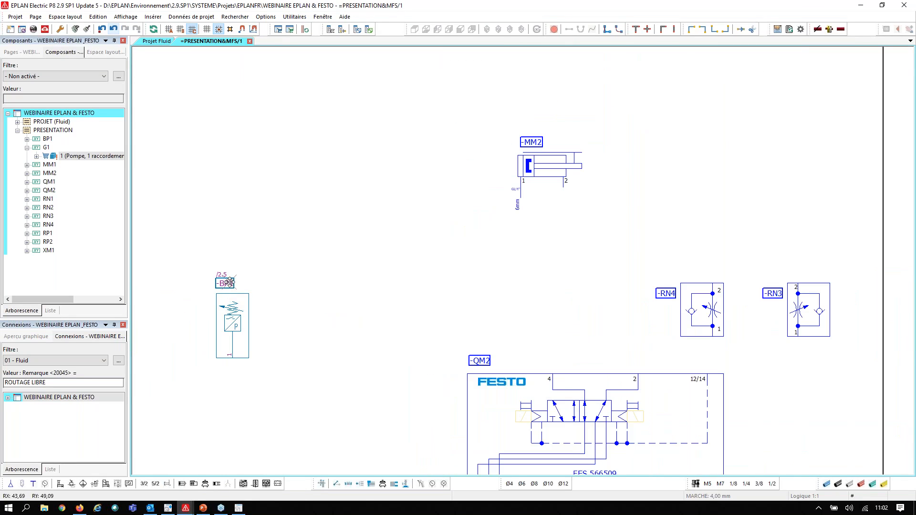
key("f")
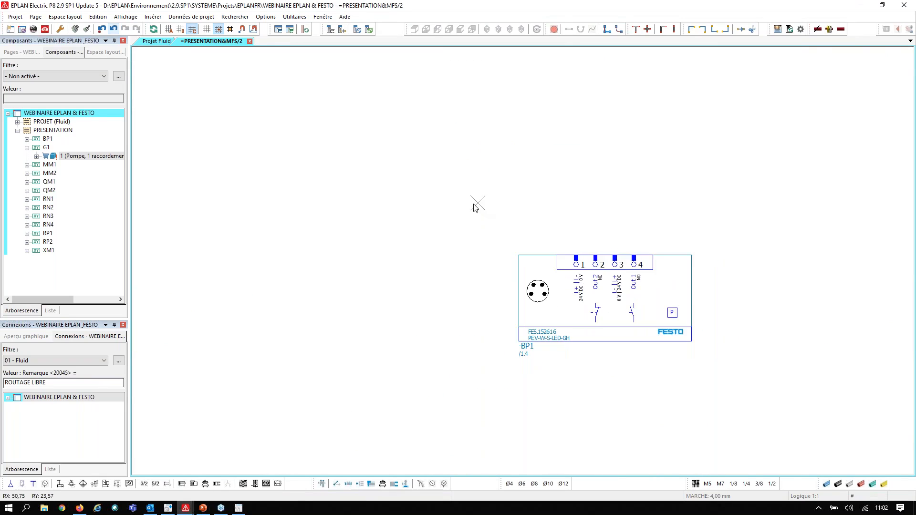
scroll(472, 205, "down", 2)
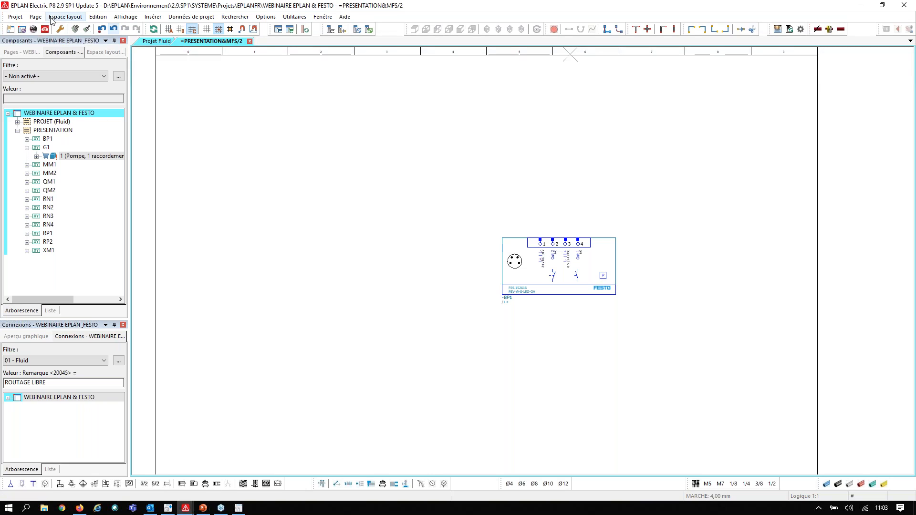
Look through the EPLAN Data Portal manufacturers and Festo's product categories, then close the portal
left_click(44, 29)
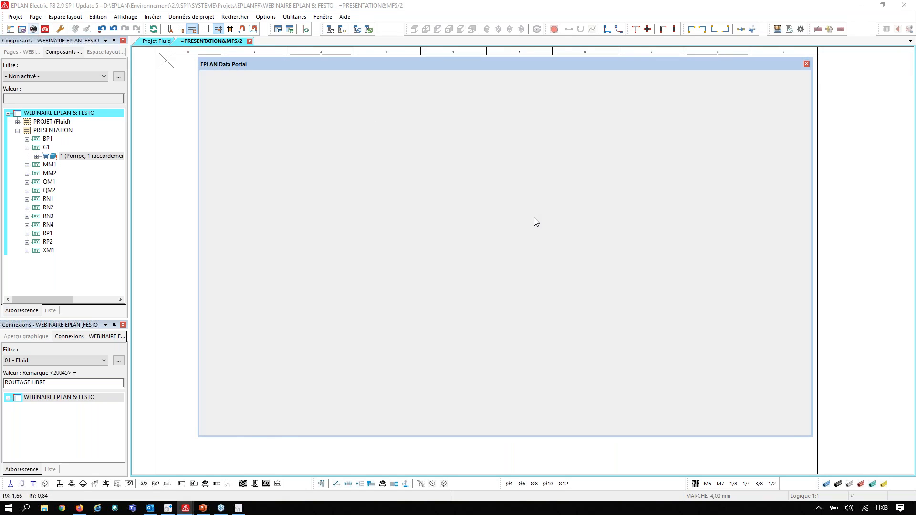
scroll(535, 225, "down", 10)
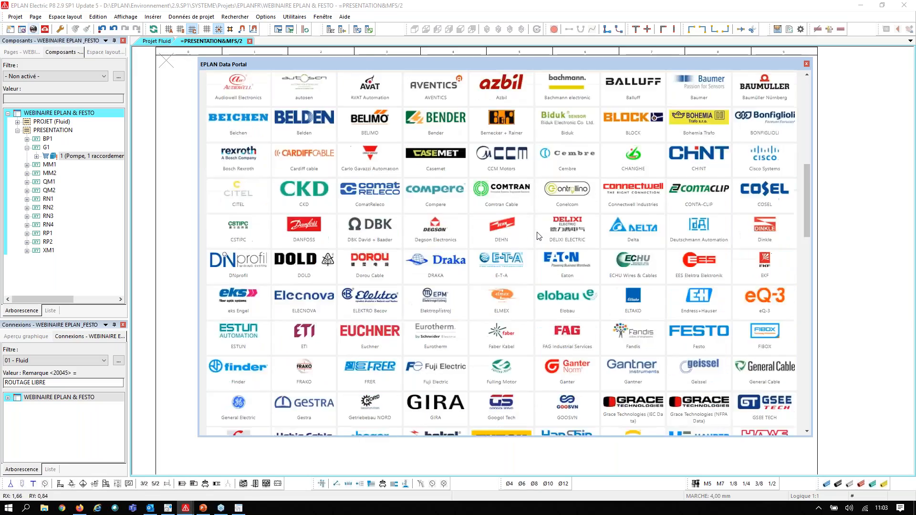
scroll(539, 236, "down", 4)
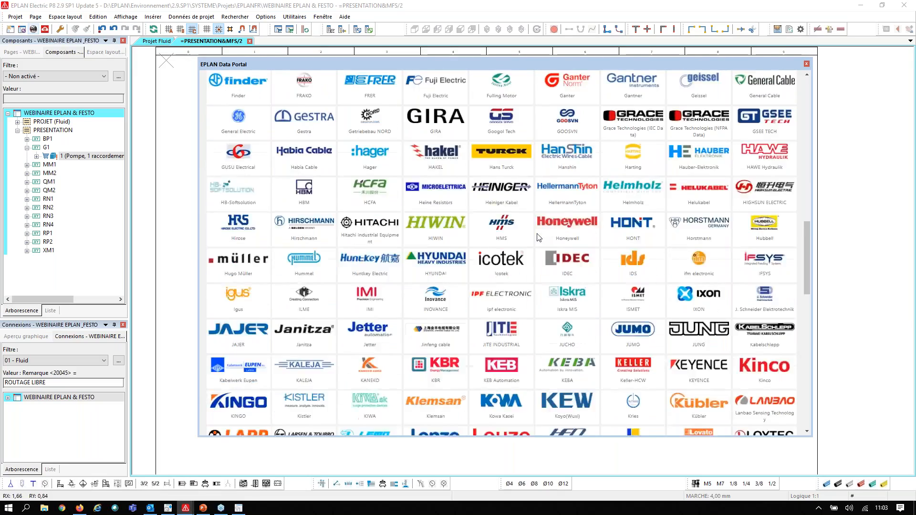
scroll(564, 233, "up", 2)
scroll(573, 231, "up", 12)
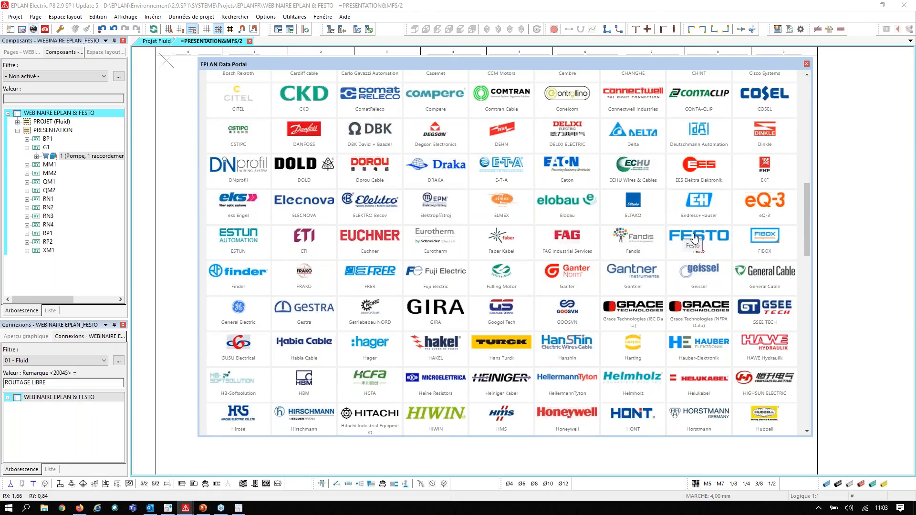
scroll(524, 258, "down", 6)
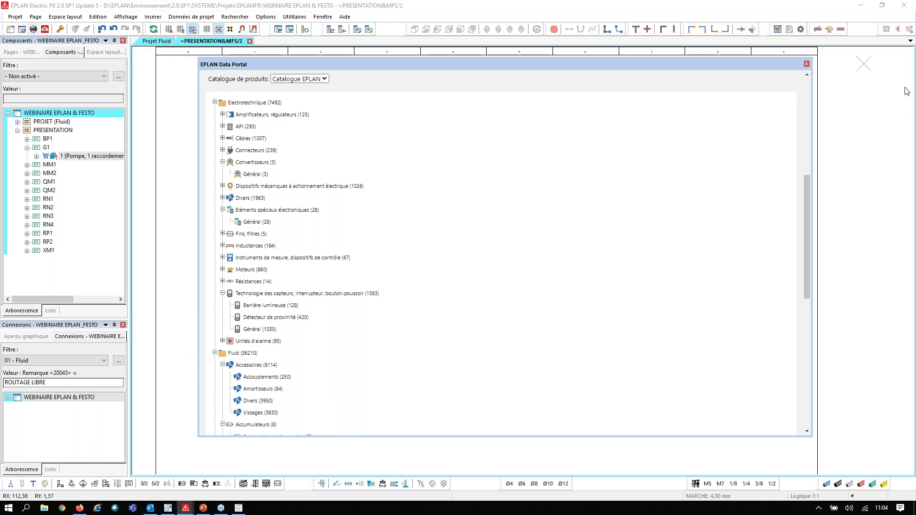
left_click(806, 64)
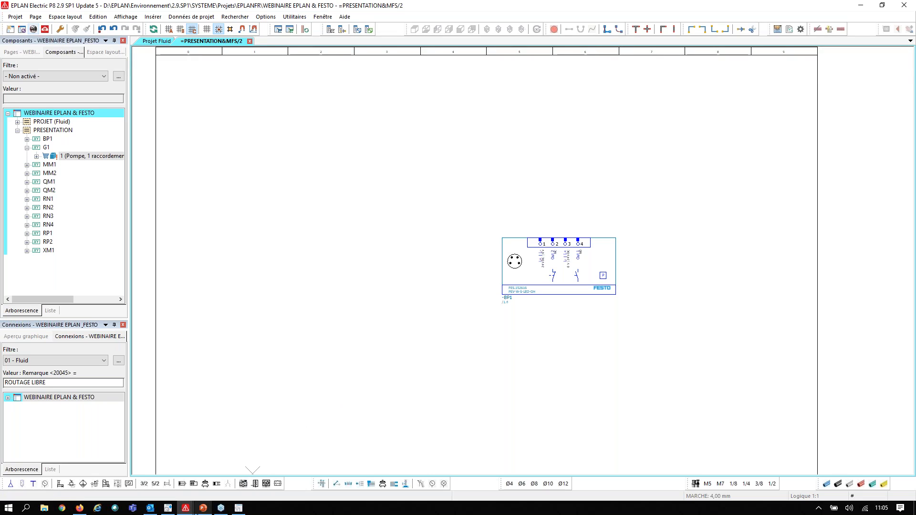
mouse_move(200, 510)
left_click(200, 484)
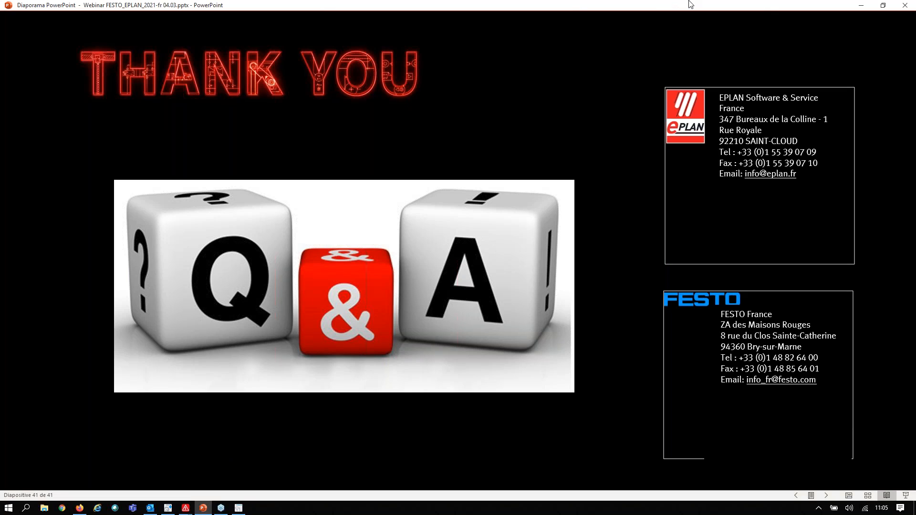
left_click(861, 6)
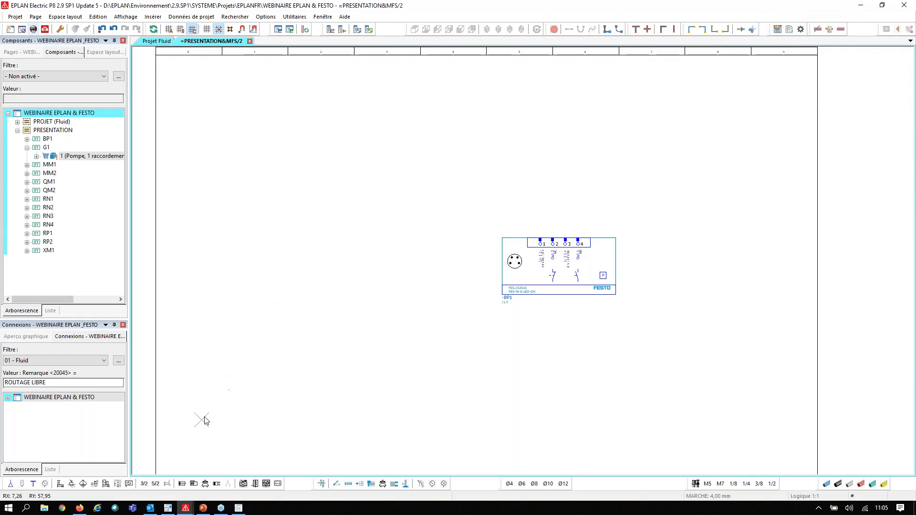
Switch to the EPLAN window with the epulse project and close the CPX_MPA_01_02_2021 project
mouse_move(186, 508)
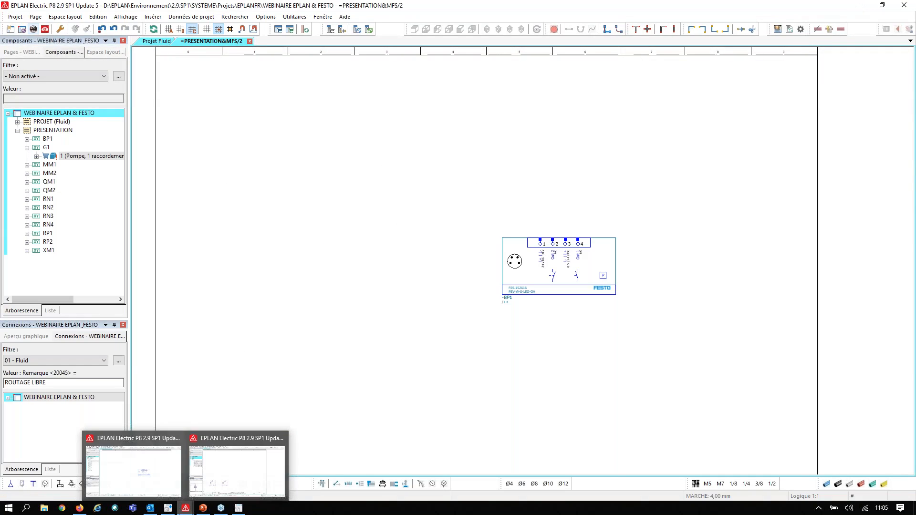
left_click(241, 466)
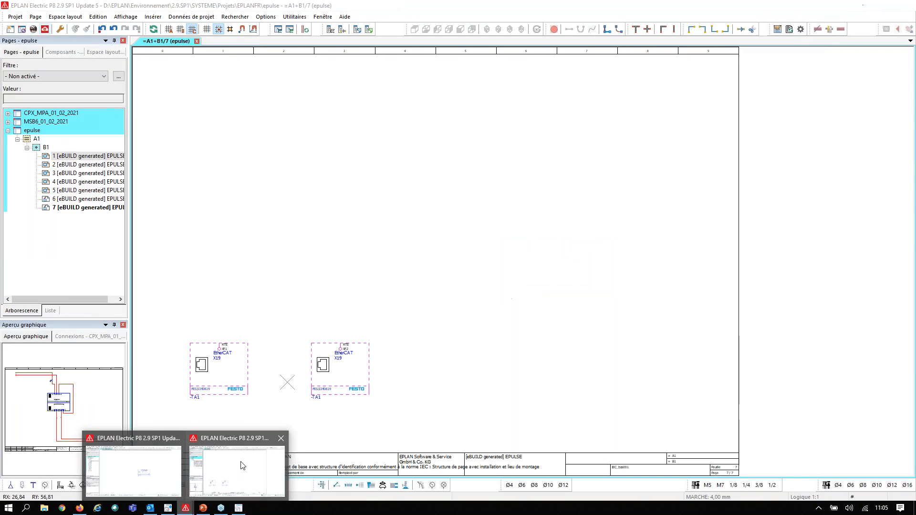
left_click(44, 116)
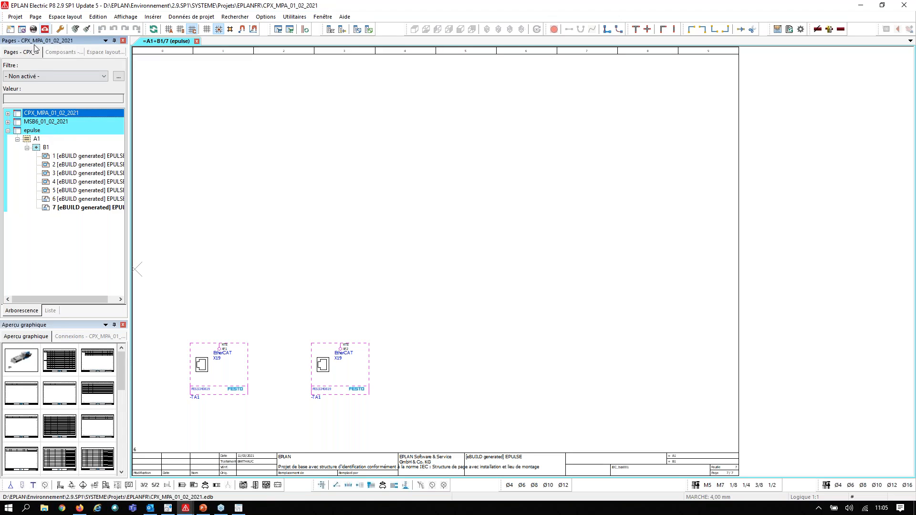
left_click(23, 29)
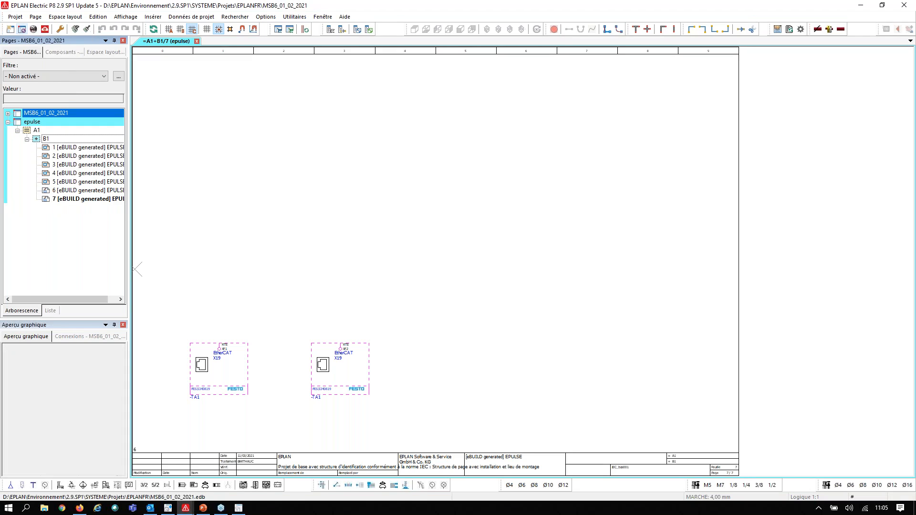
Restore the project from the backup CPX_MPA_01_02_2021.zw1 in the projet webinaire folder, overwriting the existing project
left_click(15, 17)
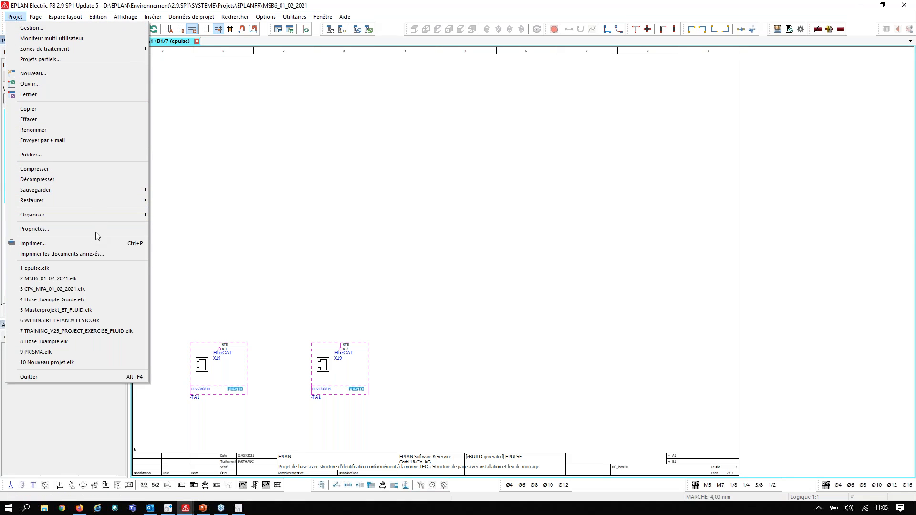
mouse_move(104, 201)
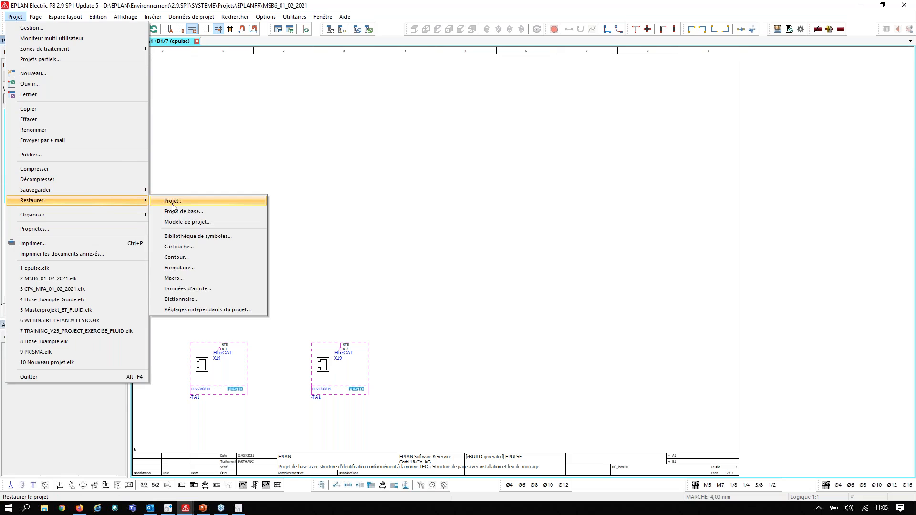
left_click(179, 200)
left_click(214, 159)
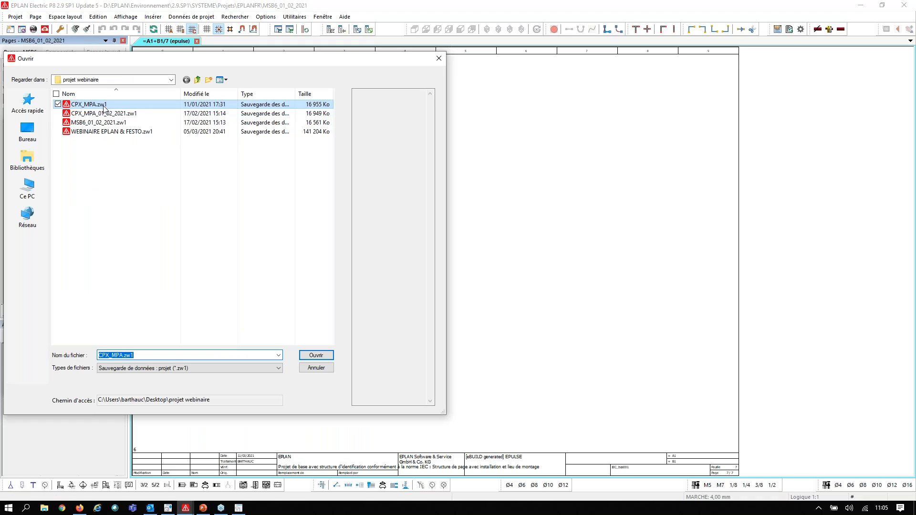
left_click(115, 115)
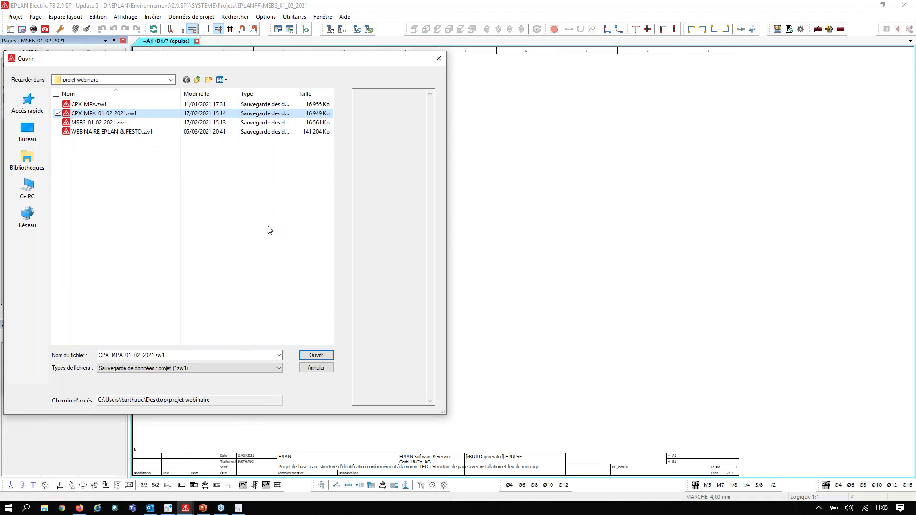
left_click(327, 355)
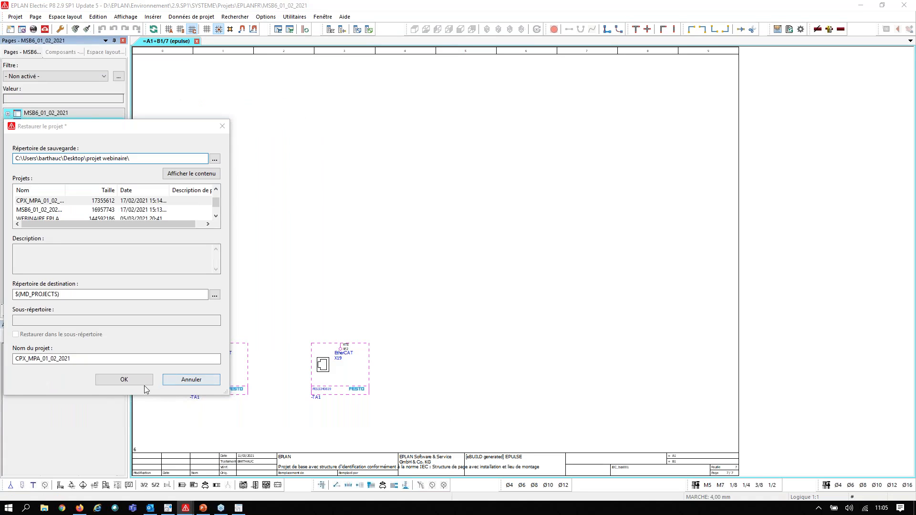
left_click(106, 380)
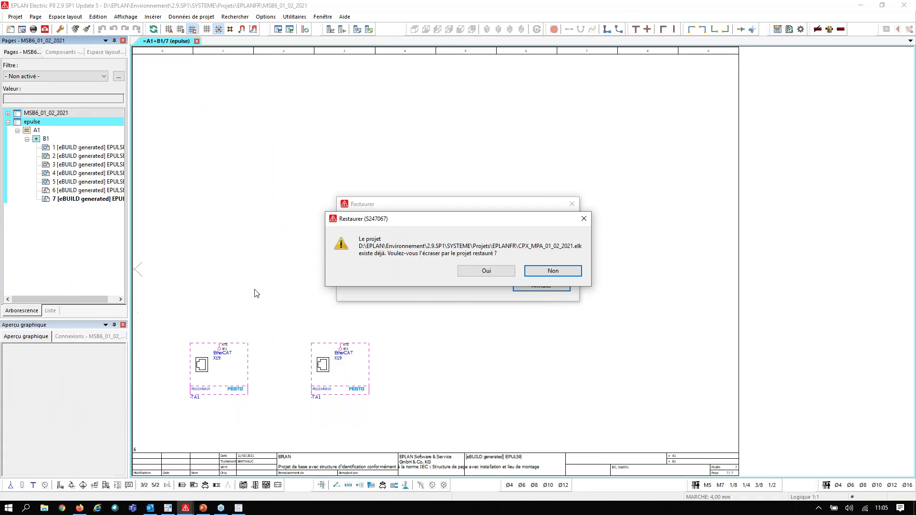
left_click(479, 273)
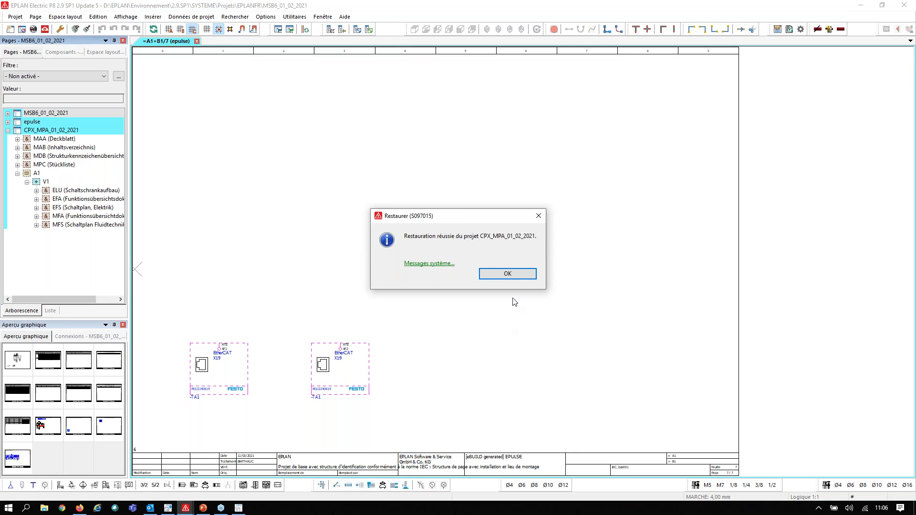
left_click(519, 271)
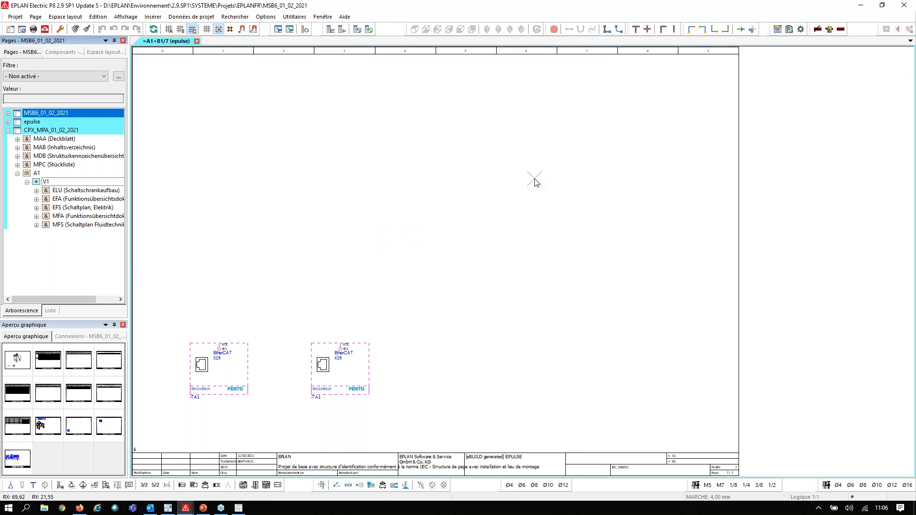